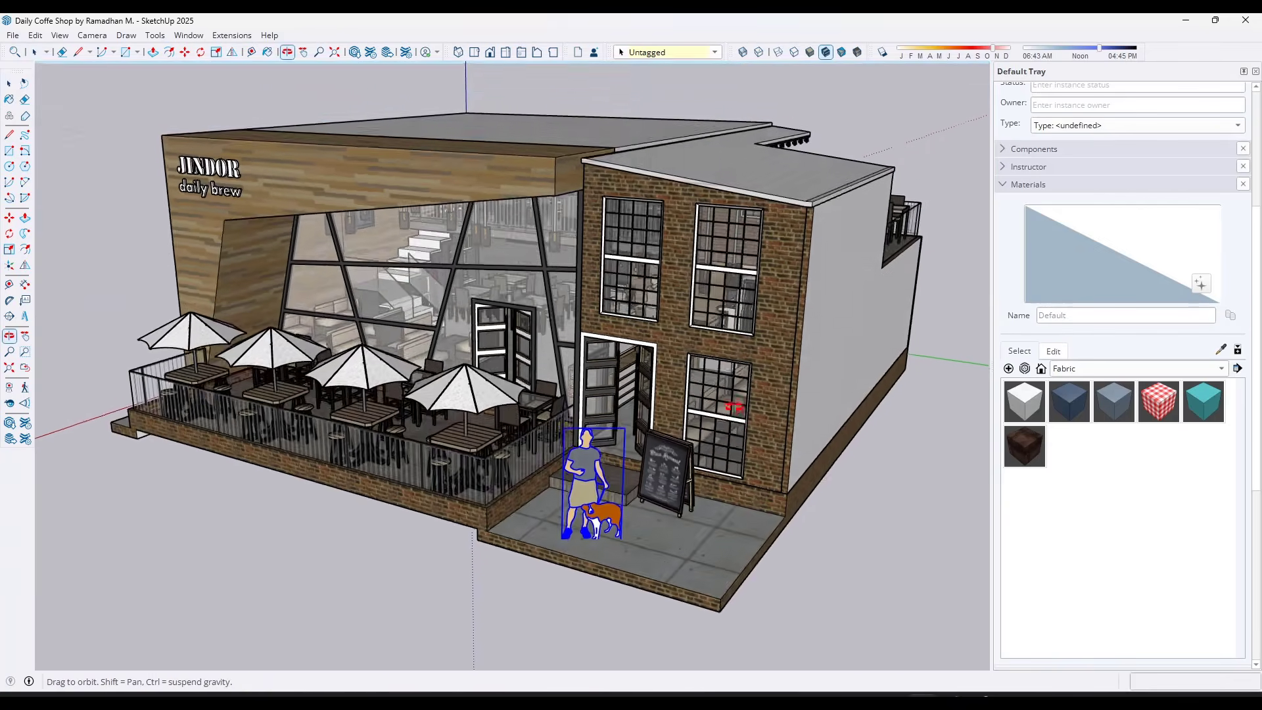
drag(734, 407, 717, 318)
key(space)
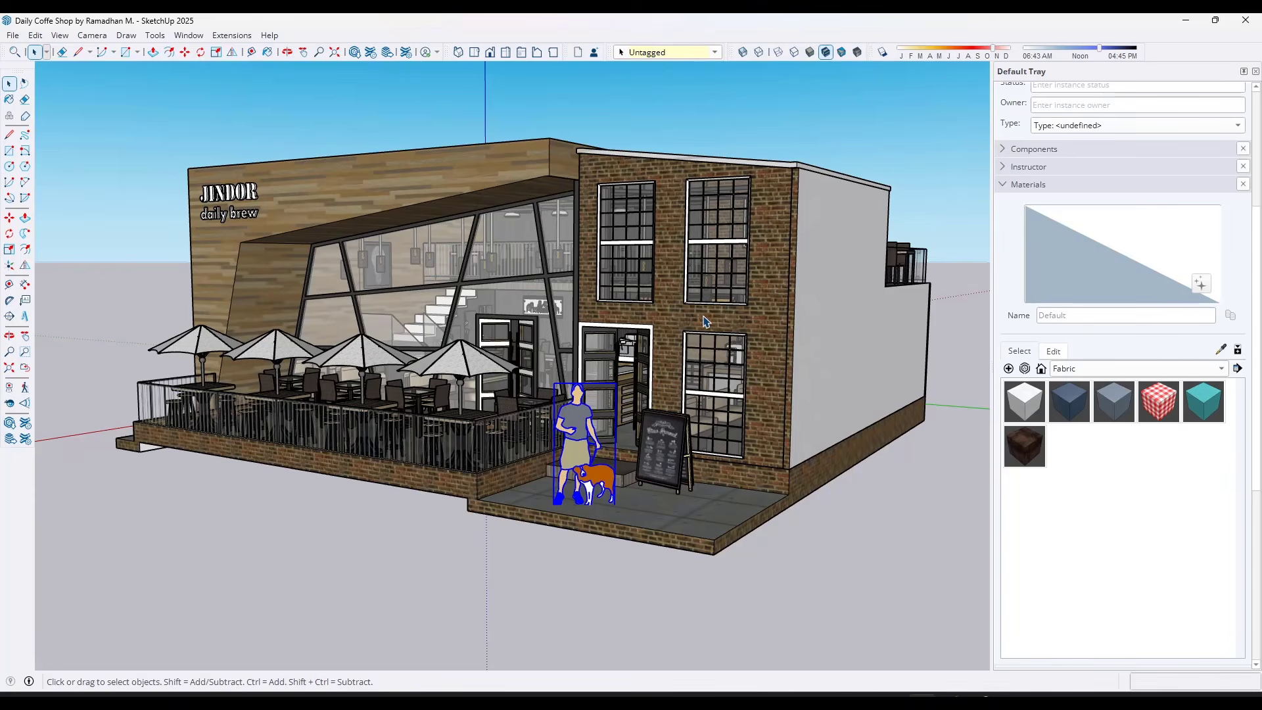
mouse_move(713, 316)
shift+middle_down()
mouse_move(685, 307)
mouse_move(702, 317)
shift+middle_up()
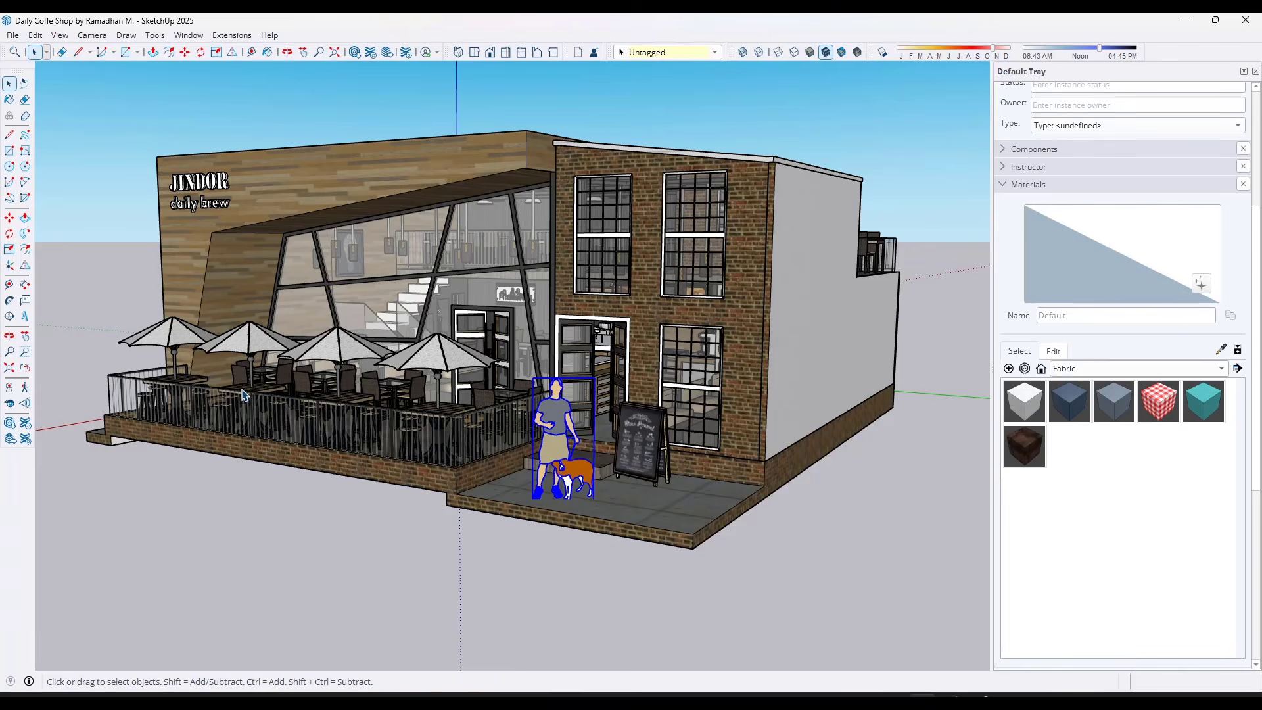
middle_drag(243, 395, 317, 377)
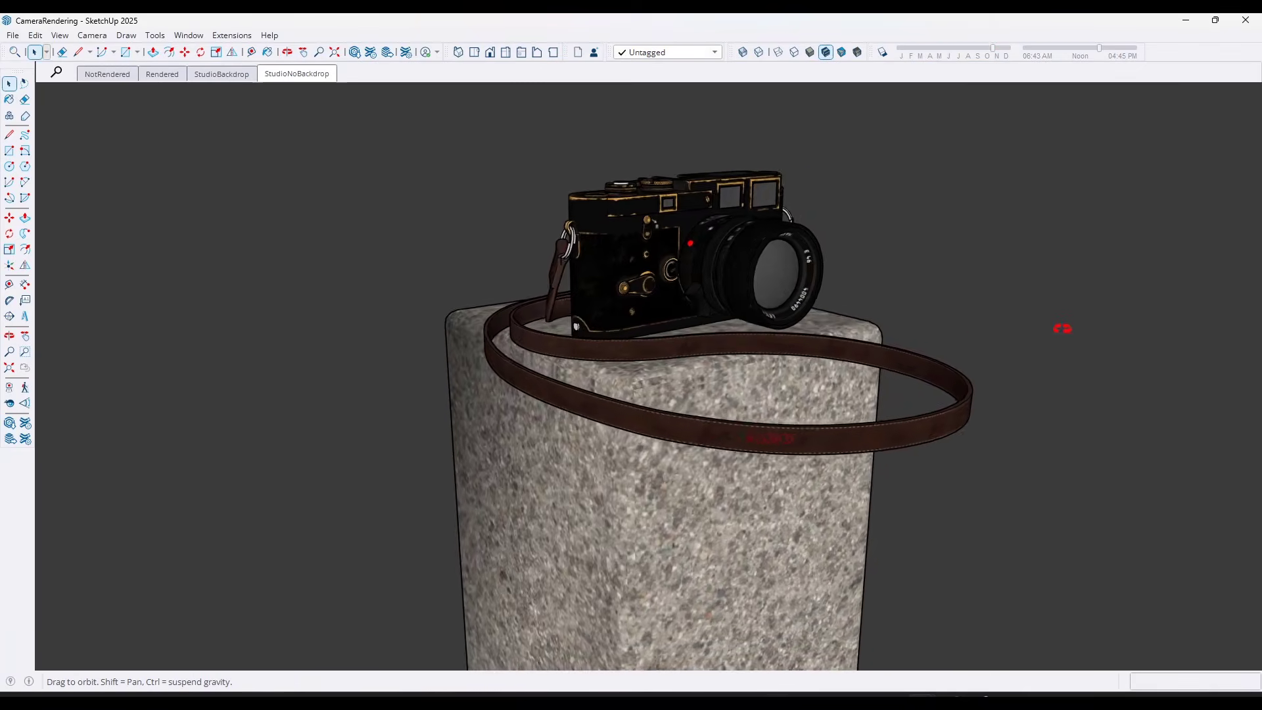
Turn on photoreal materials for the camera model on the stone pedestal
middle_drag(1059, 326, 650, 352)
scroll(856, 334, up, 2)
scroll(921, 349, up, 2)
middle_drag(921, 349, 704, 339)
scroll(769, 344, down, 3)
scroll(796, 341, down, 3)
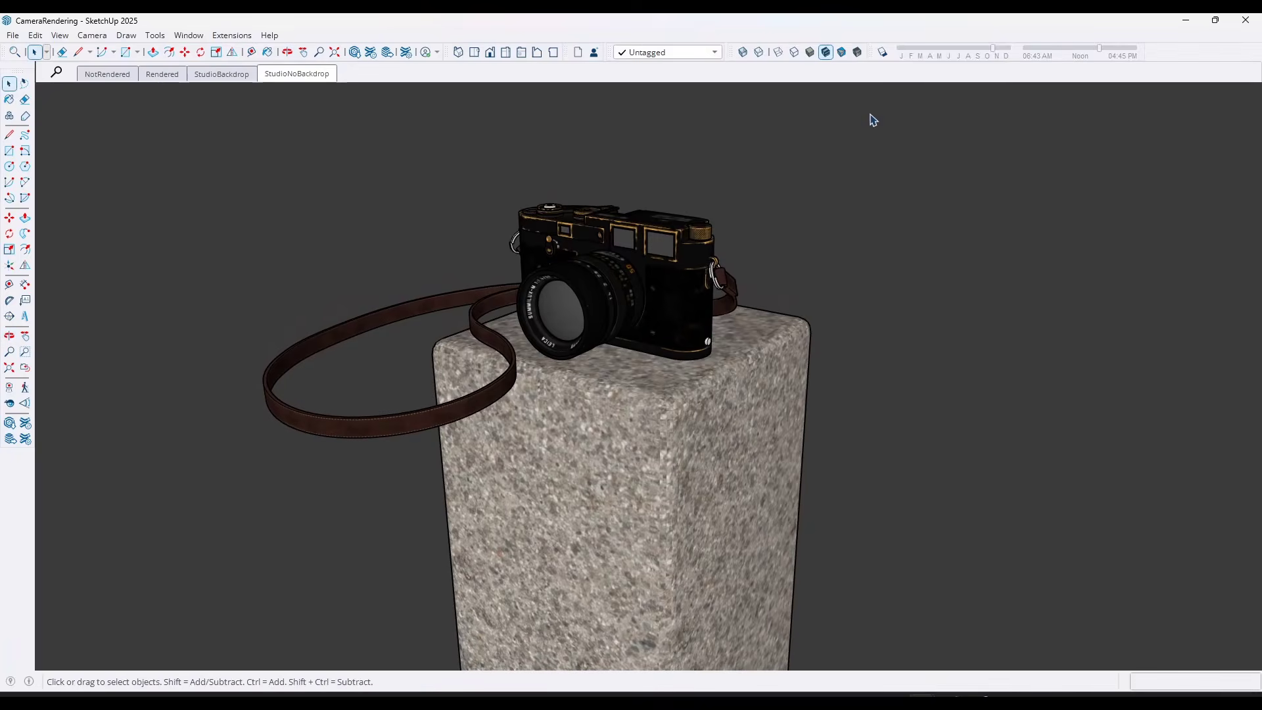
click(857, 52)
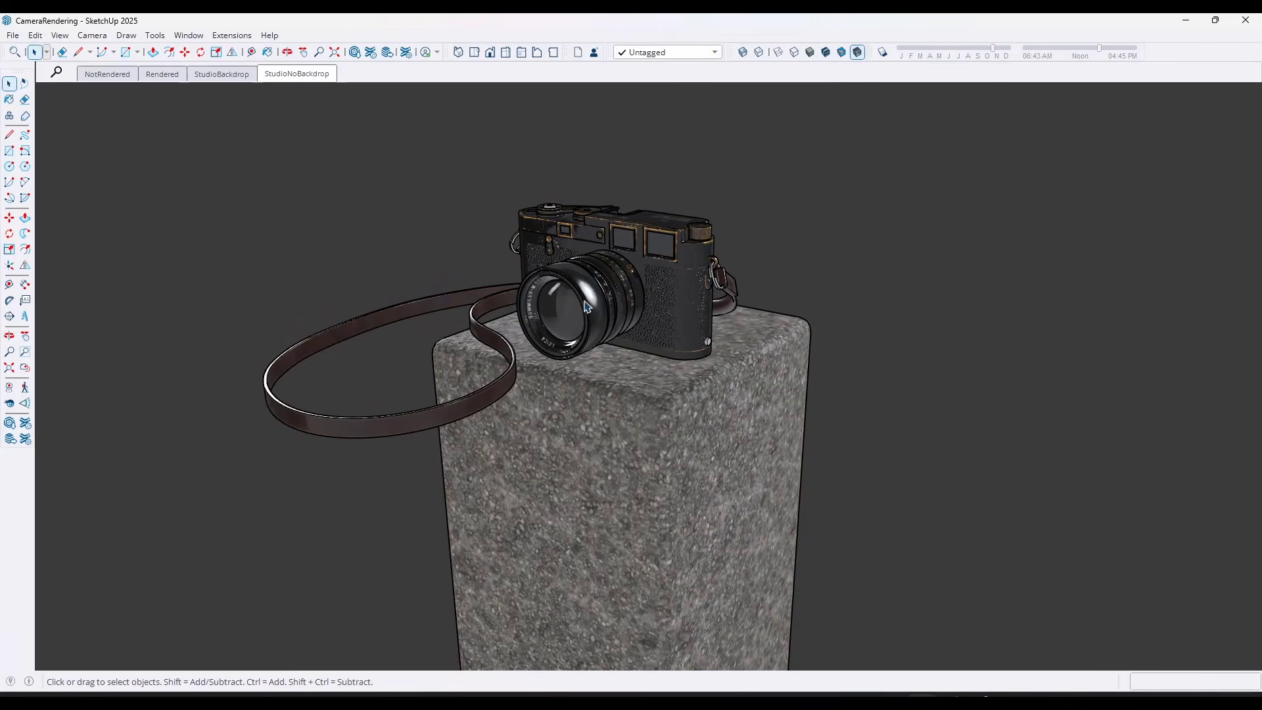
Rotate the studio_small_08_4k environment around the camera model and toggle the shadows
click(189, 34)
mouse_move(225, 50)
click(329, 51)
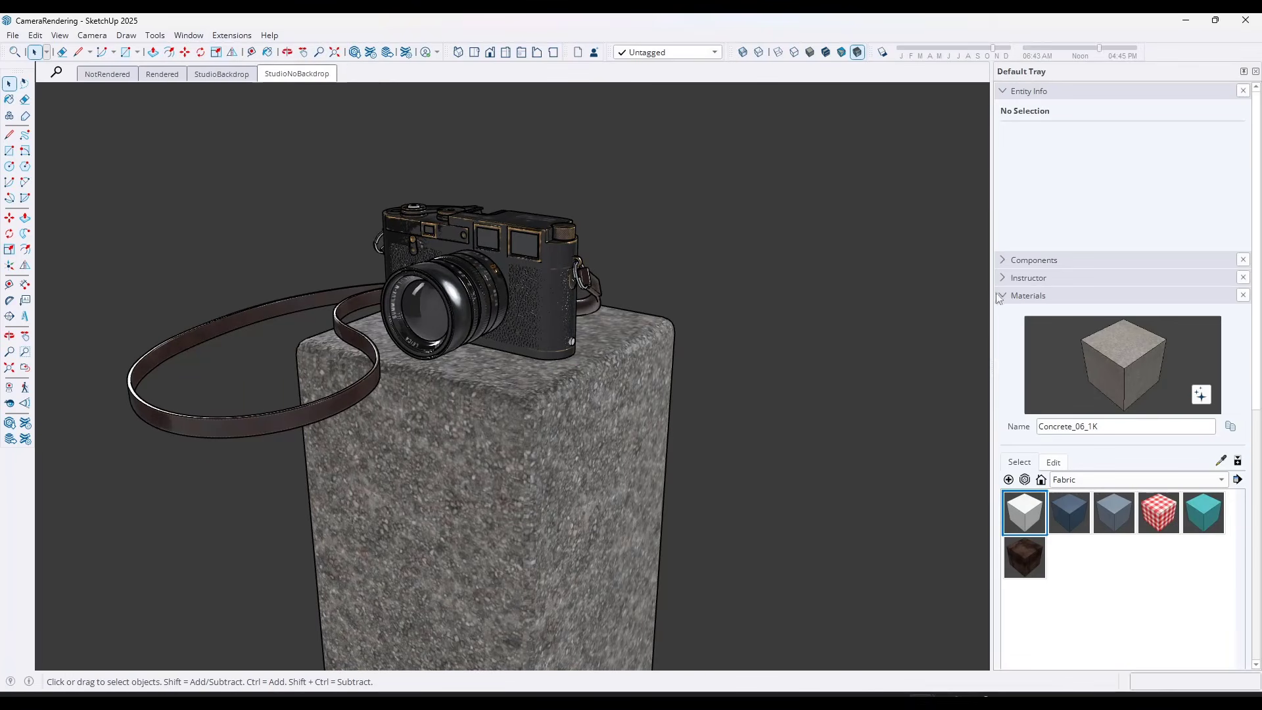
click(1007, 297)
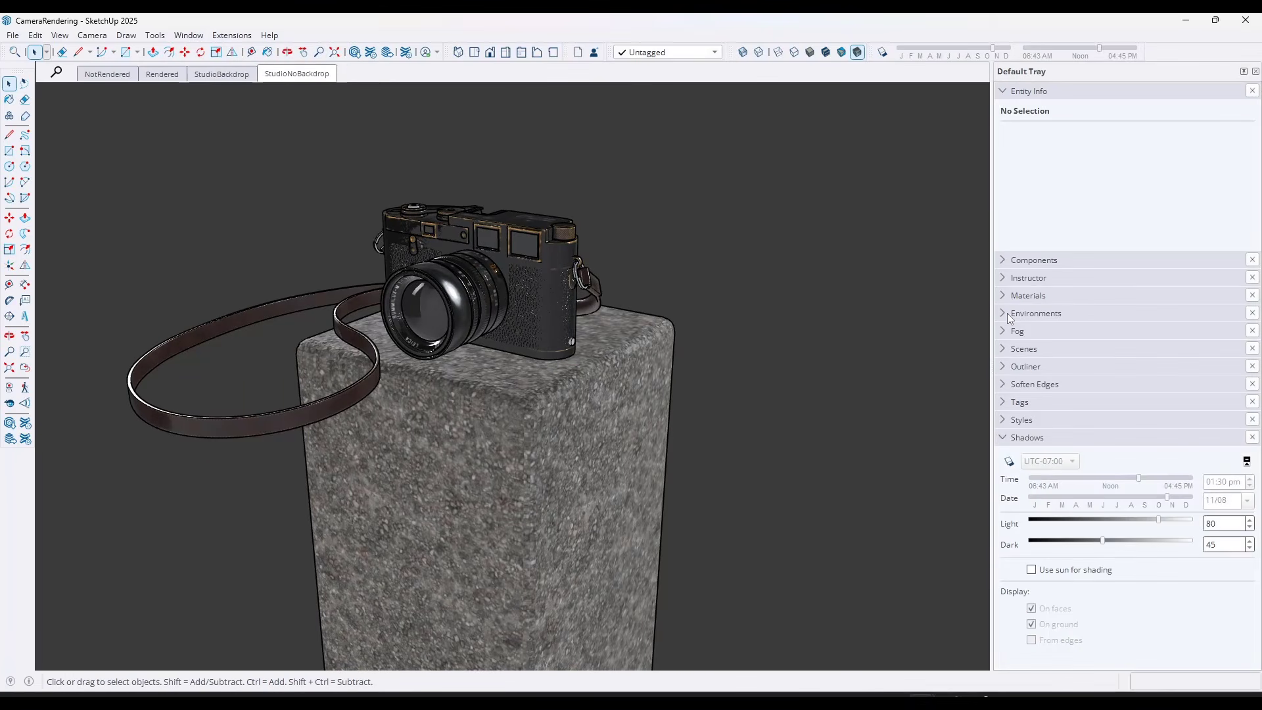
click(1007, 312)
click(1051, 499)
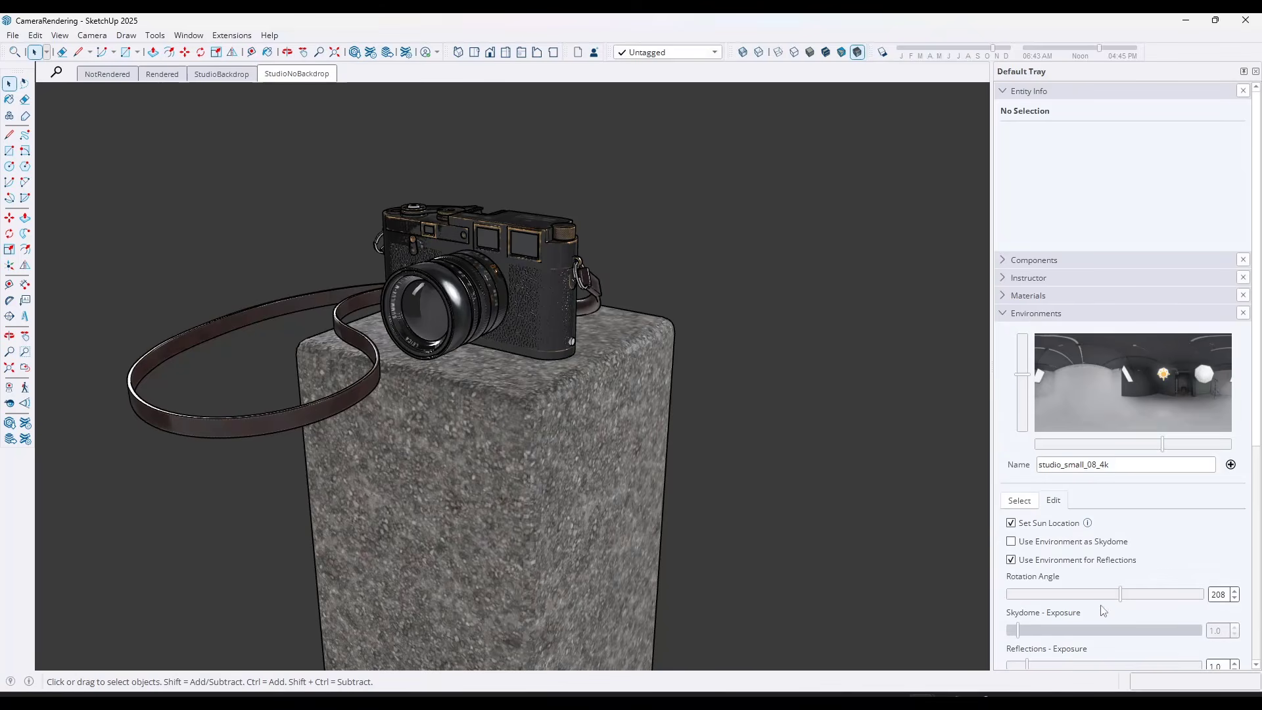
drag(1120, 594, 1170, 609)
click(882, 52)
middle_drag(959, 584, 460, 489)
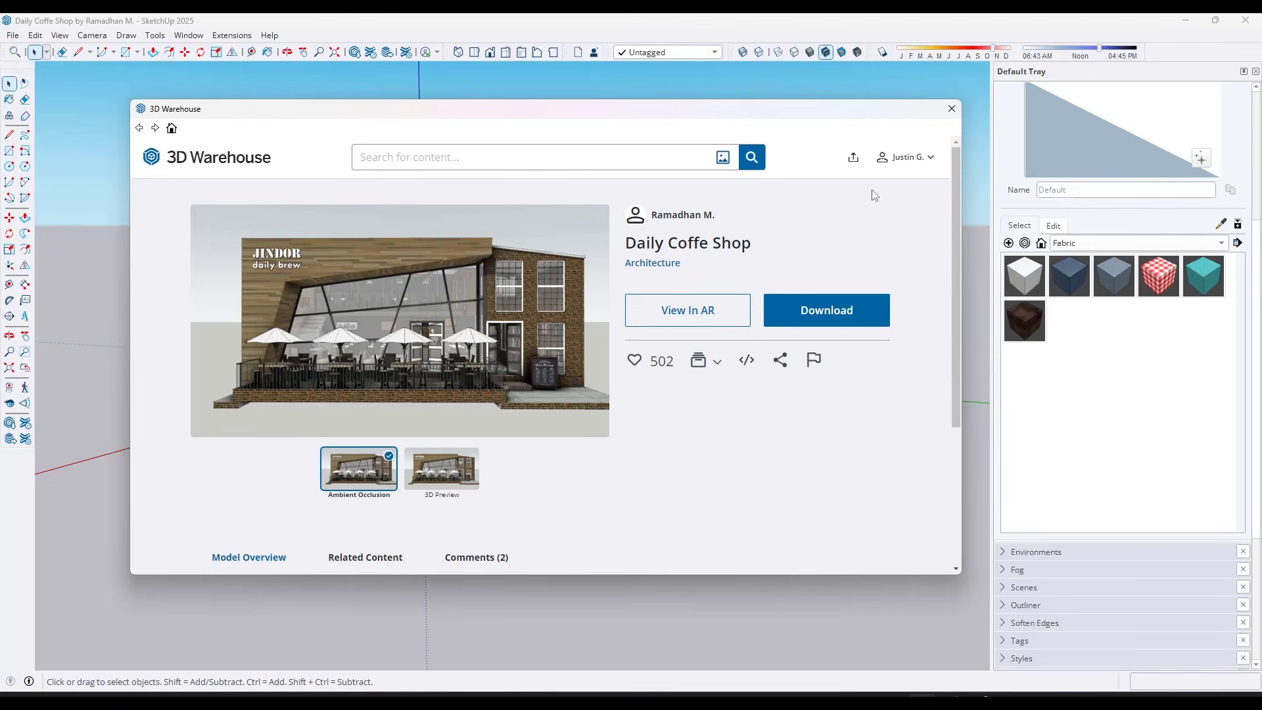
Close the 3D Warehouse window and look over the list of available toolbars
click(951, 109)
scroll(492, 384, up, 5)
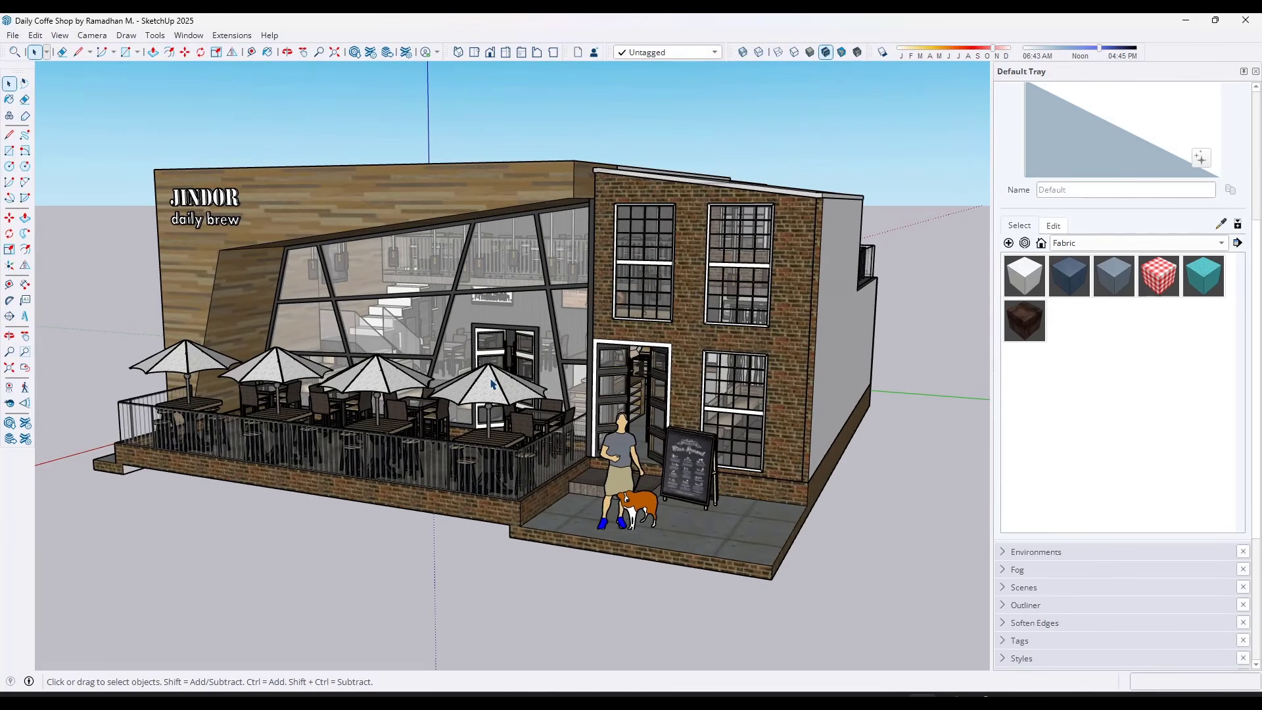
shift+middle_drag(509, 369, 507, 354)
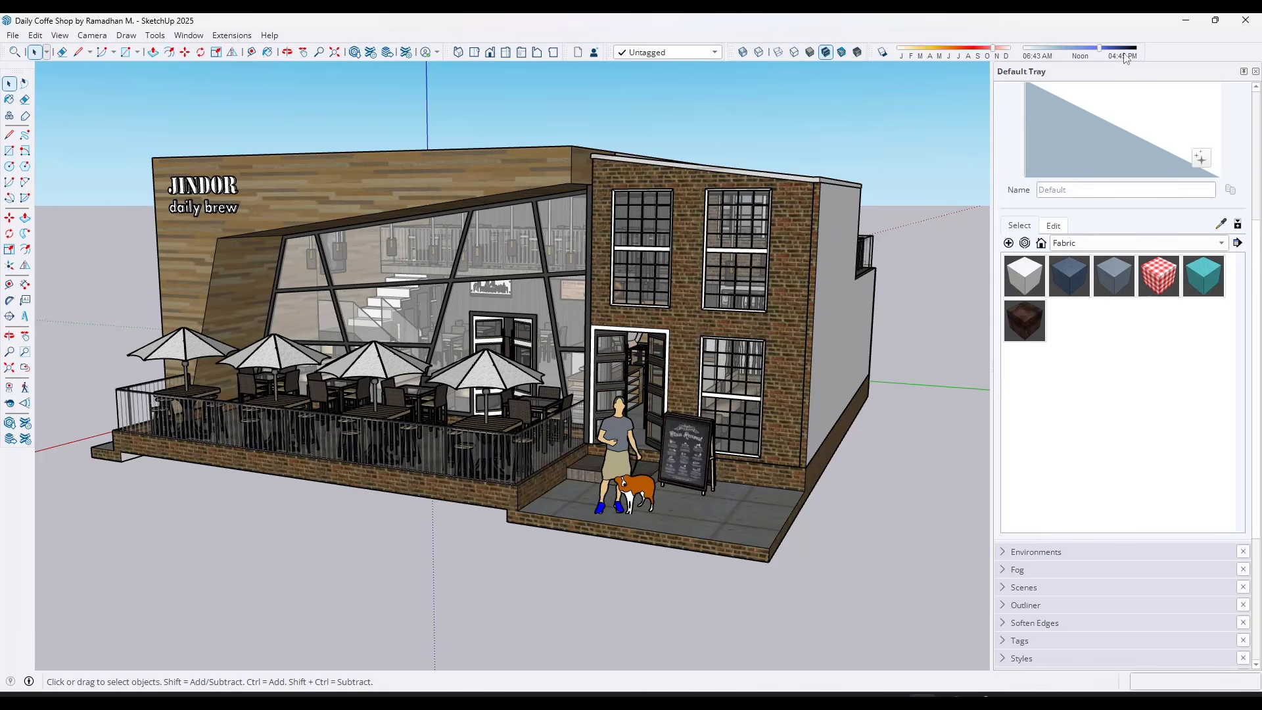
right_click(1175, 59)
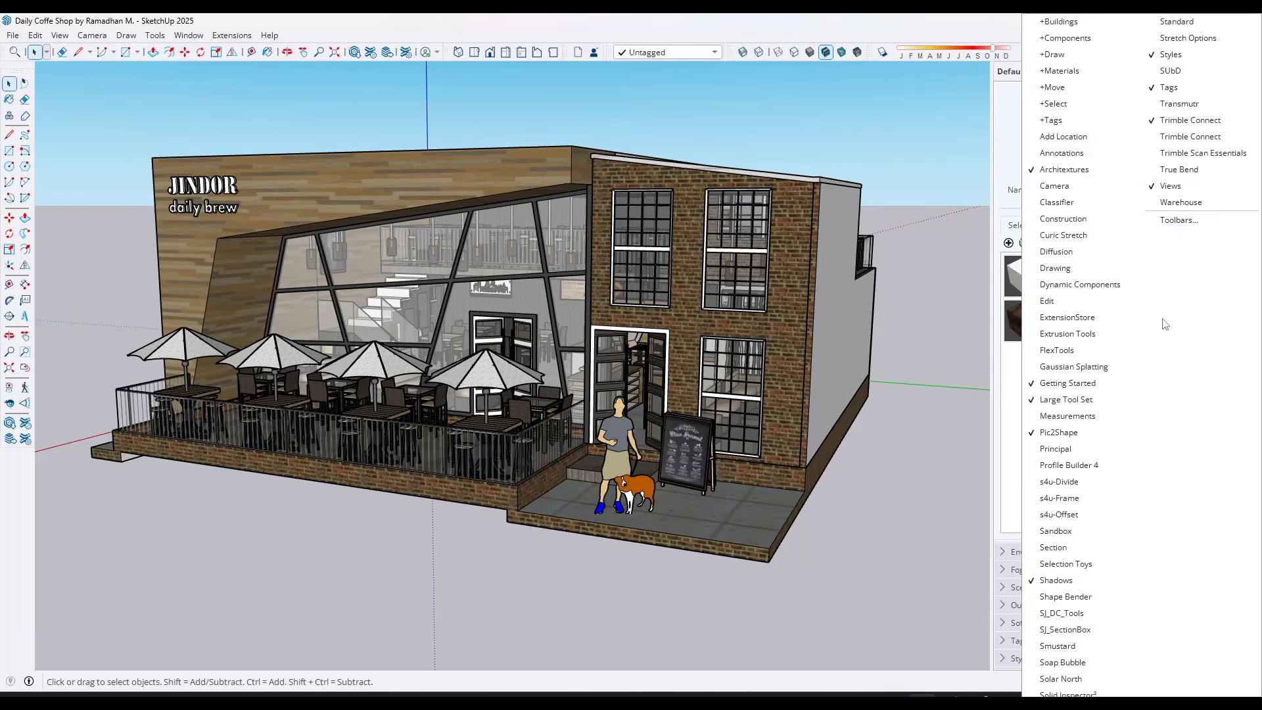
click(901, 297)
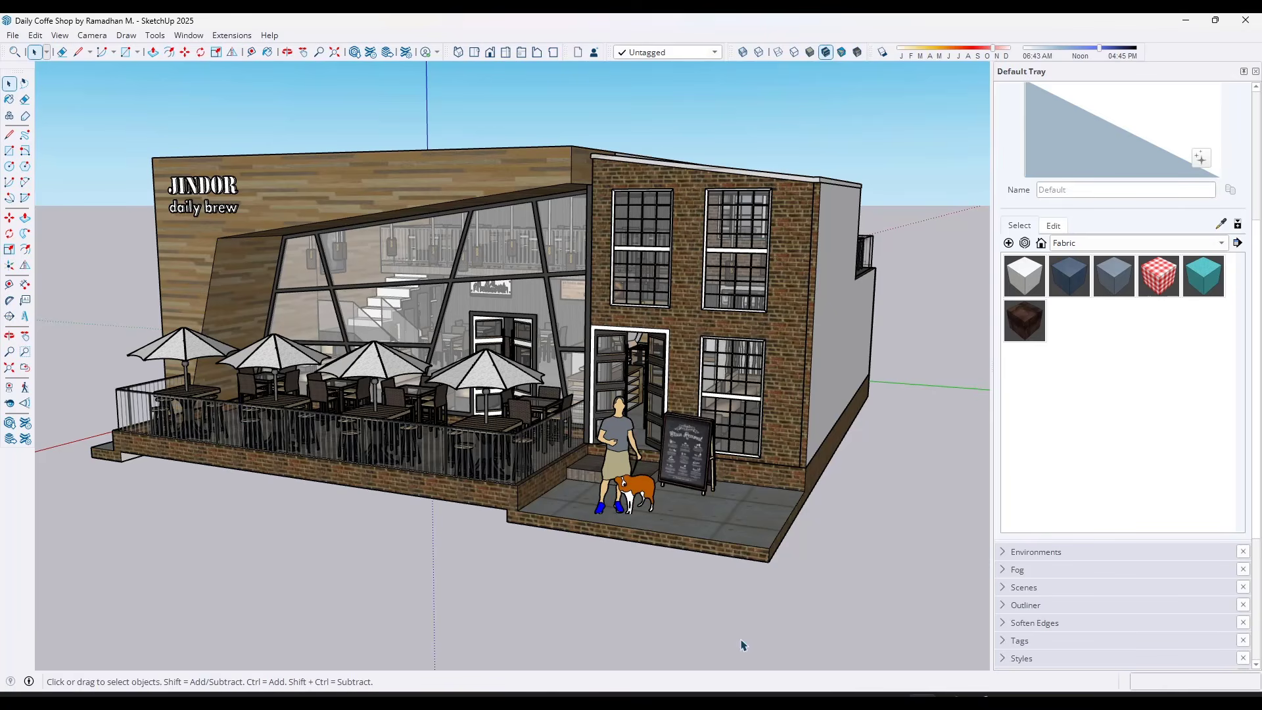
Activate photoreal materials for the coffee shop model and accept the activation notice
click(858, 53)
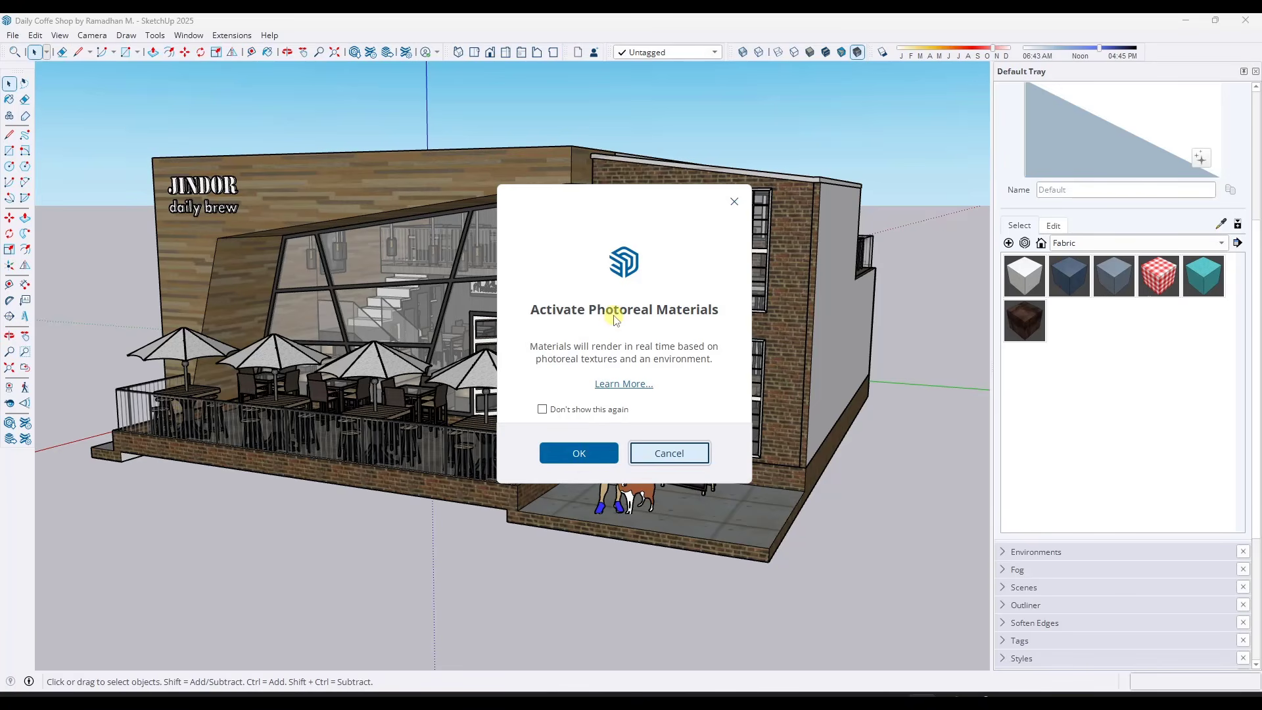
click(578, 452)
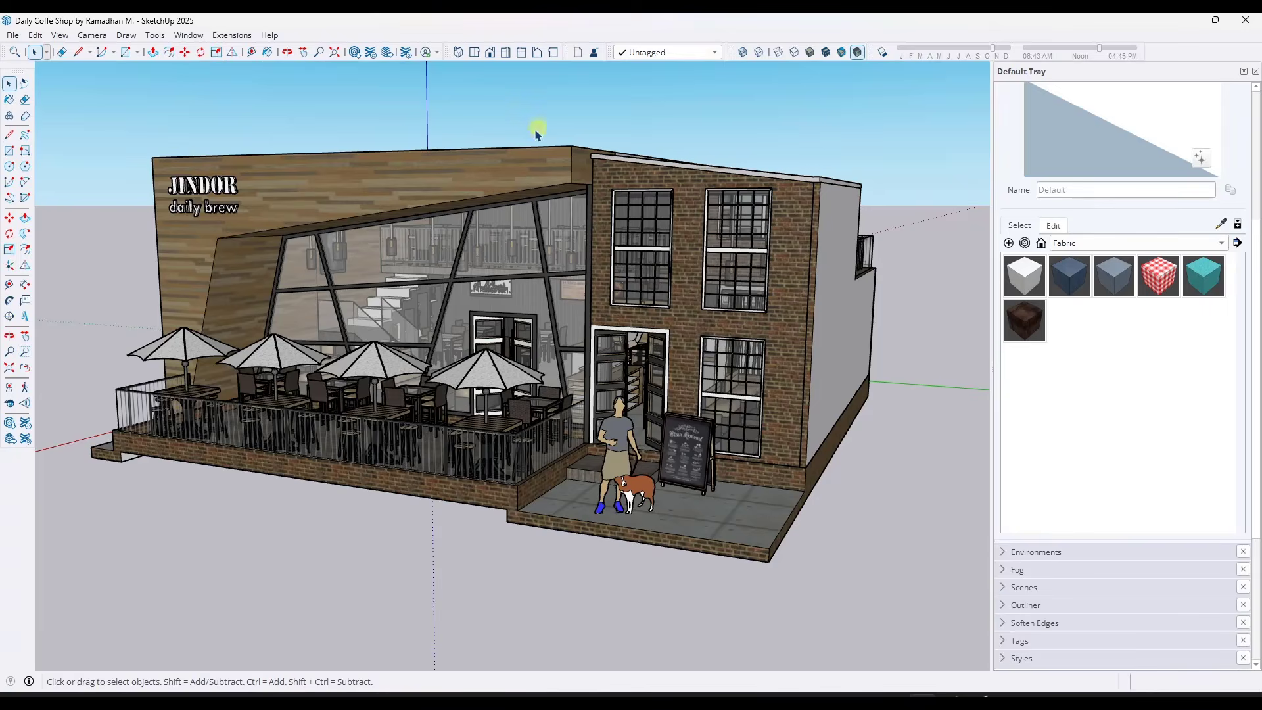
mouse_move(536, 133)
middle_down()
mouse_move(518, 134)
mouse_move(529, 133)
middle_up()
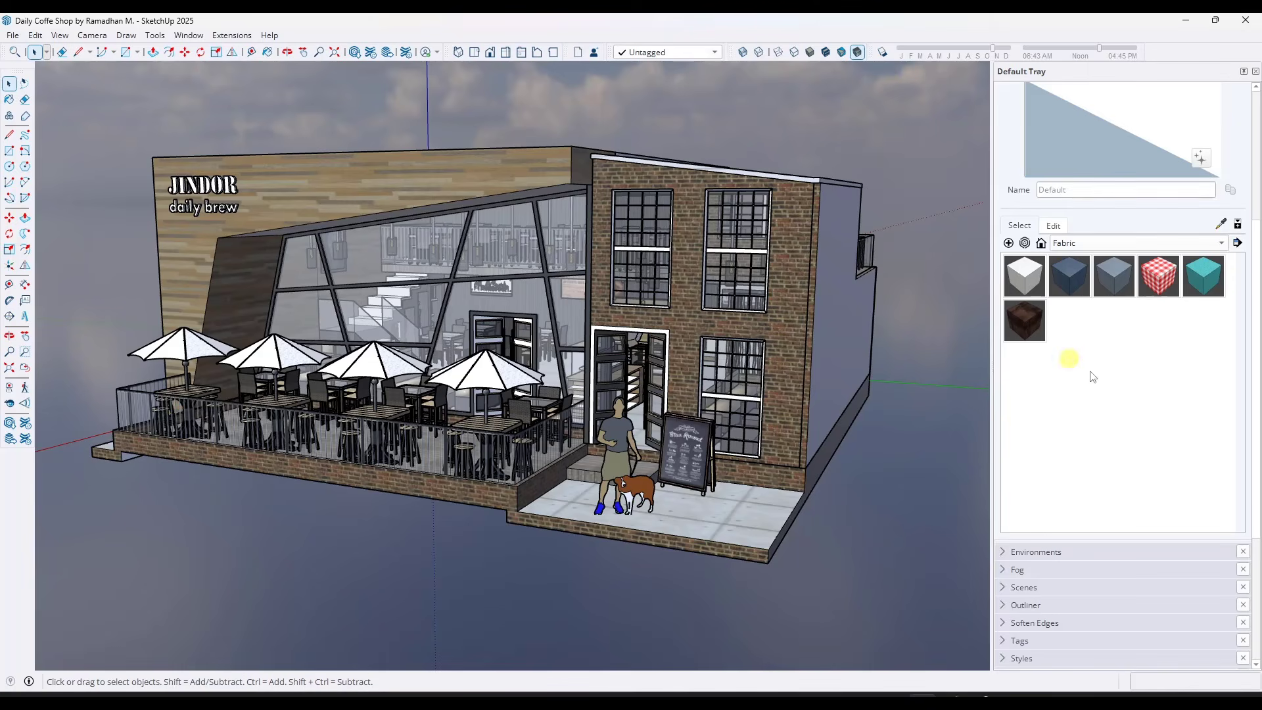
Expand Environments with a taller thumbnail list, collapsing Materials and Entity Info
scroll(1203, 412, up, 4)
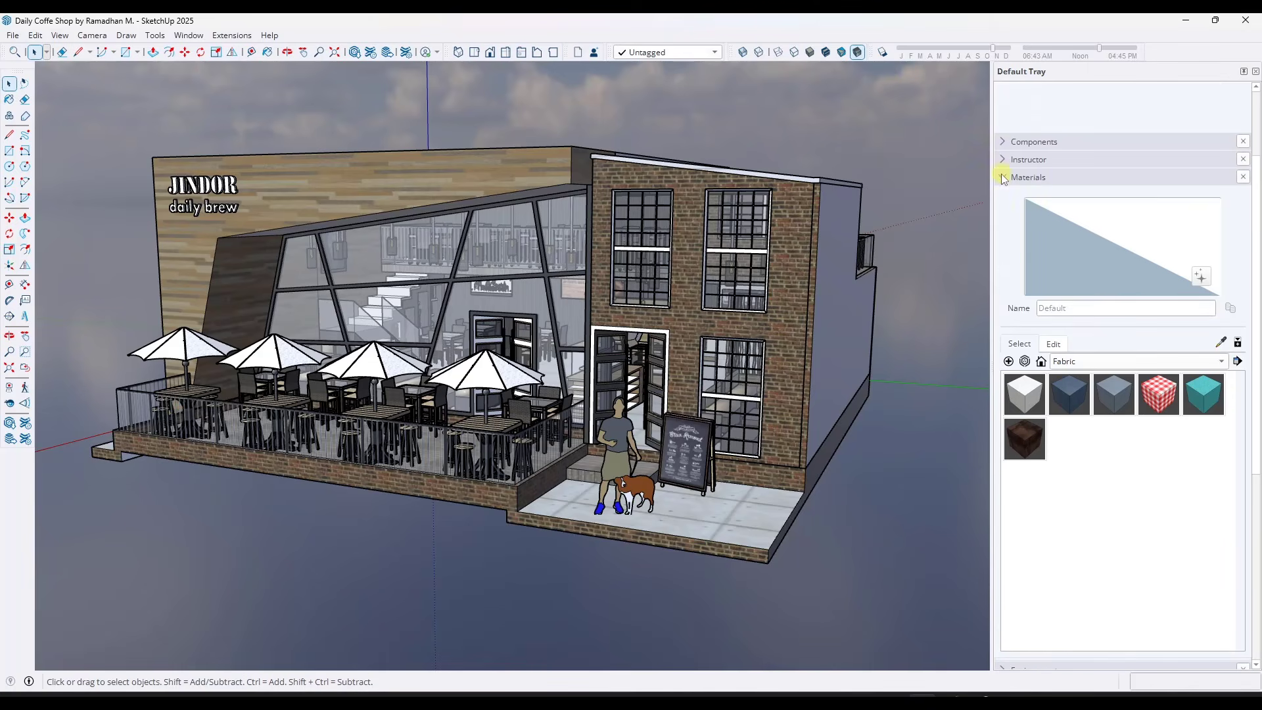
click(1004, 177)
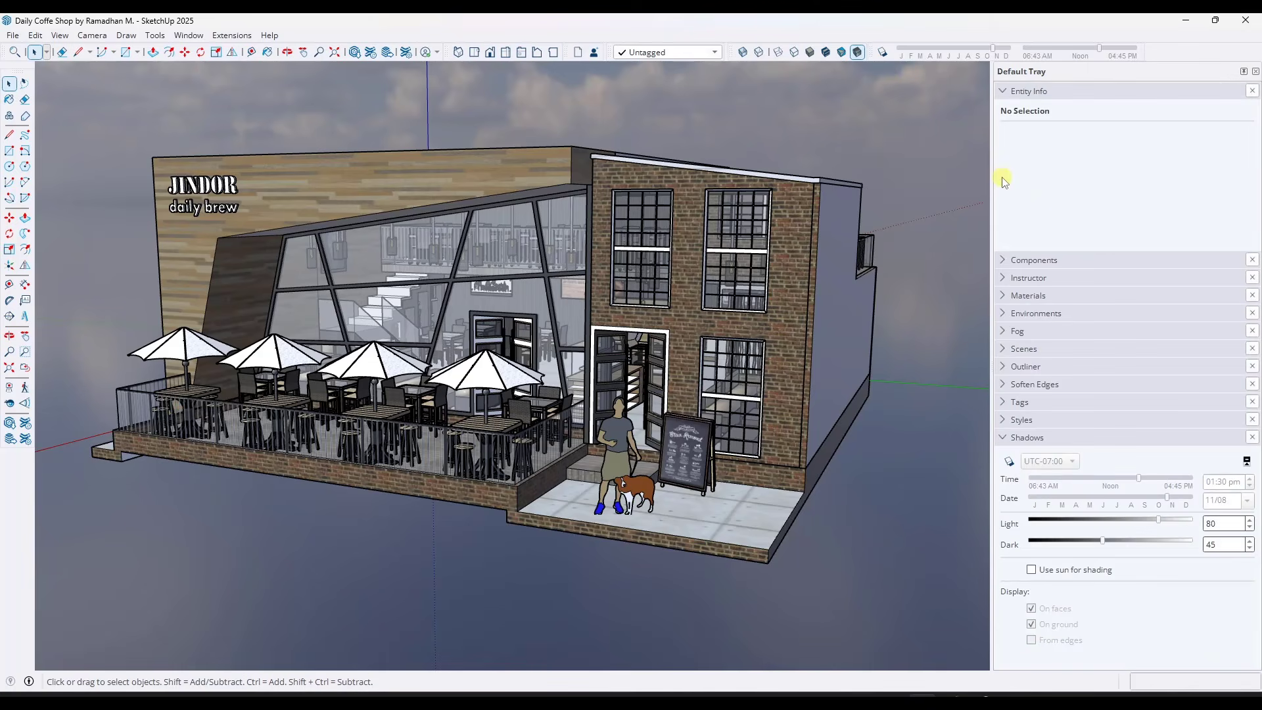
click(1004, 92)
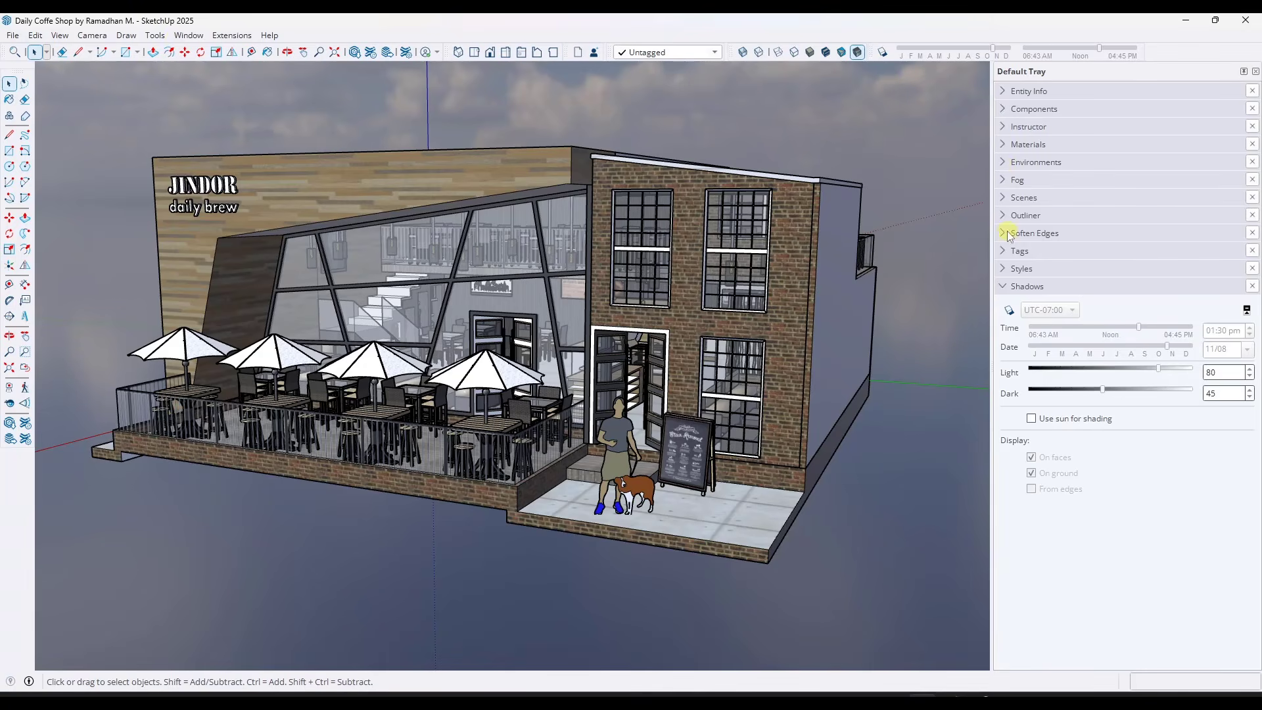
click(1004, 161)
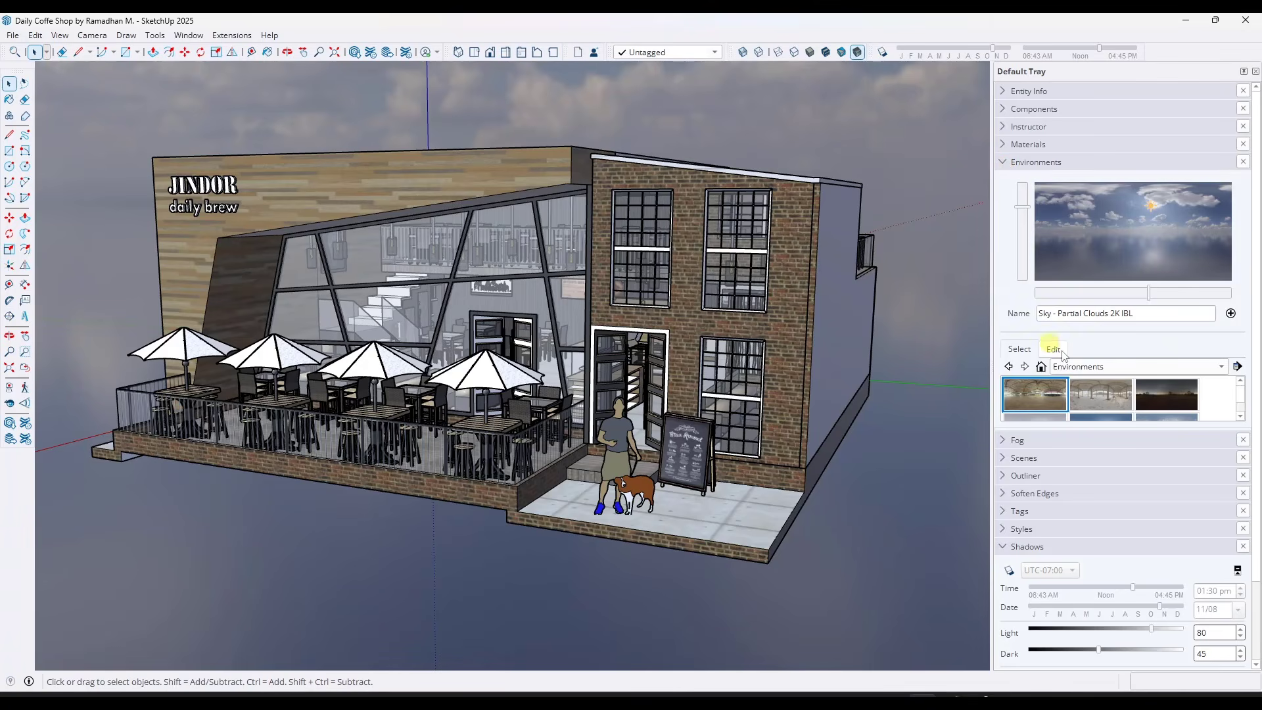
drag(1068, 428, 1078, 548)
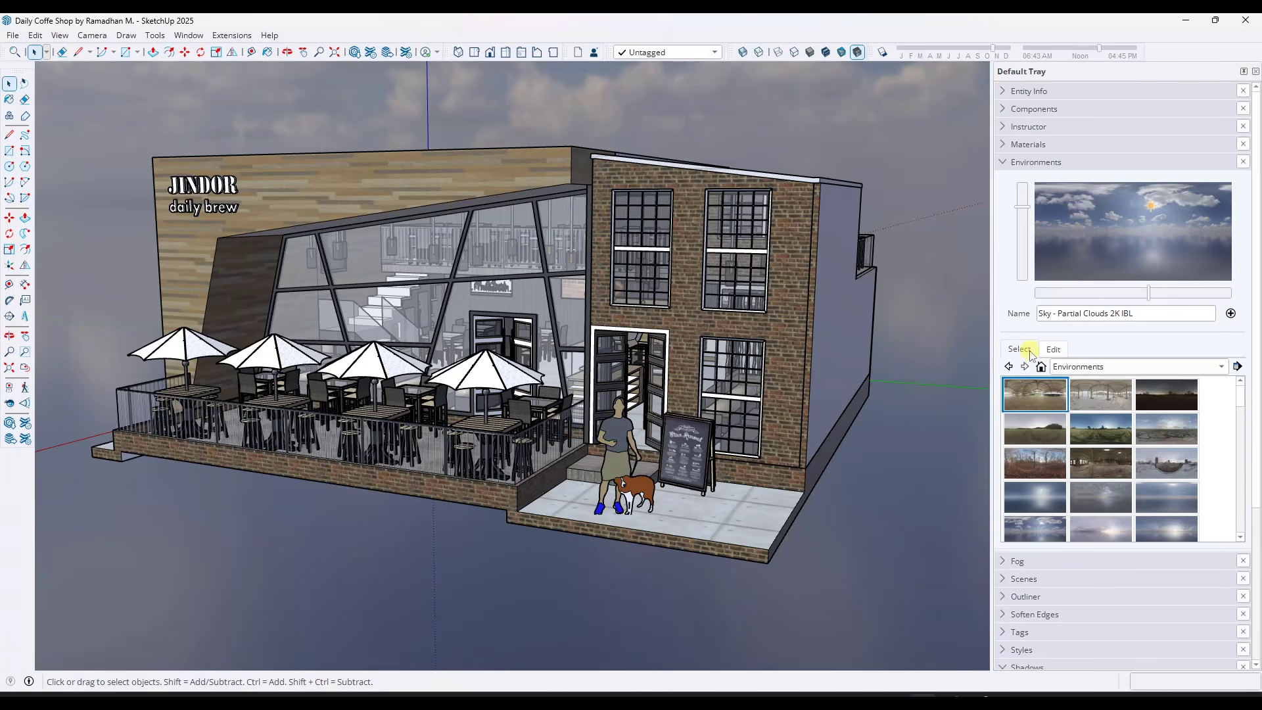
Set the rotation angle of the Sky - Partial Clouds 2K IBL environment to 165
click(1054, 350)
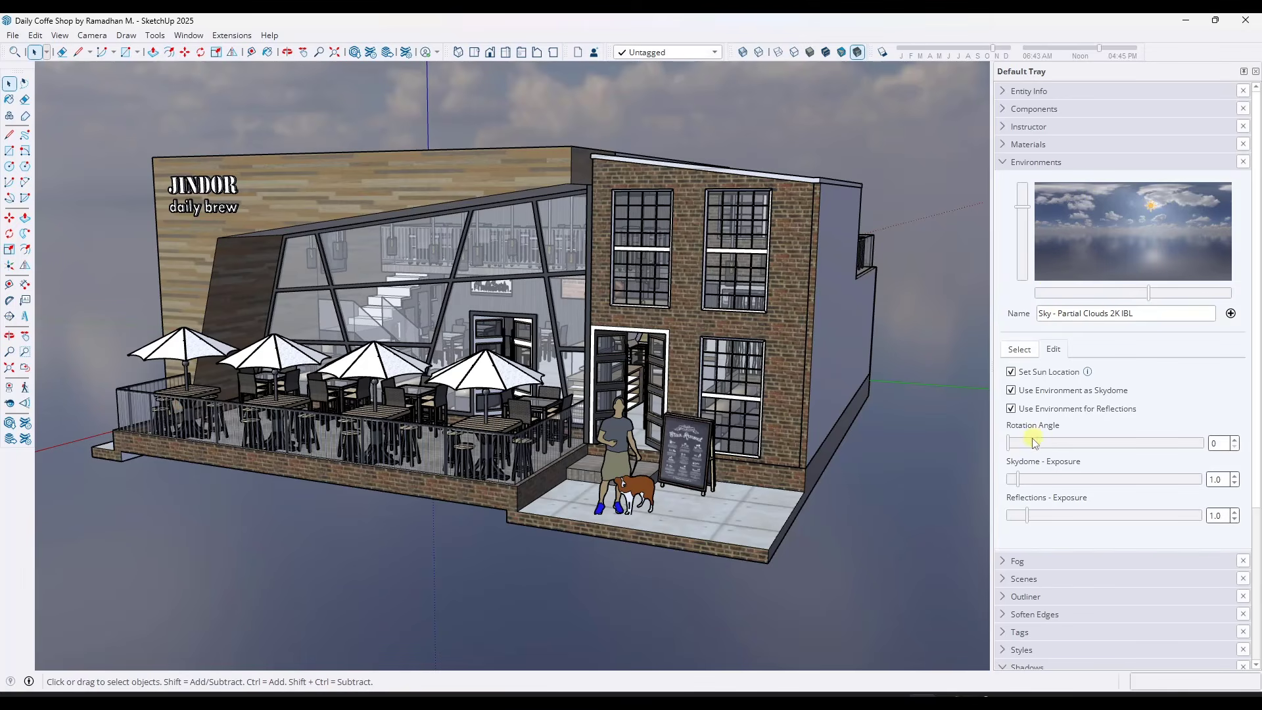
drag(1029, 442, 1097, 445)
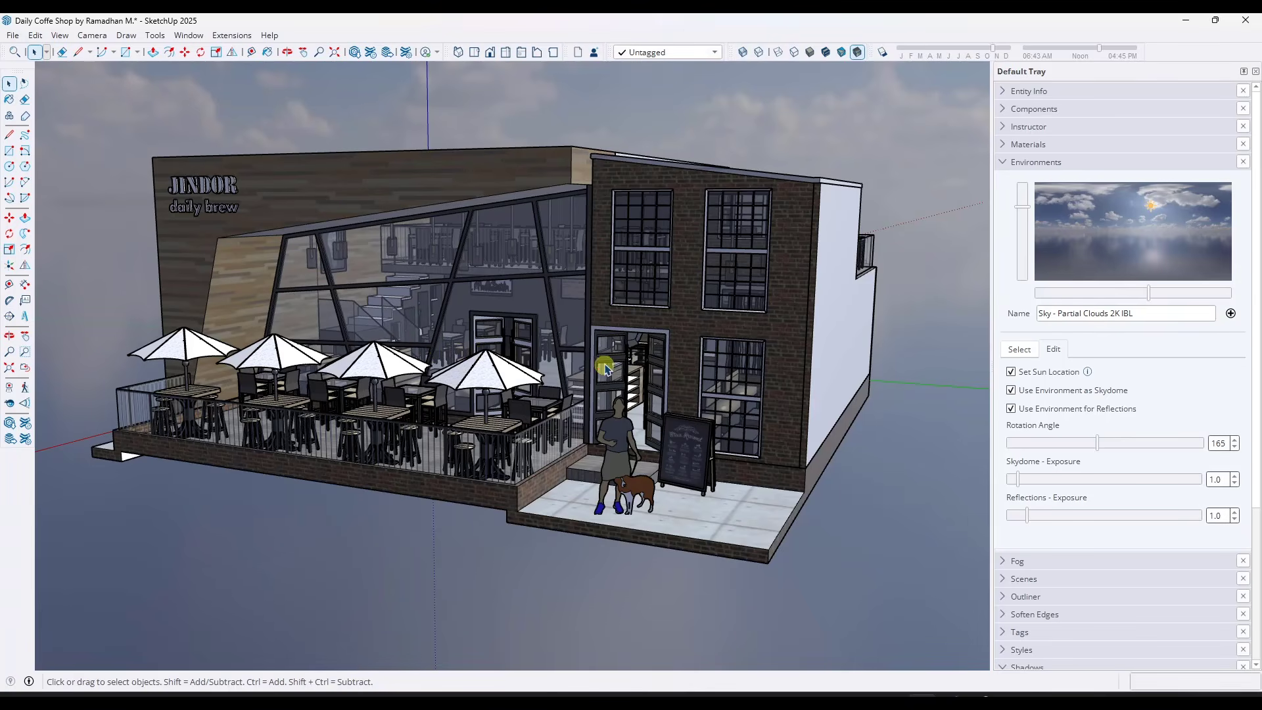
middle_drag(599, 365, 615, 375)
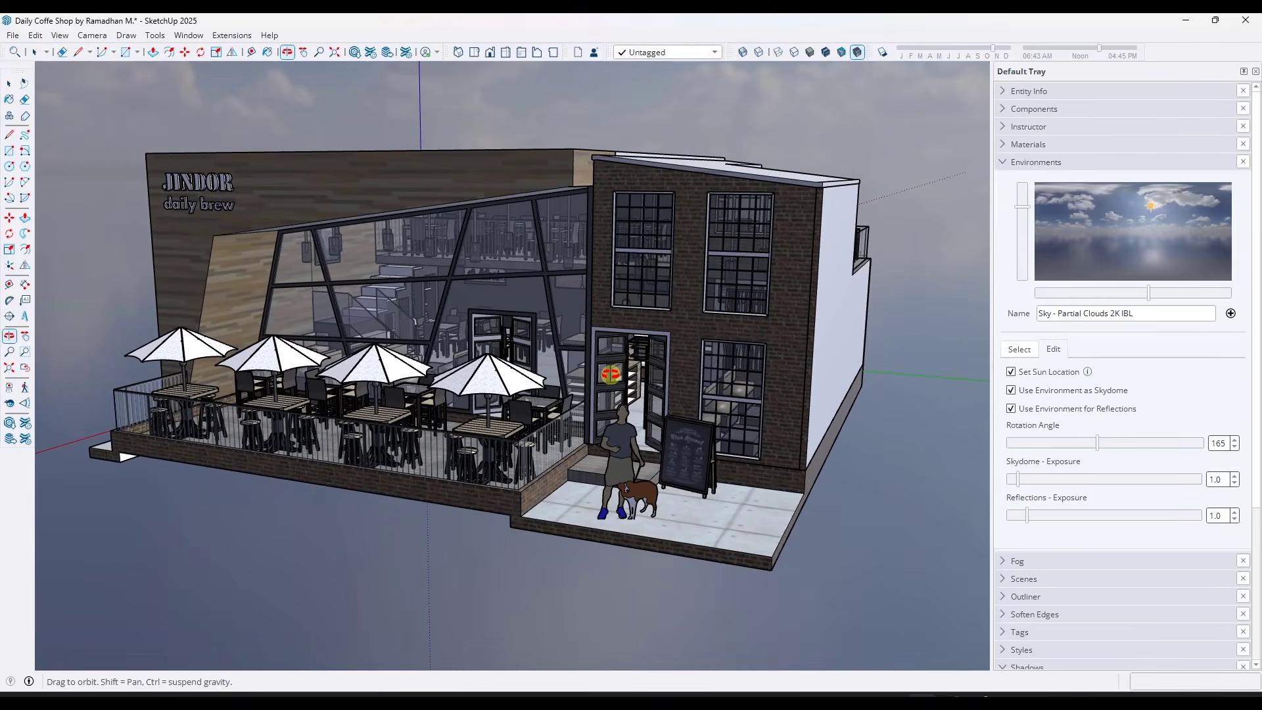
Try the Farm 2K IBL environment, switch to Sky - At Sea 2K IBL and open its editing options
click(1030, 354)
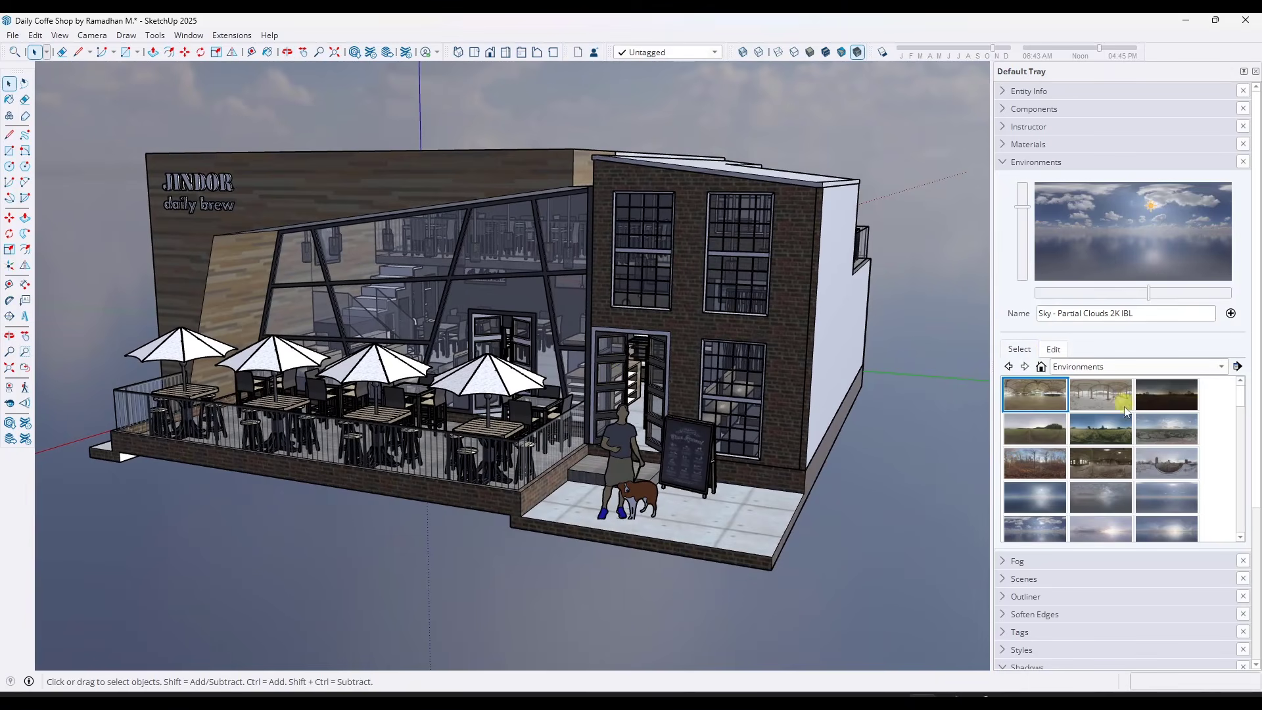
click(1101, 431)
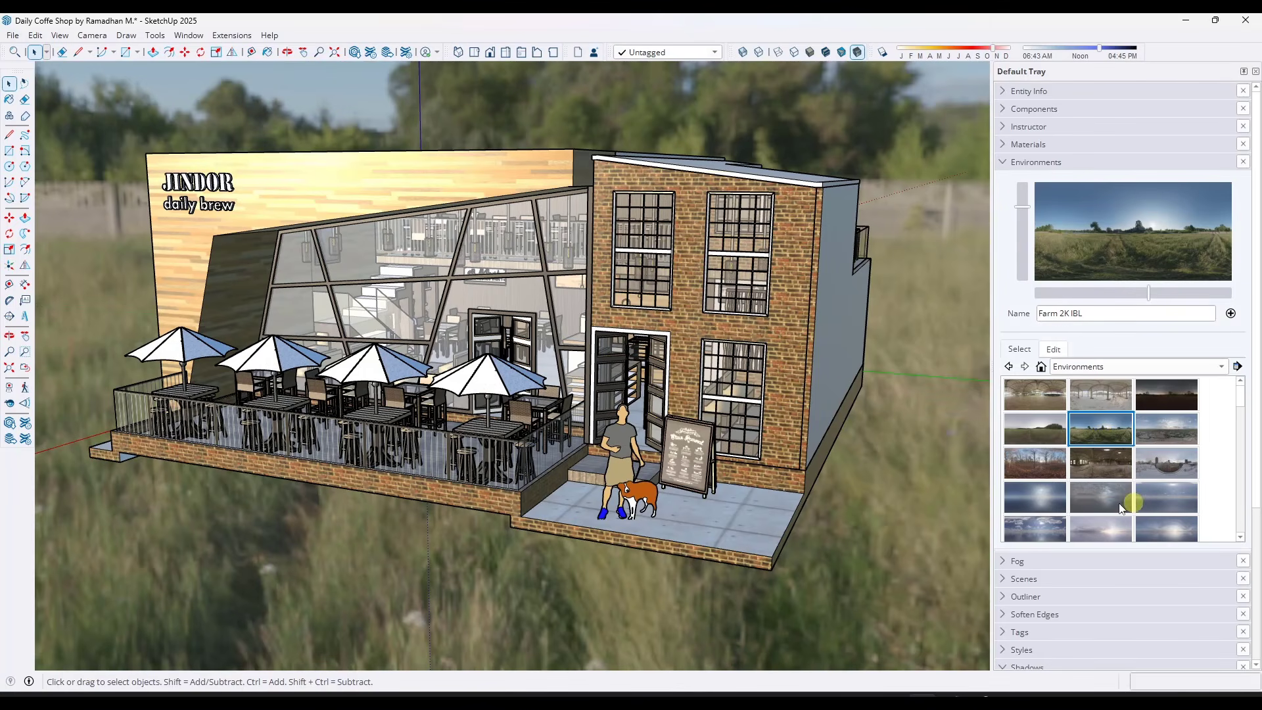
click(1035, 503)
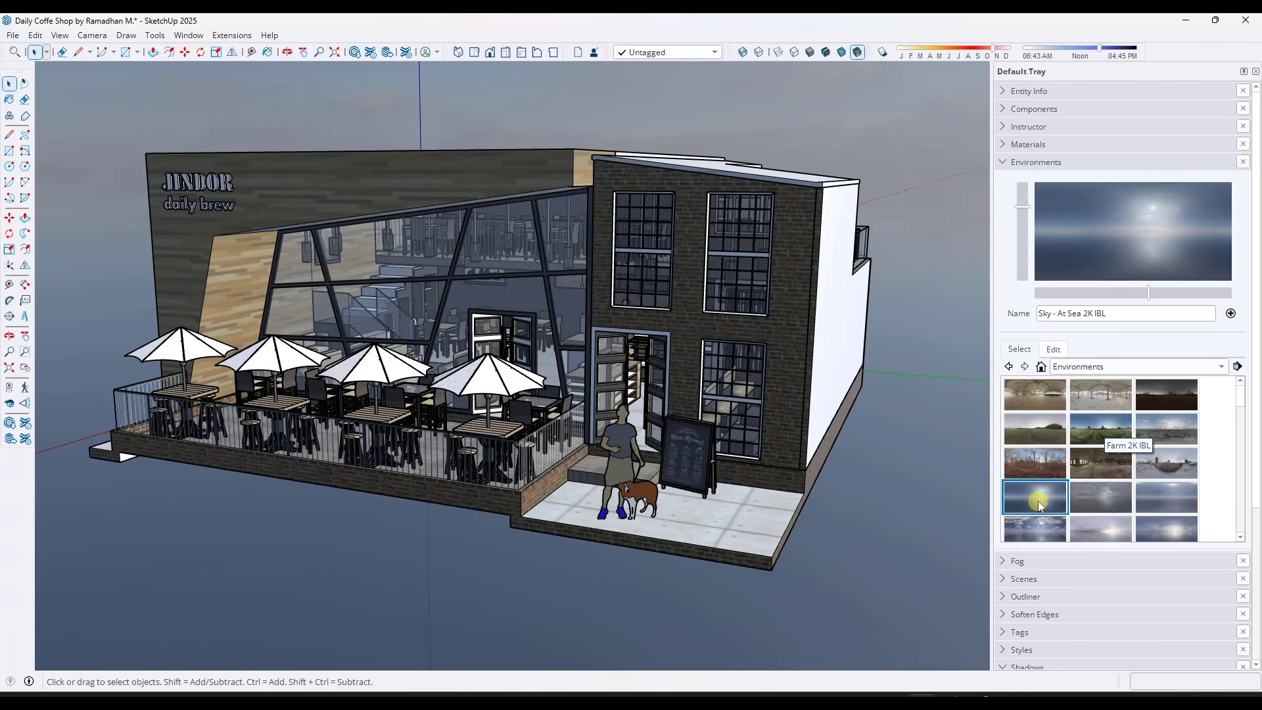
click(1053, 349)
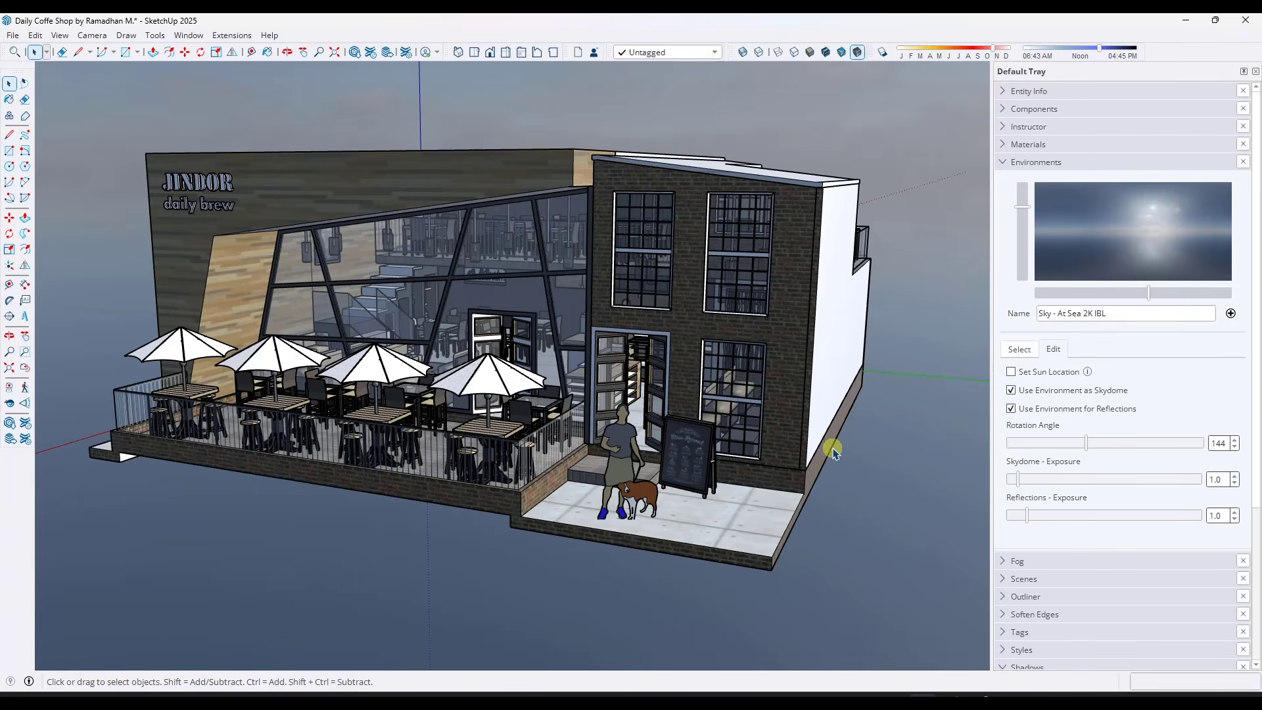
middle_drag(833, 452, 858, 426)
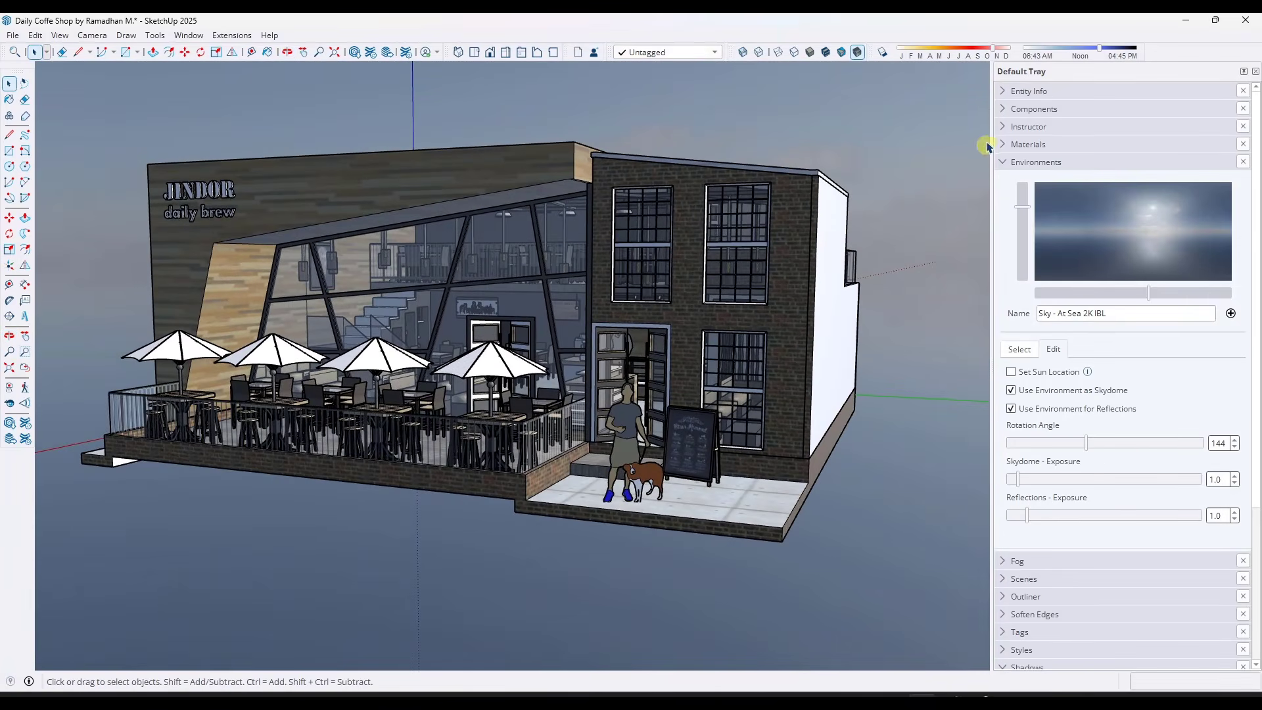
Turn on the ground in the background settings of the Simple Style
click(1003, 163)
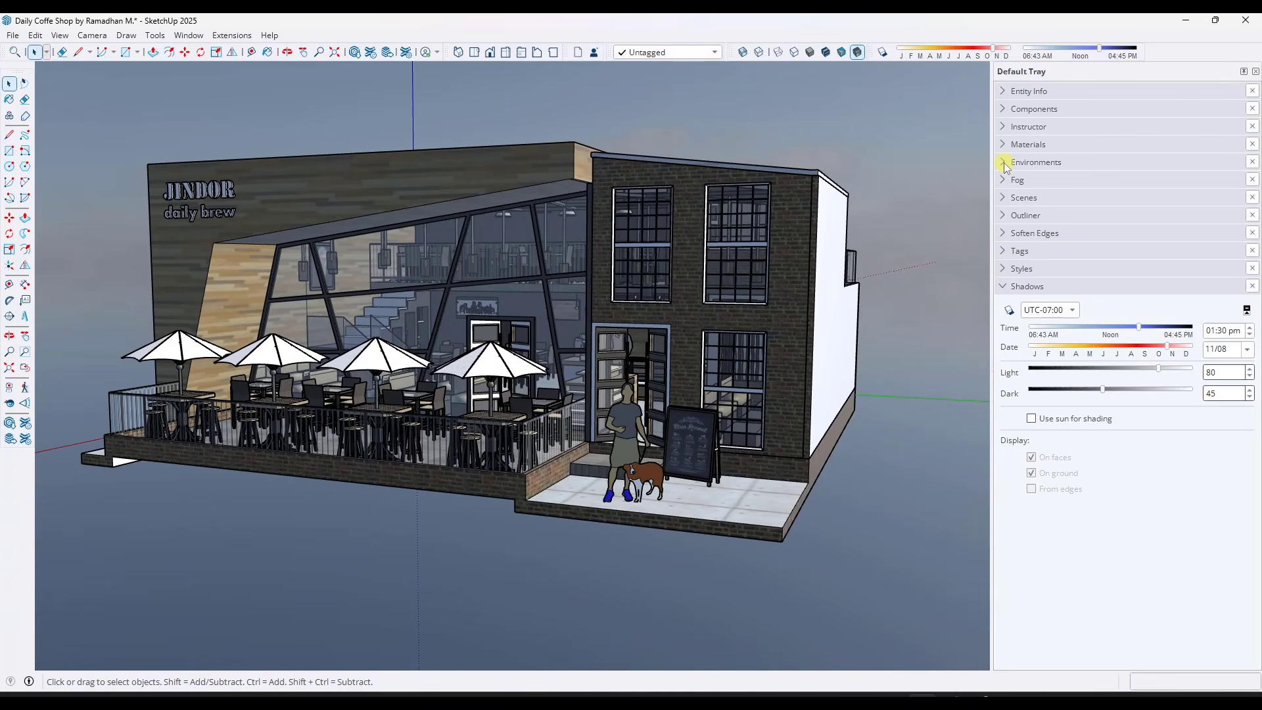
click(1003, 269)
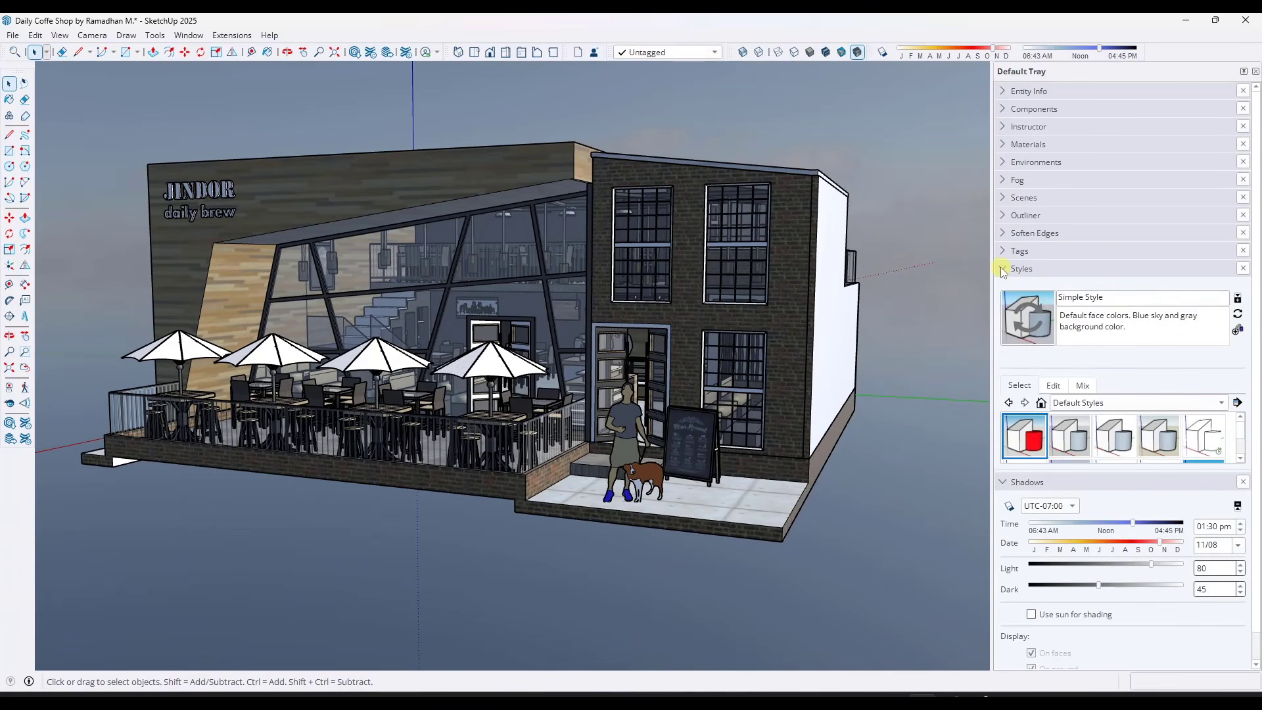
click(1053, 386)
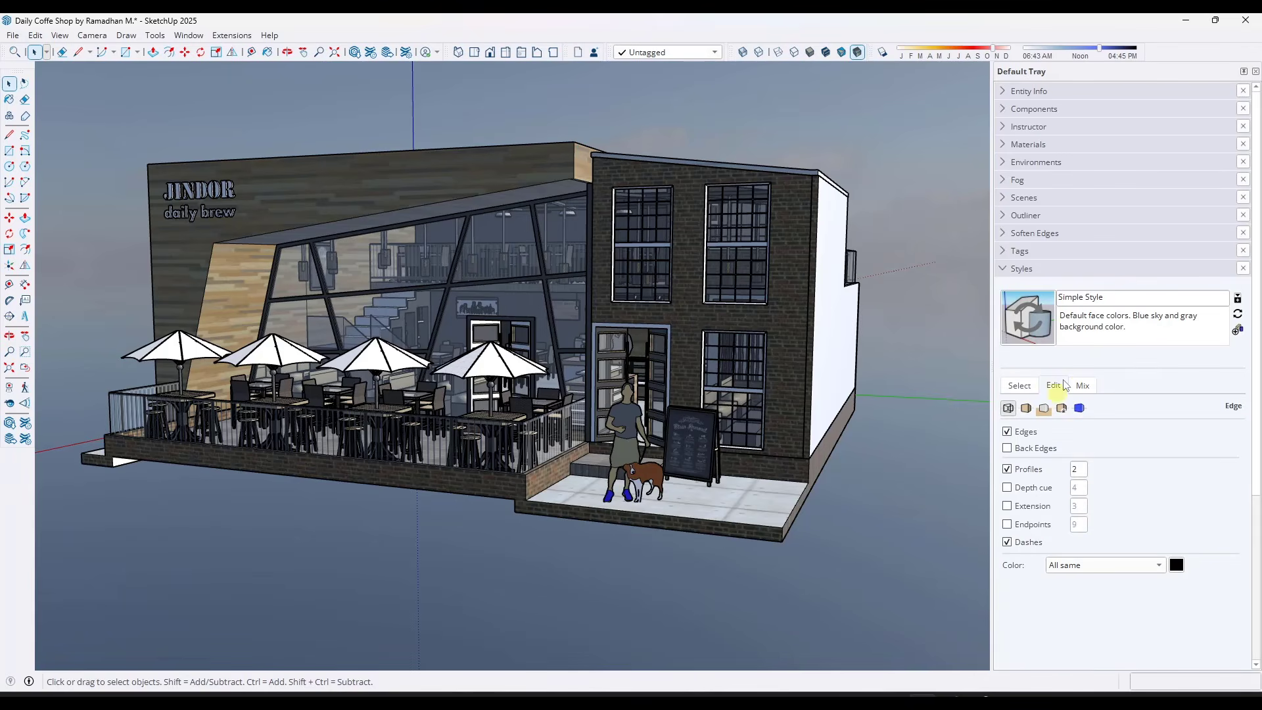
click(1044, 409)
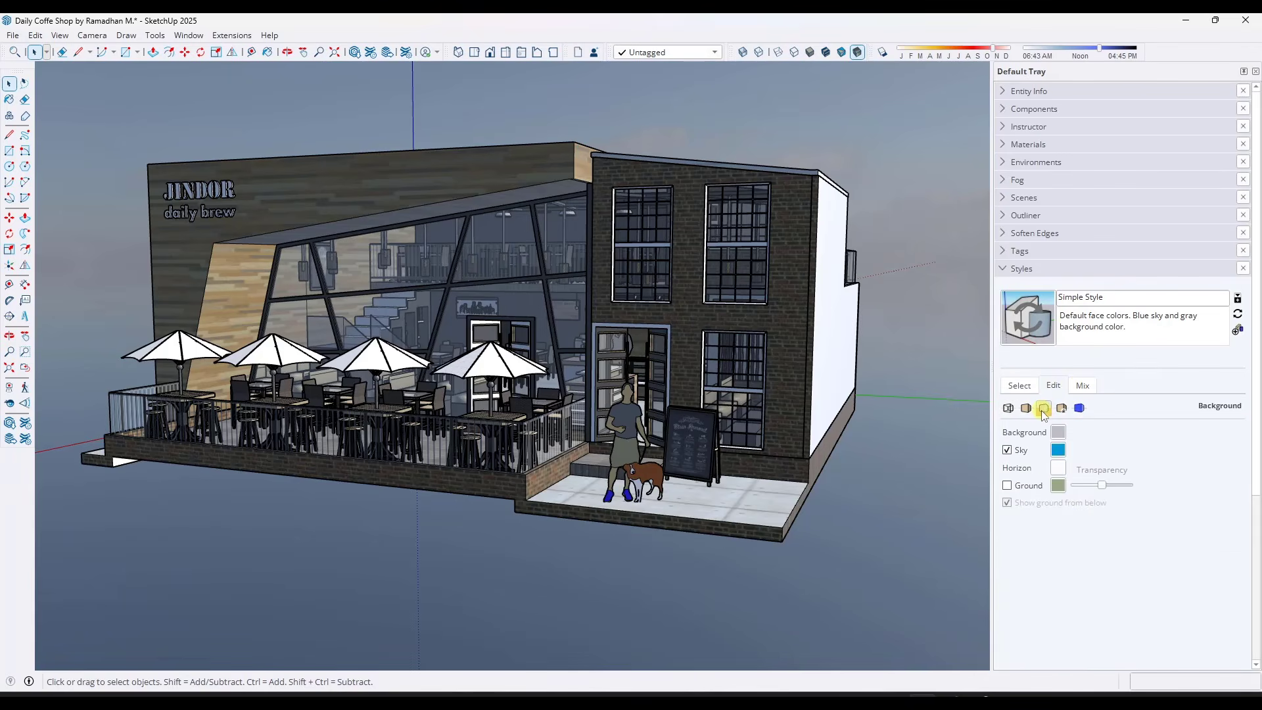
click(1007, 487)
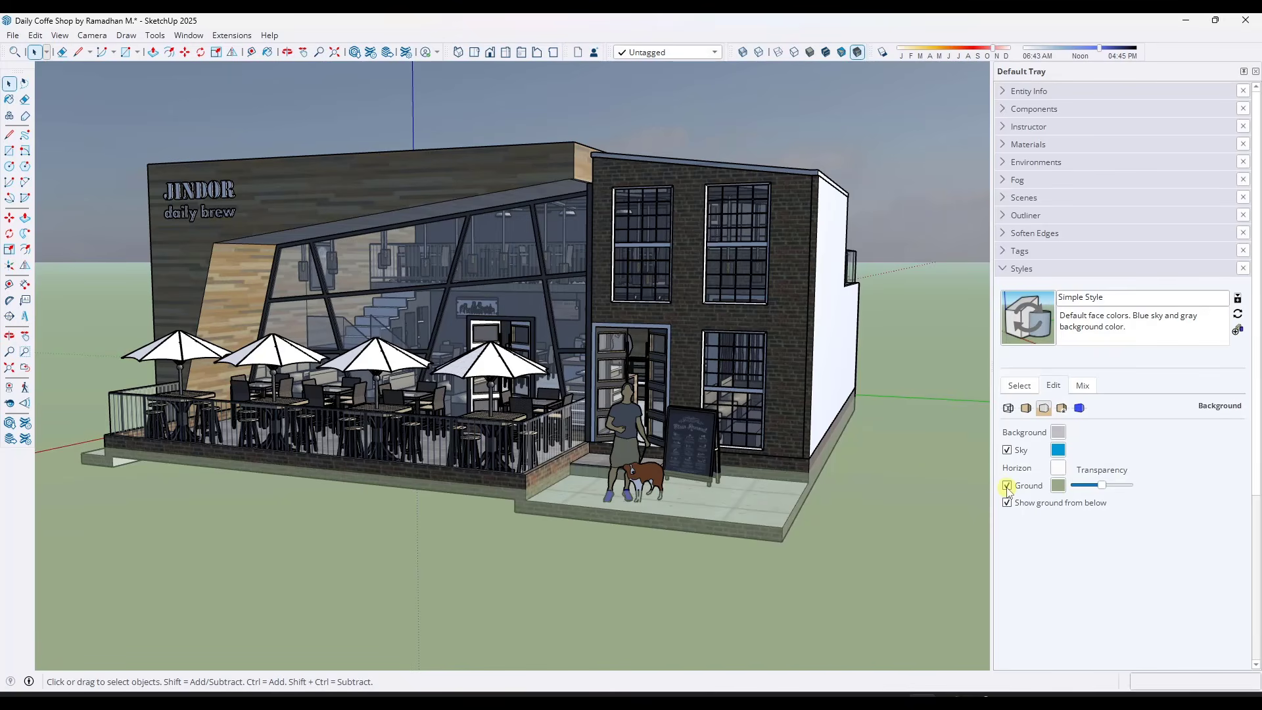
mouse_move(801, 462)
middle_down()
mouse_move(811, 374)
mouse_move(797, 486)
mouse_move(812, 468)
middle_up()
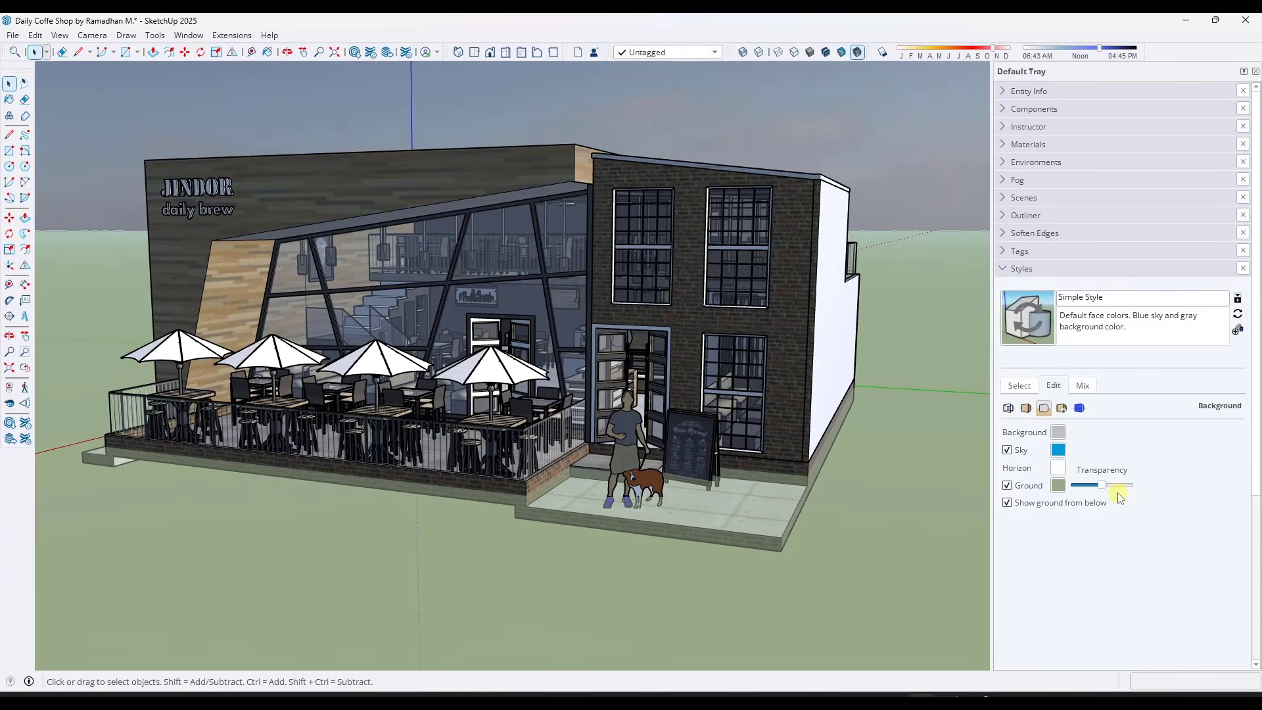
Try the ground at full transparency, then make it fully opaque
drag(1111, 490, 1139, 493)
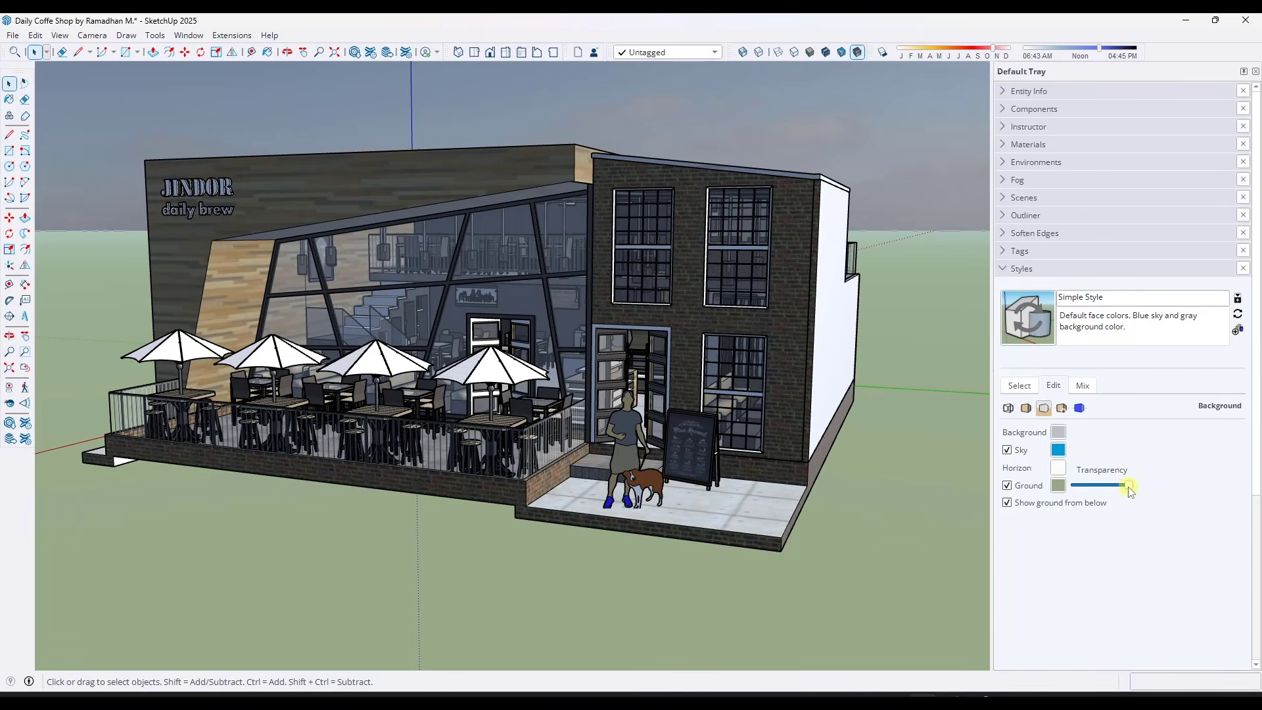
drag(1129, 490, 1069, 492)
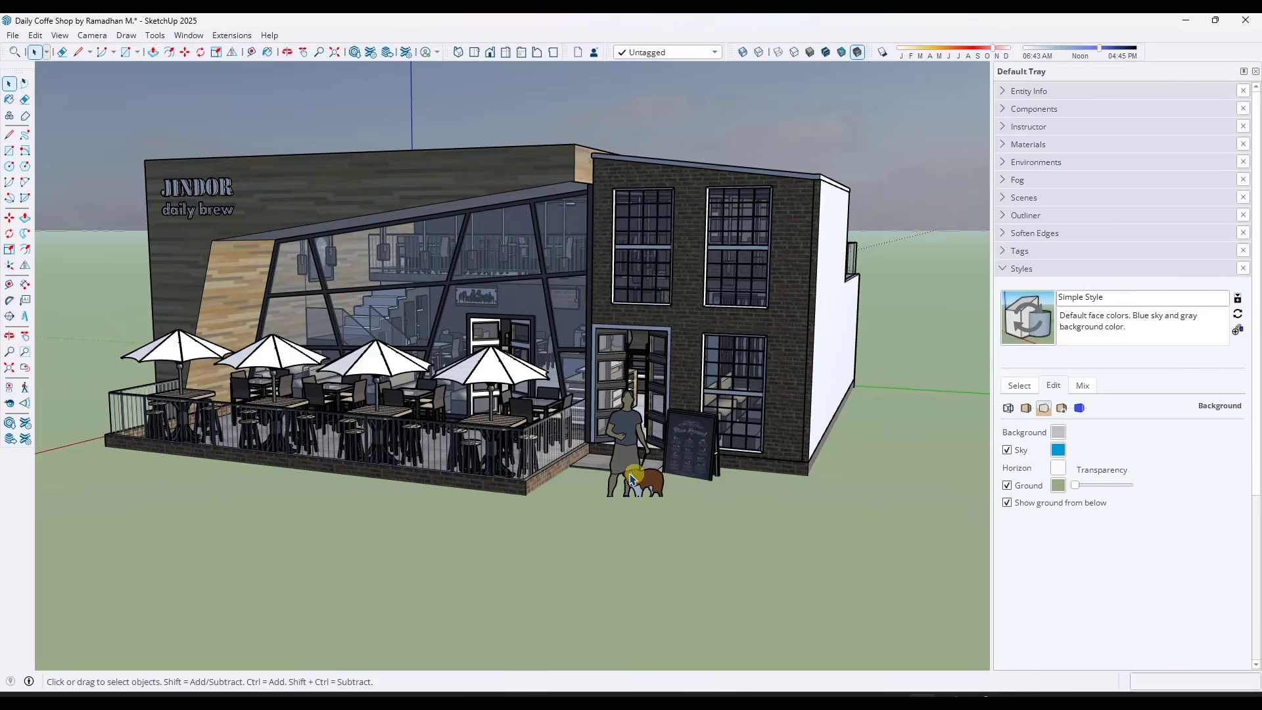
Move the whole coffee shop building straight up about 7 11/16" so its paved base sits above the ground
click(530, 489)
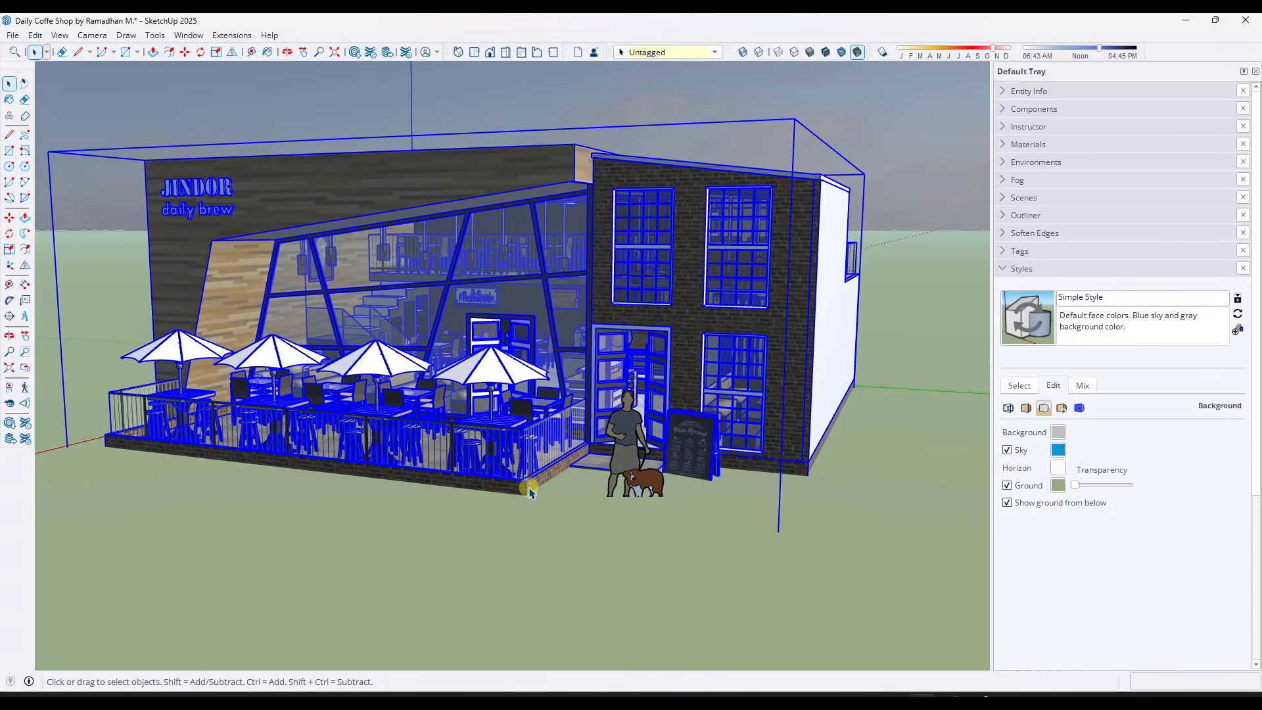
key(m)
click(530, 491)
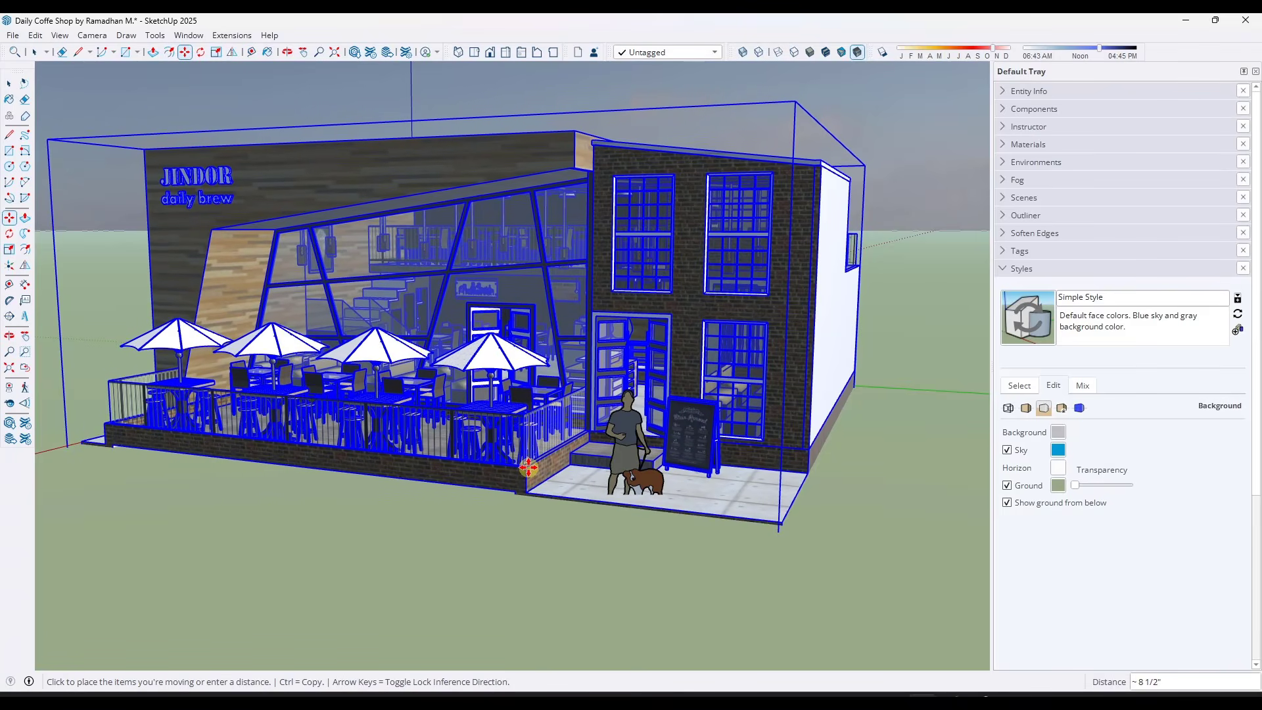
click(529, 469)
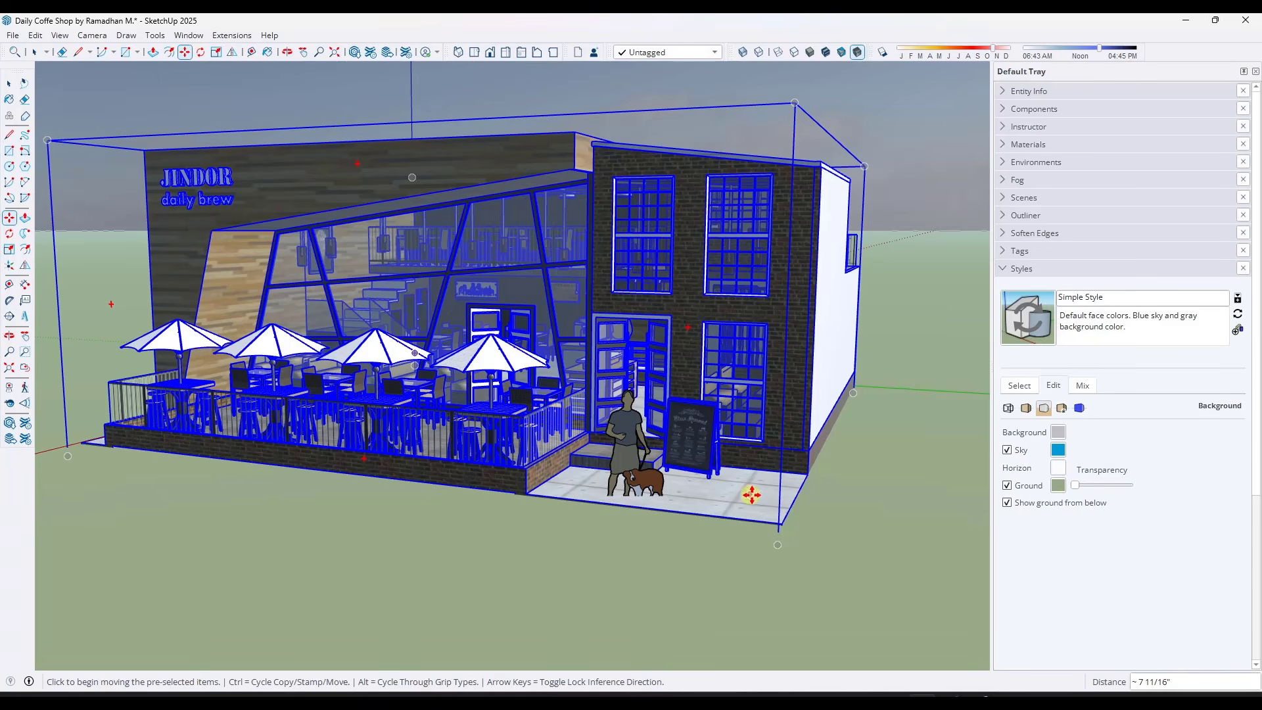
key(space)
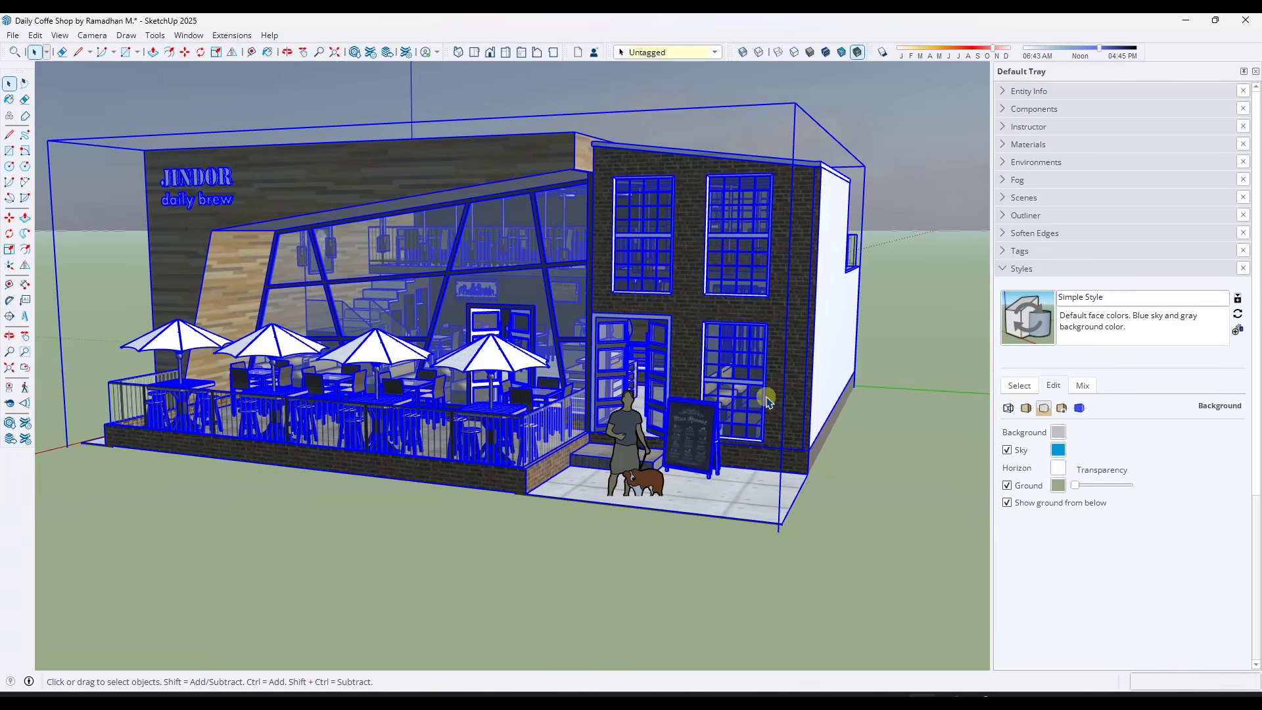
middle_drag(766, 398, 687, 423)
scroll(569, 383, up, 1)
middle_drag(590, 361, 699, 292)
click(830, 160)
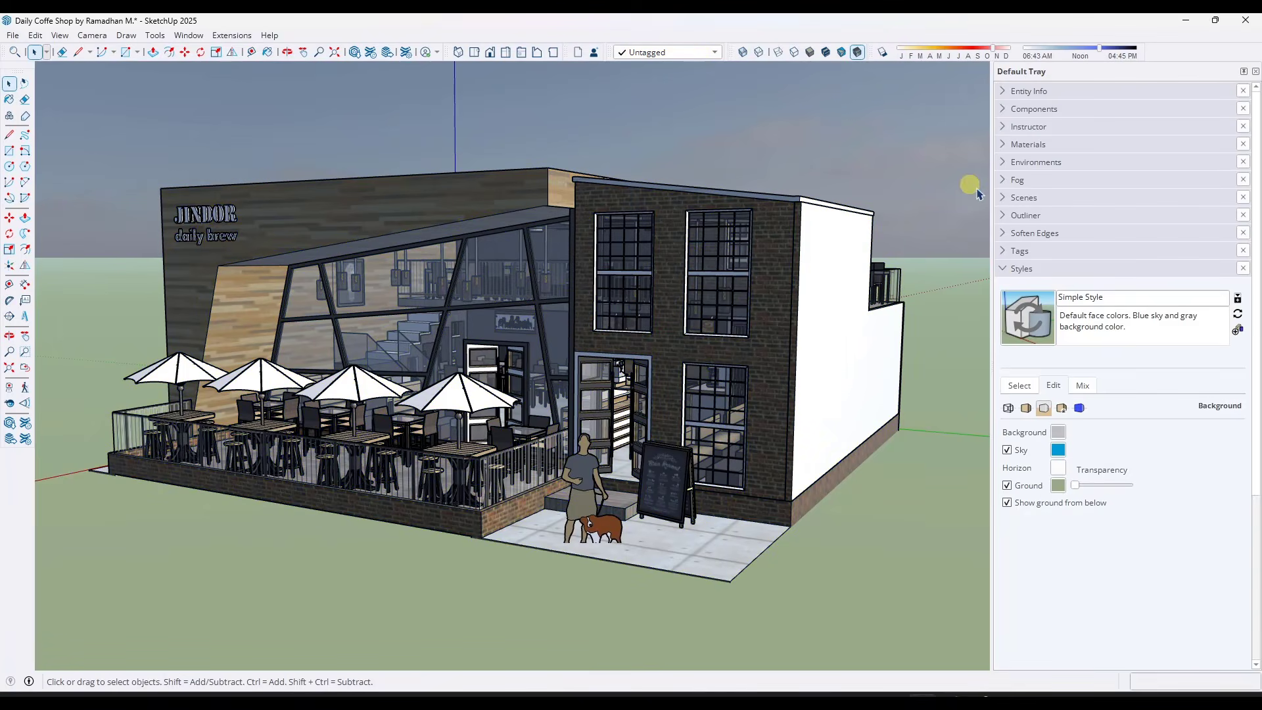
Enable Set Sun Location for the Sky - At Sea 2K IBL environment and place the sun on the sky's bright spot
click(1003, 269)
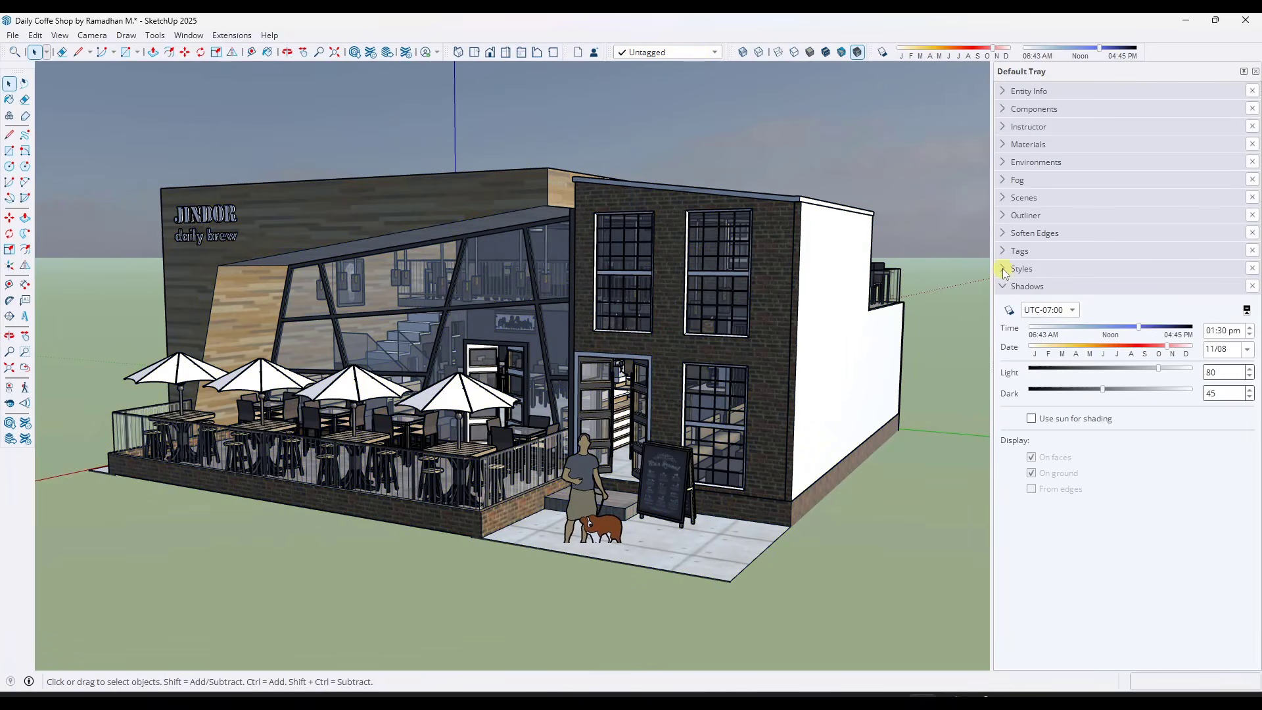
click(1003, 161)
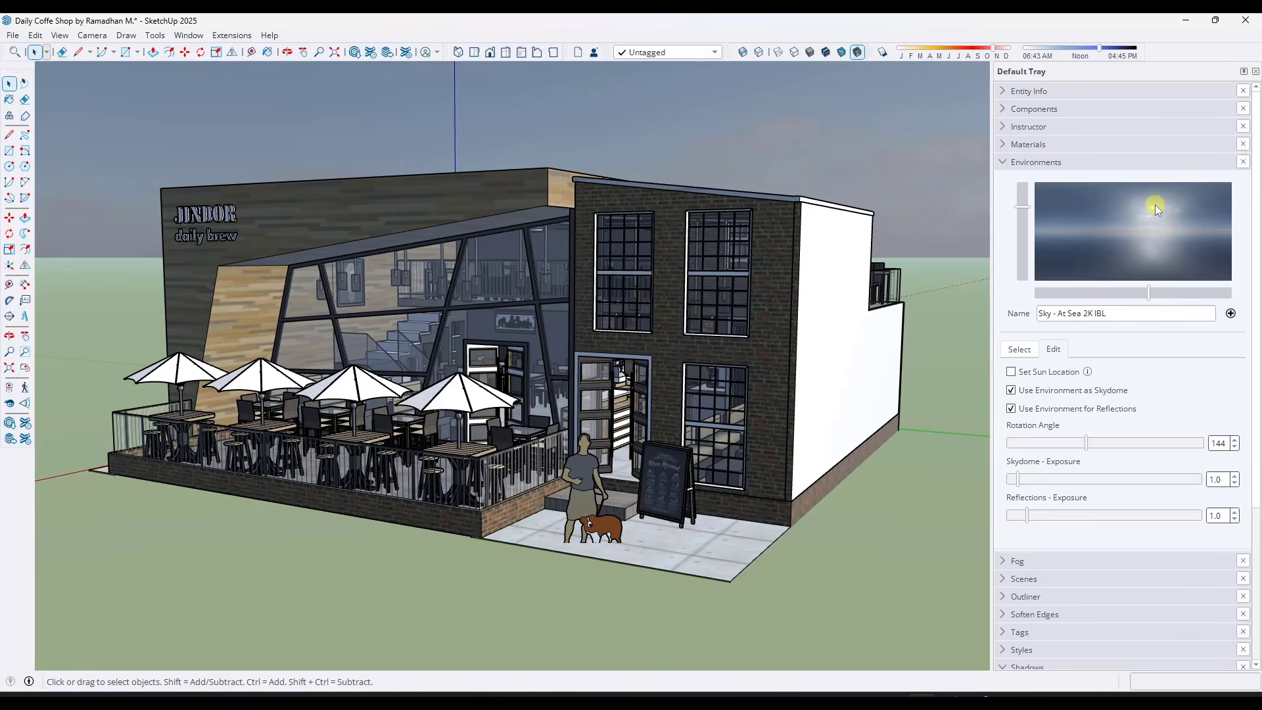
click(1035, 375)
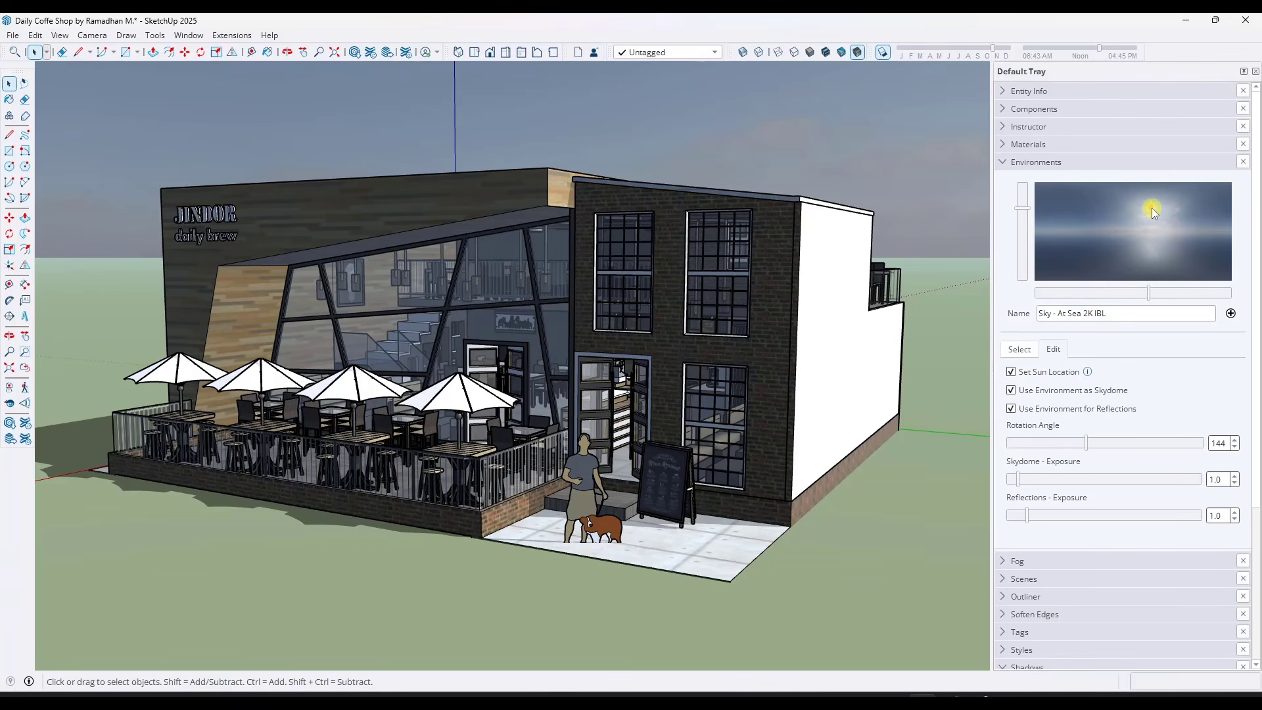
mouse_move(1150, 208)
mouse_down()
mouse_move(1131, 207)
mouse_move(1176, 207)
mouse_move(1115, 207)
mouse_move(1154, 208)
mouse_up()
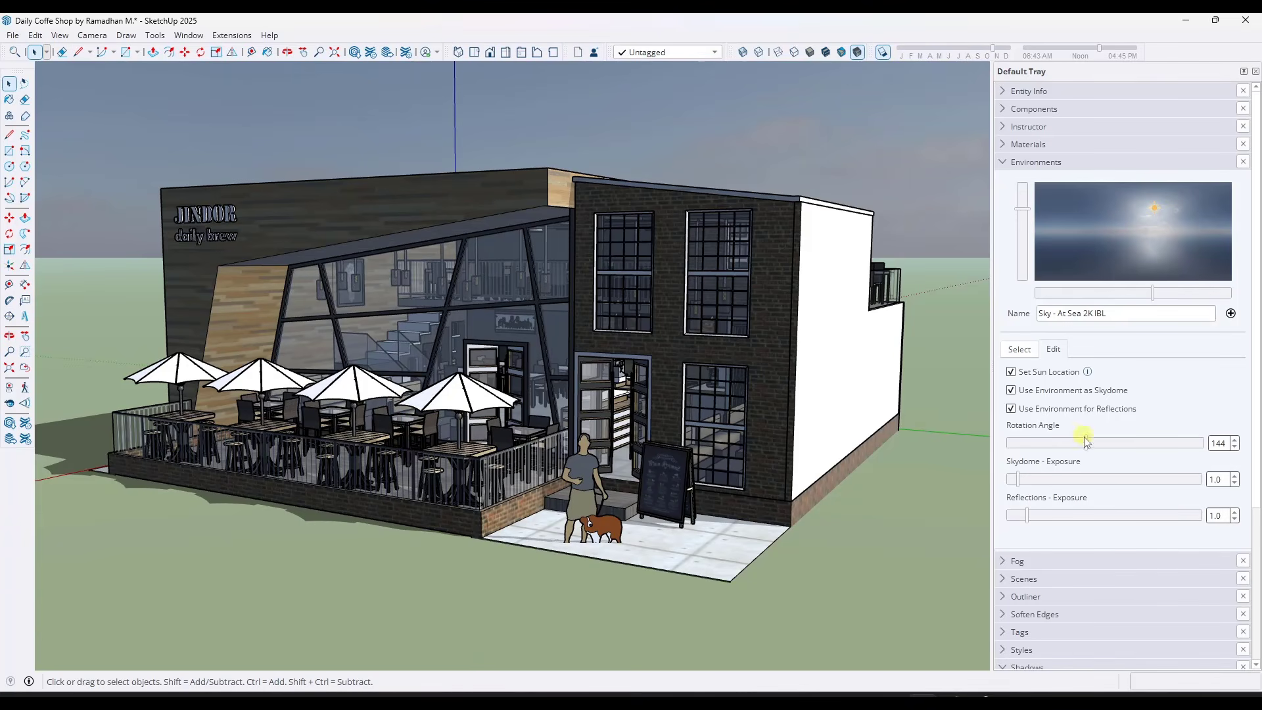
Set the environment's rotation angle to 326 and view the building's lighting from the side and front
mouse_move(1089, 445)
mouse_down()
mouse_move(1117, 442)
mouse_move(1058, 451)
mouse_move(1187, 456)
mouse_up()
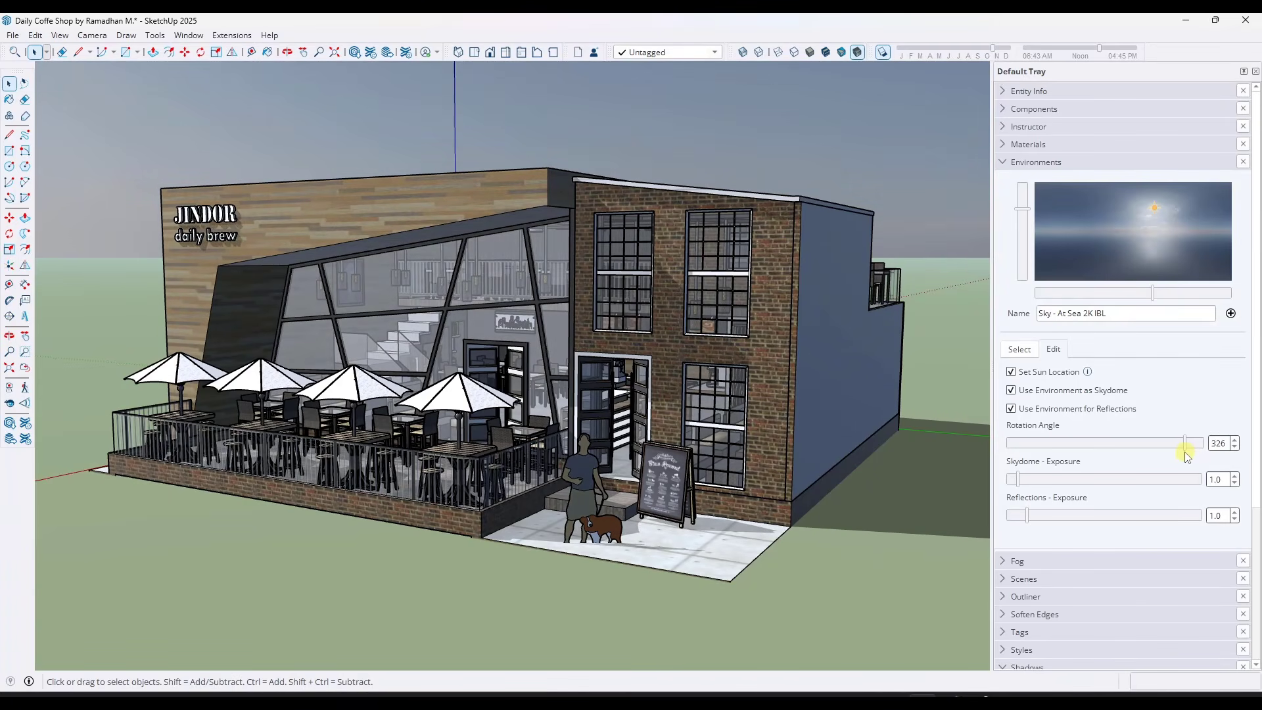
key(o)
drag(746, 388, 558, 394)
key(space)
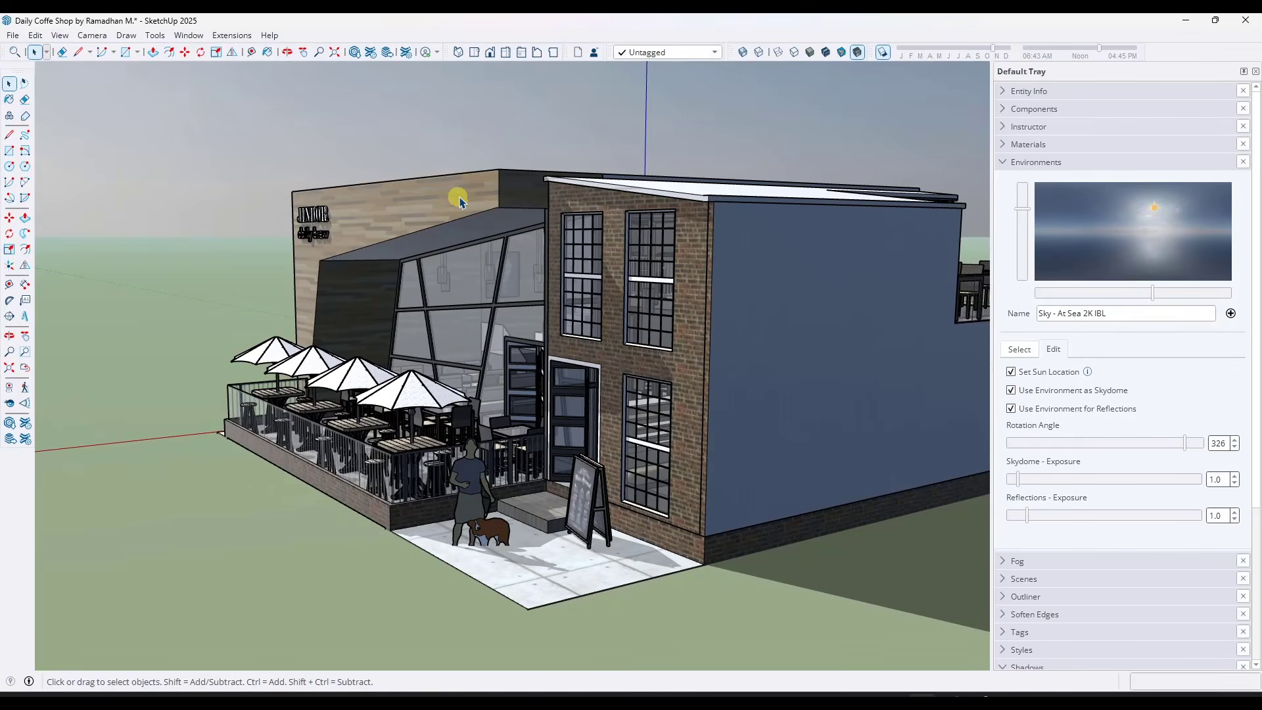
middle_drag(570, 408, 684, 395)
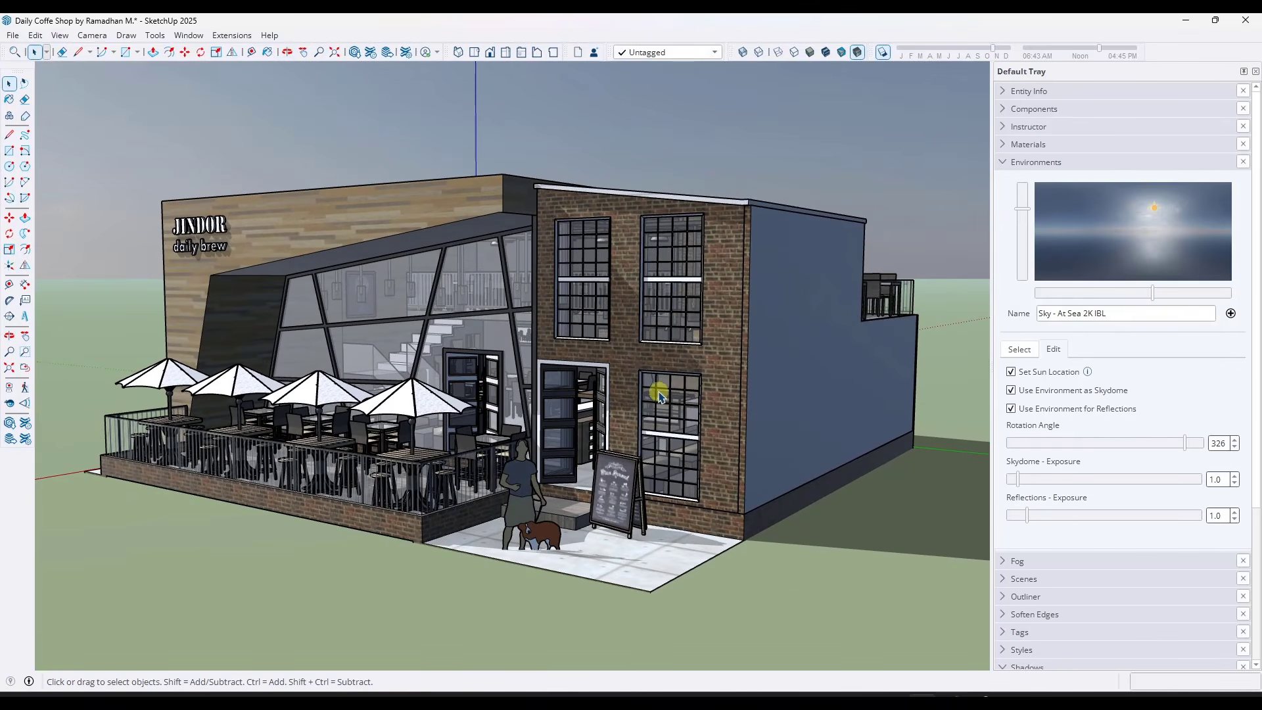
Move the figure with the dog up about 9 3/16" along the blue axis onto the entrance paving
click(519, 506)
key(m)
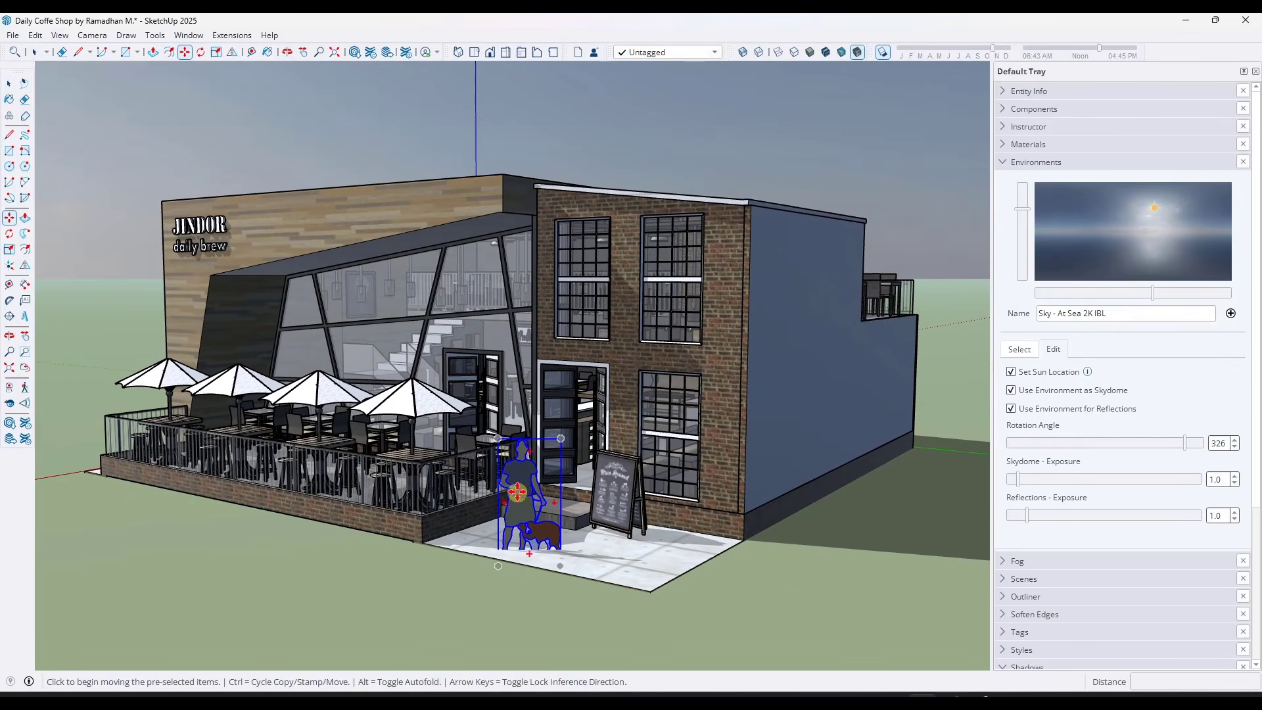
click(519, 509)
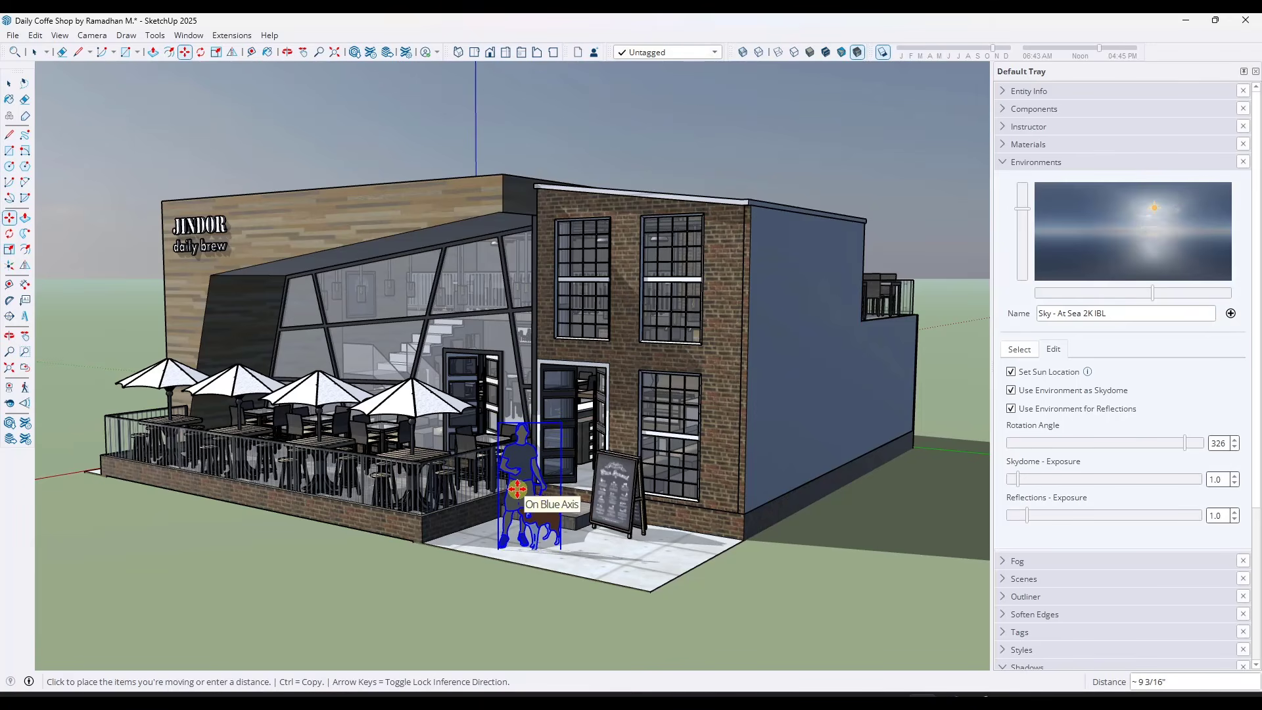
click(517, 490)
key(space)
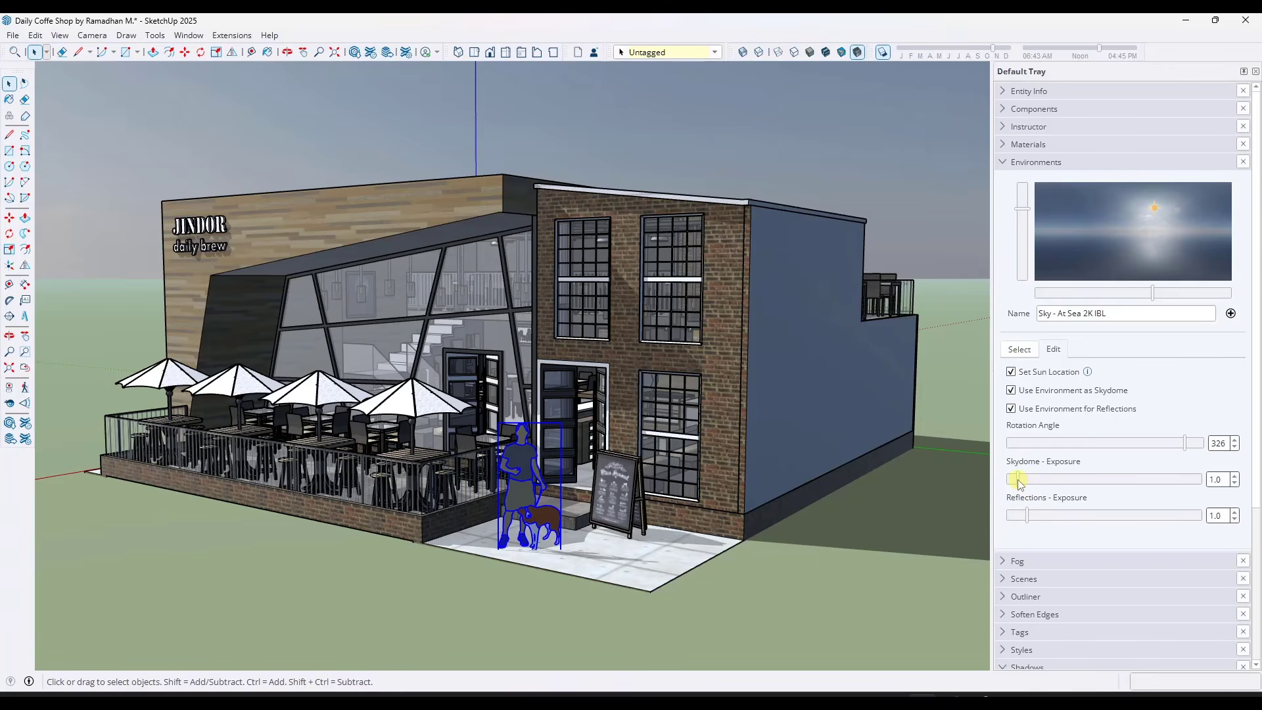
Set the skydome exposure to 2.0 and the reflections exposure to 1.2, keeping the environment as skydome
drag(1018, 482, 1030, 487)
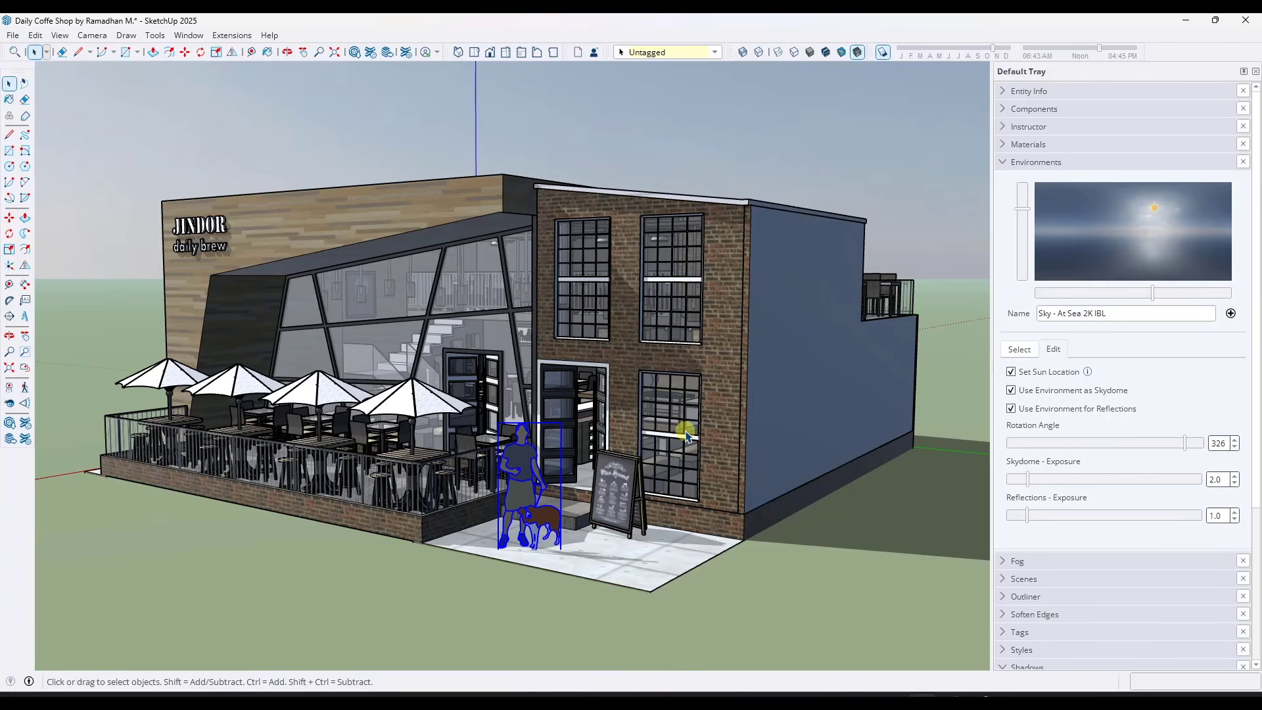
click(1010, 390)
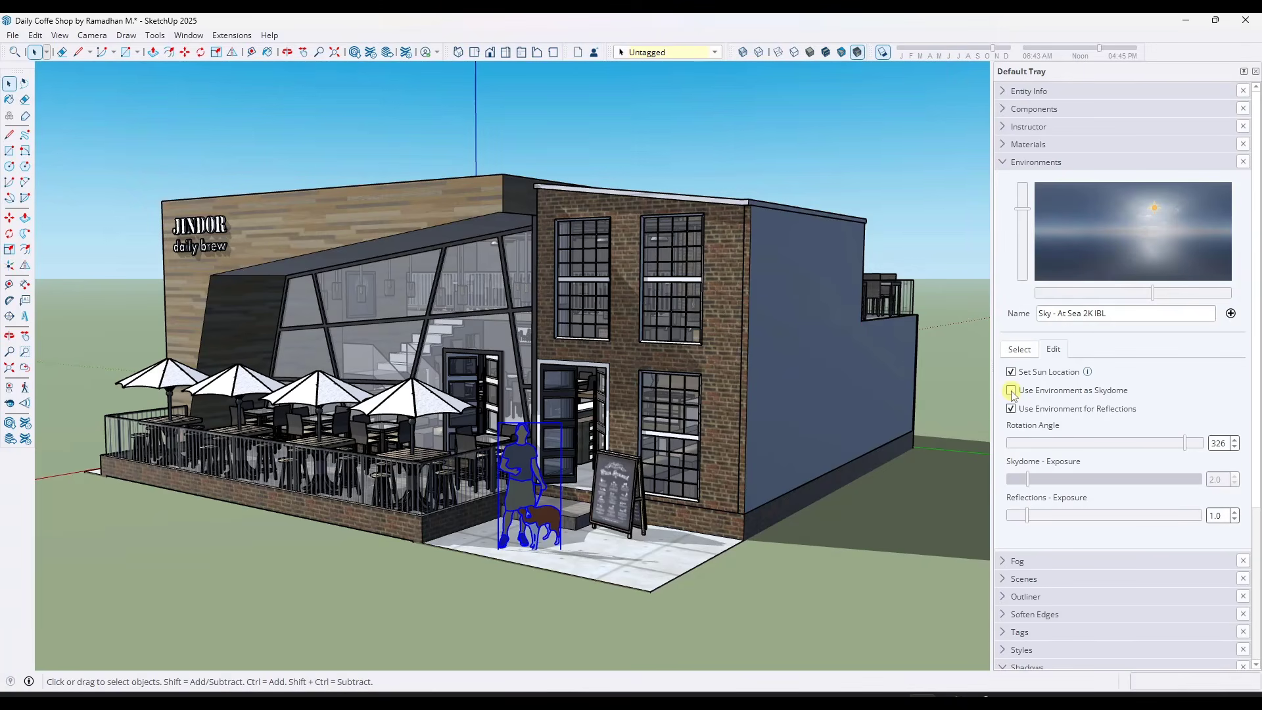
click(1011, 391)
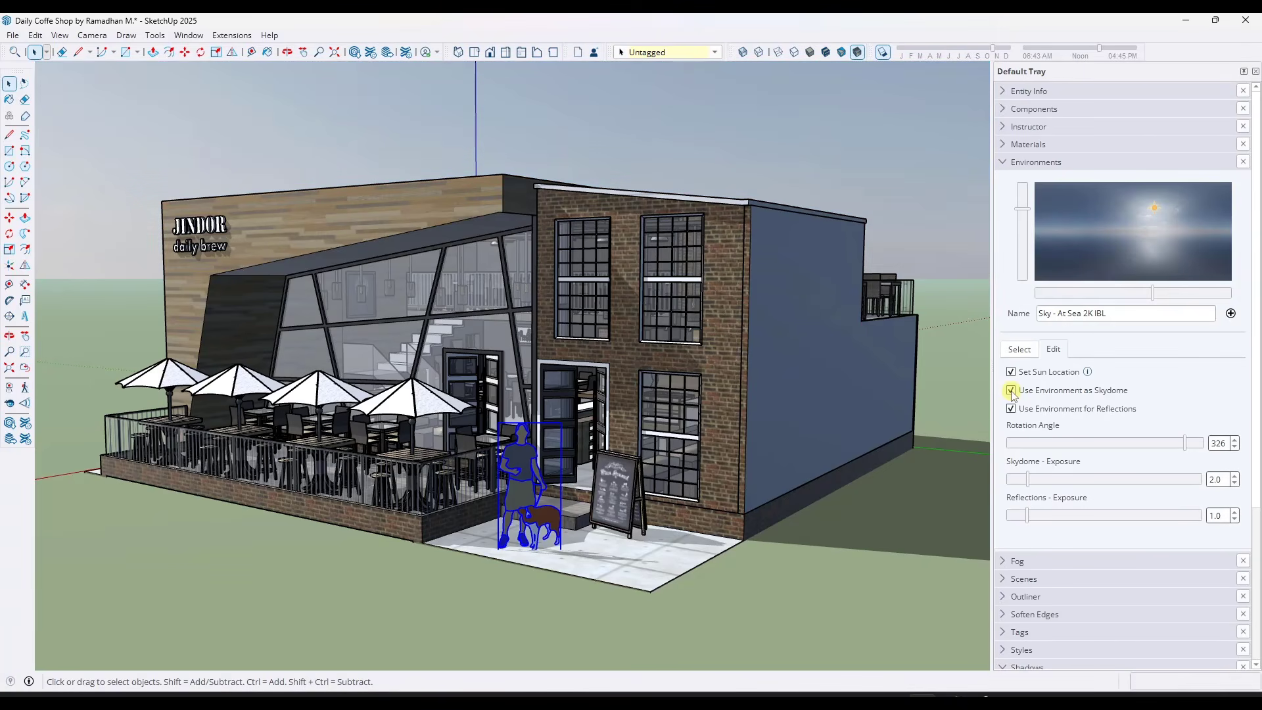
mouse_move(1030, 519)
mouse_down()
mouse_move(1052, 520)
mouse_move(1033, 521)
mouse_up()
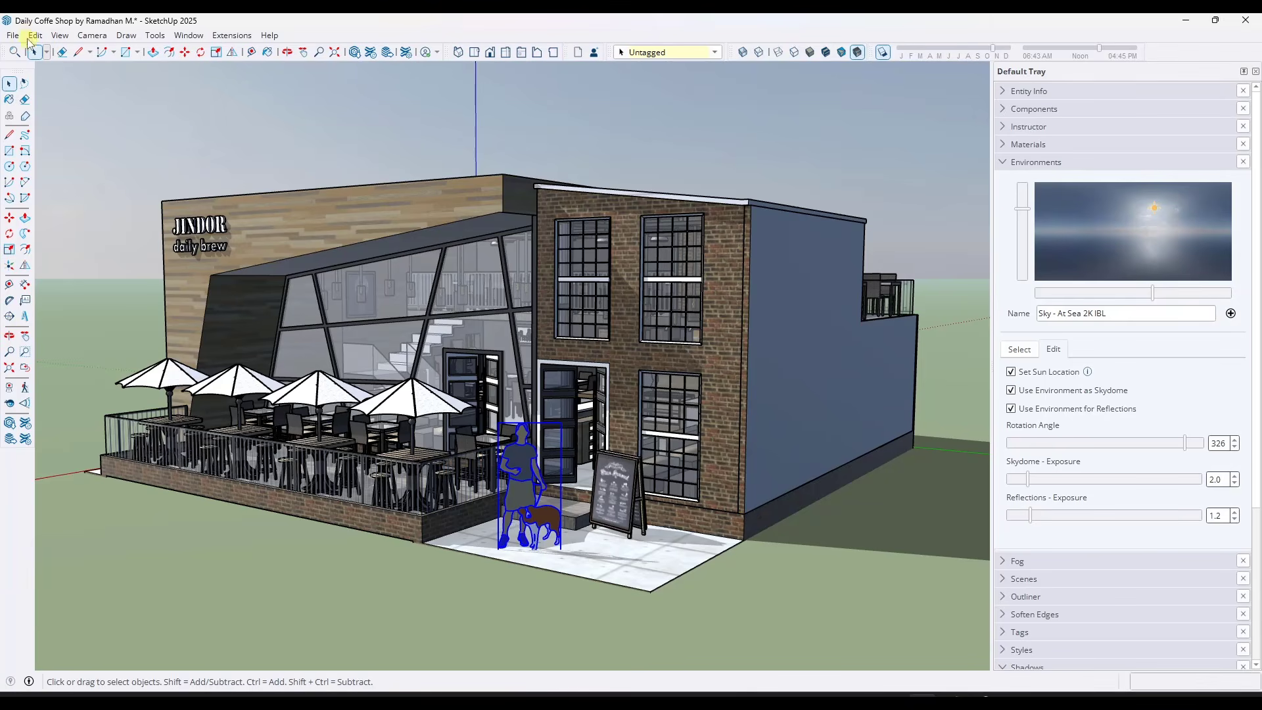
Add a scene of the current rendered view, saving the style changes as a new style
click(57, 35)
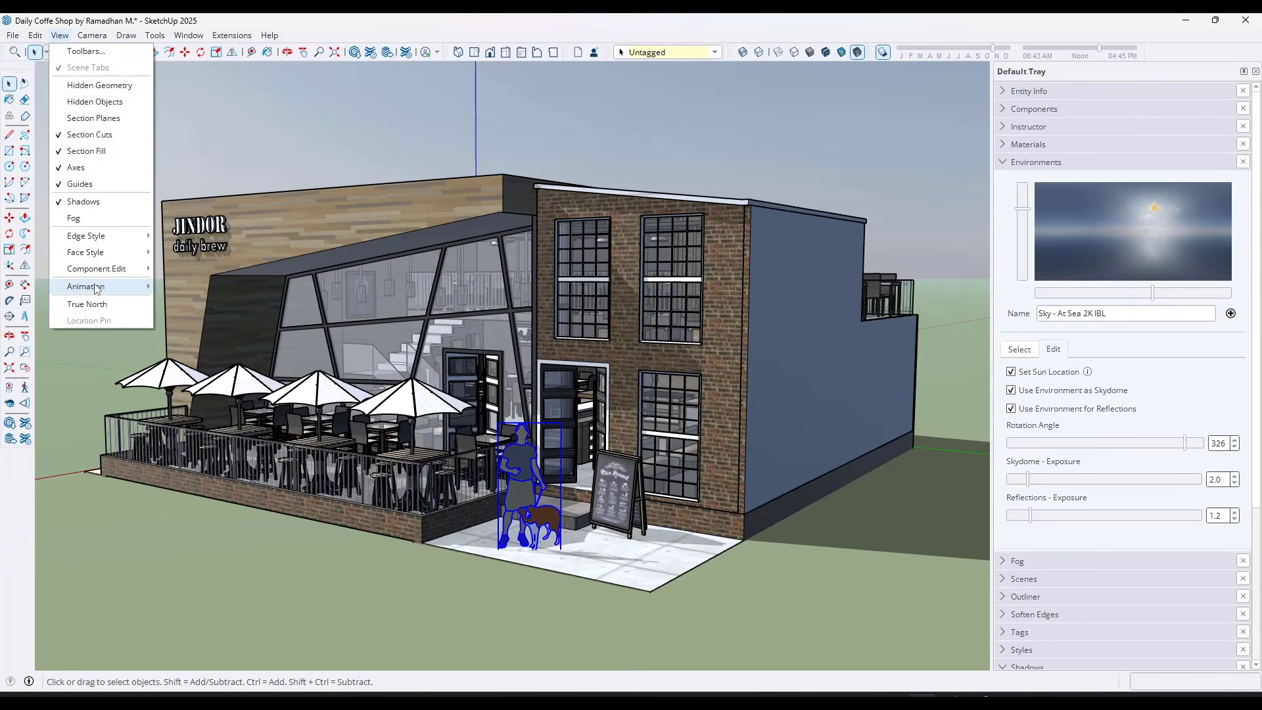
mouse_move(99, 286)
click(192, 286)
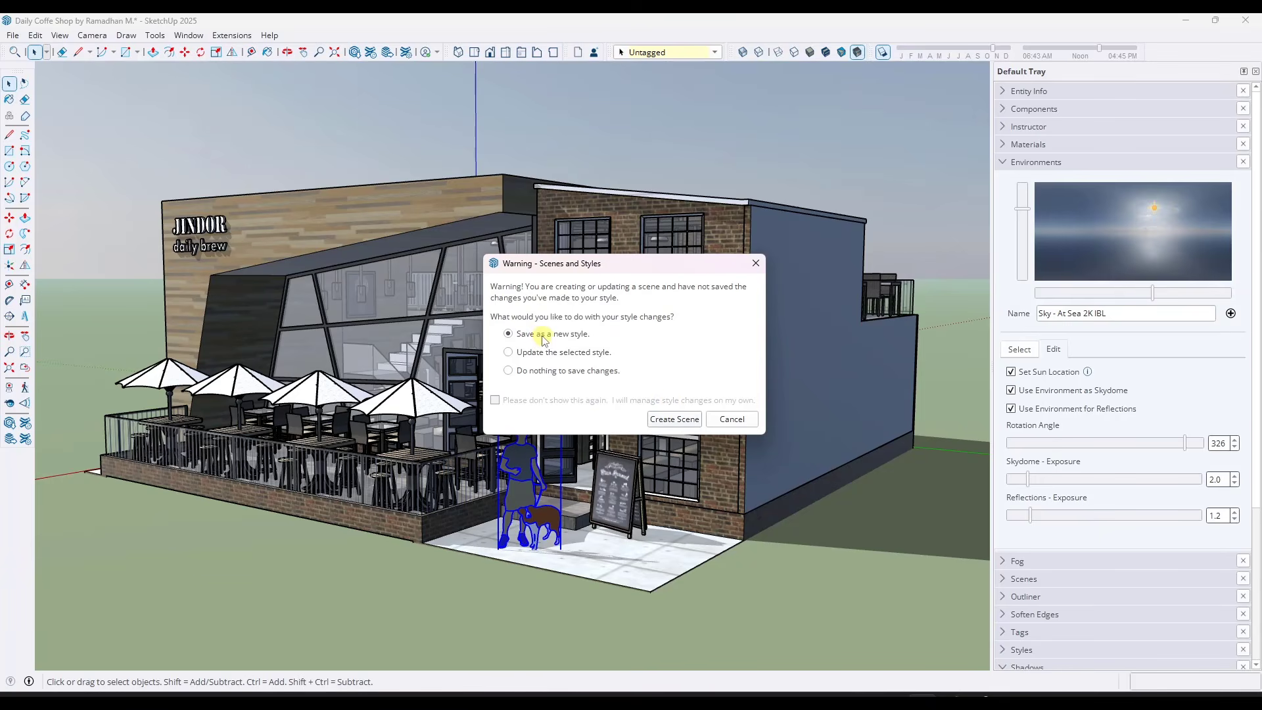
click(671, 419)
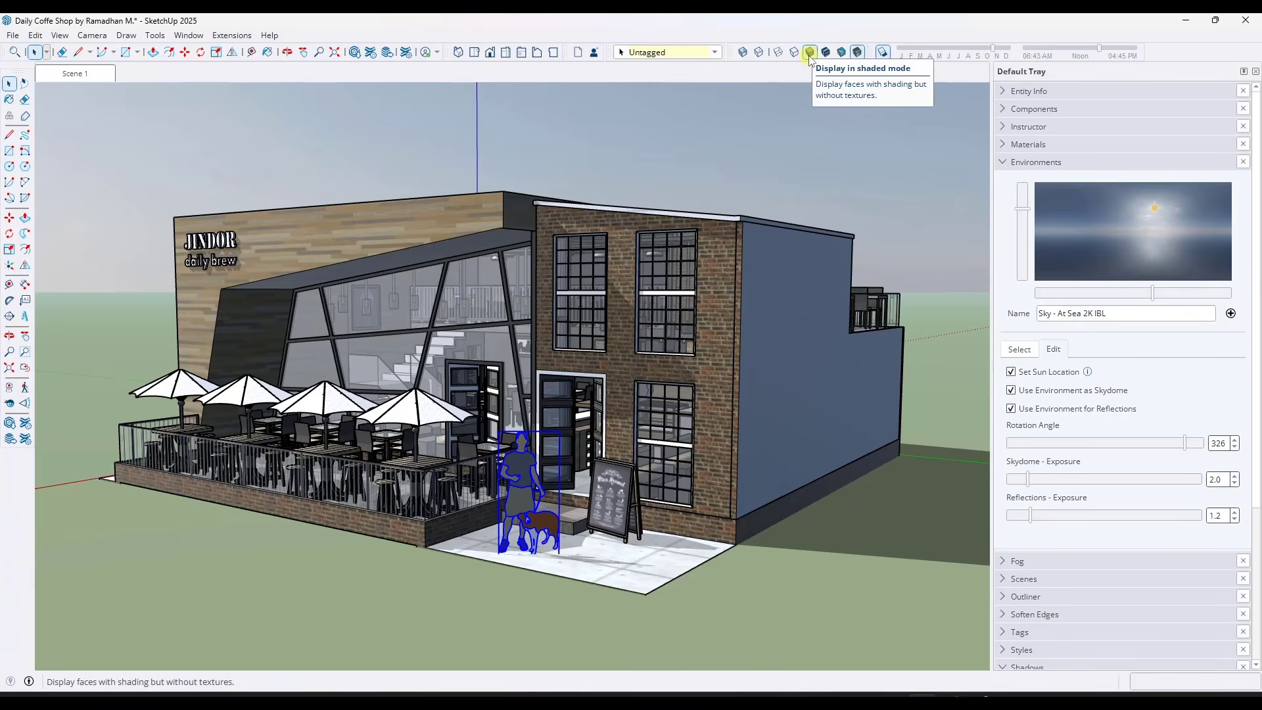
Simplify the display for modeling with shaded textured faces, shadows off and the environment not used as skydome
click(829, 59)
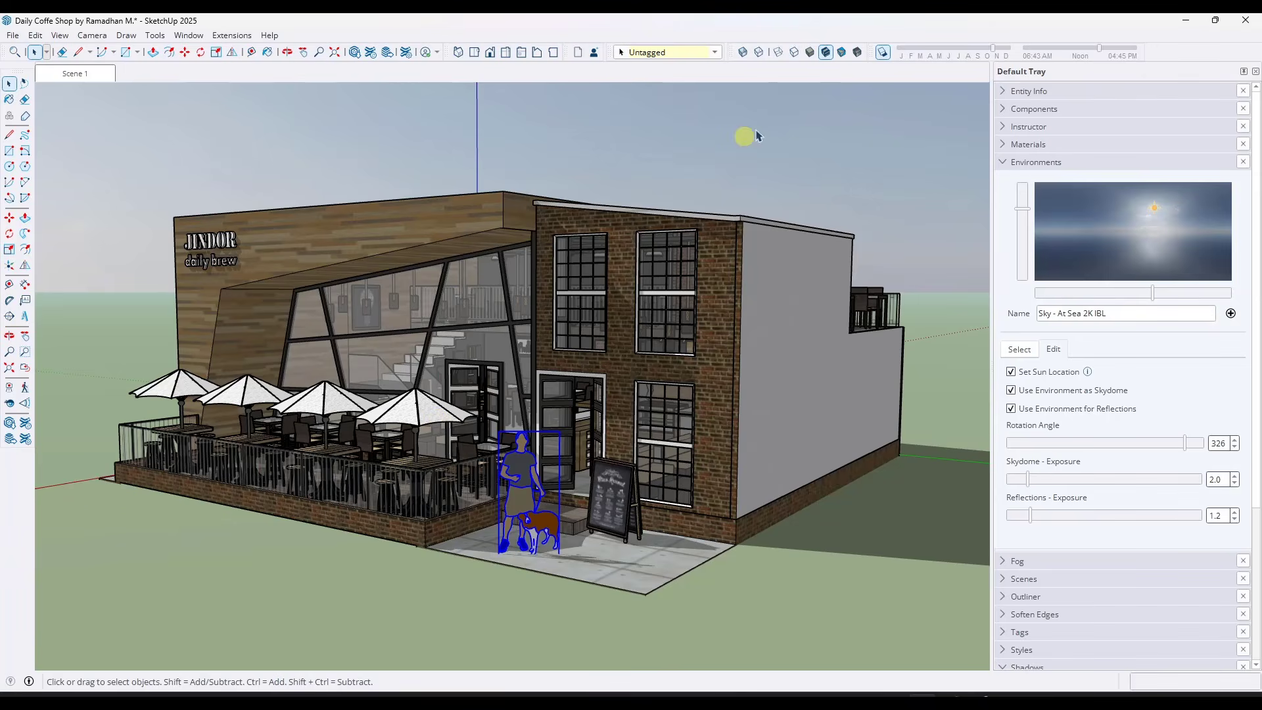
click(880, 54)
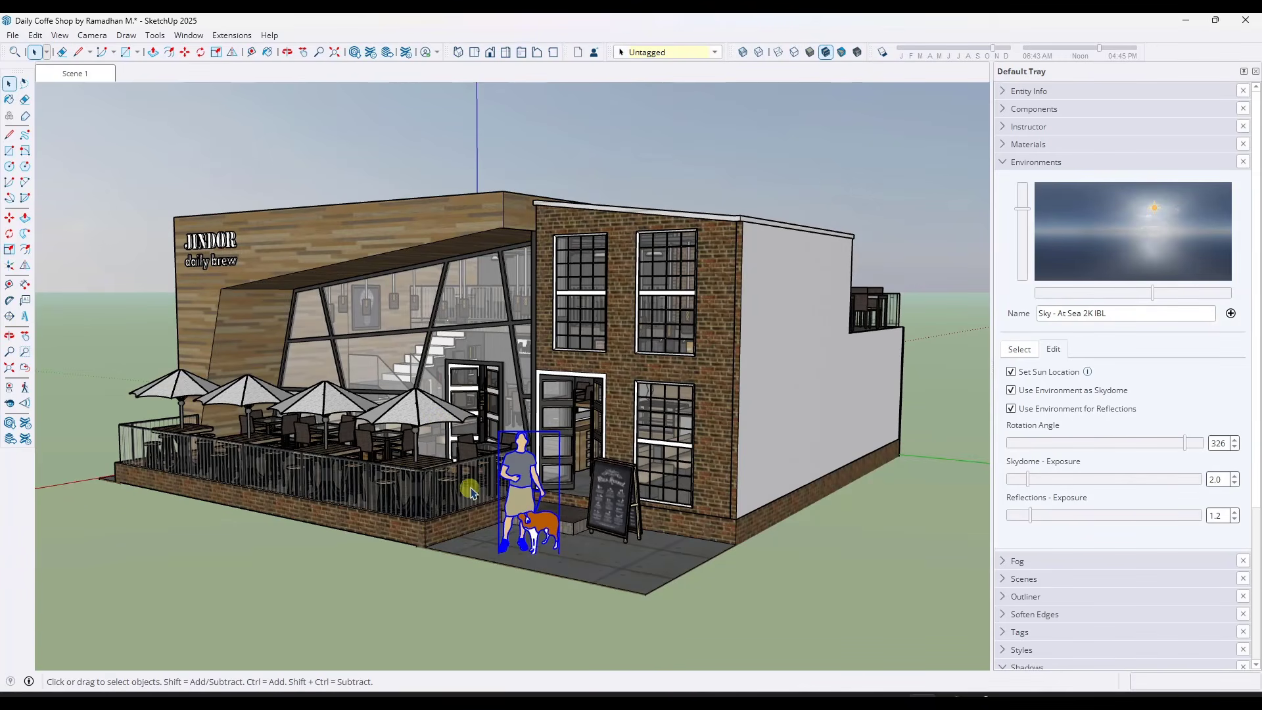
middle_drag(472, 488, 482, 470)
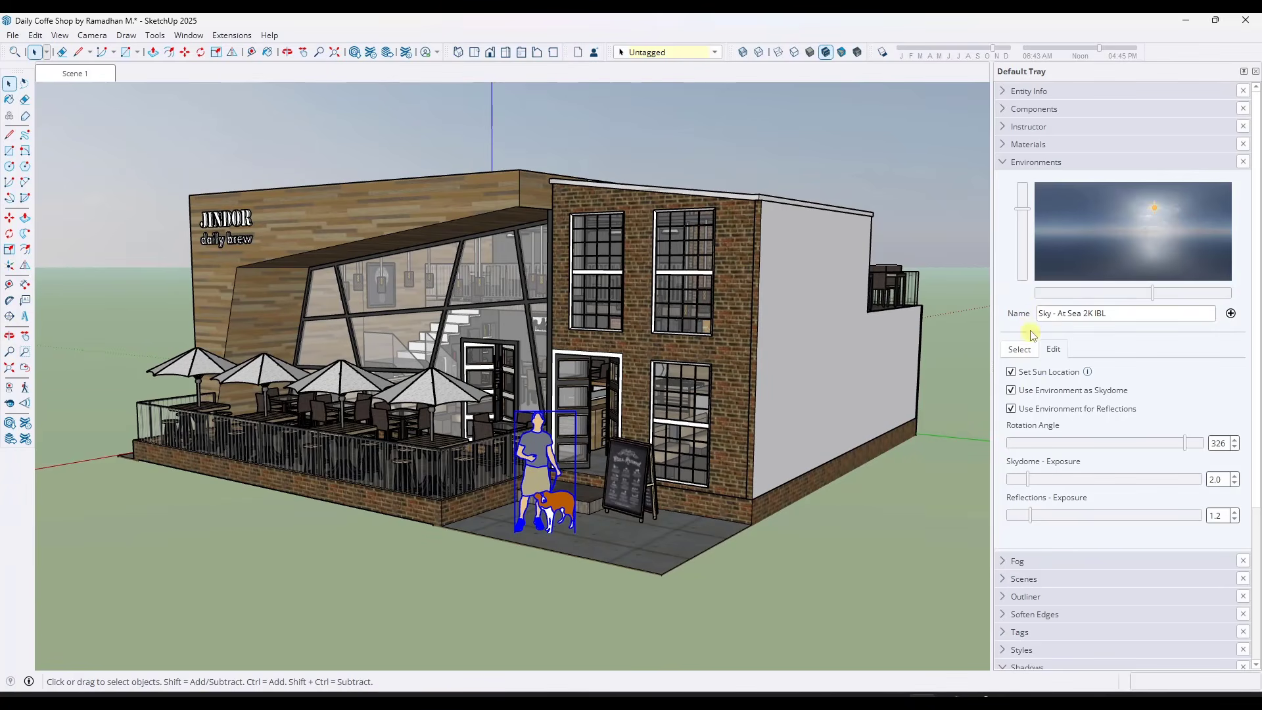
click(1011, 390)
middle_drag(629, 327, 629, 342)
Add a second scene from the simplified view, saving its style changes as a new style
right_click(73, 73)
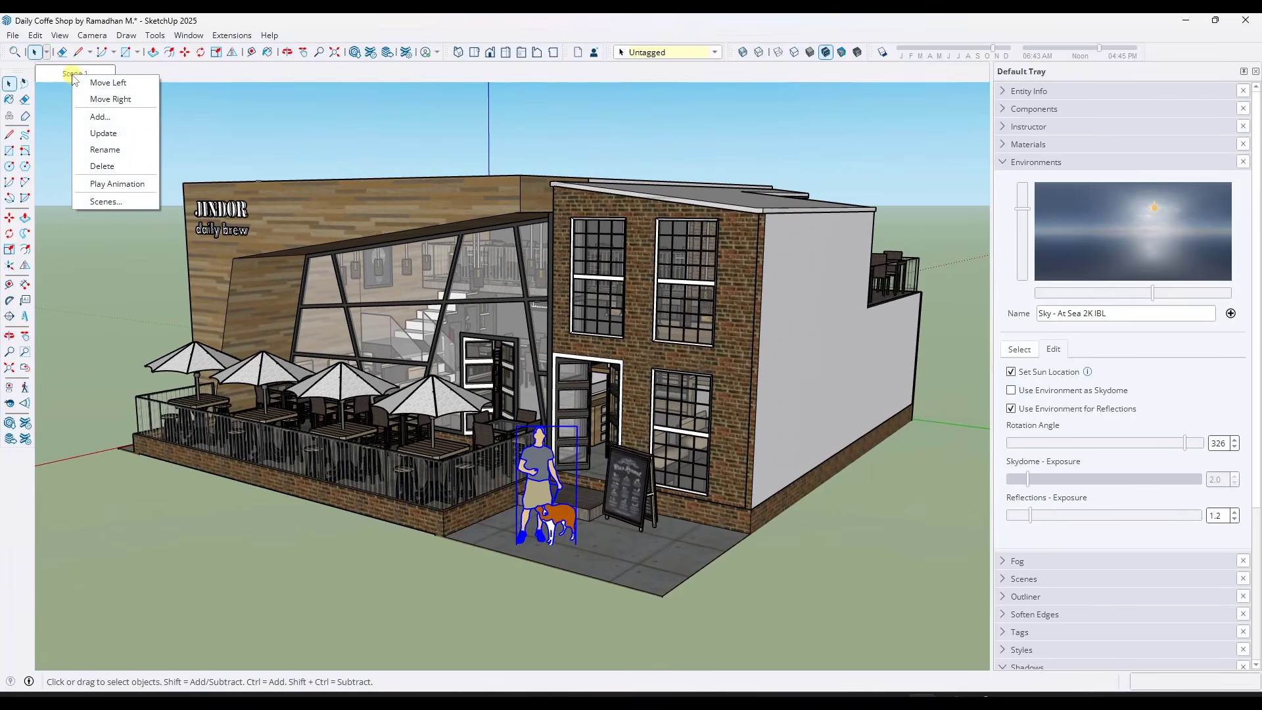
click(99, 116)
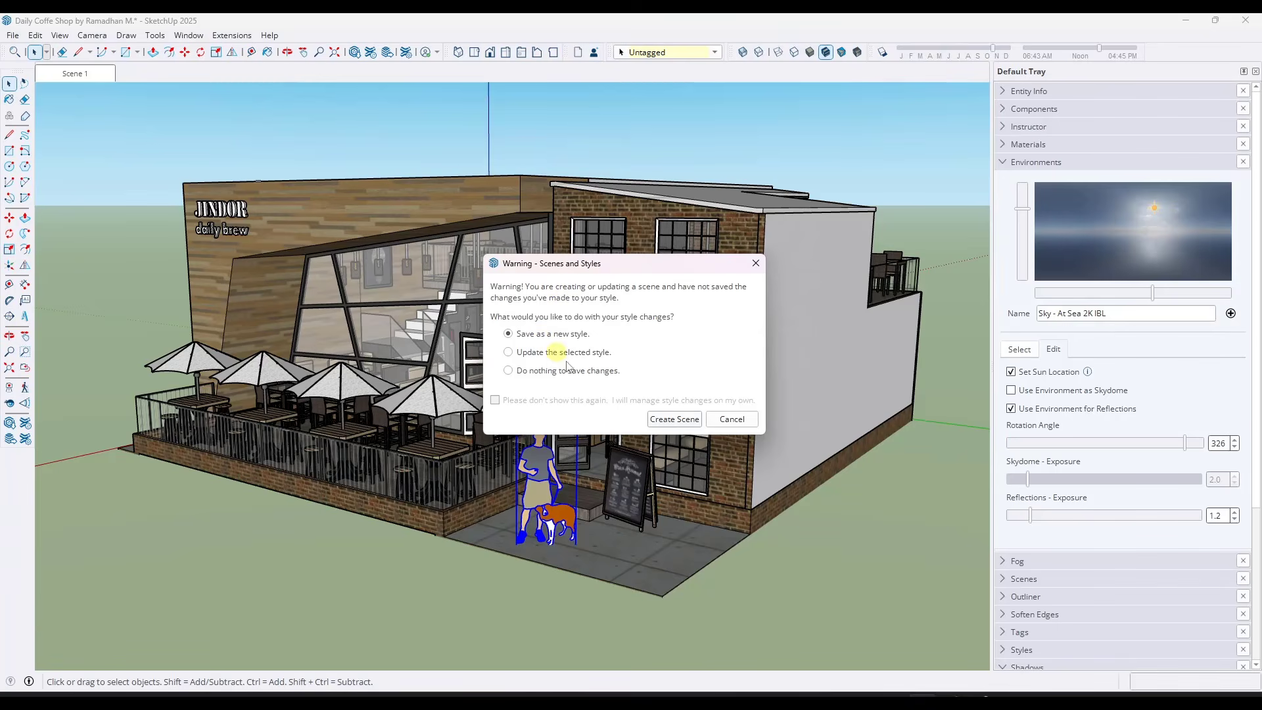
click(666, 424)
Place the simplified scene before Scene 1 and rename it Working
right_click(143, 74)
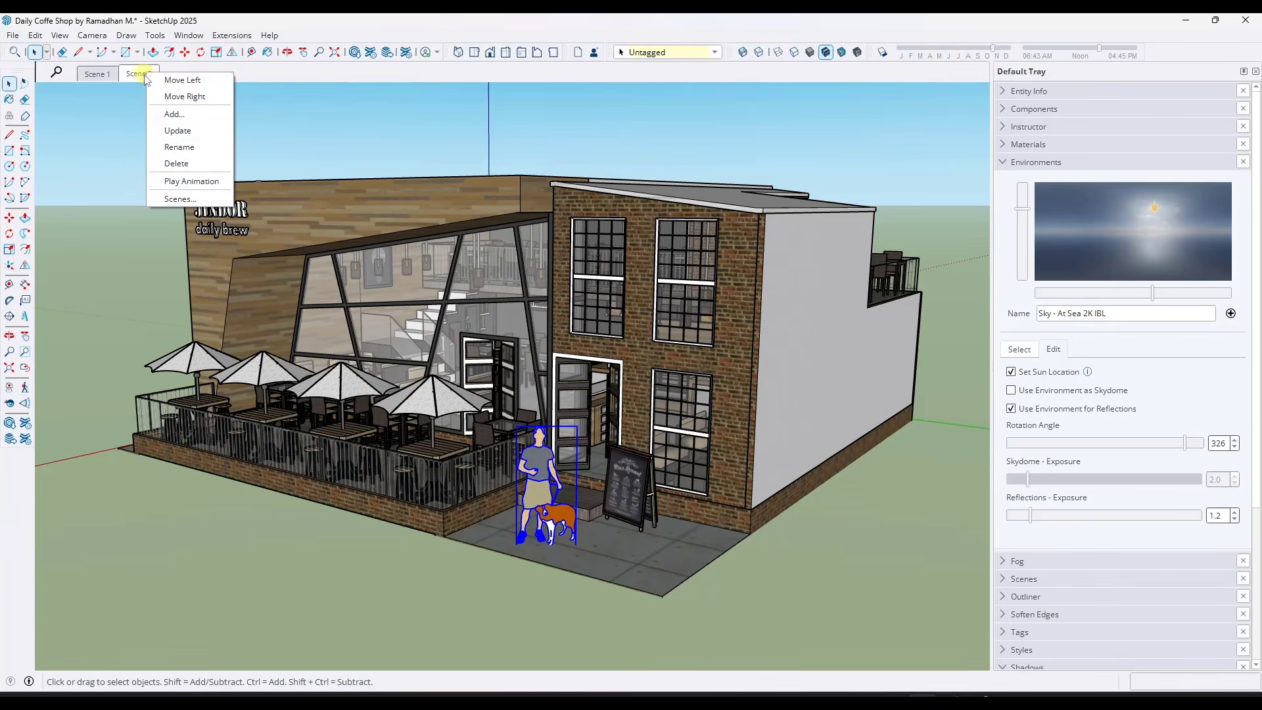
click(179, 82)
right_click(97, 76)
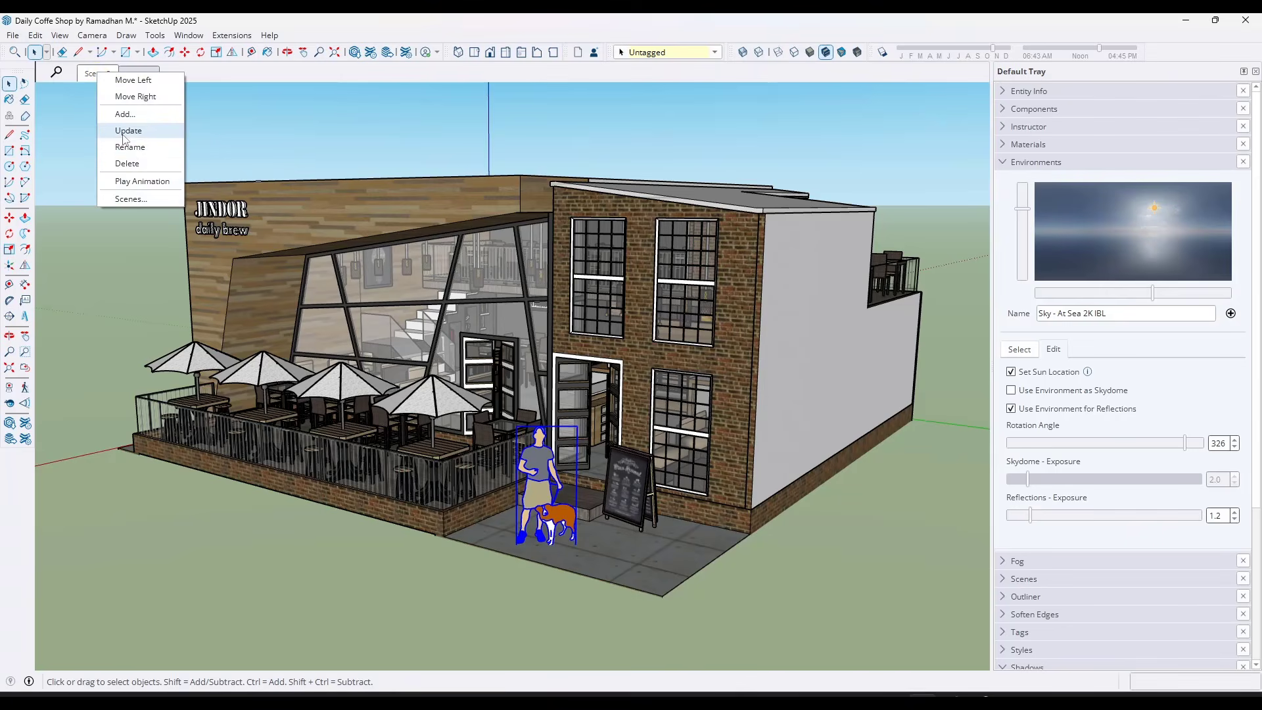
click(142, 148)
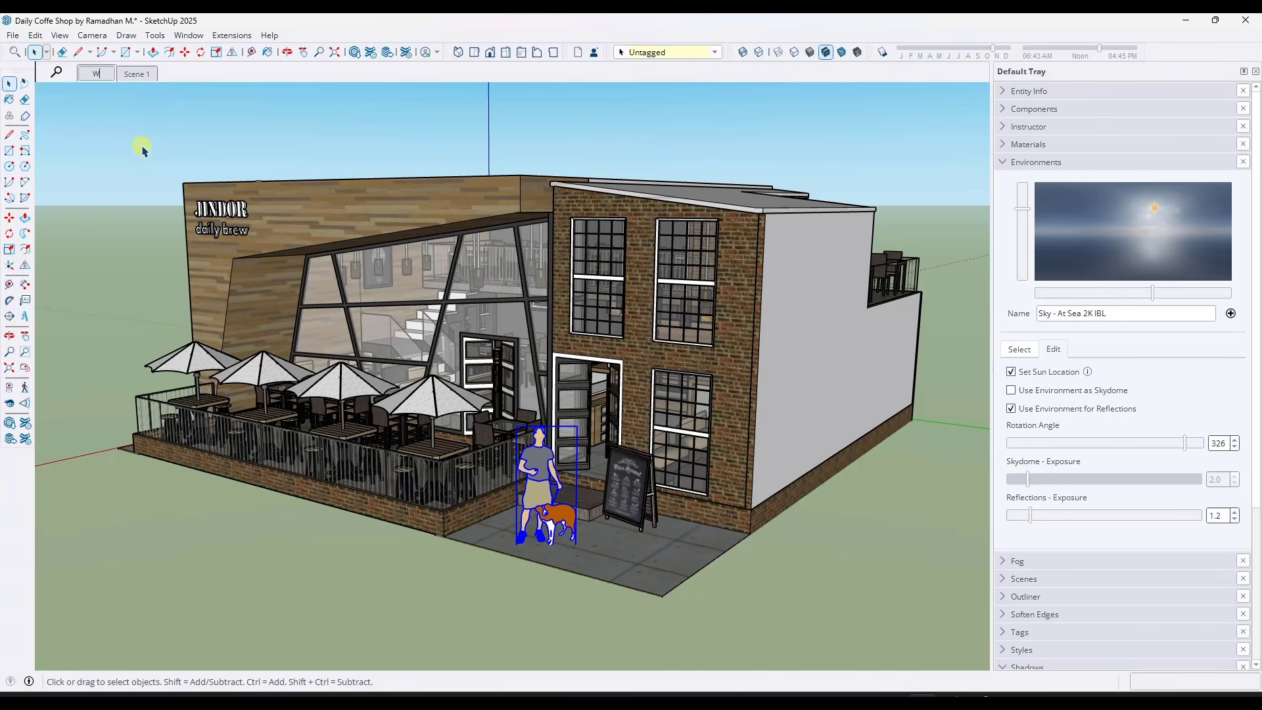
text(Working)
key(Return)
Switch to the photoreal Scene 1 and rename it Render1
click(141, 74)
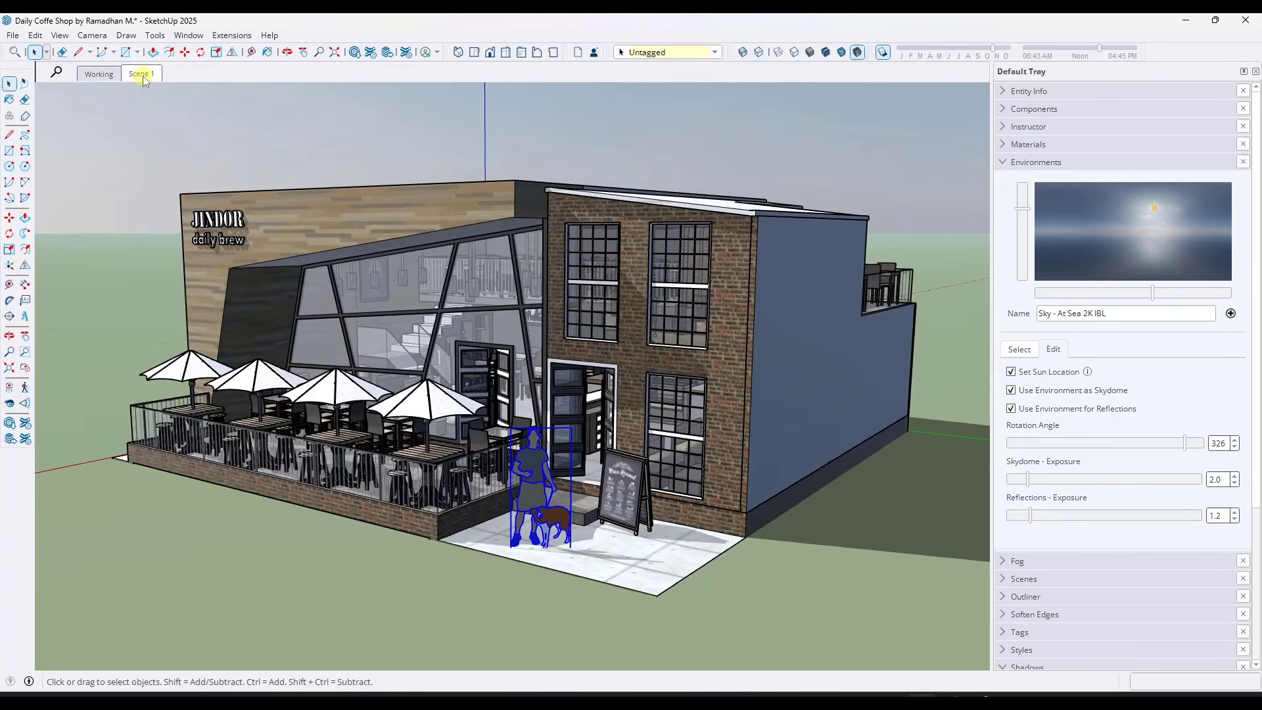
right_click(142, 76)
click(176, 150)
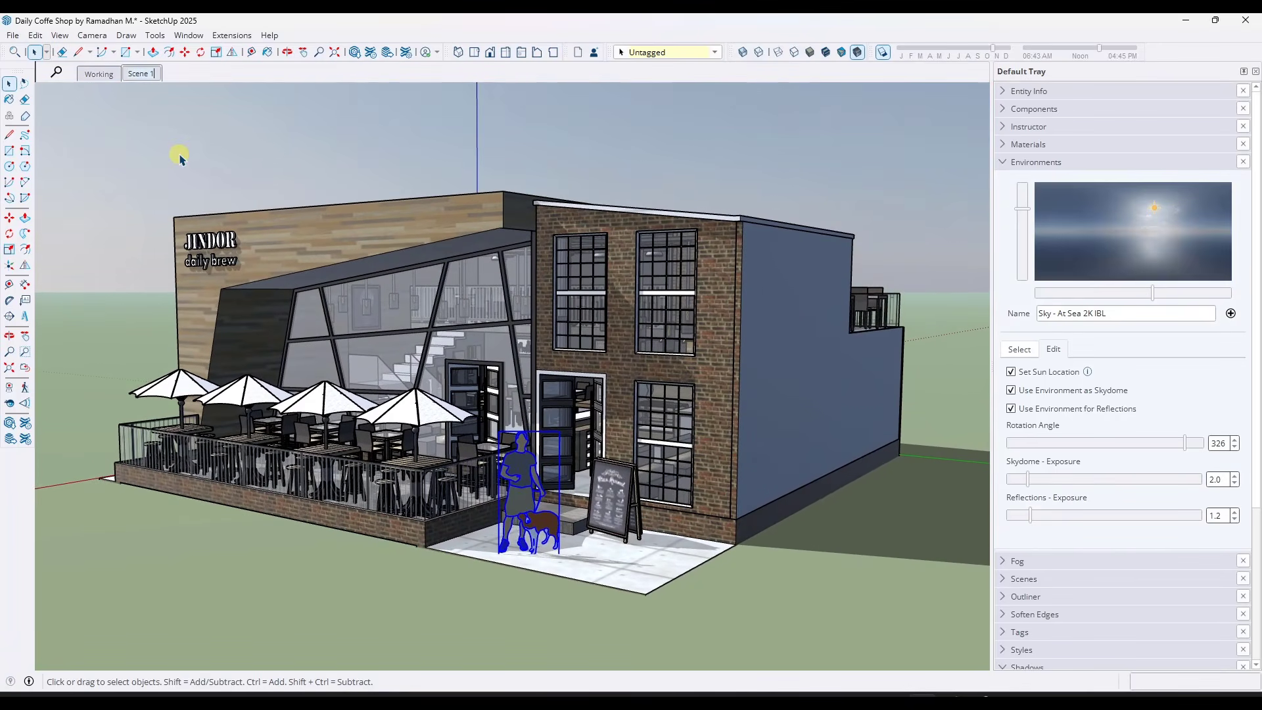
text(Render1)
key(Return)
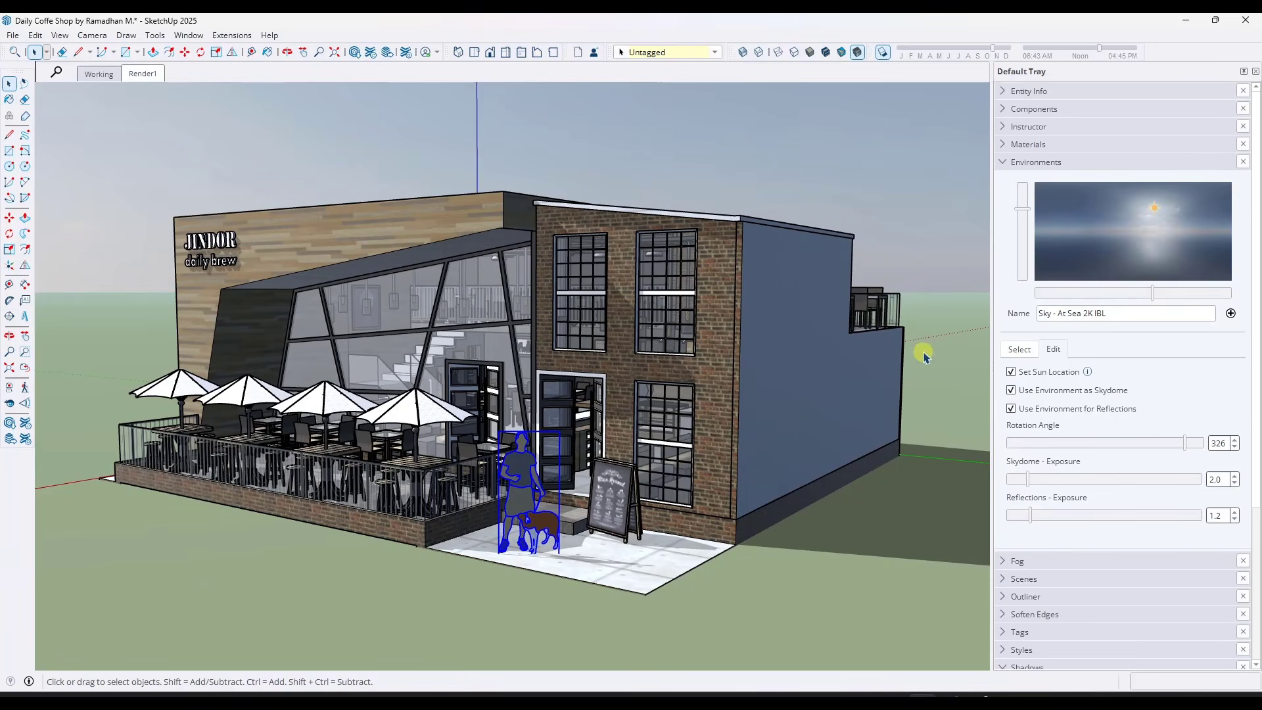
Apply the Farm 2K IBL environment to the model and let it set the sun location
click(1020, 349)
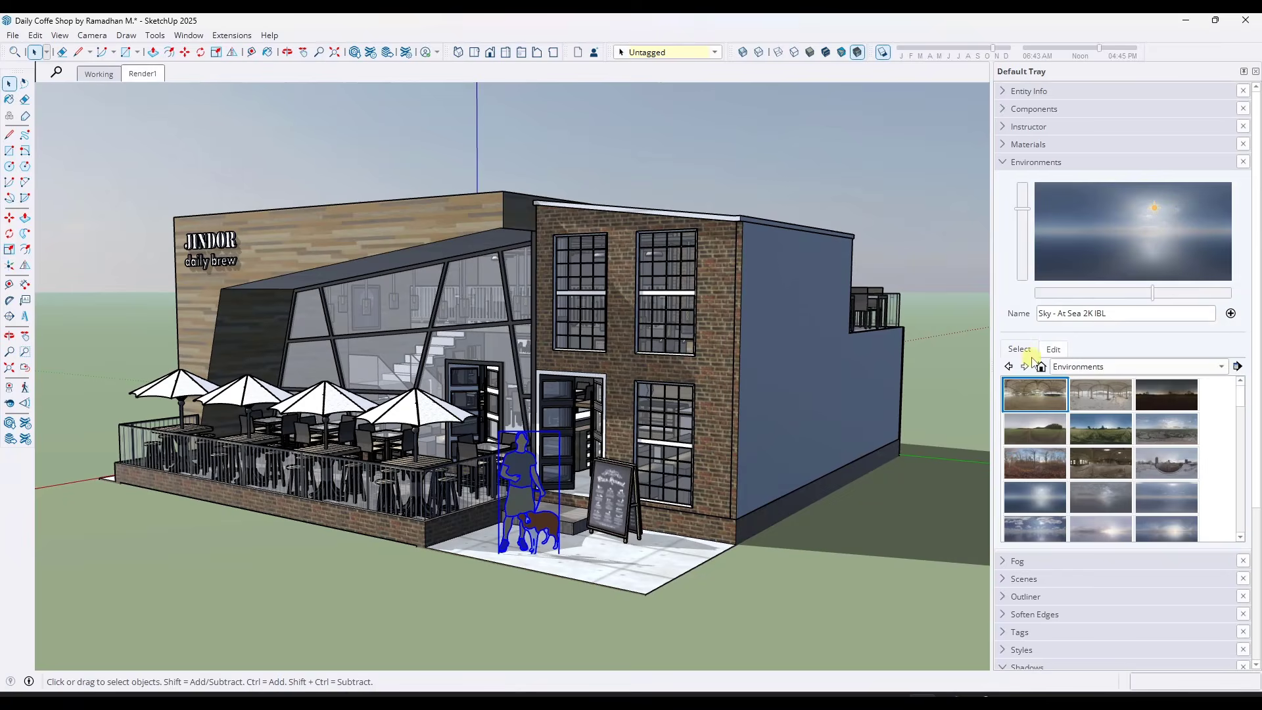
click(1104, 439)
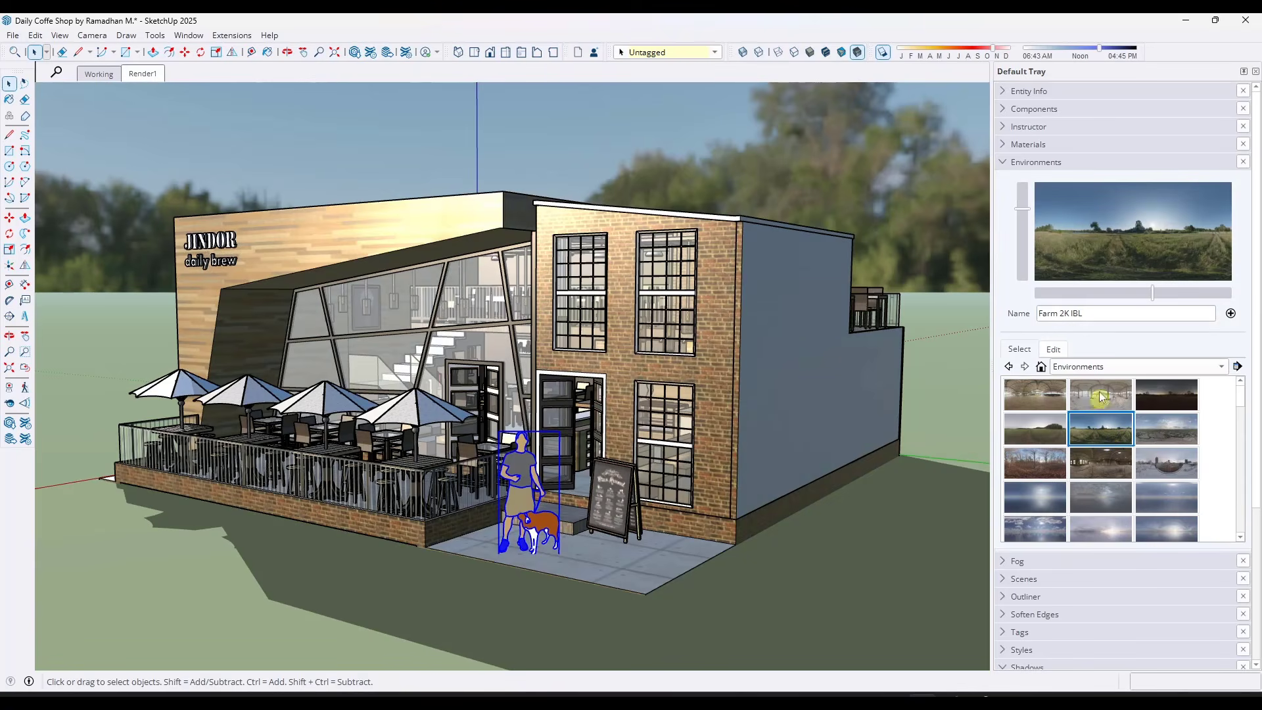
click(1053, 350)
click(1049, 372)
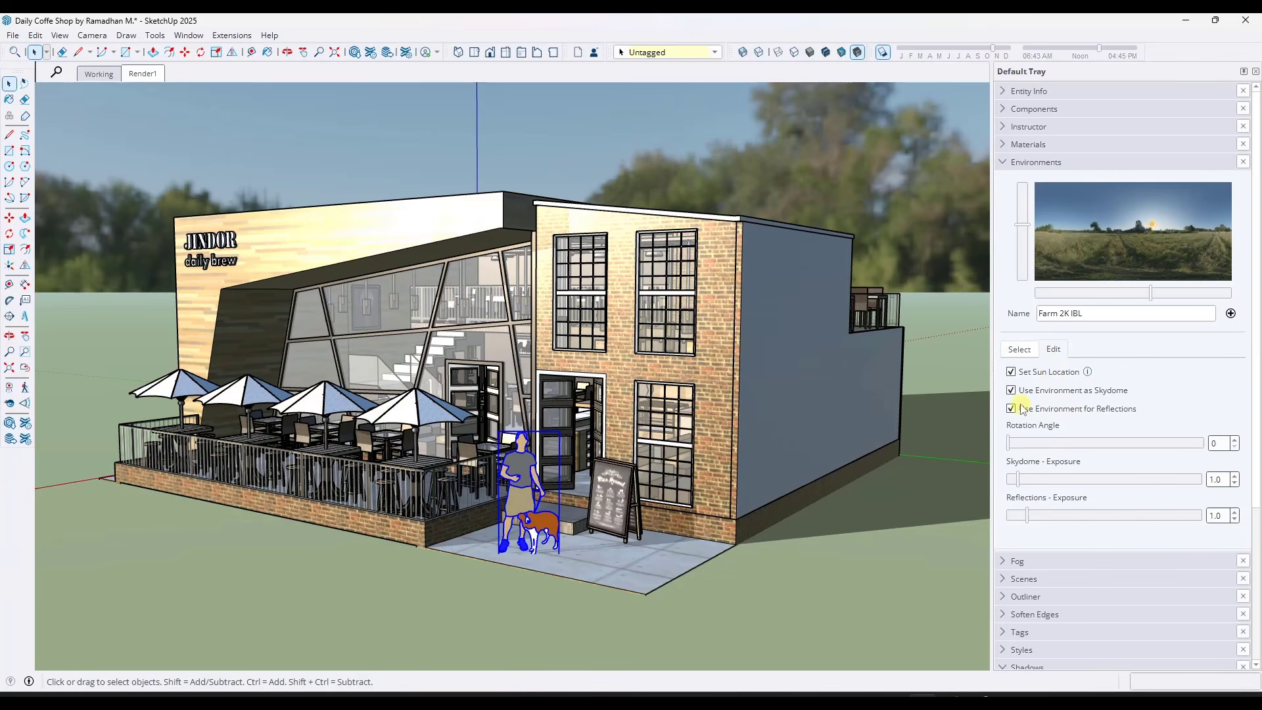
Stop using the farm environment as skydome and set its rotation angle to about 39
mouse_move(1030, 445)
mouse_down()
mouse_move(1070, 452)
mouse_move(1025, 463)
mouse_up()
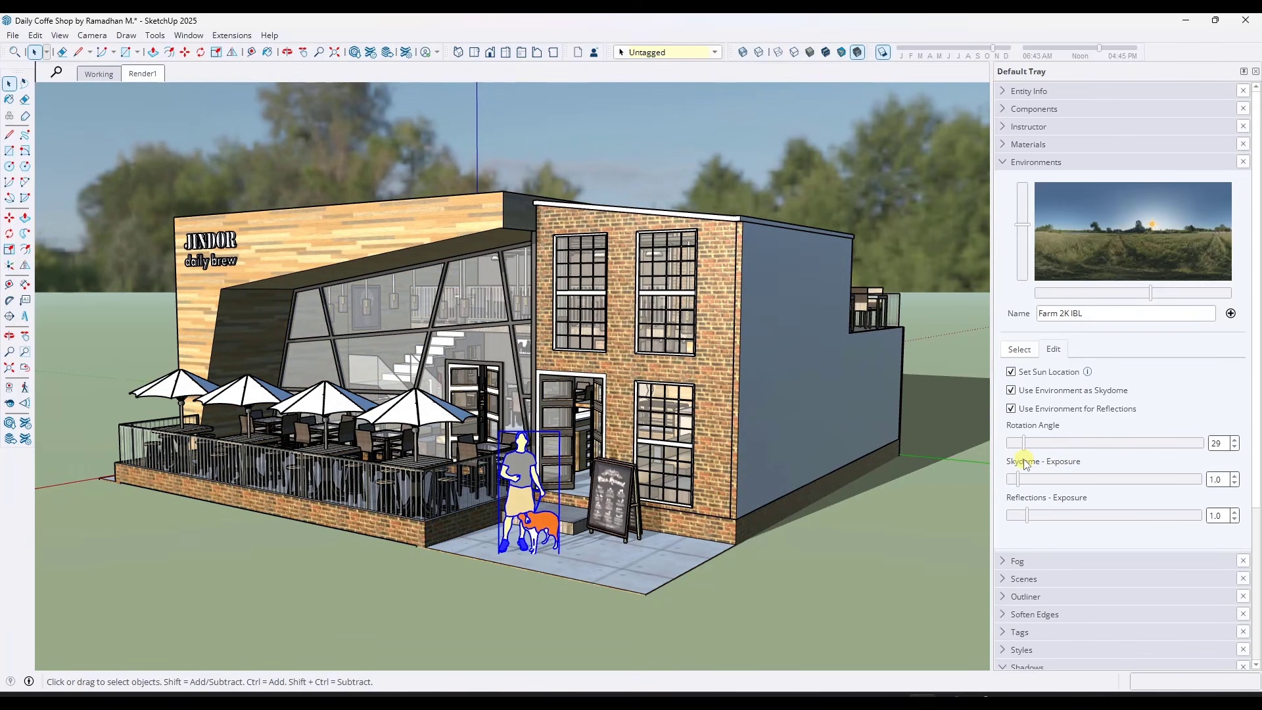
click(1011, 390)
mouse_move(664, 499)
middle_down()
mouse_move(552, 498)
mouse_move(700, 477)
mouse_move(663, 472)
middle_up()
mouse_move(1036, 450)
mouse_down()
mouse_move(1044, 444)
mouse_move(1031, 450)
mouse_up()
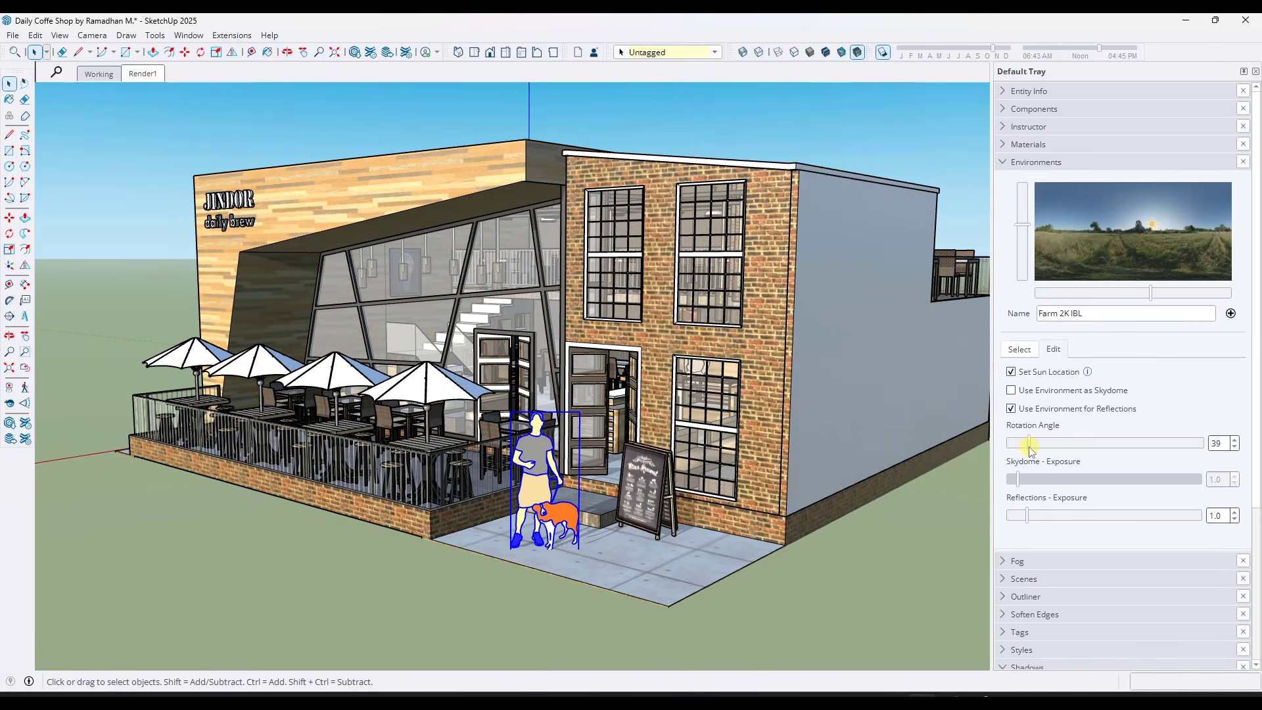
Add a new scene from the current farm-lit view and rename it Render2
right_click(142, 74)
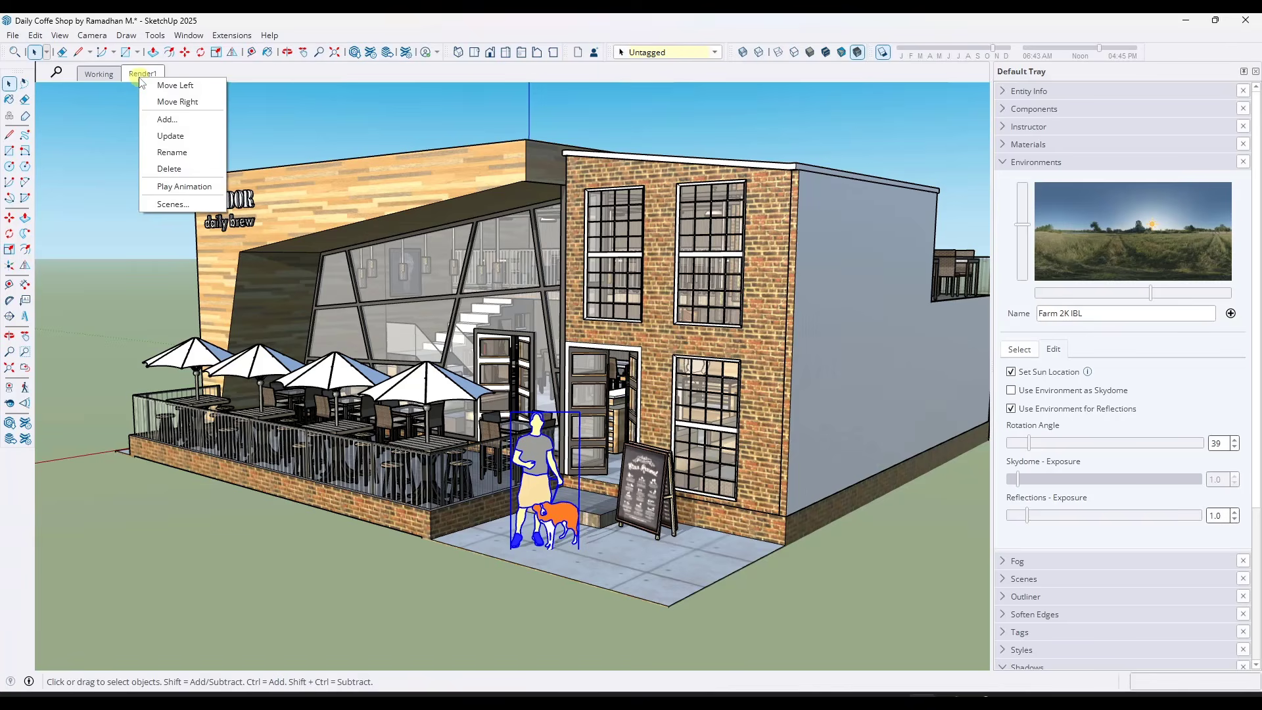
click(167, 118)
right_click(197, 84)
click(224, 150)
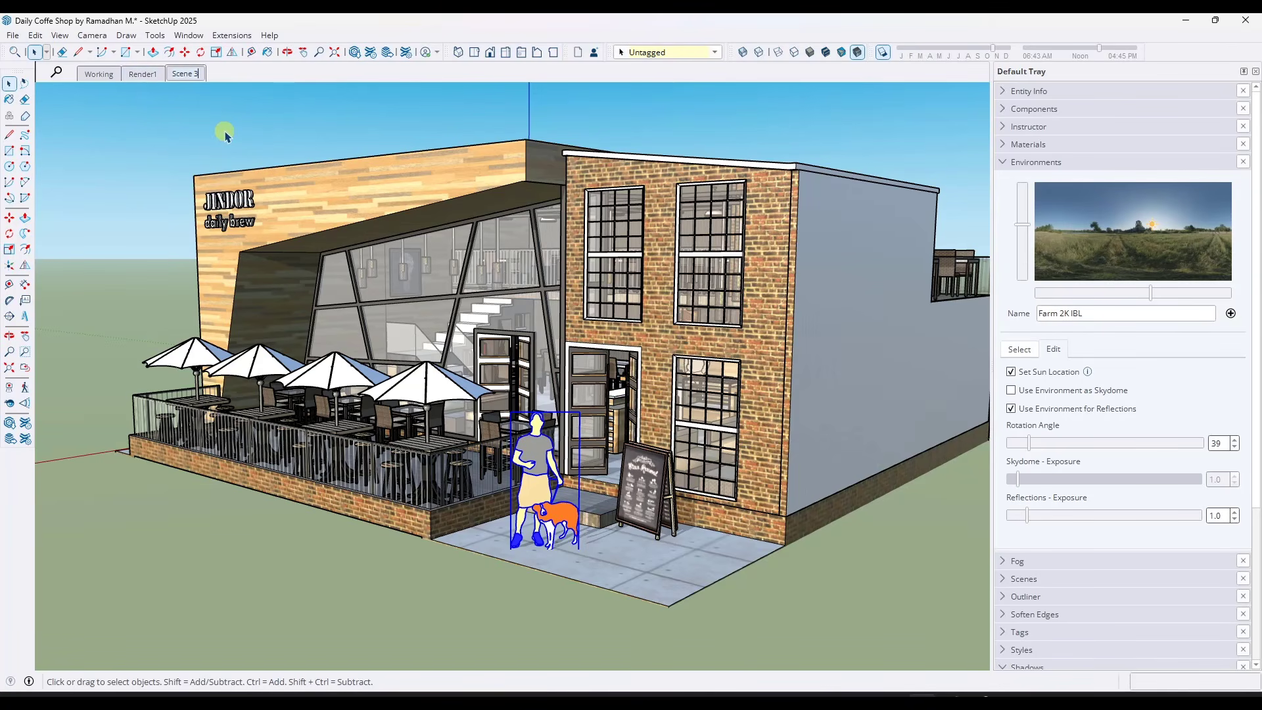
key(Return)
Apply the Sky - Sunrise 2K IBL environment, let it set the sun location and rotate it to about 121
click(1019, 349)
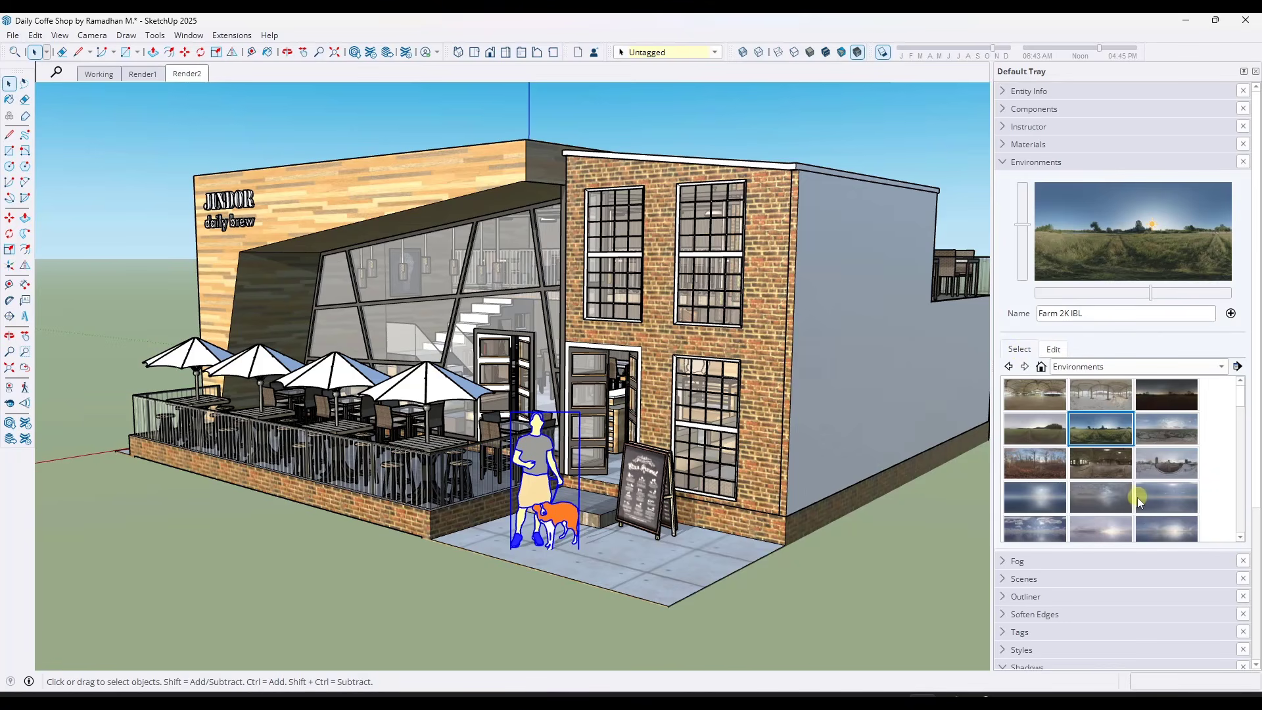
scroll(1216, 489, down, 2)
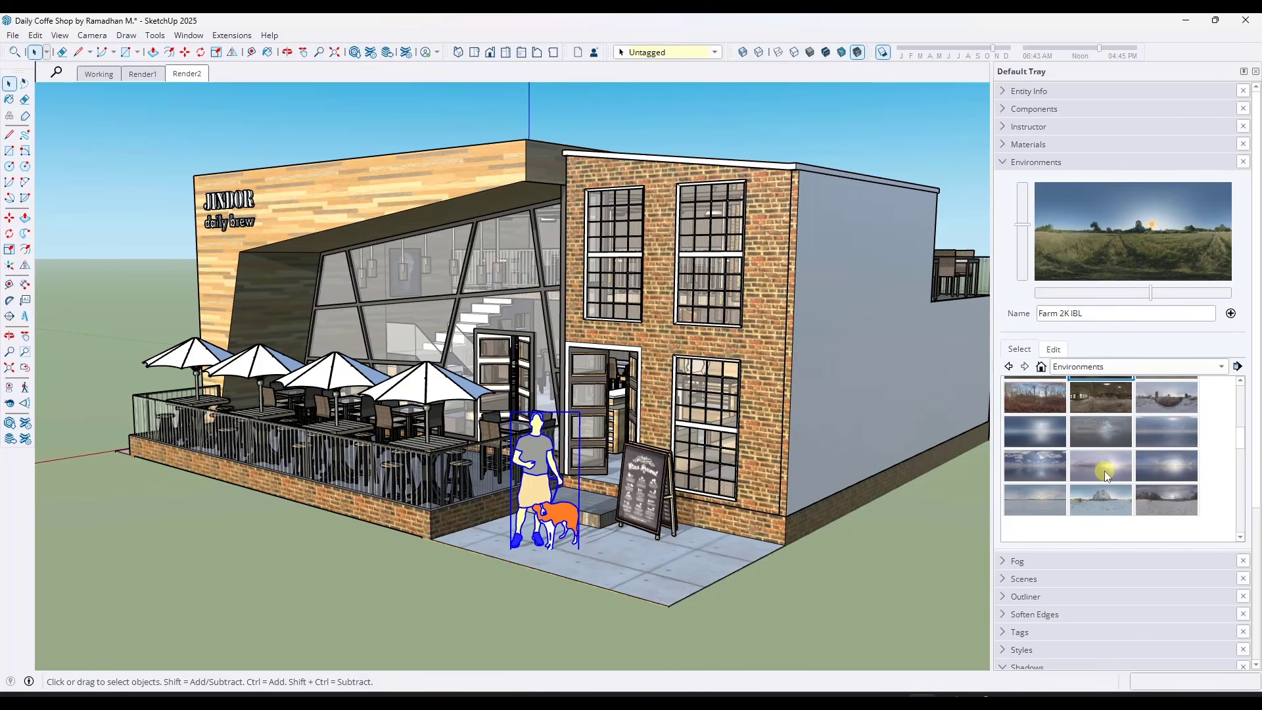
click(1104, 472)
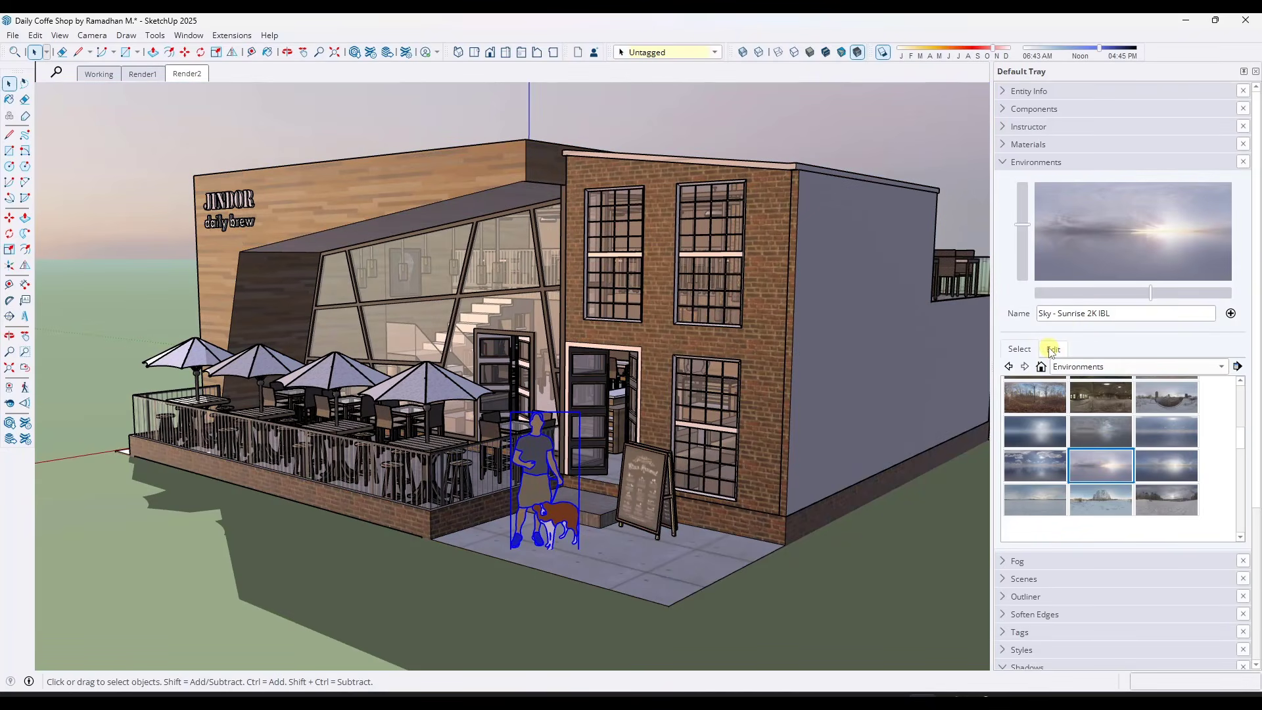
click(1052, 349)
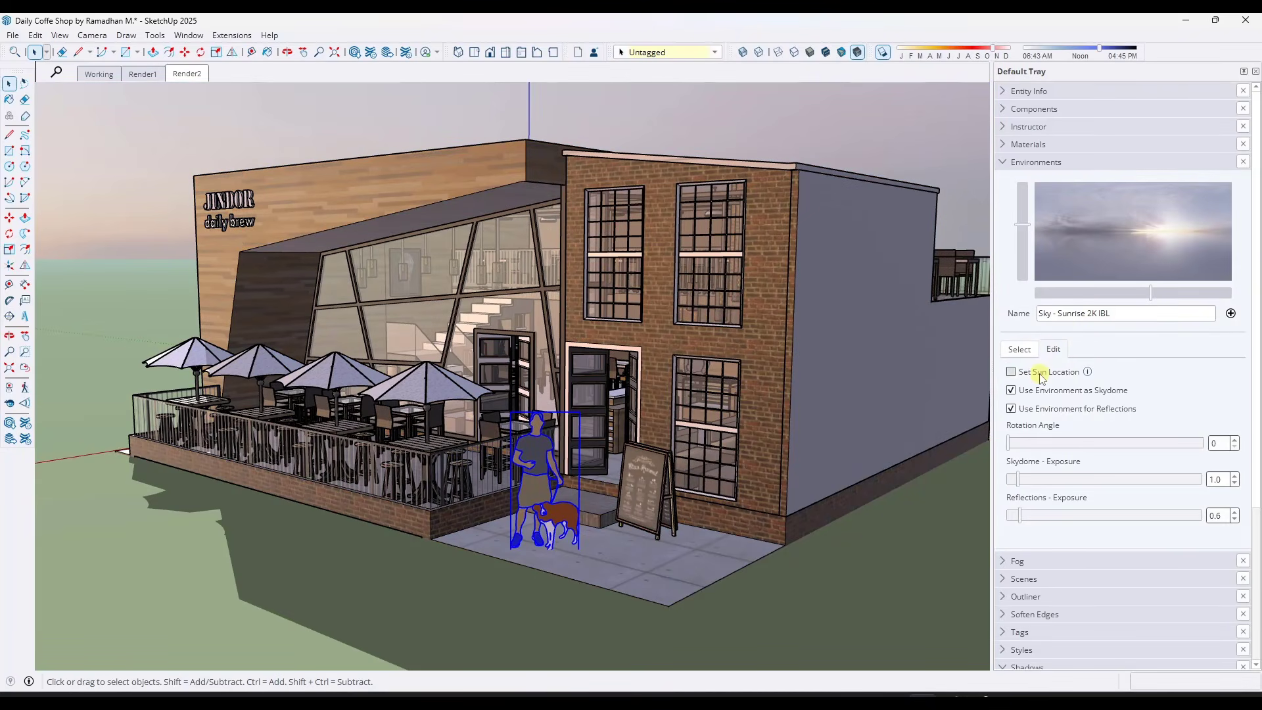
click(1040, 372)
drag(1022, 444, 1075, 464)
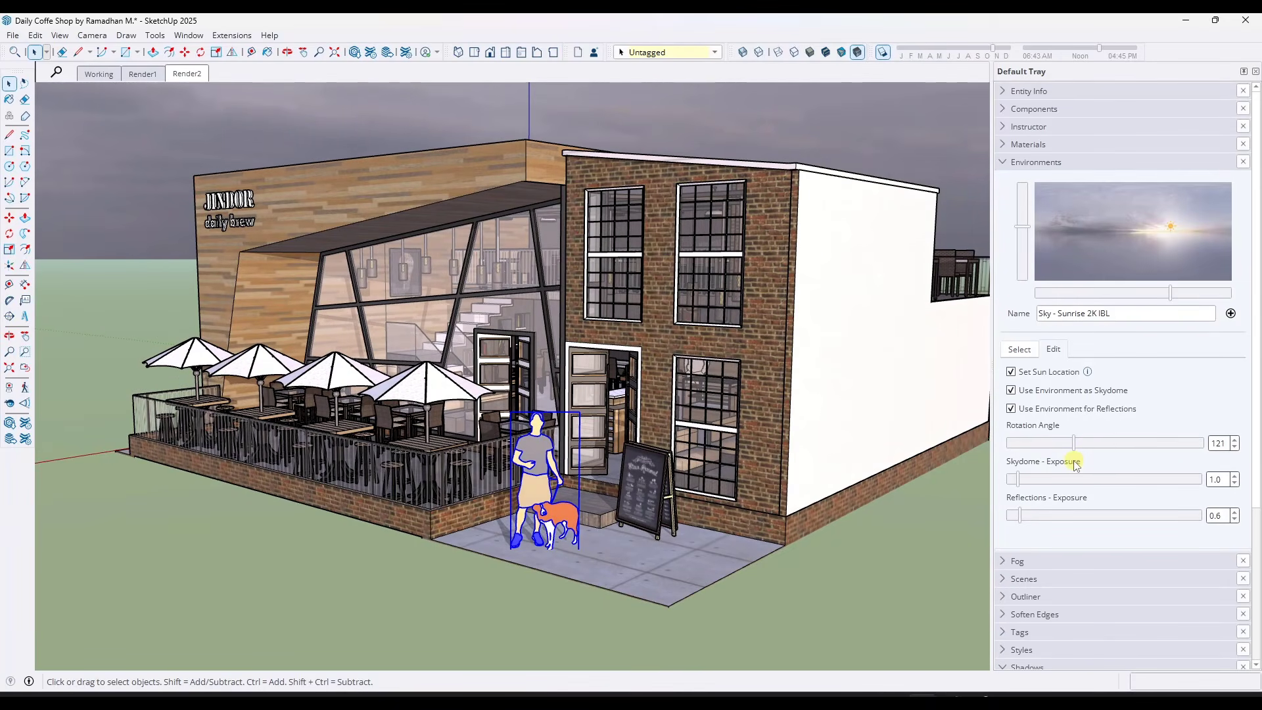
Add another scene from the sunrise-lit view and rename it Render3
right_click(176, 78)
click(209, 118)
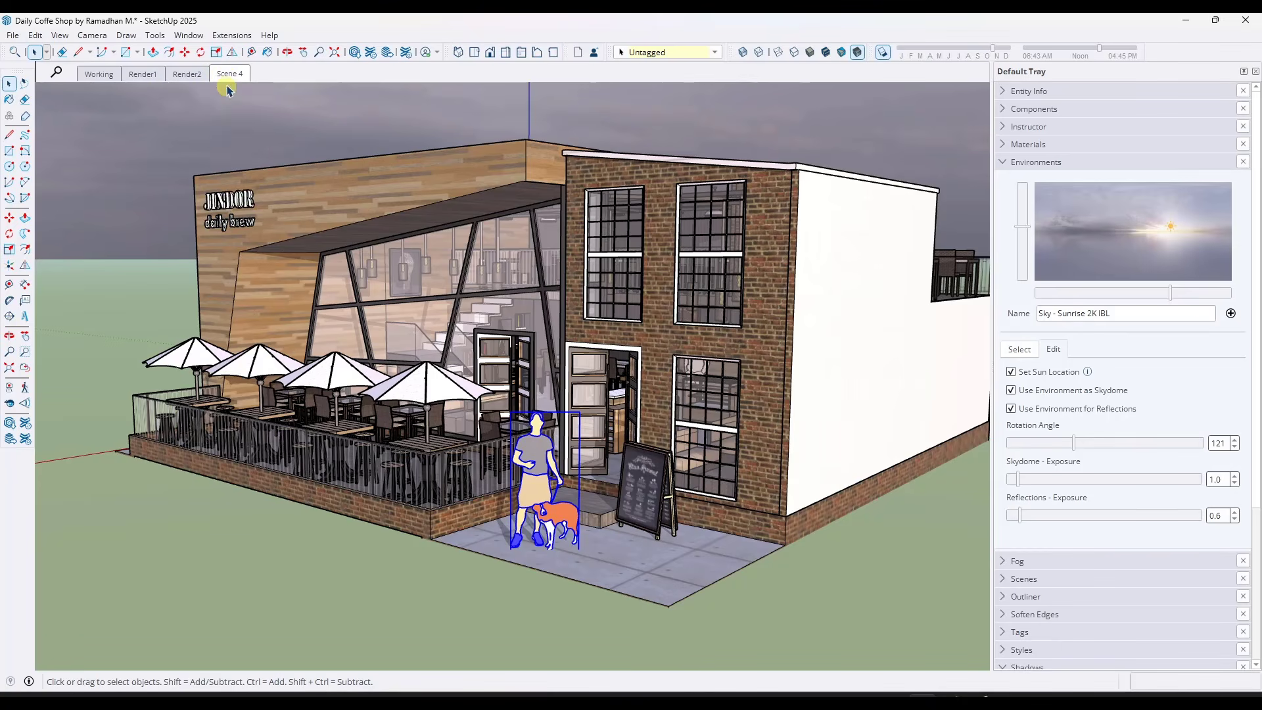
right_click(228, 77)
click(252, 150)
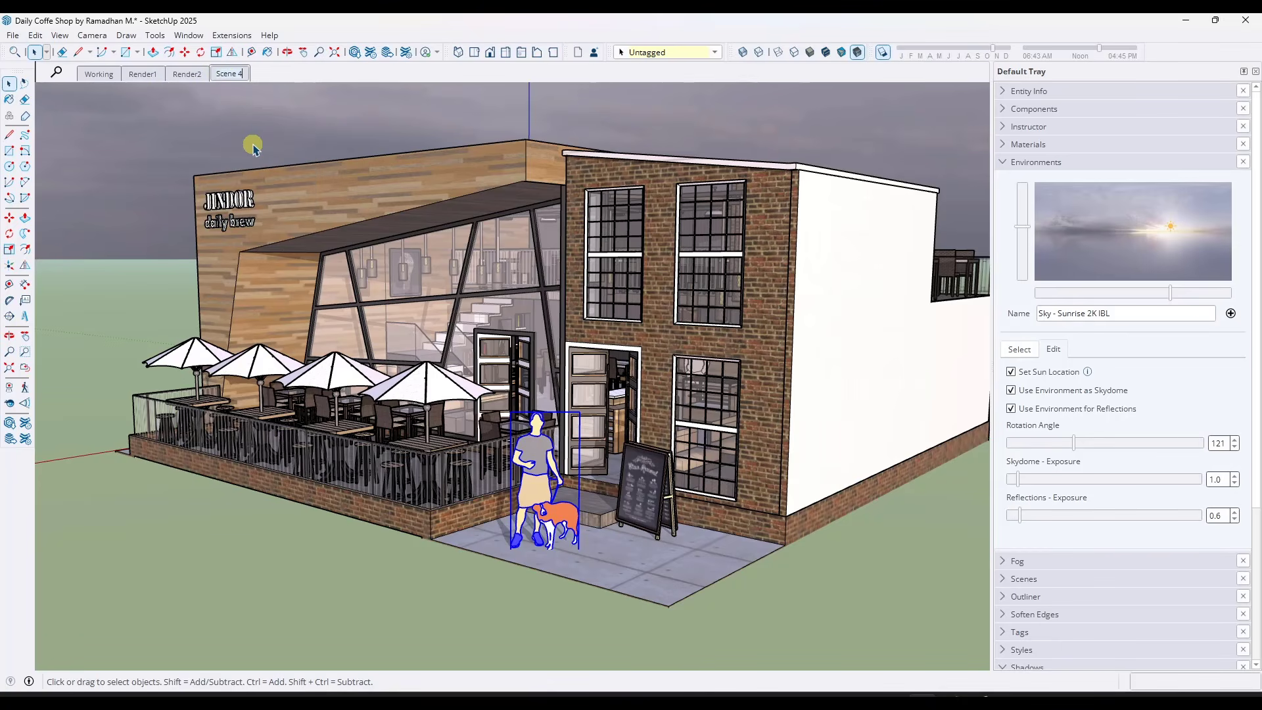
text(Render3)
key(Return)
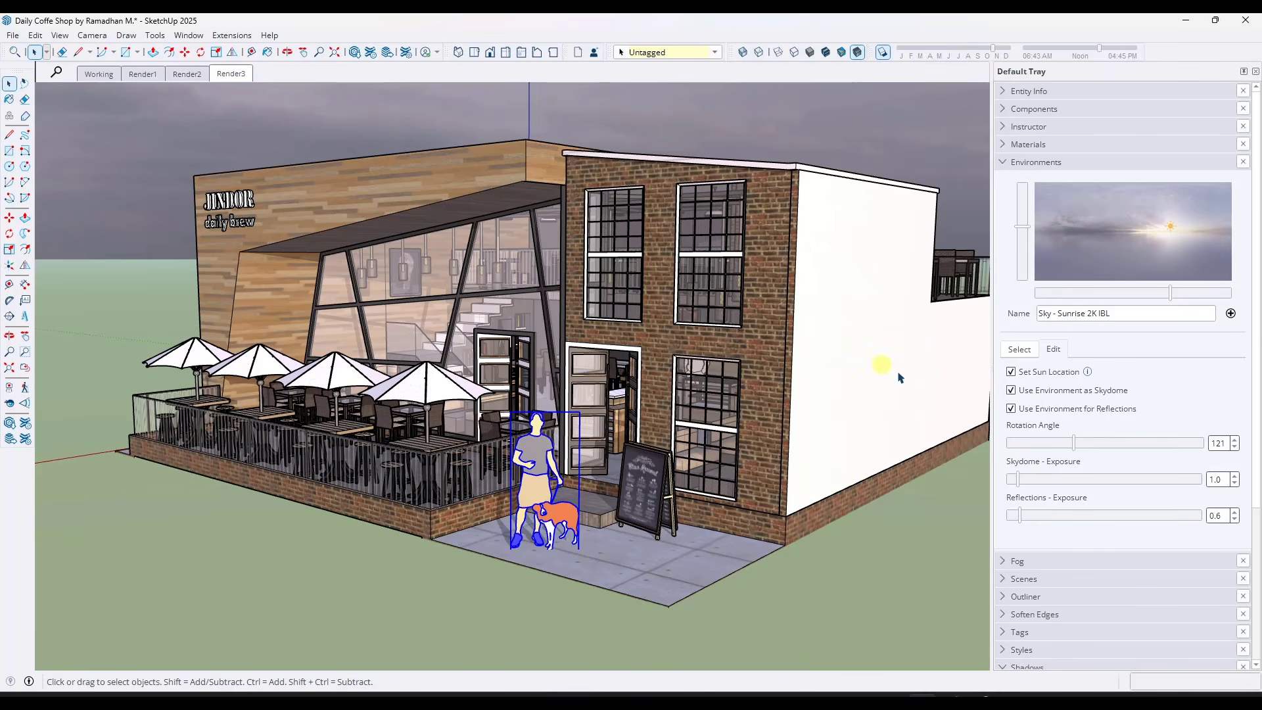
Raise the sunrise environment's skydome exposure to about 4.4 and update the Render3 scene
drag(1022, 483, 1045, 483)
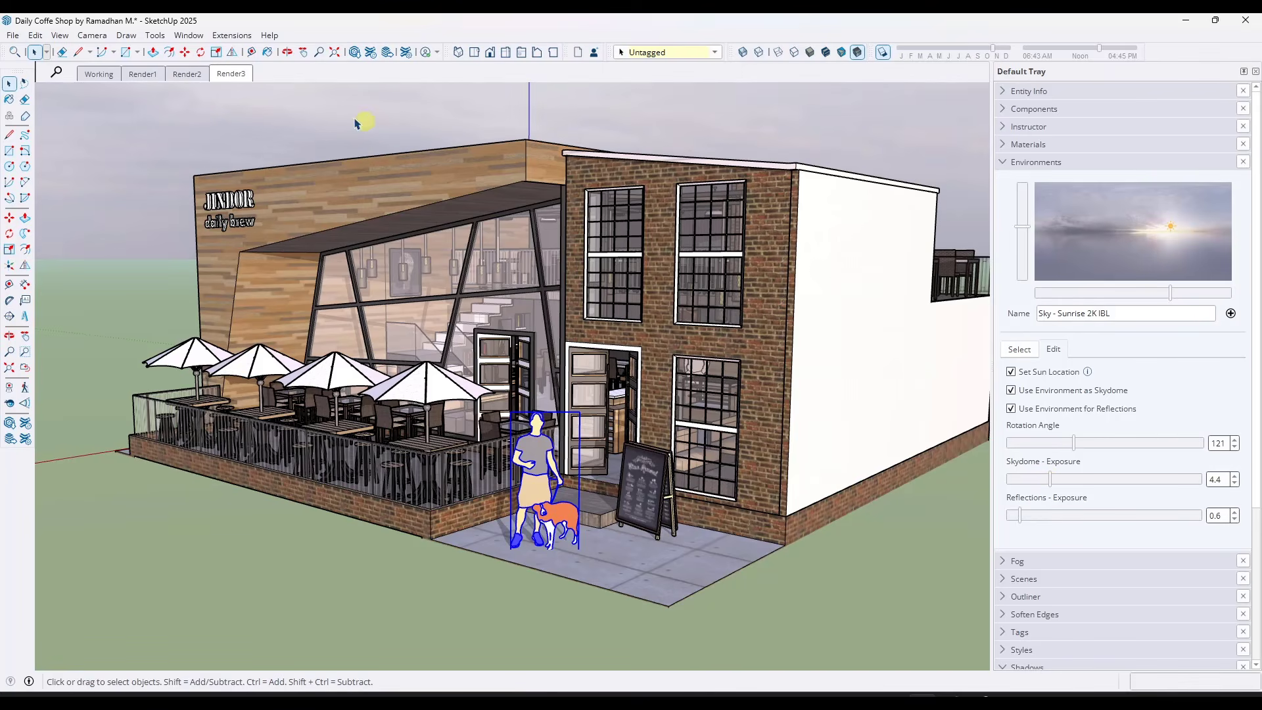
right_click(239, 80)
click(274, 135)
Return to the Render1 scene, reframe it closer on the shop front and update the scene
click(143, 75)
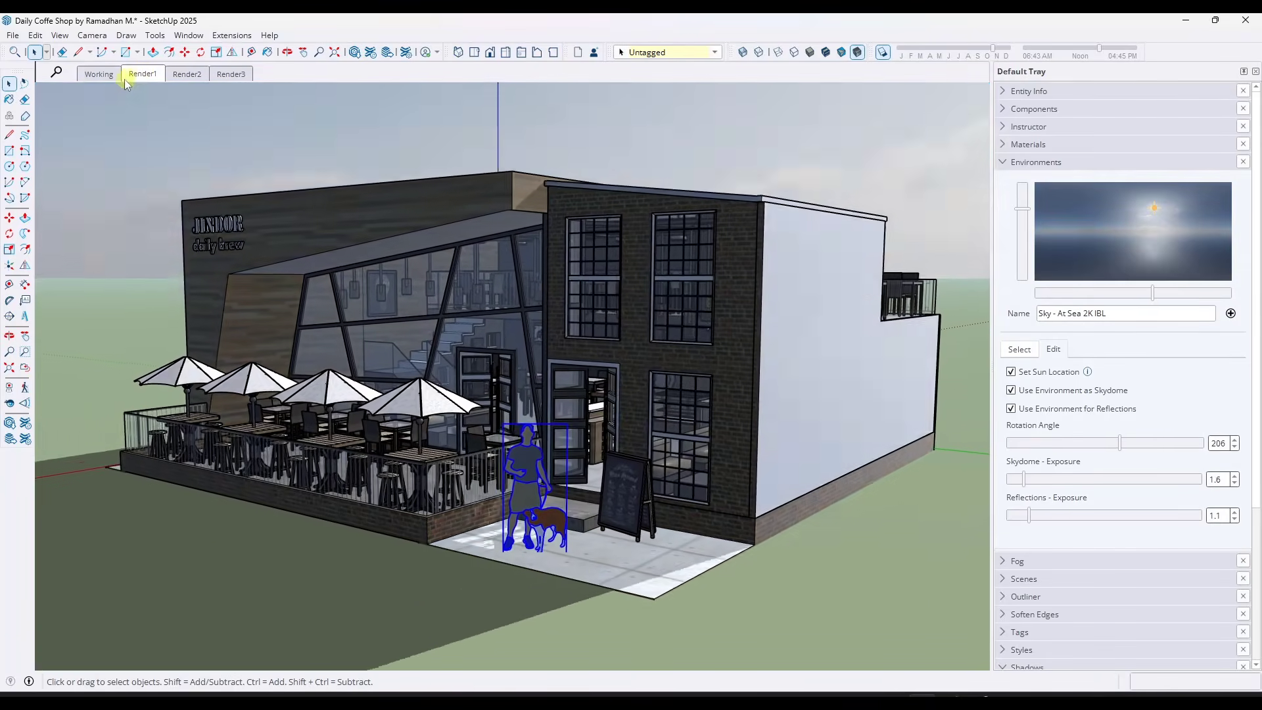
click(99, 74)
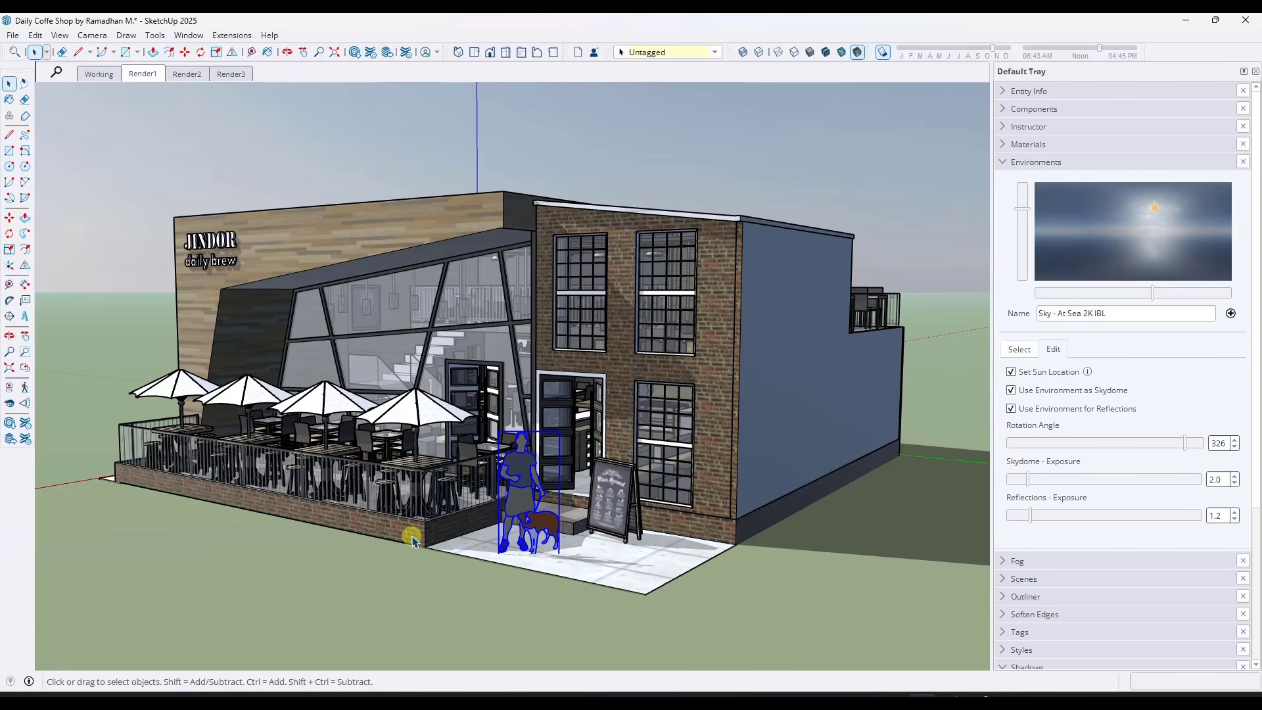
middle_drag(663, 404, 696, 408)
scroll(611, 390, up, 3)
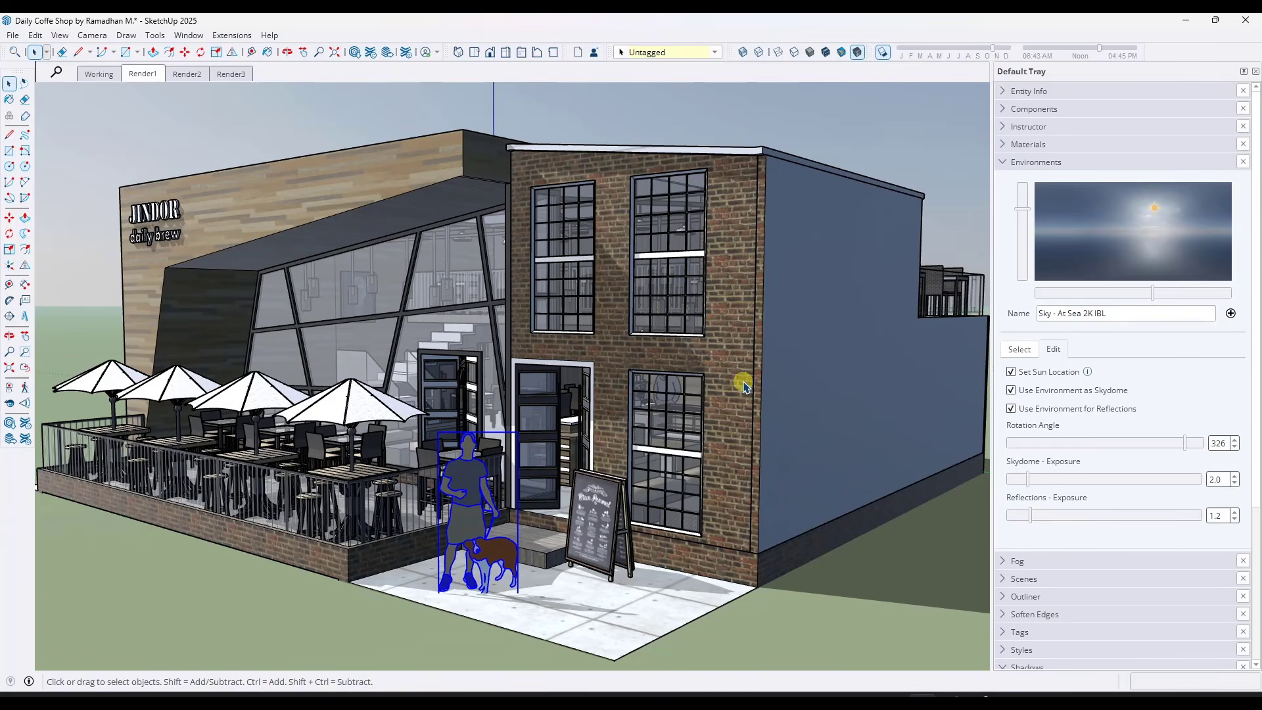
click(1004, 163)
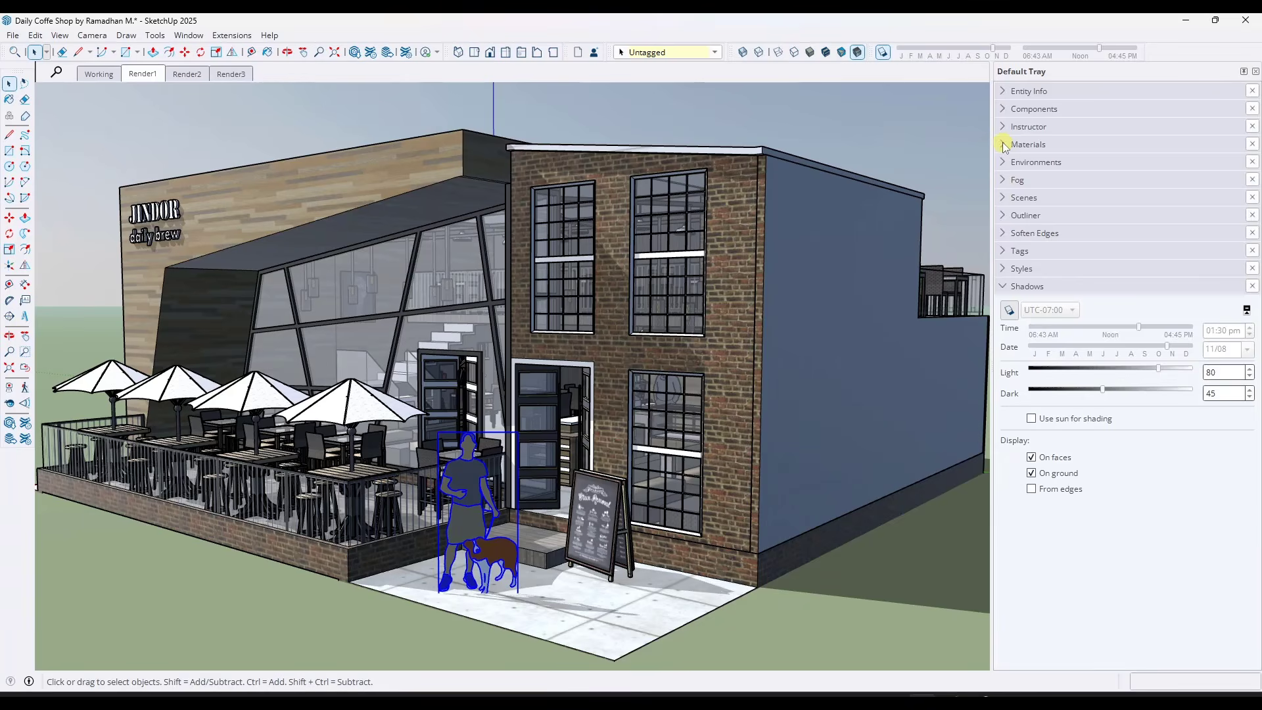
click(1004, 145)
right_click(134, 74)
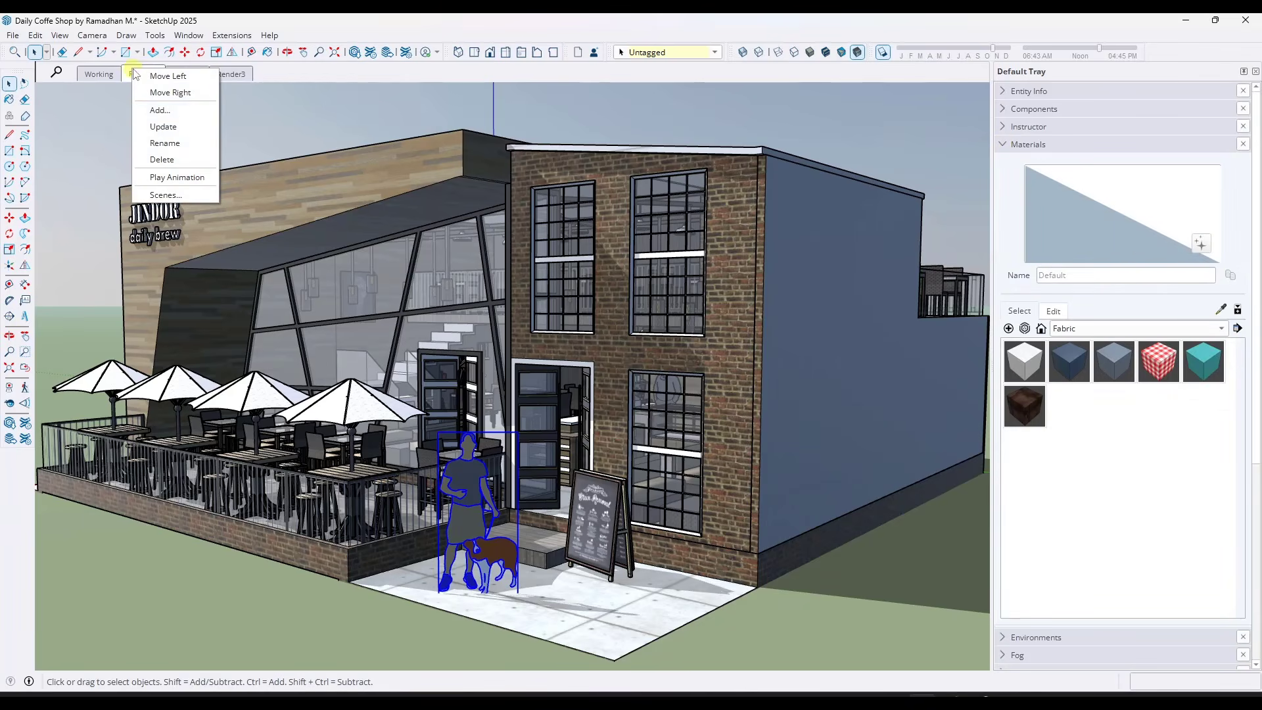
click(163, 126)
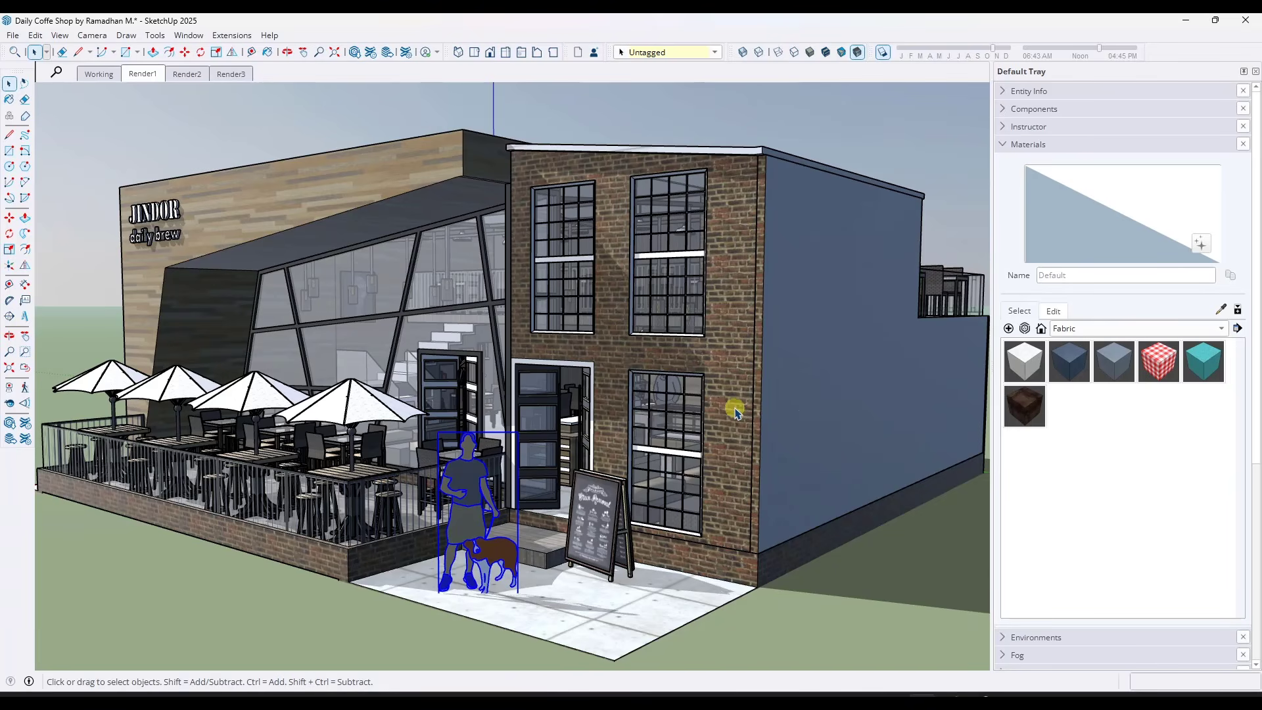
Compare the materials in the Wood collection and choose Wood_Veneer_15_1K for painting
key(ctrl+shift+i)
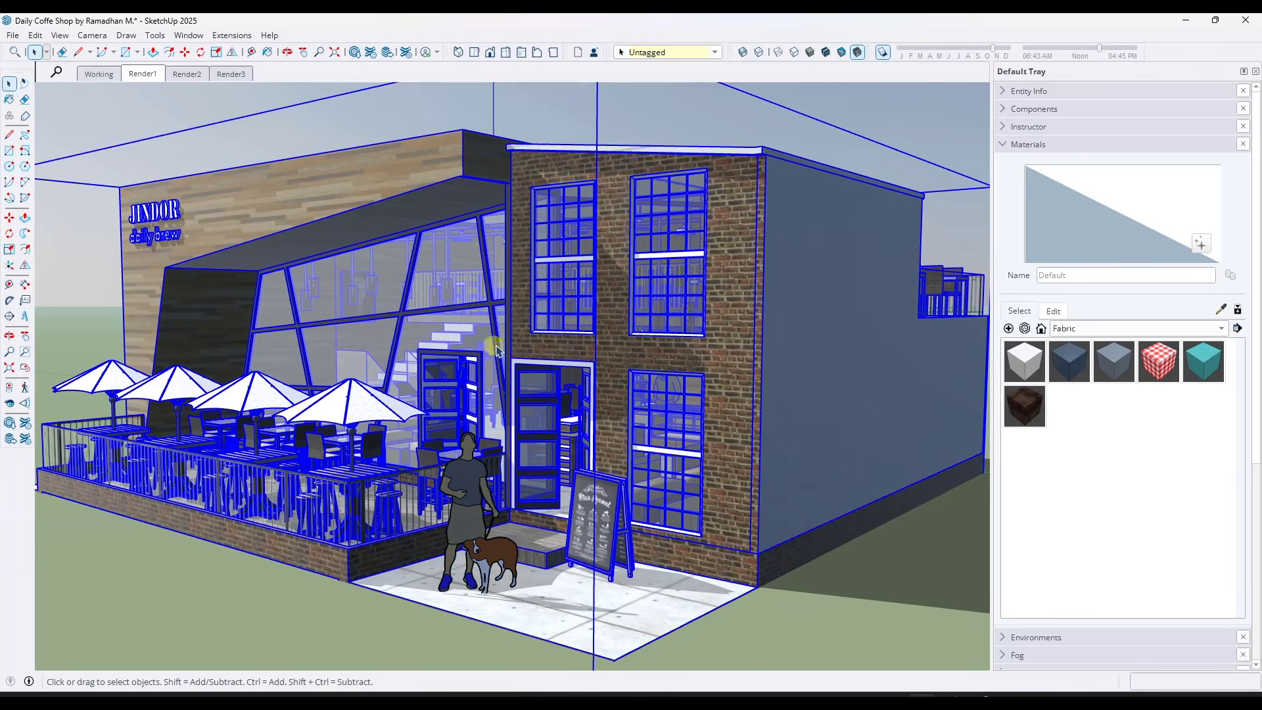
scroll(704, 525, down, 3)
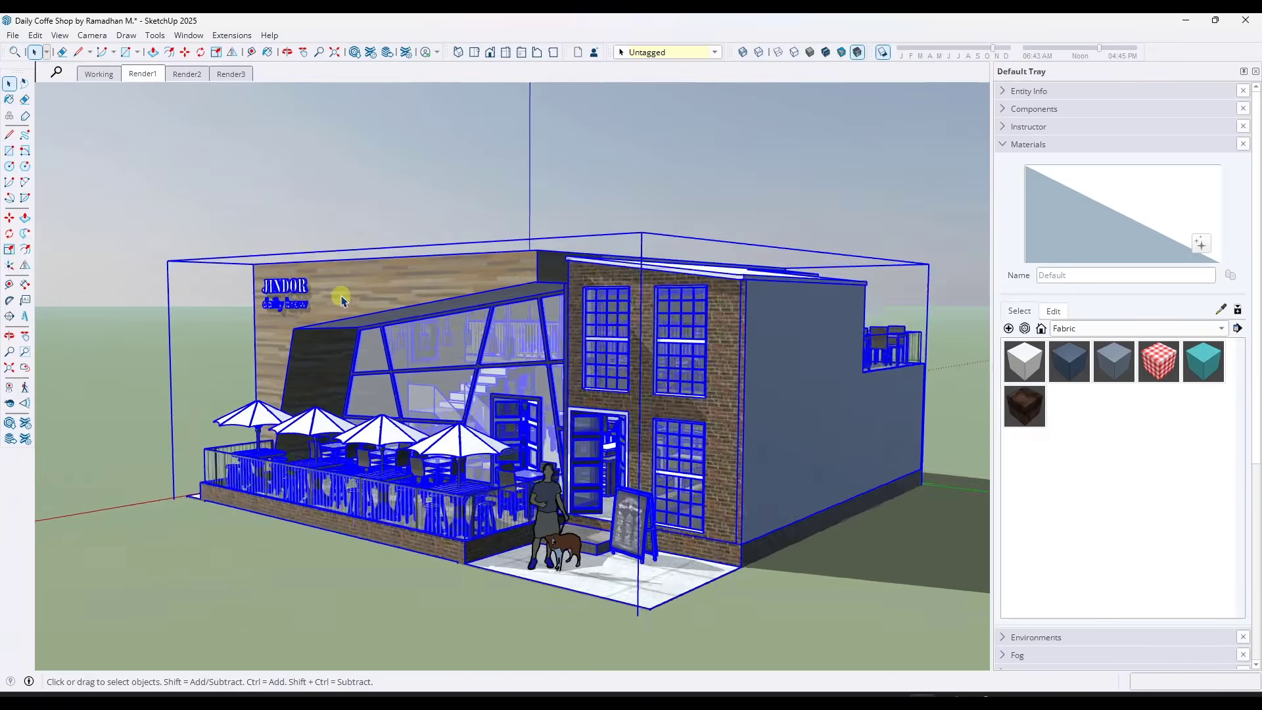
scroll(341, 299, up, 5)
middle_drag(437, 289, 609, 303)
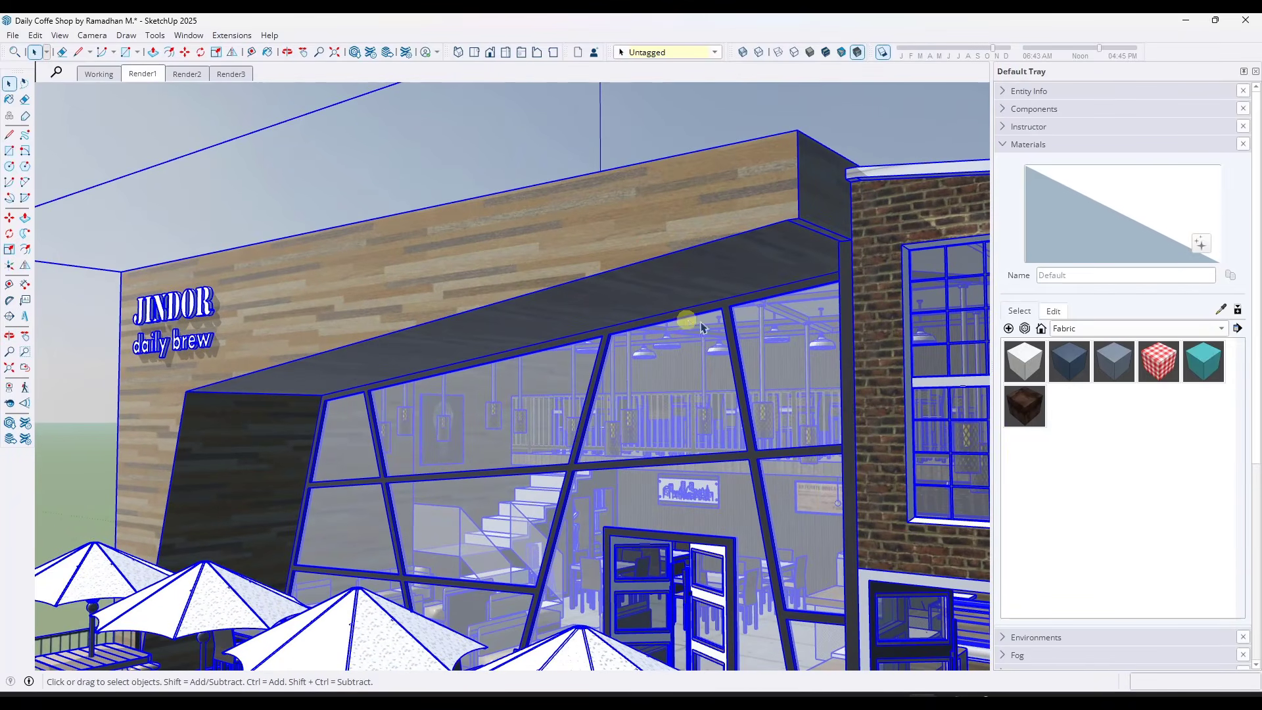
click(1083, 329)
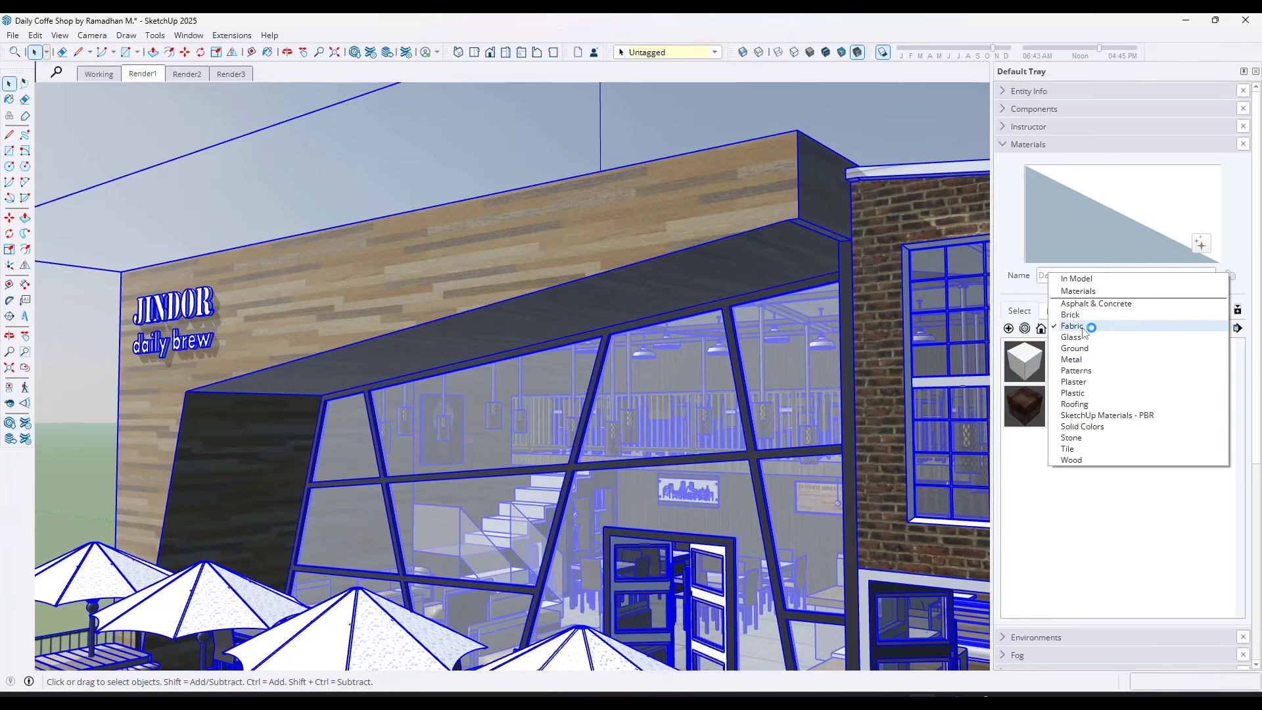
click(1072, 460)
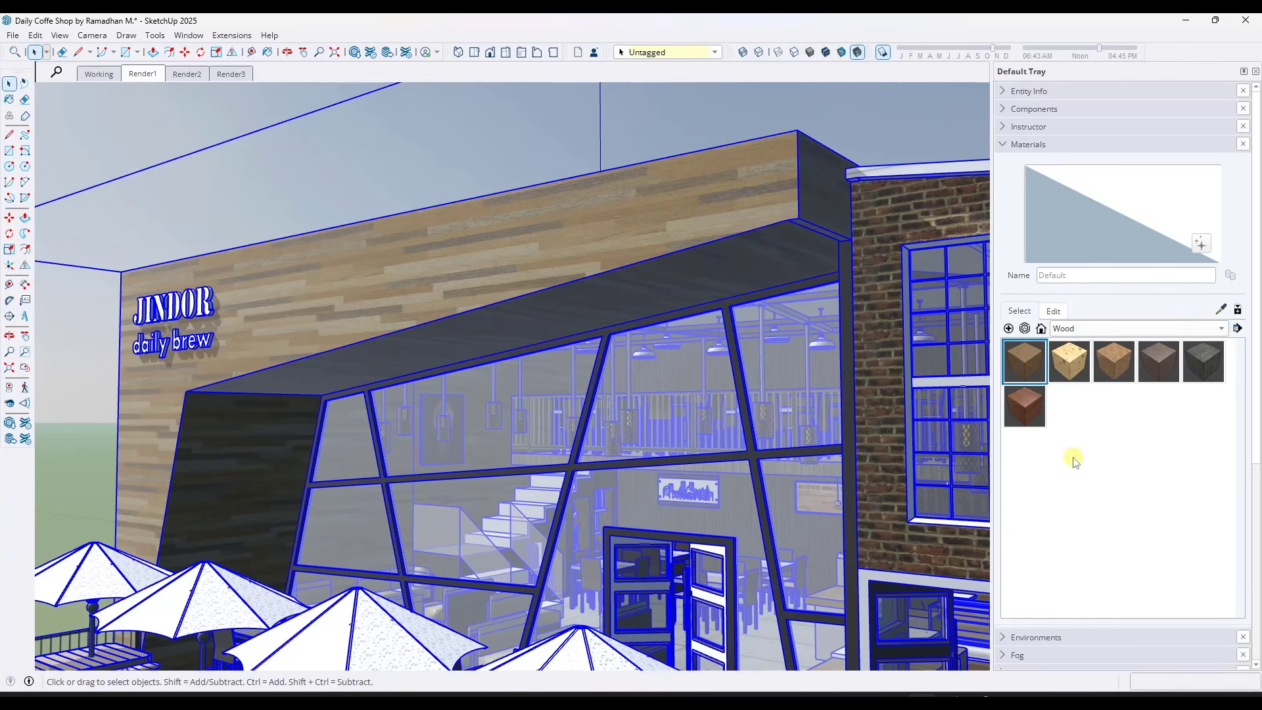
click(1027, 360)
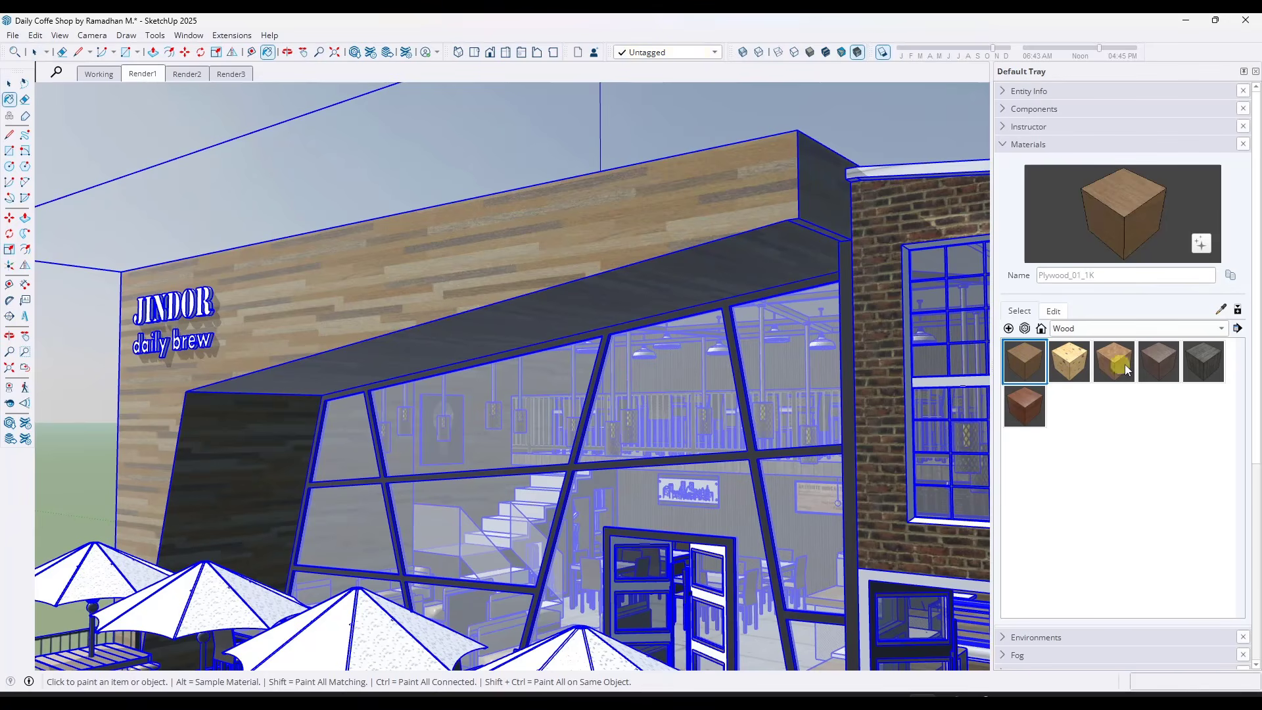
click(1152, 364)
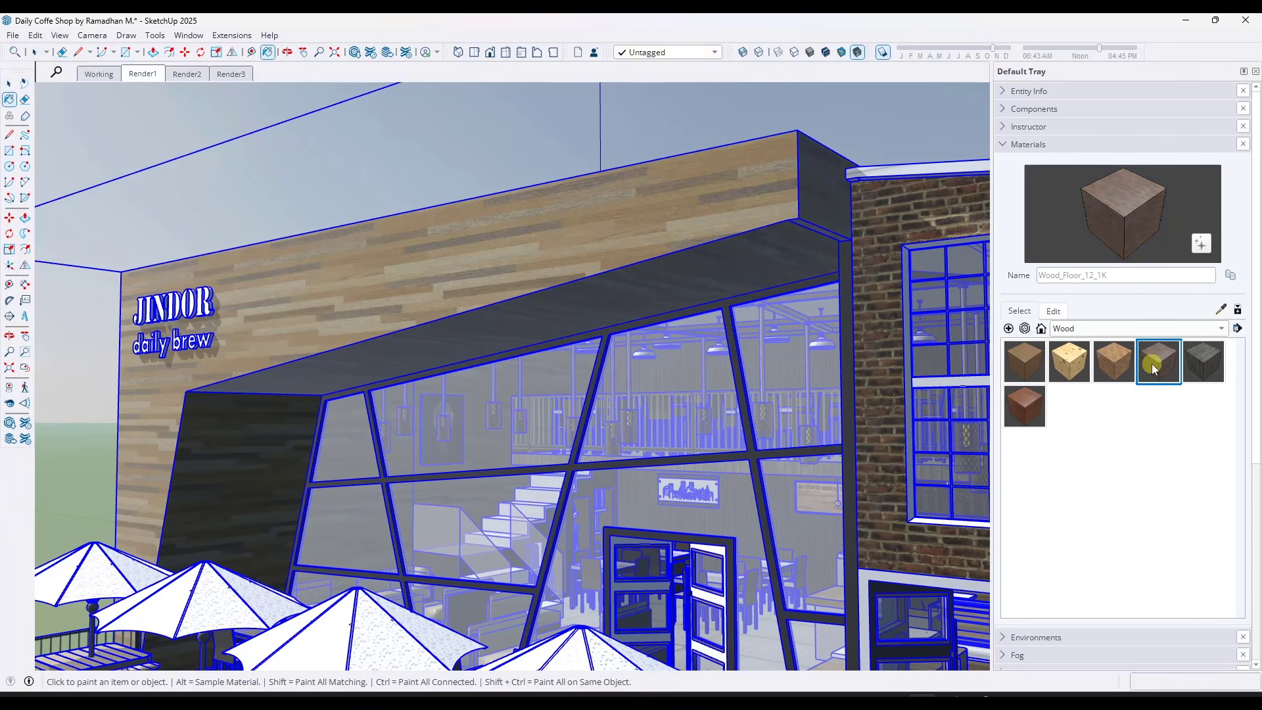
click(1205, 372)
click(1017, 409)
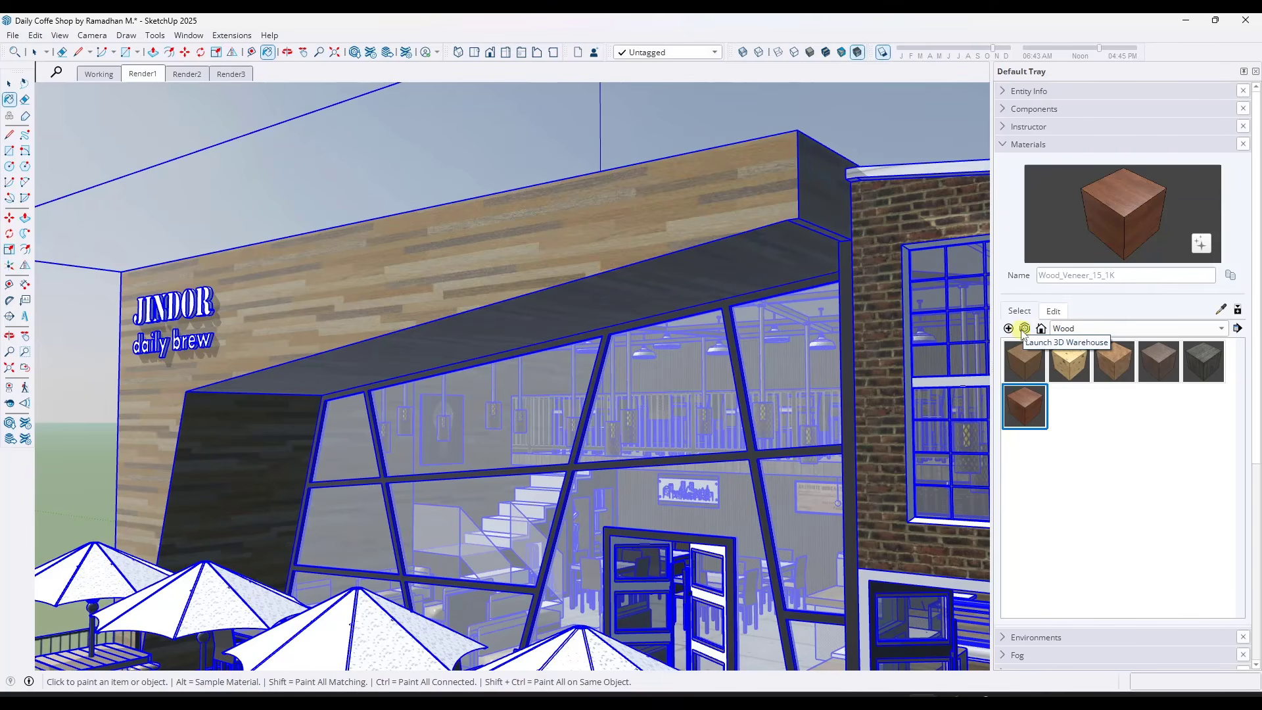
Open the facade group for editing and paint the plank-clad wall face behind the sign with Wood_Veneer_15_1K
scroll(586, 334, down, 2)
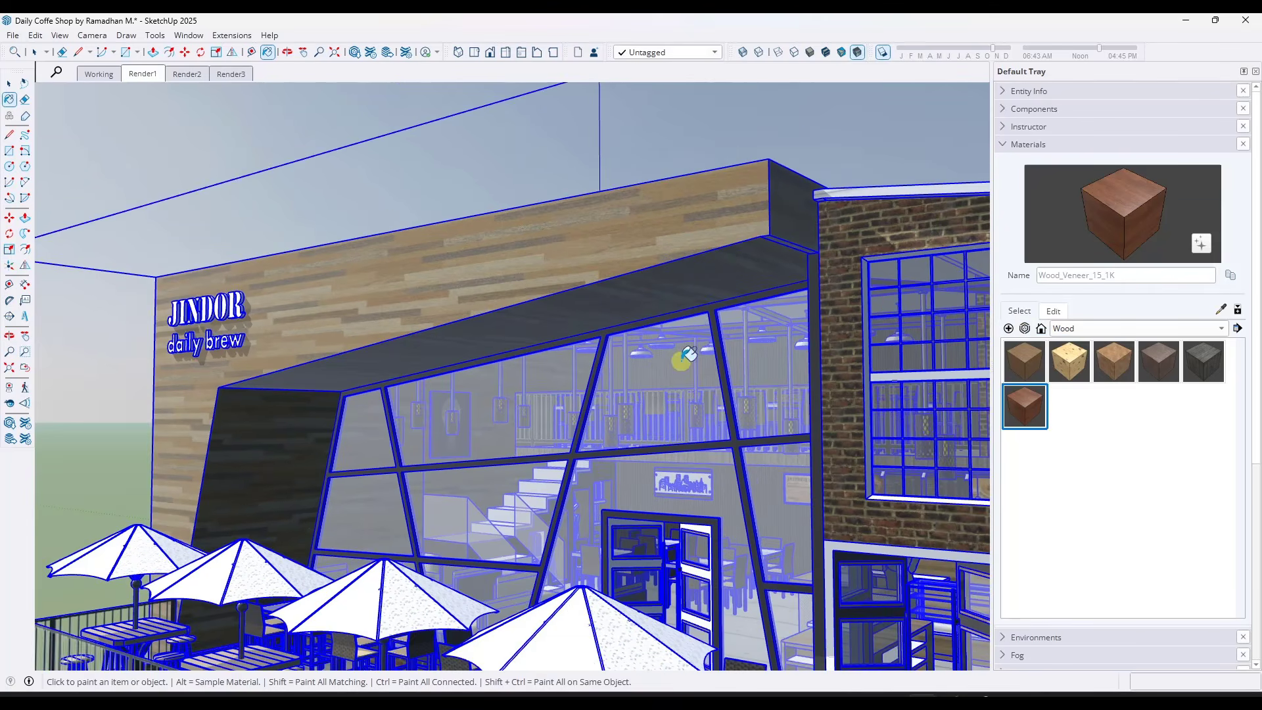
middle_drag(680, 361, 650, 349)
key(space)
double_click(620, 327)
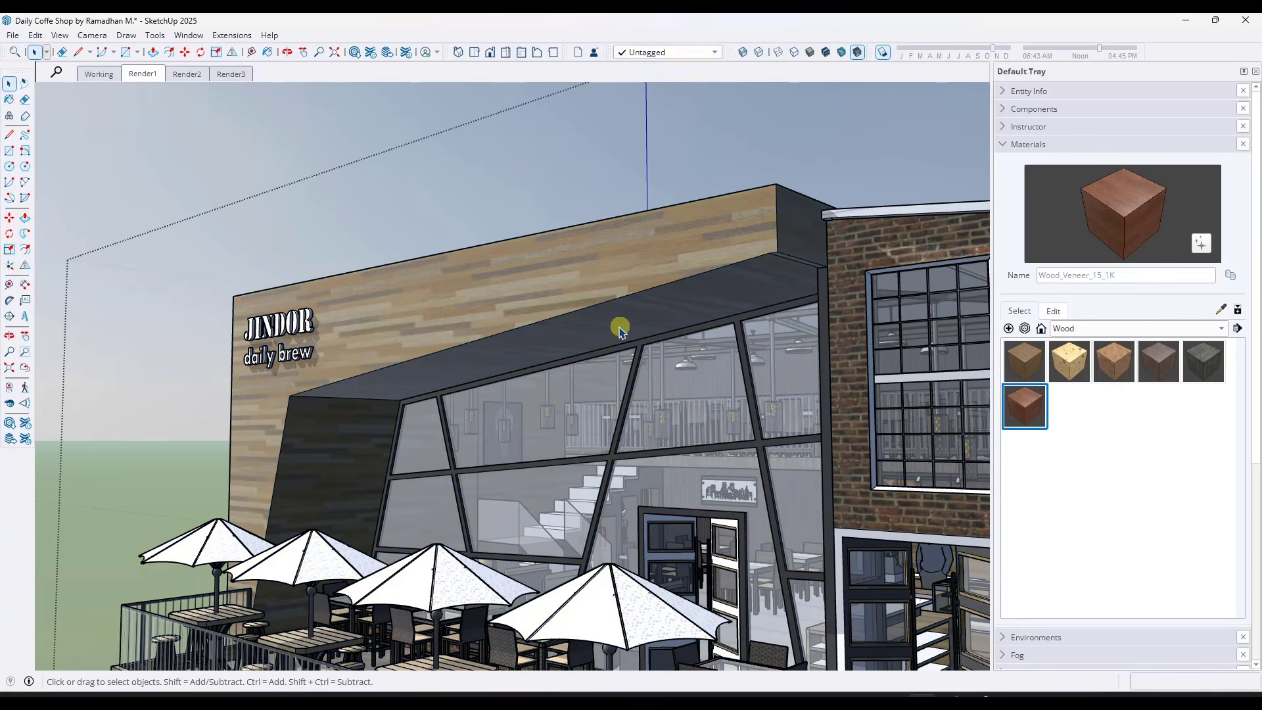
click(618, 329)
double_click(618, 329)
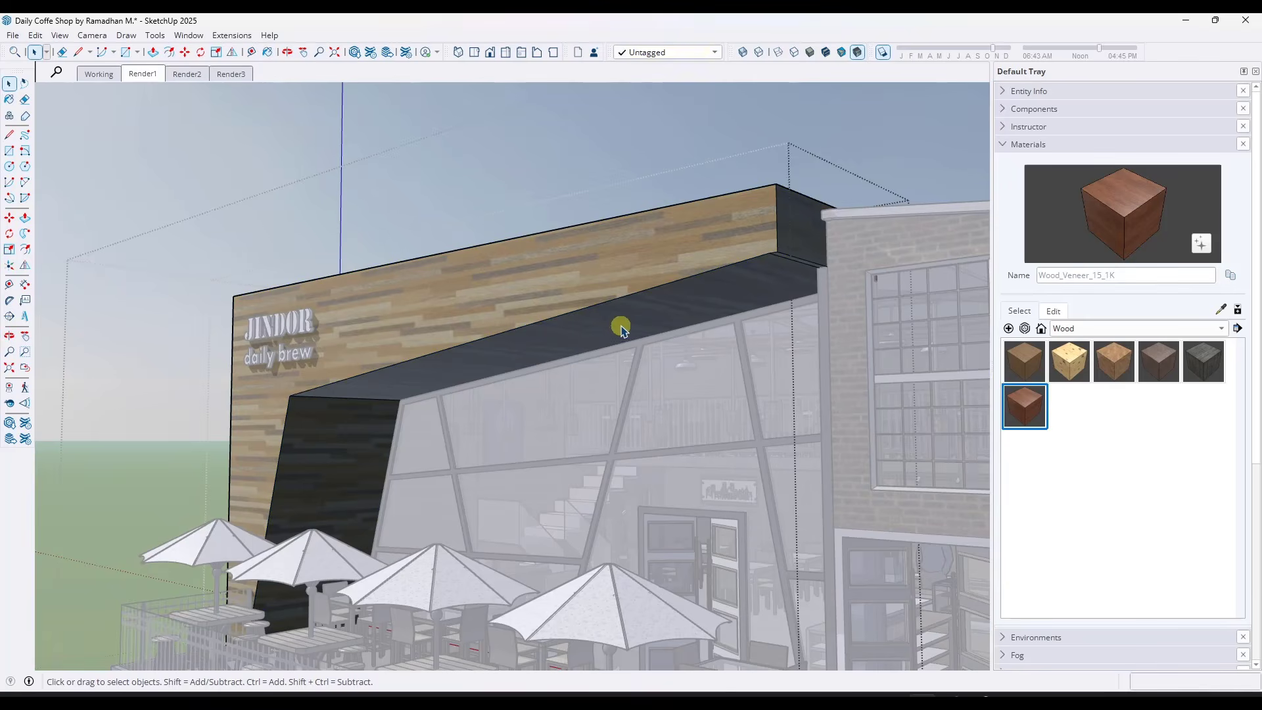
click(559, 278)
click(1051, 235)
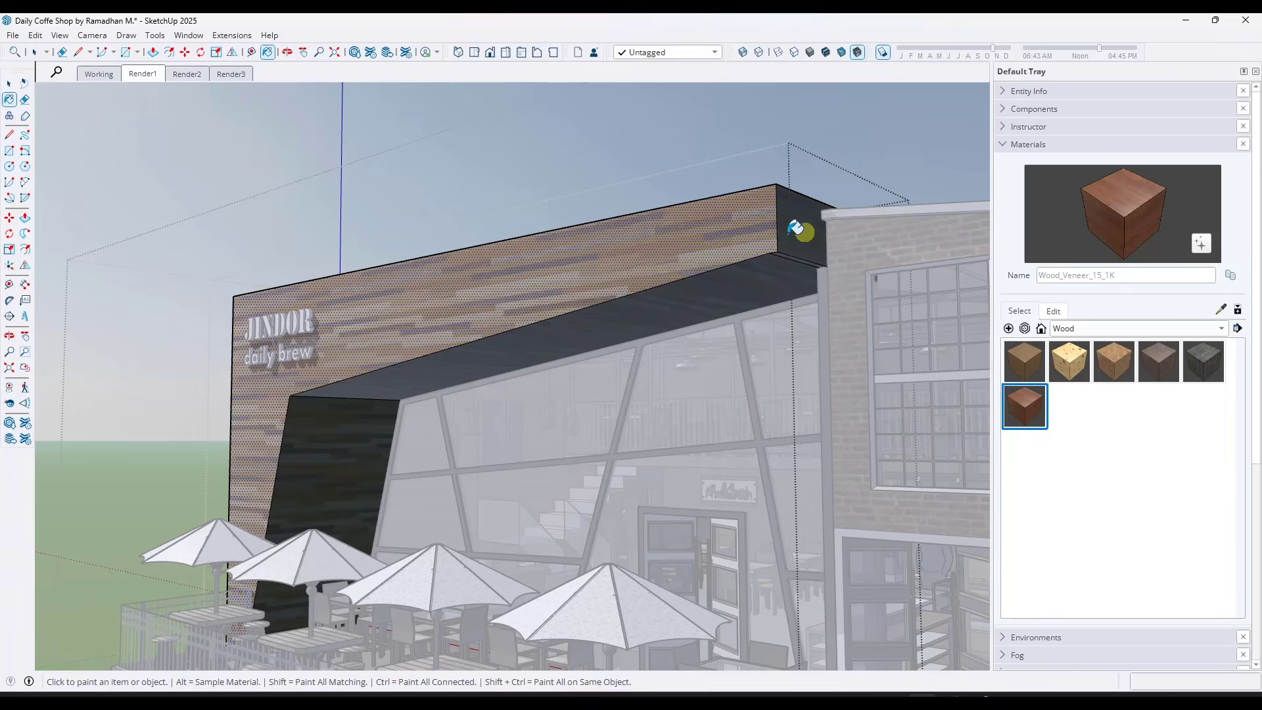
click(729, 238)
scroll(798, 249, up, 4)
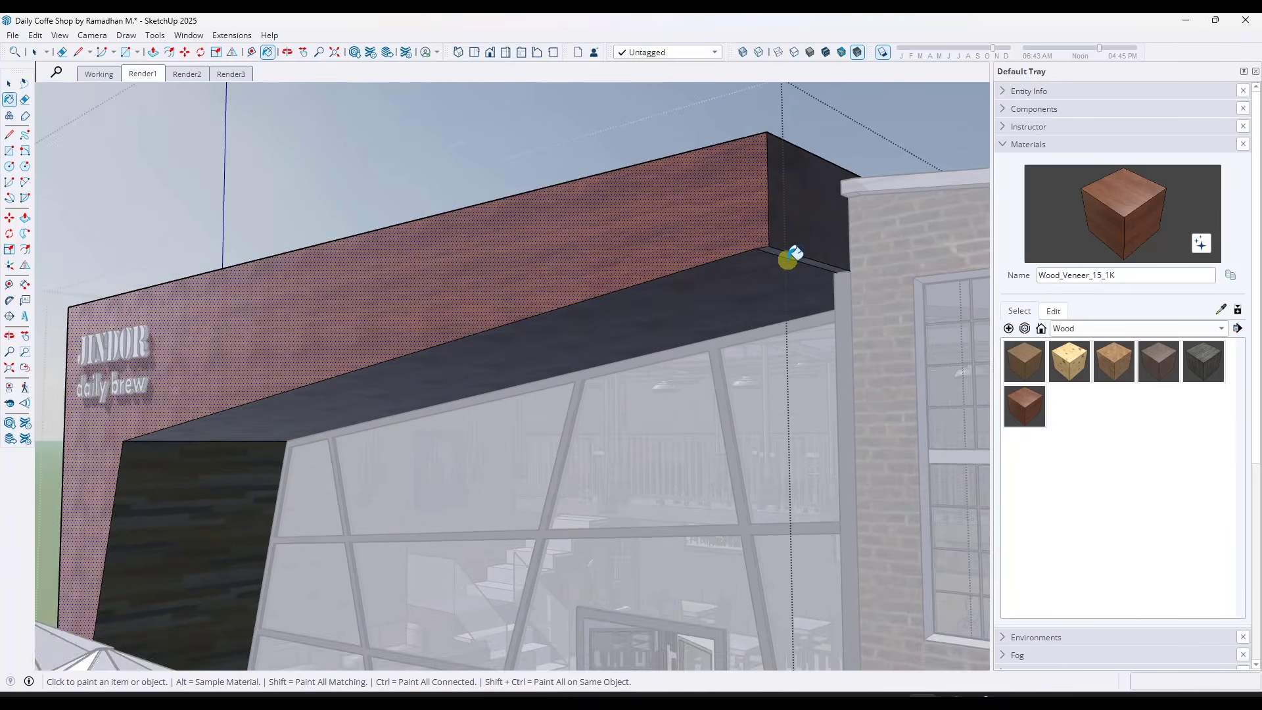
Paint the facade frame's slanted inner face and outer side with Wood_Veneer_15_1K and leave the group
scroll(690, 293, down, 5)
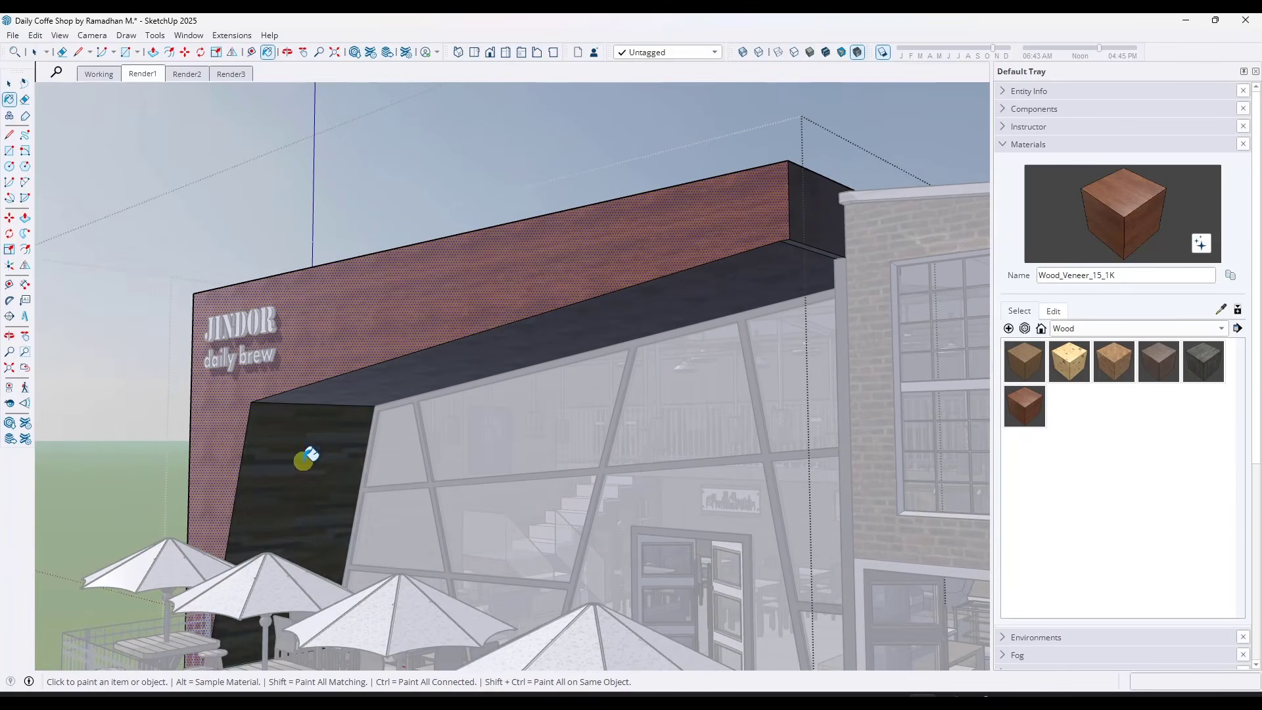
middle_drag(305, 456, 949, 297)
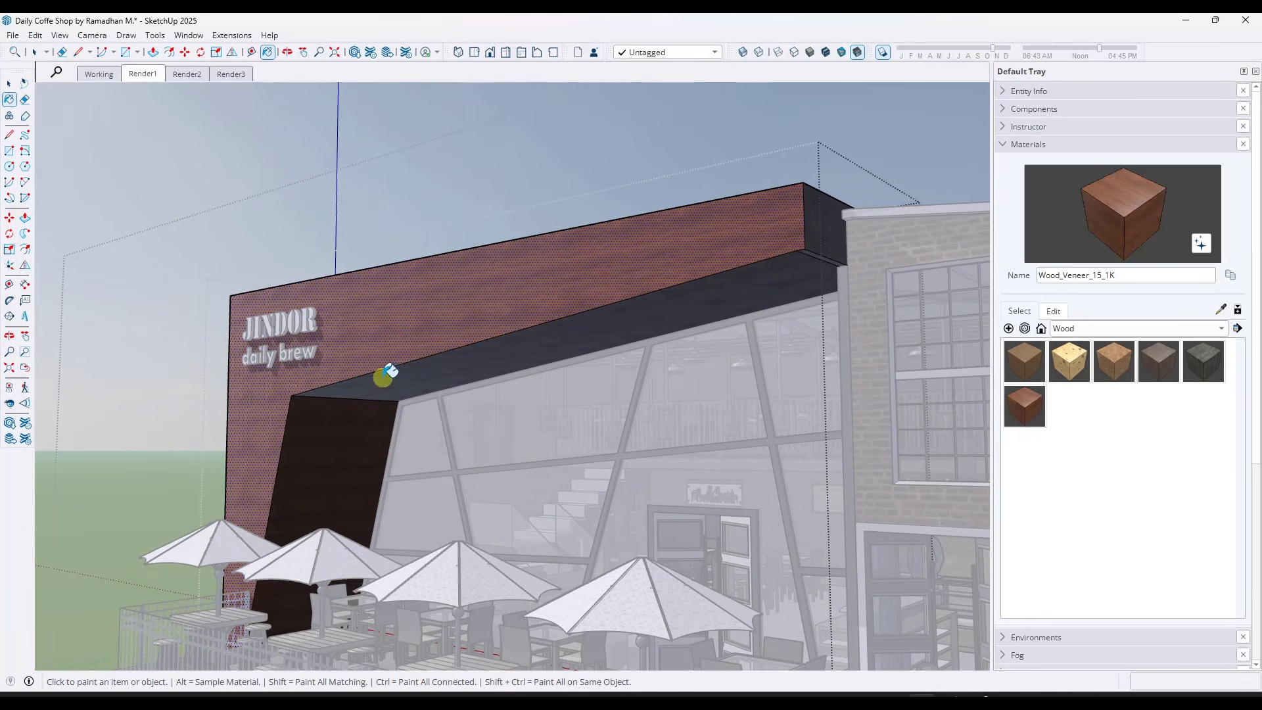
middle_drag(195, 388, 836, 392)
click(465, 376)
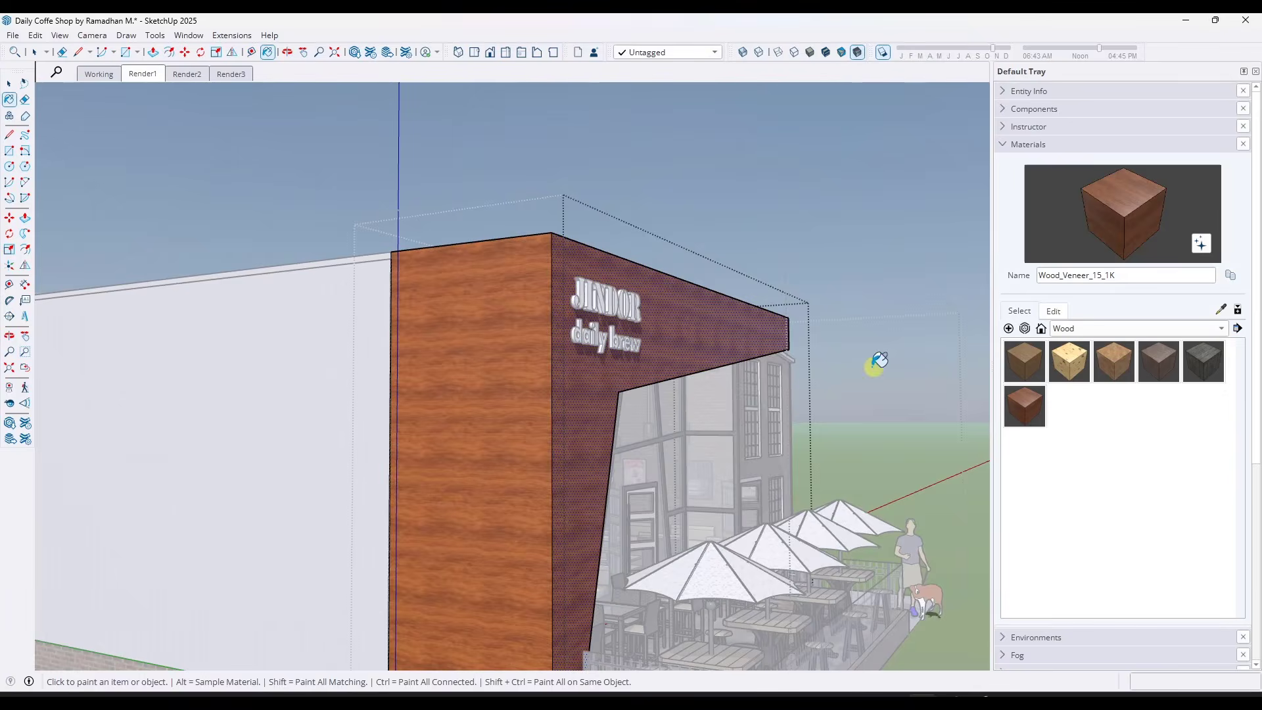
middle_drag(873, 361, 436, 313)
click(583, 156)
scroll(521, 277, up, 5)
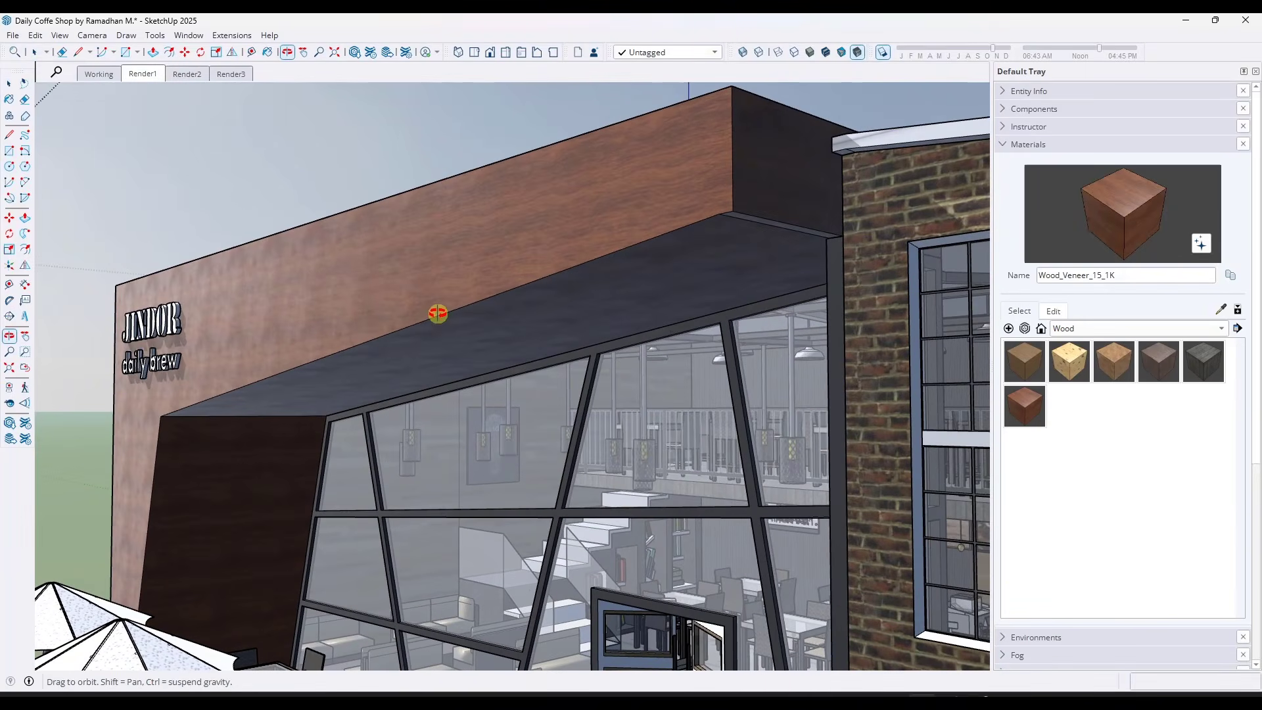
Edit Wood_Veneer_15_1K, try a roughness of 0.00 on the facade and settle on 0.73
click(1052, 312)
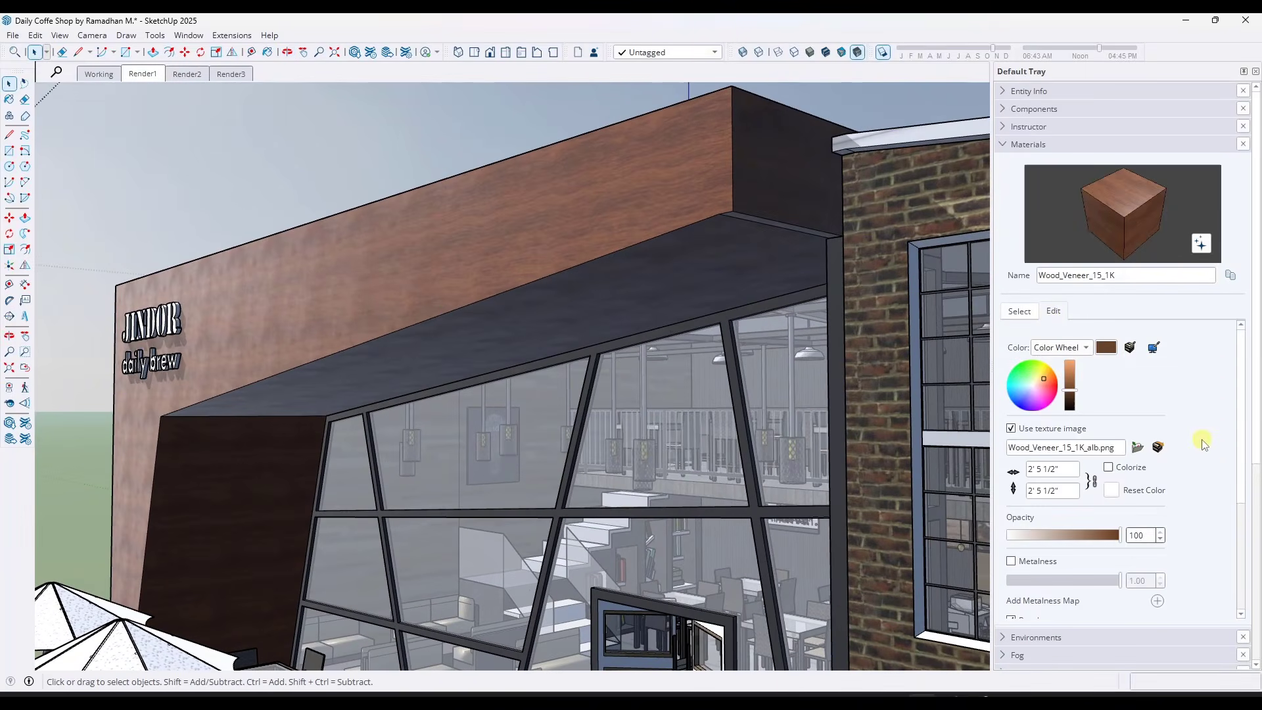
scroll(1203, 443, down, 5)
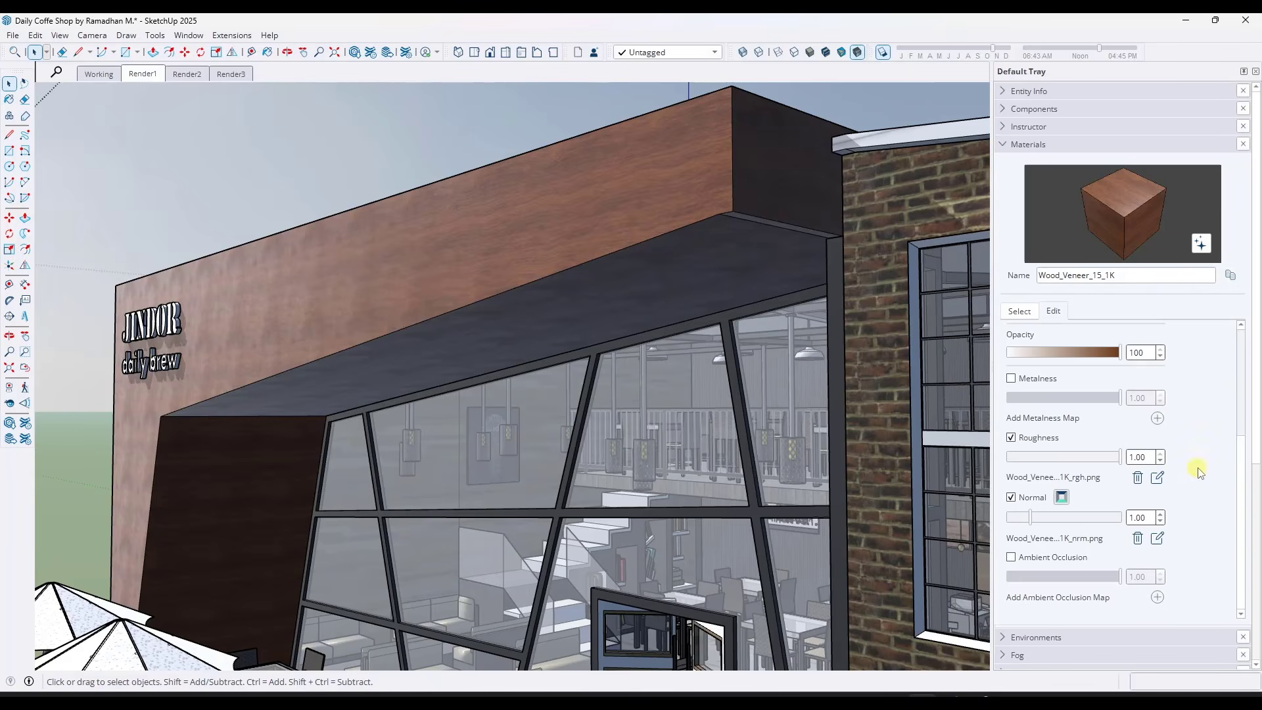
scroll(1198, 472, down, 2)
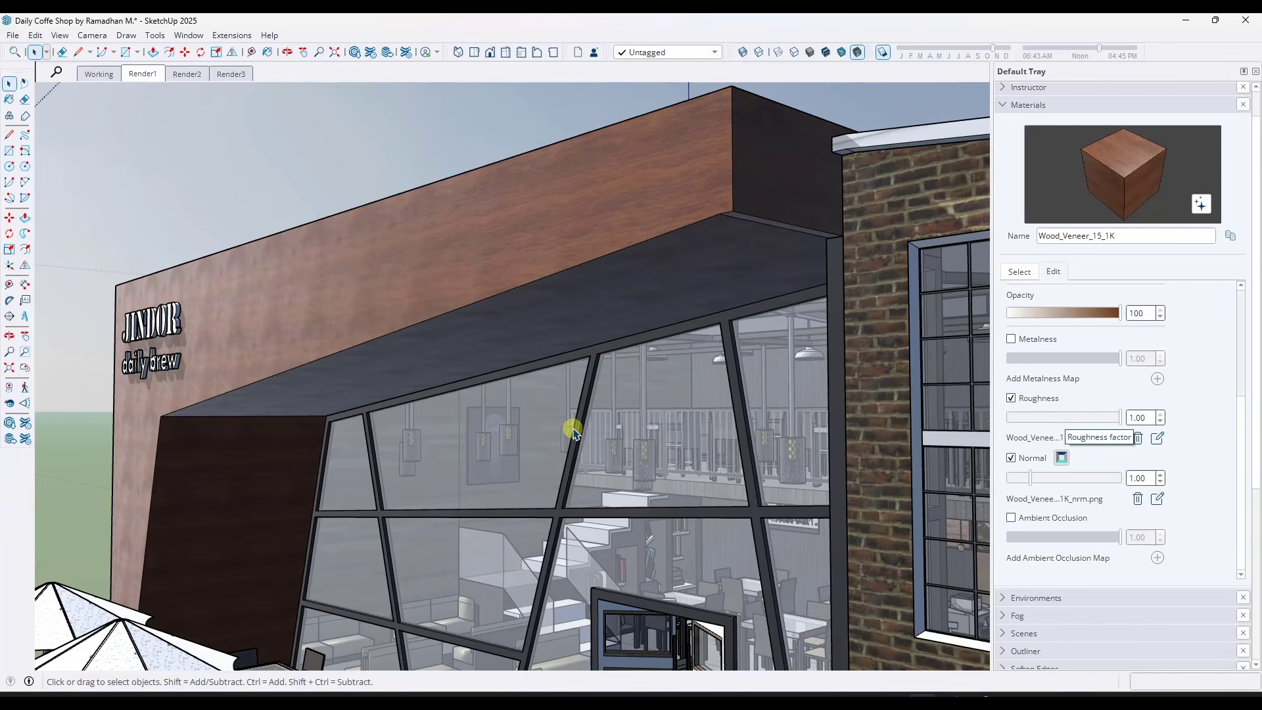
mouse_move(573, 429)
middle_down()
mouse_move(536, 424)
mouse_move(548, 426)
middle_up()
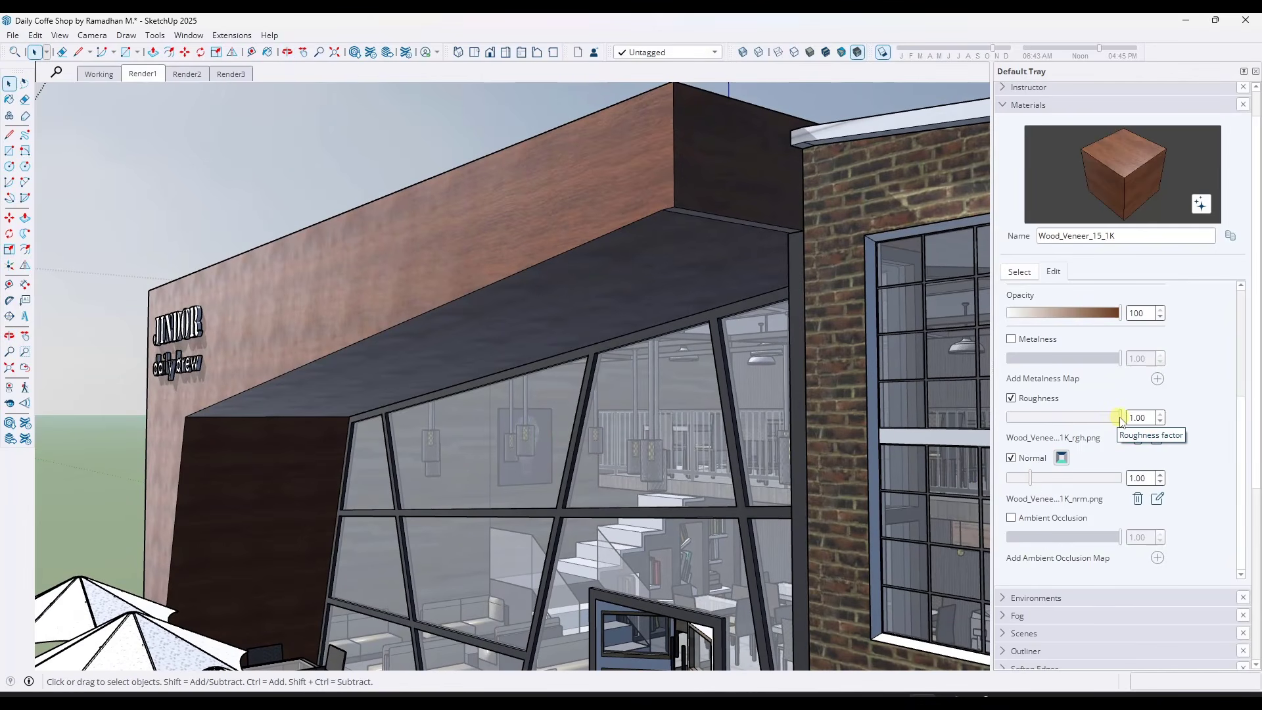
drag(1120, 419, 1012, 424)
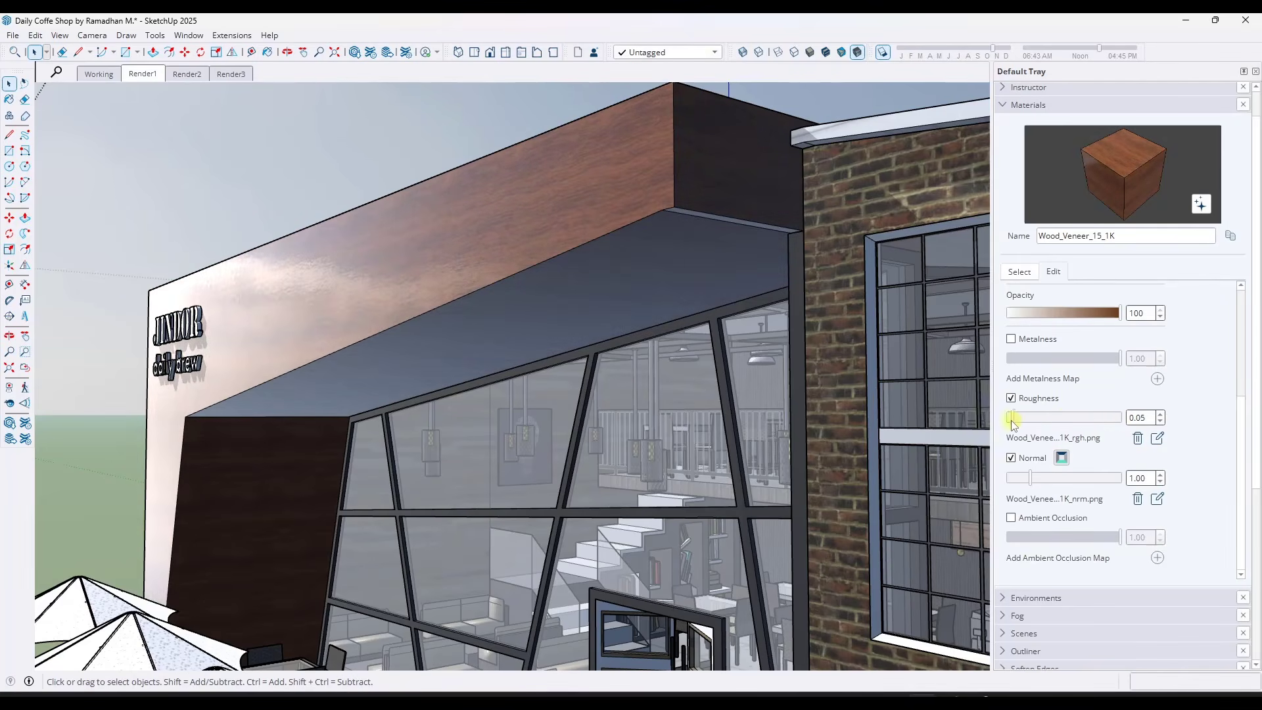
middle_drag(515, 428, 408, 388)
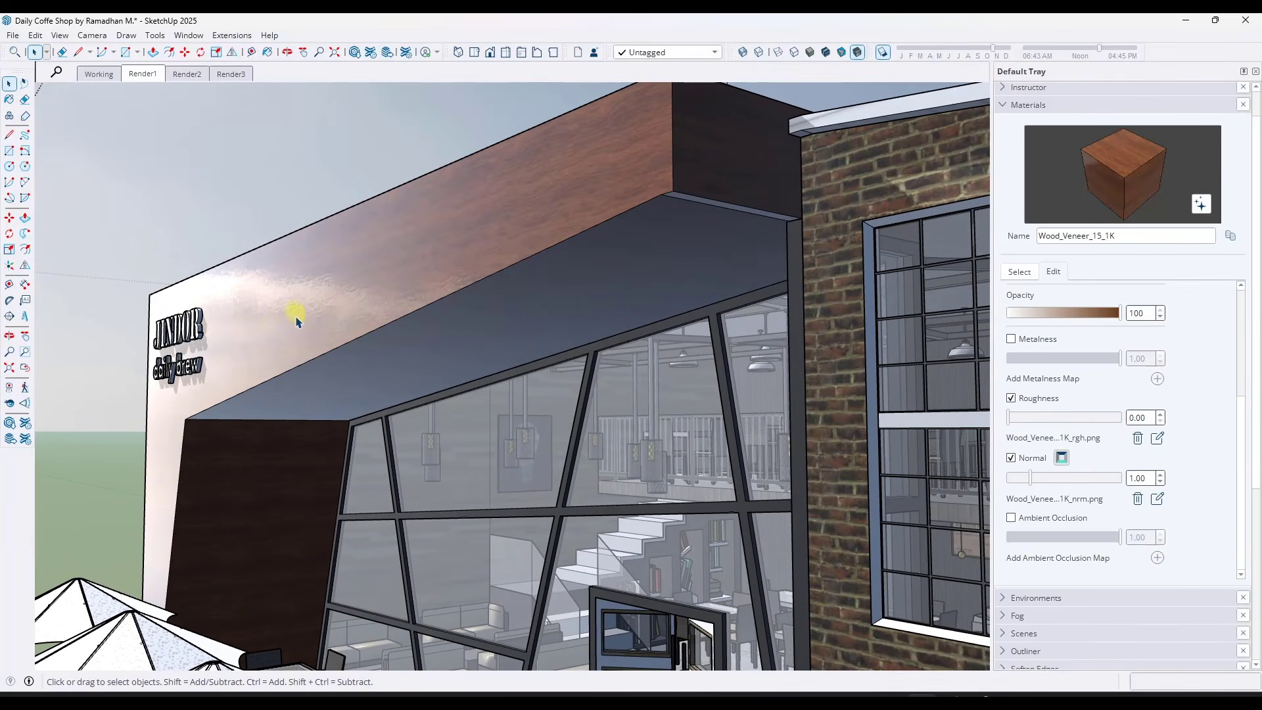
middle_drag(544, 357, 643, 374)
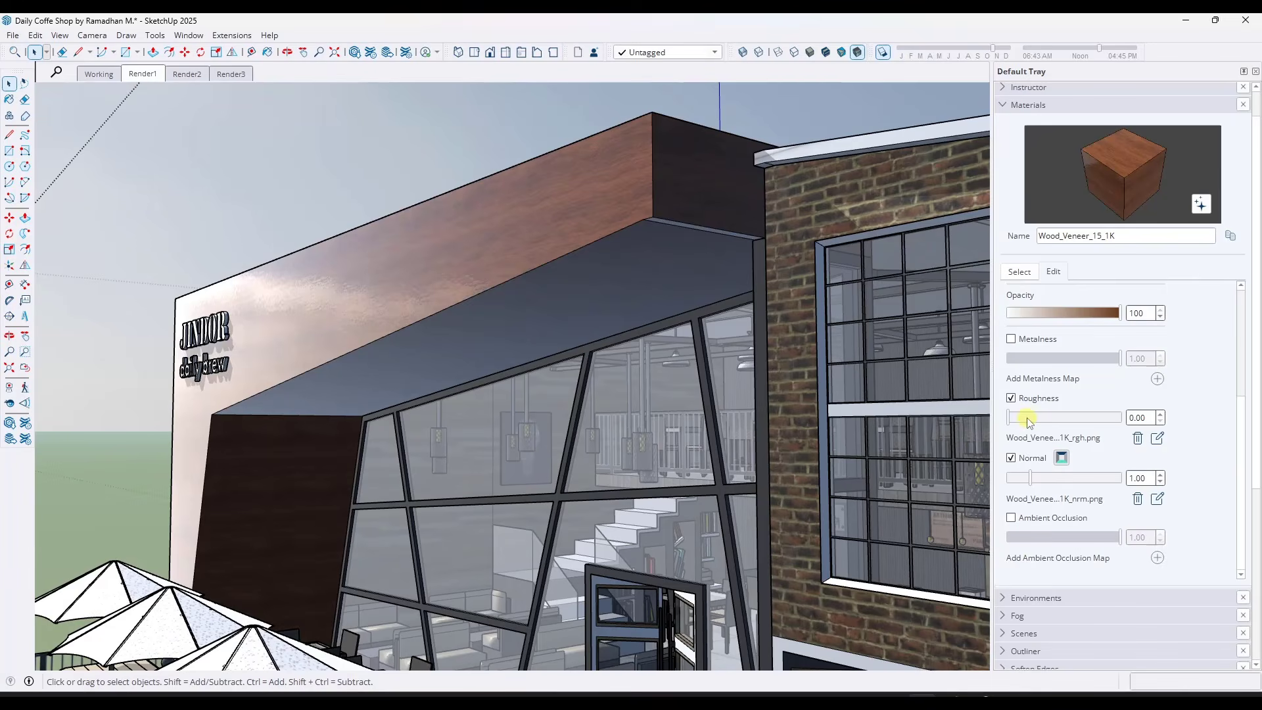
drag(1029, 420, 1094, 426)
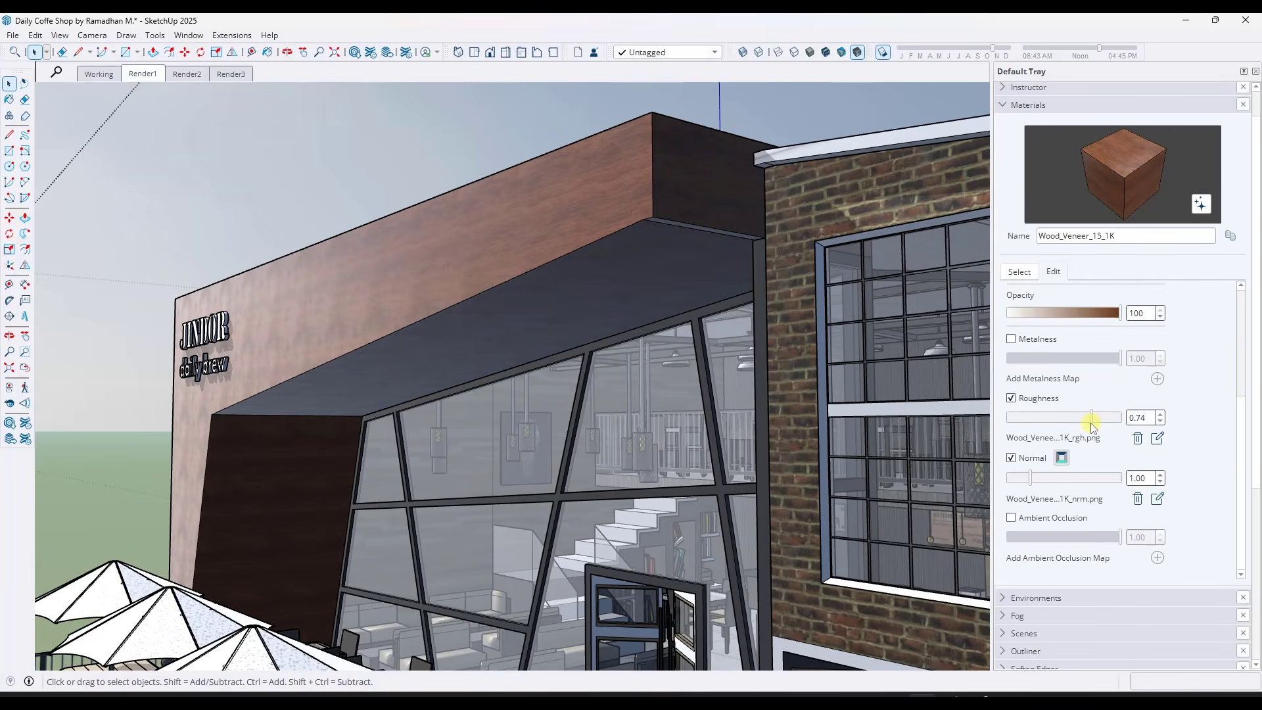
Test the wood veneer's normal scale at 5.00 on the facade and bring it down to 4.18
click(1033, 481)
drag(1096, 483, 1046, 483)
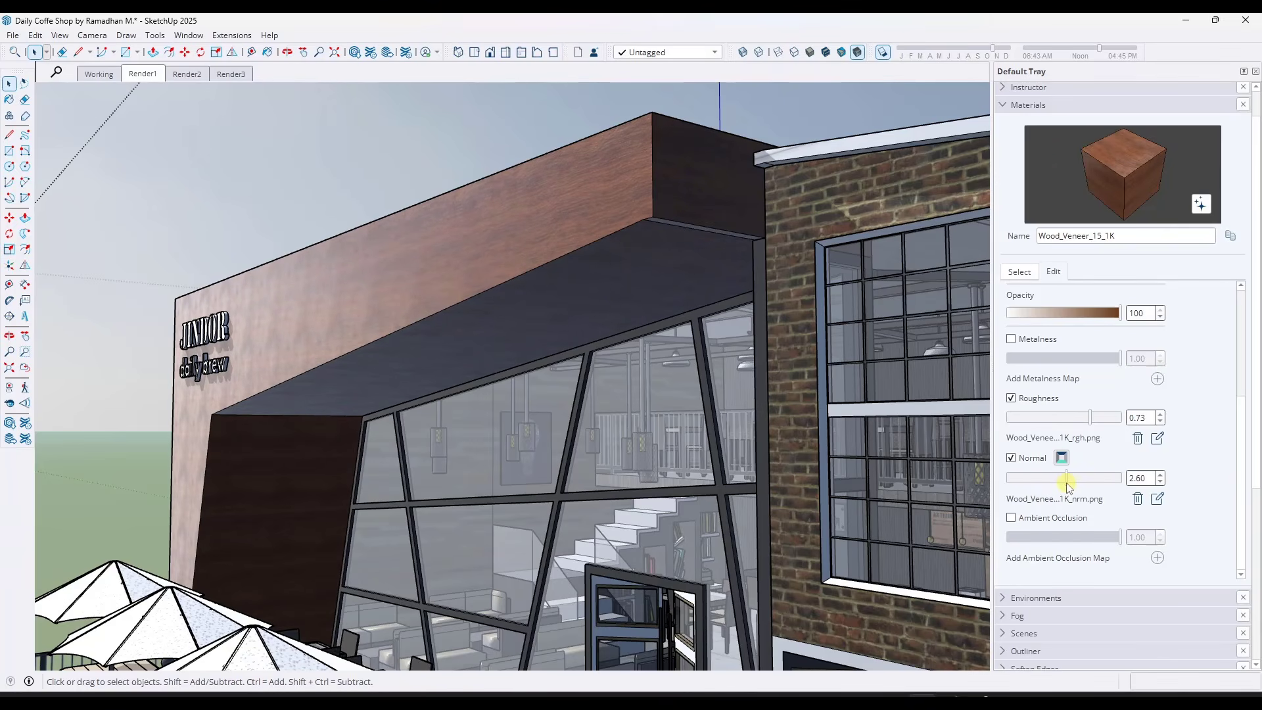
drag(1074, 485, 1158, 486)
scroll(482, 240, up, 4)
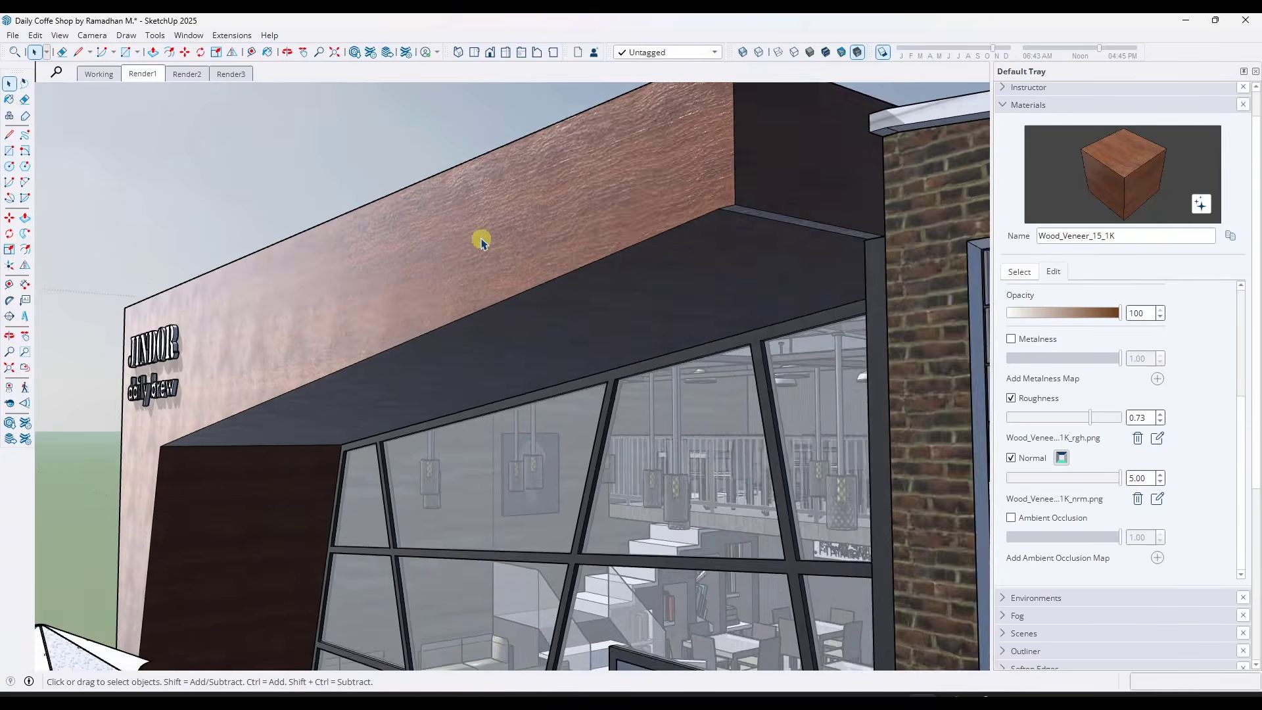
middle_drag(512, 265, 473, 262)
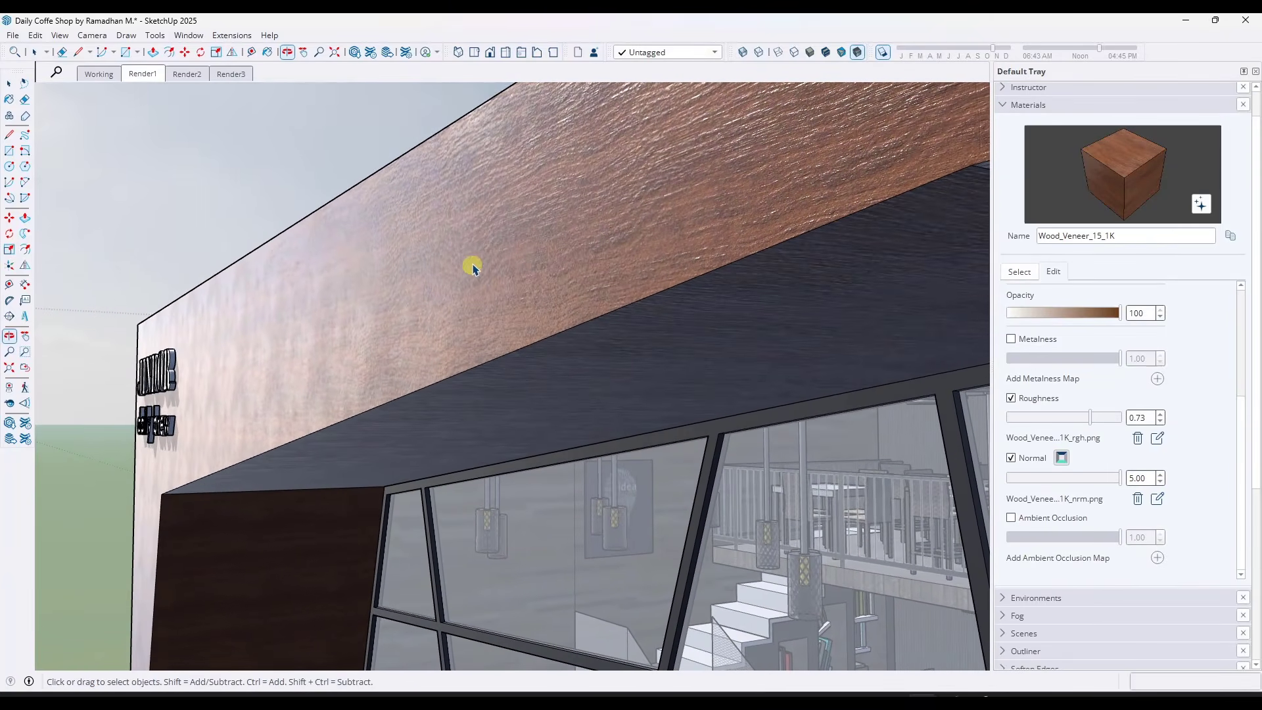
drag(1115, 479, 1030, 484)
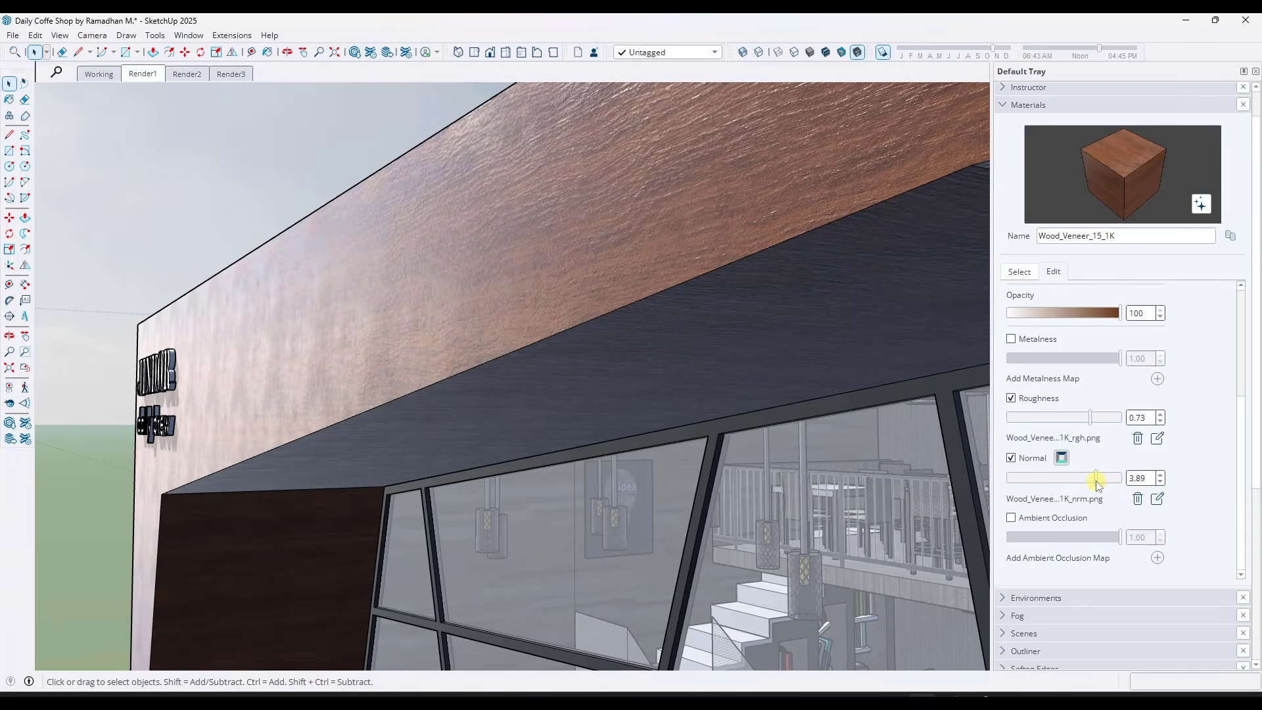
middle_drag(523, 297, 547, 337)
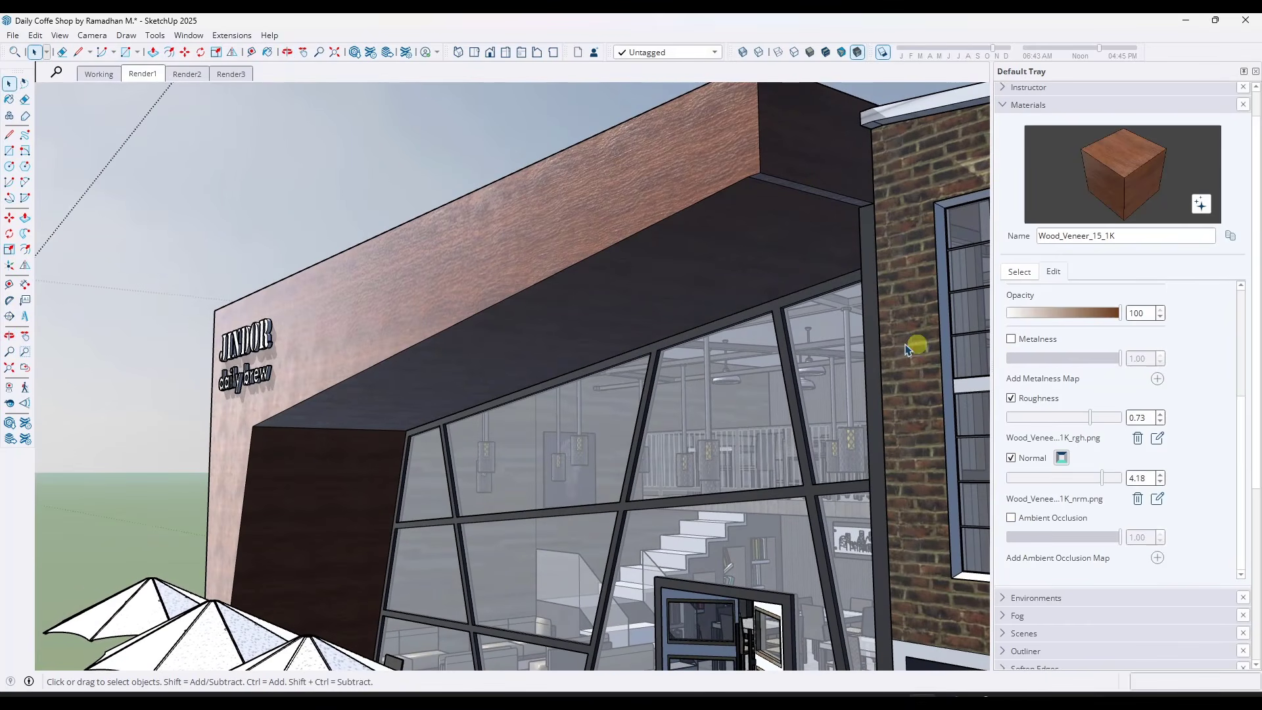
scroll(487, 362, down, 3)
middle_drag(493, 360, 605, 368)
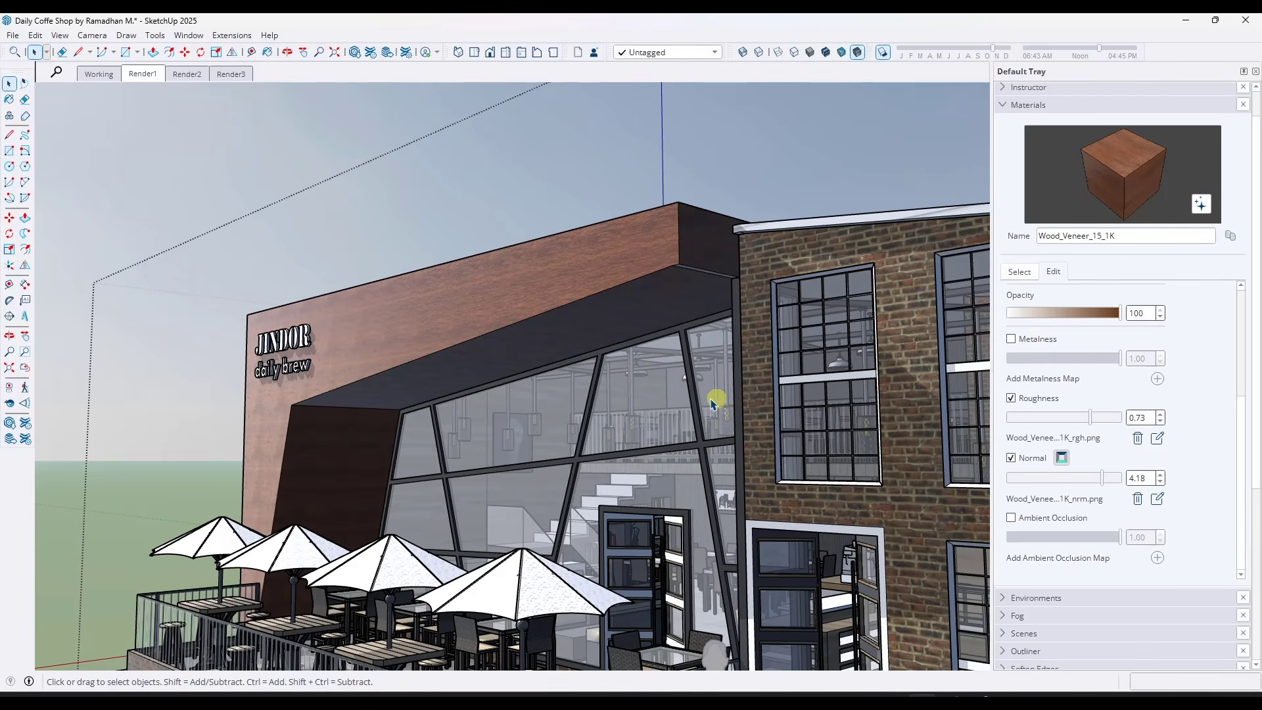
Sample the angled glass wall's dark frame material, Color_007, and set its metalness to 1.00 and roughness to 0.32
scroll(747, 464, up, 2)
scroll(746, 463, up, 3)
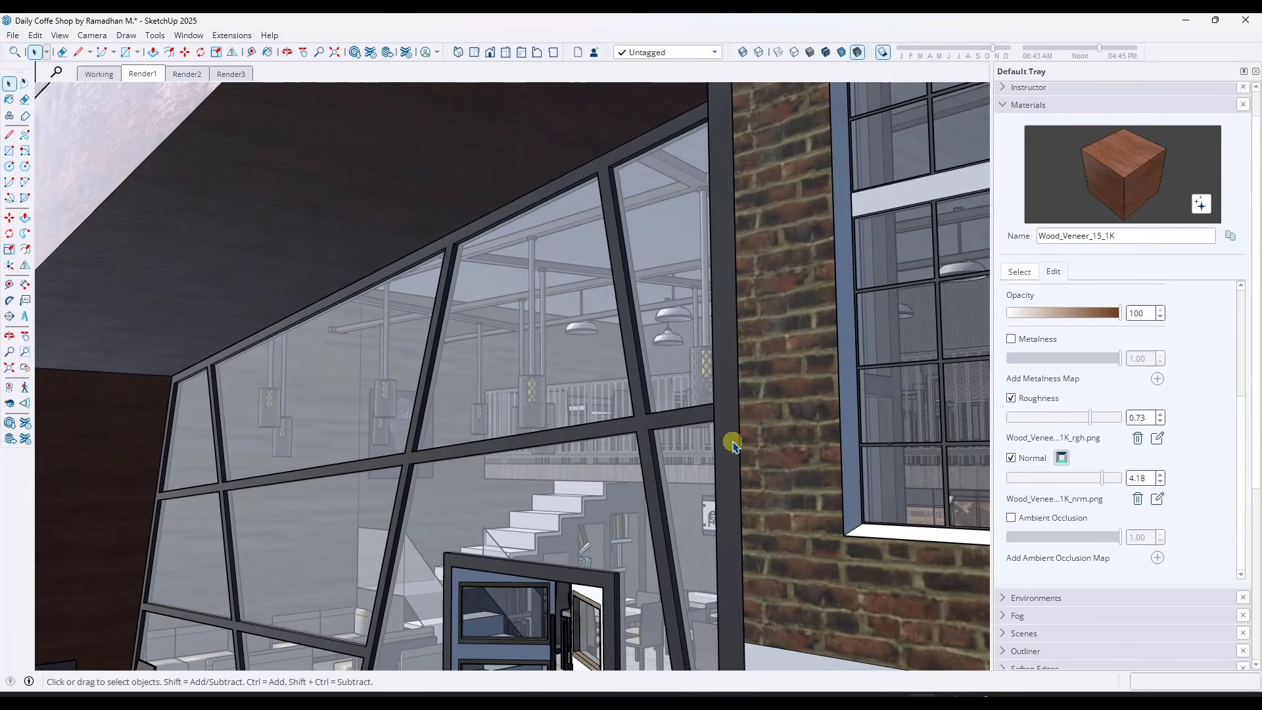
click(1020, 272)
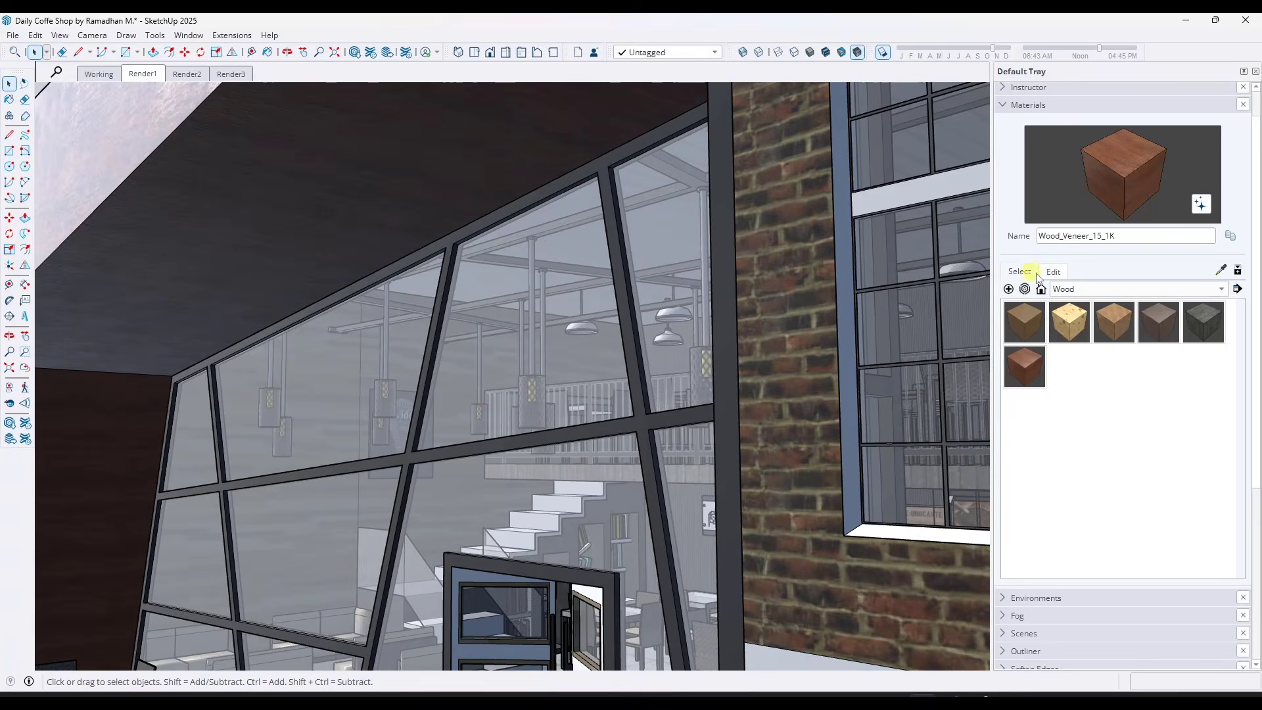
click(1222, 270)
click(727, 357)
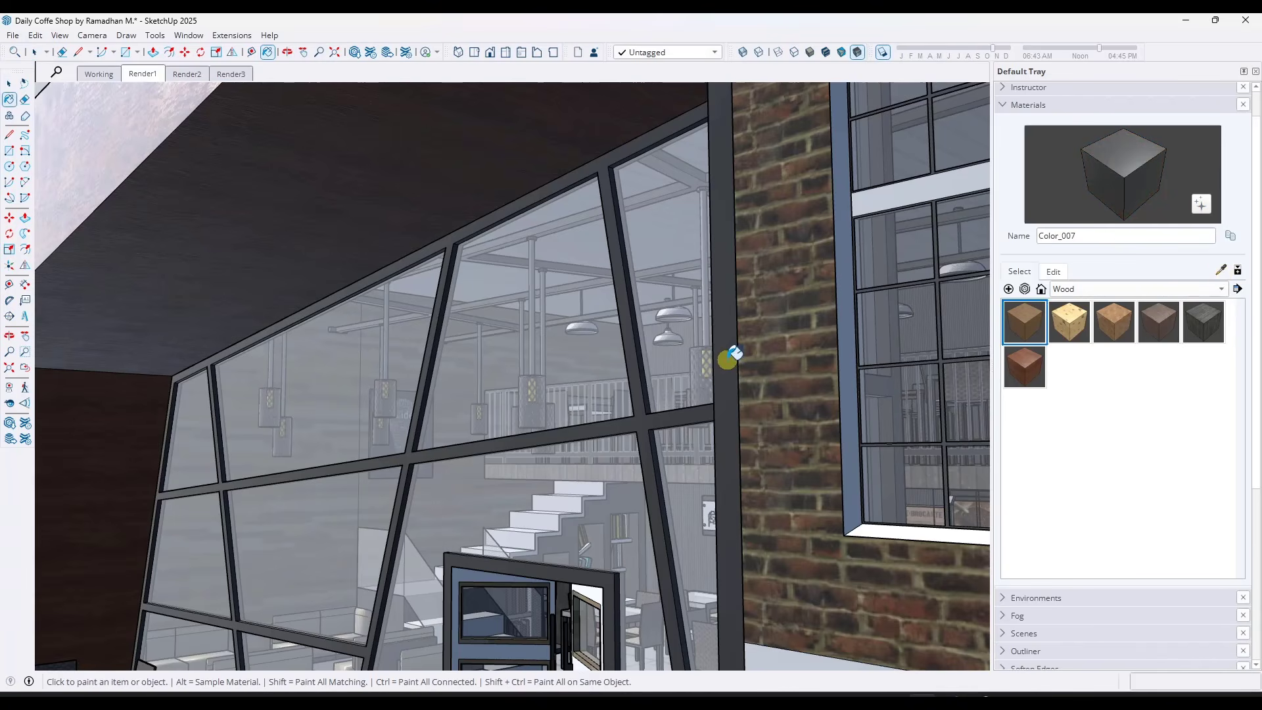
click(1054, 272)
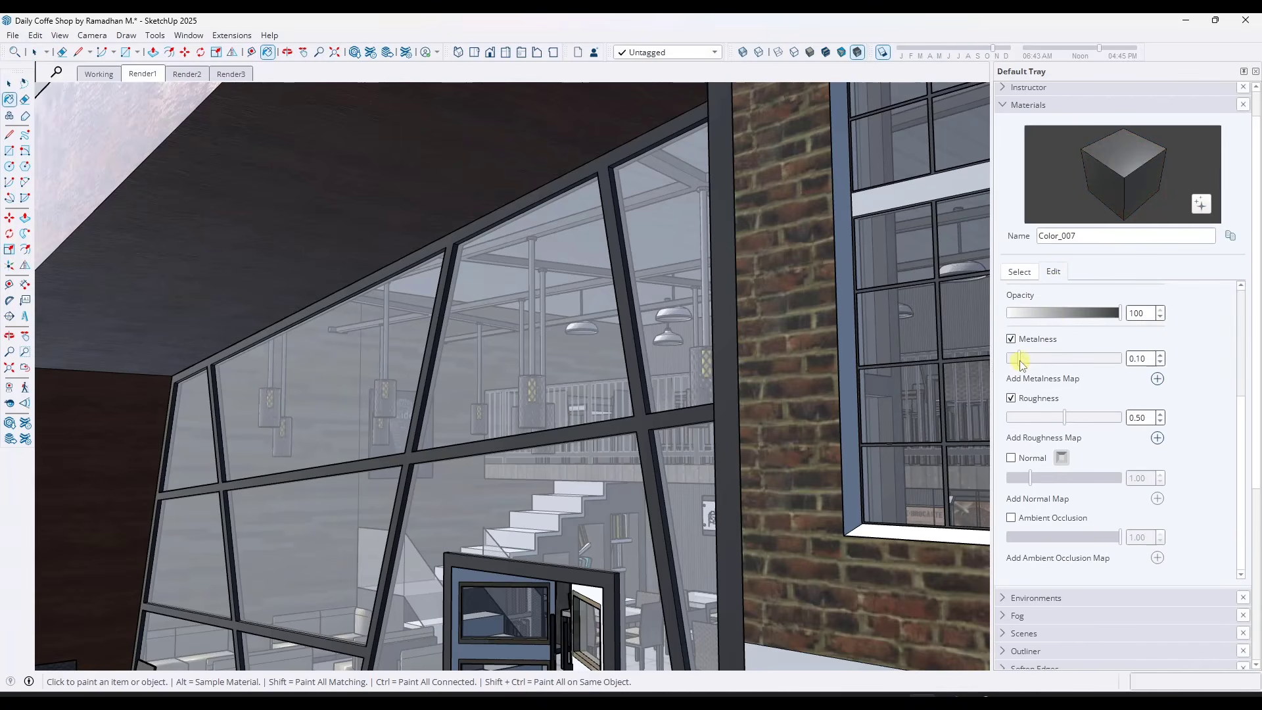
drag(1037, 361, 1162, 360)
mouse_move(1066, 420)
mouse_down()
mouse_move(994, 424)
mouse_move(1044, 421)
mouse_up()
mouse_move(751, 420)
middle_down()
mouse_move(645, 445)
mouse_move(738, 479)
mouse_move(783, 467)
mouse_move(690, 434)
middle_up()
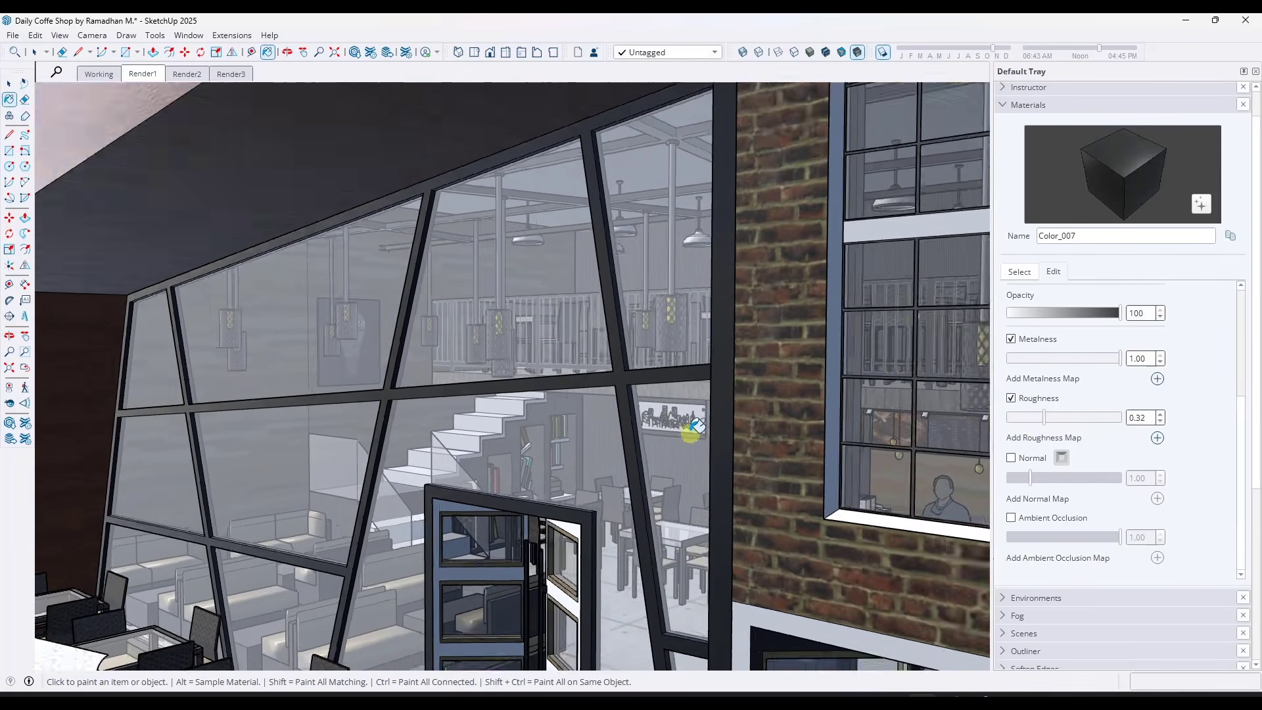
Sample the patio umbrella pole's material and set its metalness to 1.00
scroll(685, 413, down, 8)
scroll(554, 526, up, 7)
scroll(634, 487, up, 2)
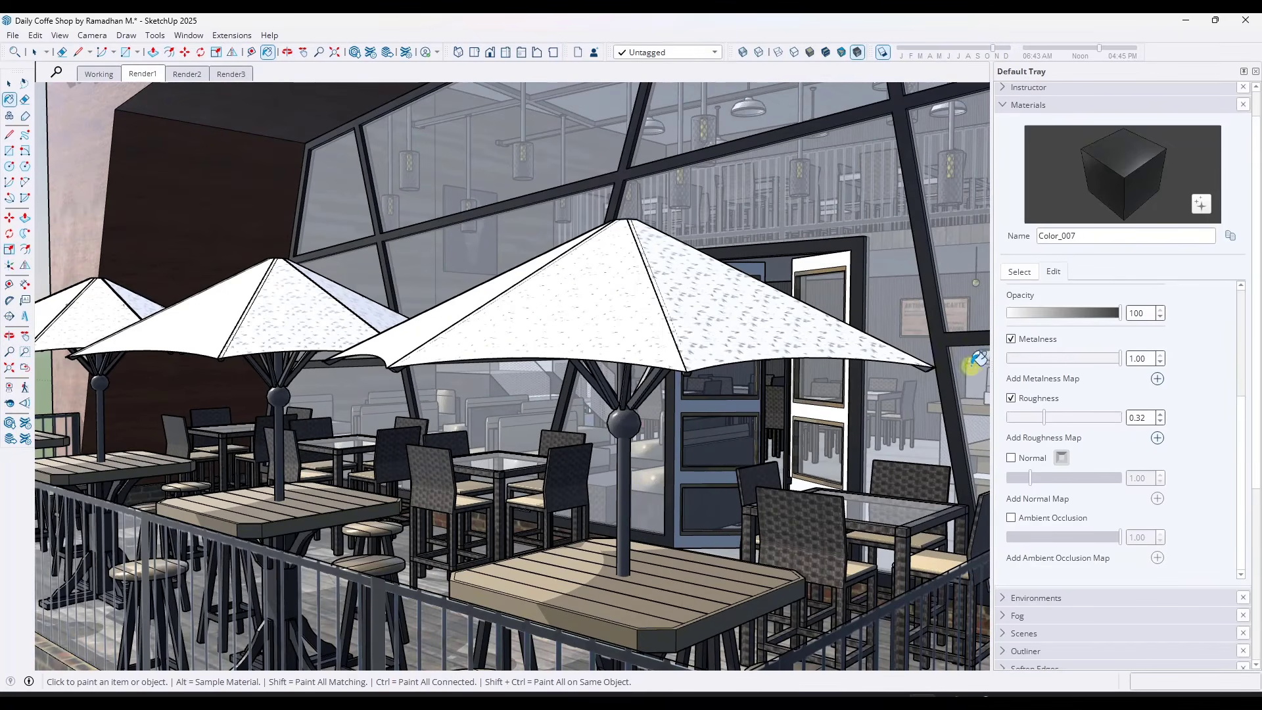
click(1019, 271)
click(1221, 270)
click(632, 419)
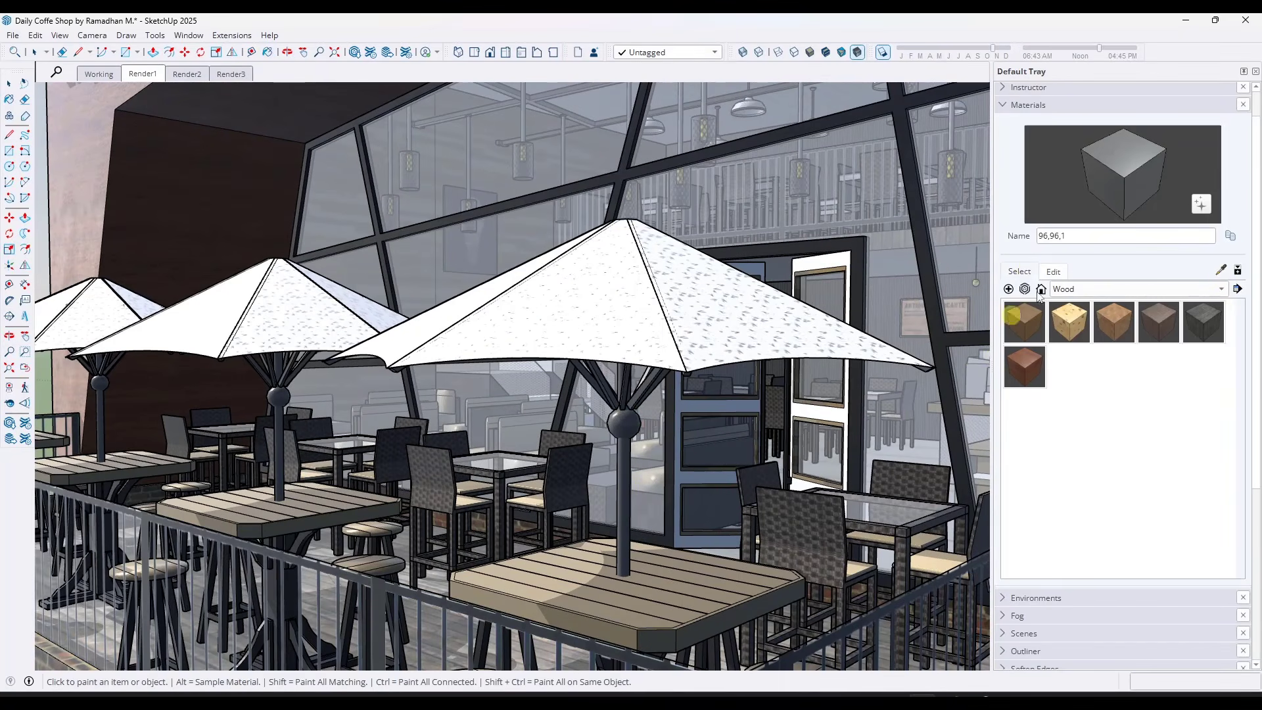
click(1053, 271)
drag(1063, 361, 1135, 358)
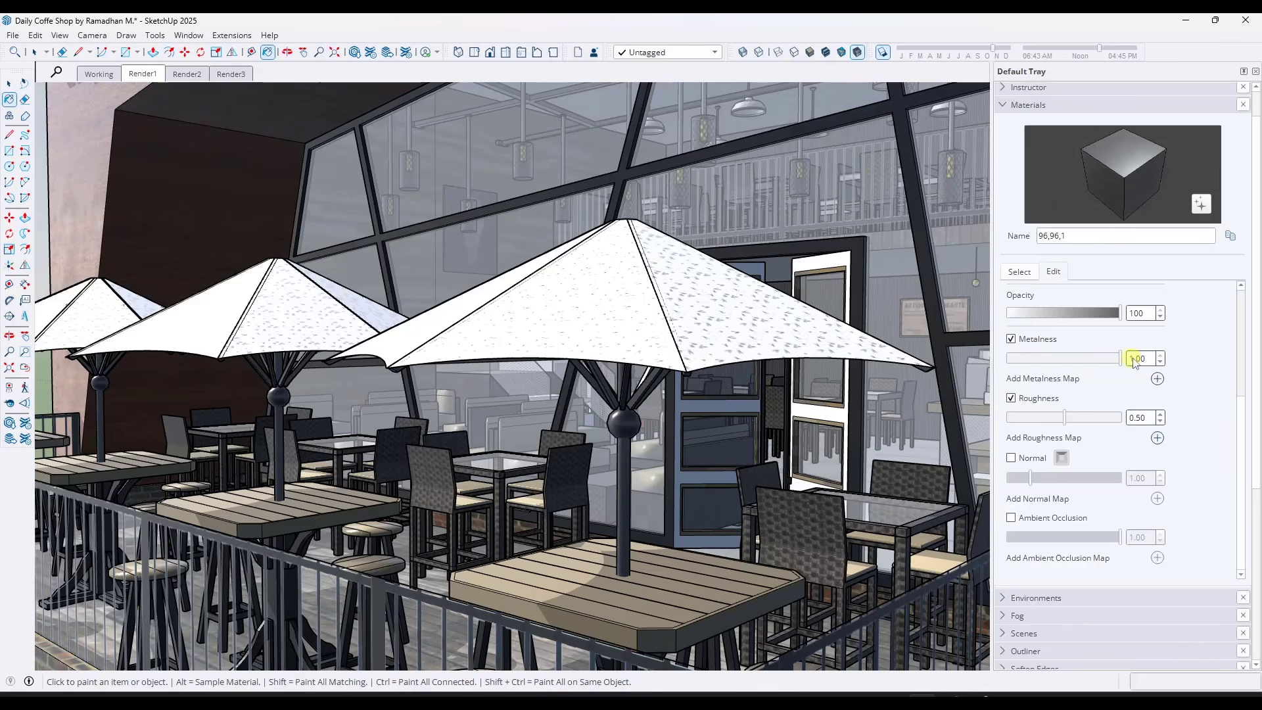
middle_drag(613, 439, 756, 387)
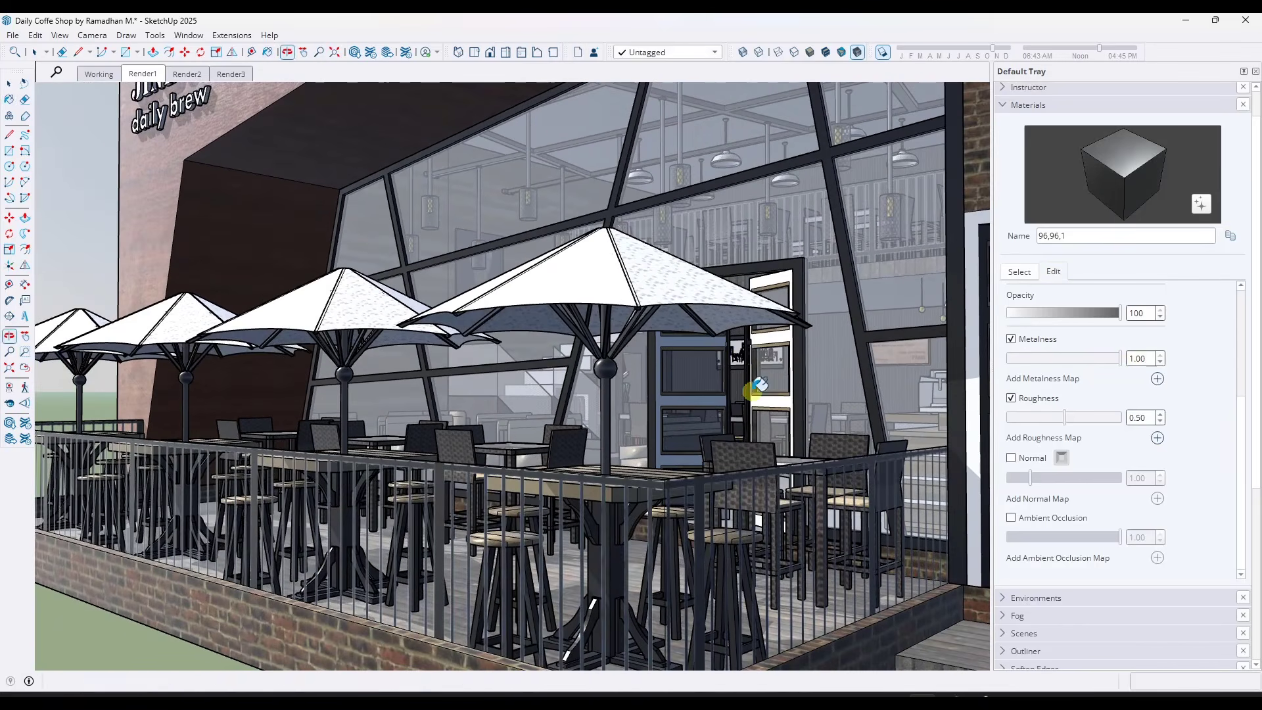
Sample the brick facade's window grid bar material, [Color_006]2, and set its metalness to 1.00 and roughness to 0.17
scroll(739, 354, down, 5)
scroll(546, 373, down, 1)
middle_drag(547, 373, 718, 169)
scroll(625, 282, up, 10)
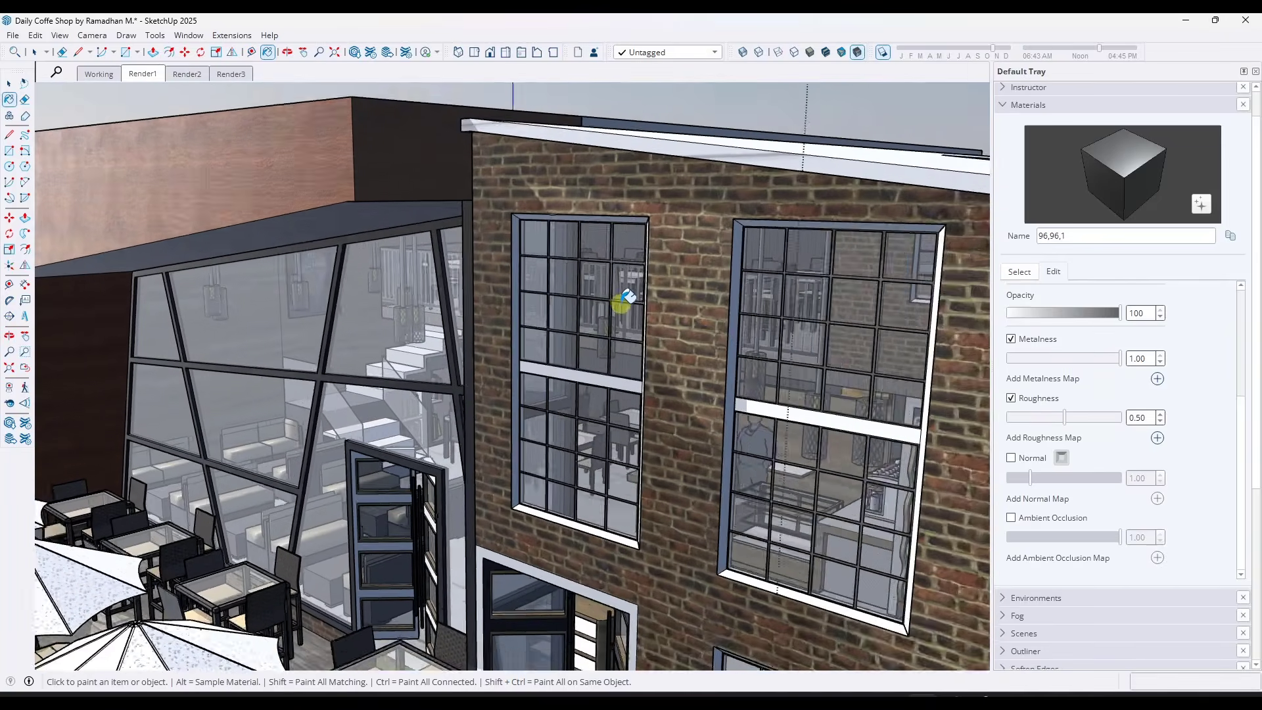
key(space)
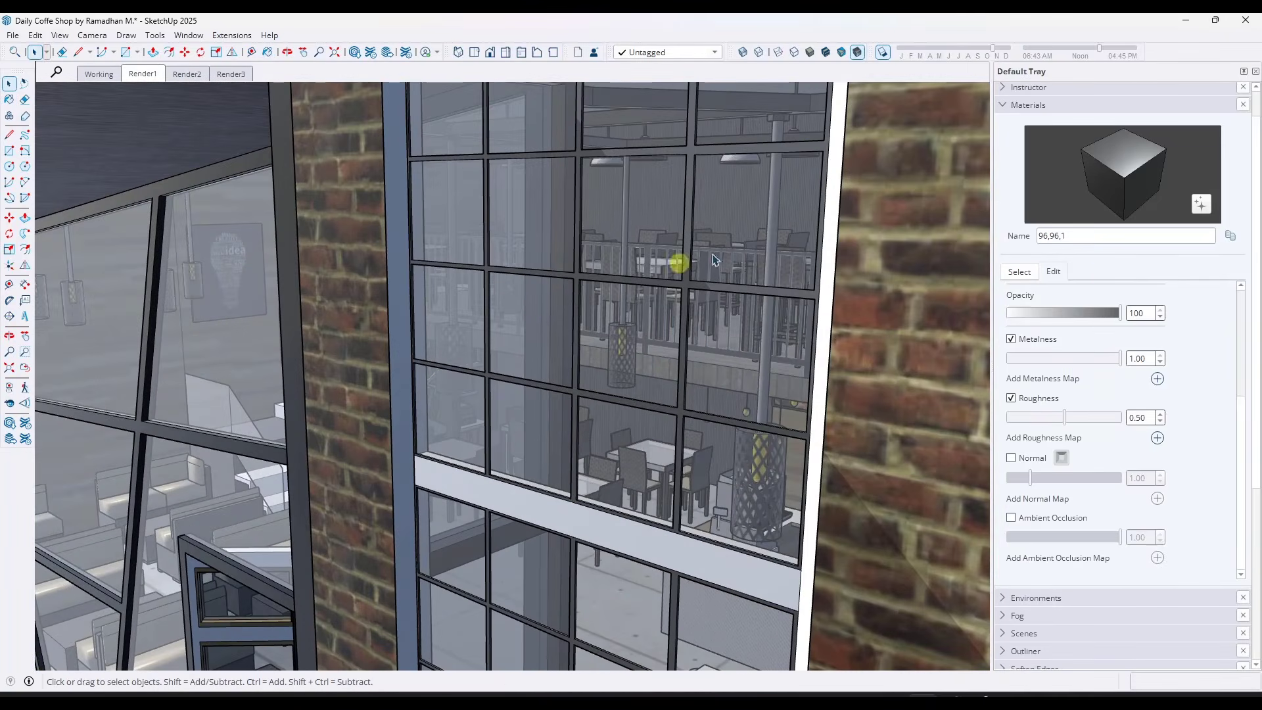
click(1019, 271)
click(1220, 270)
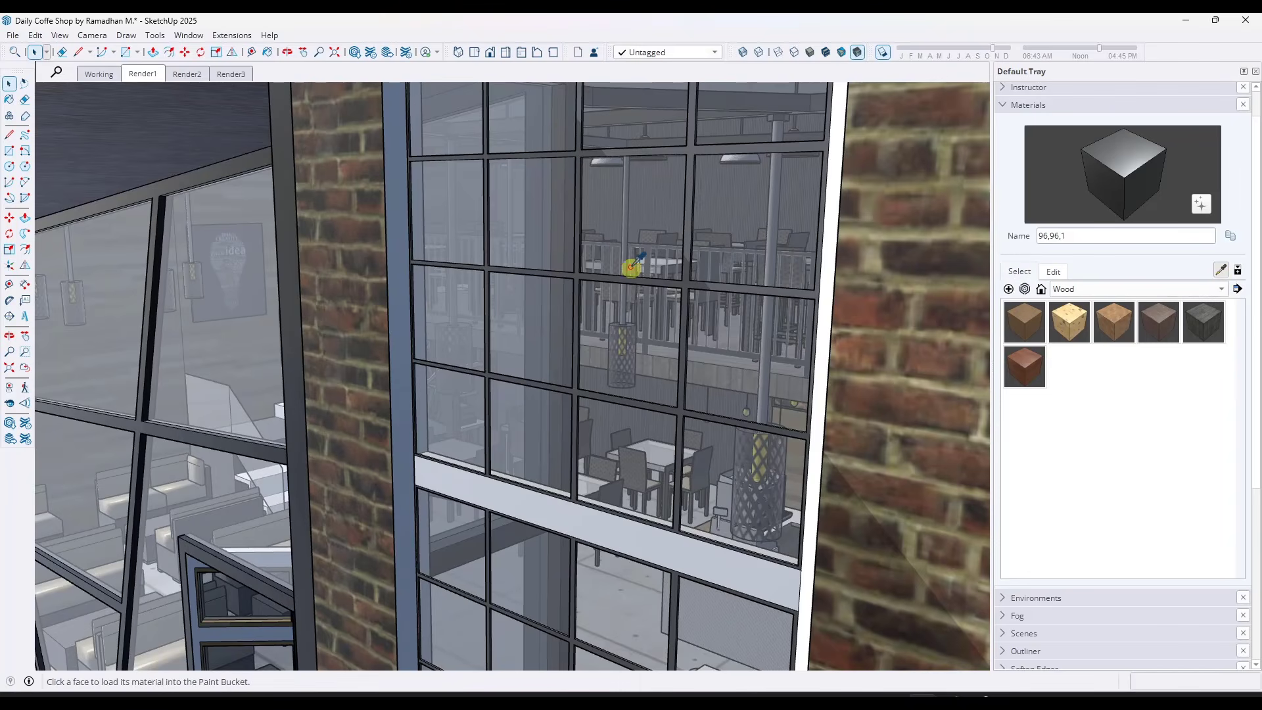
click(577, 272)
scroll(648, 273, up, 2)
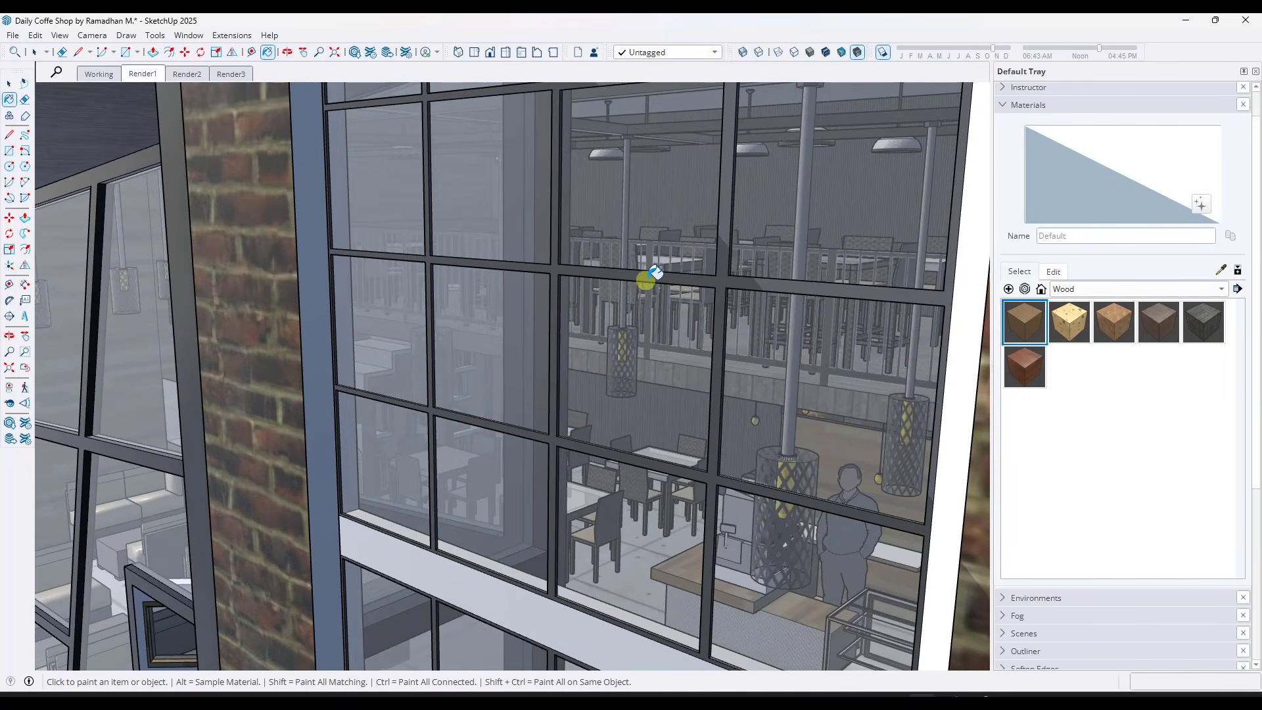
alt+click(727, 276)
click(1053, 271)
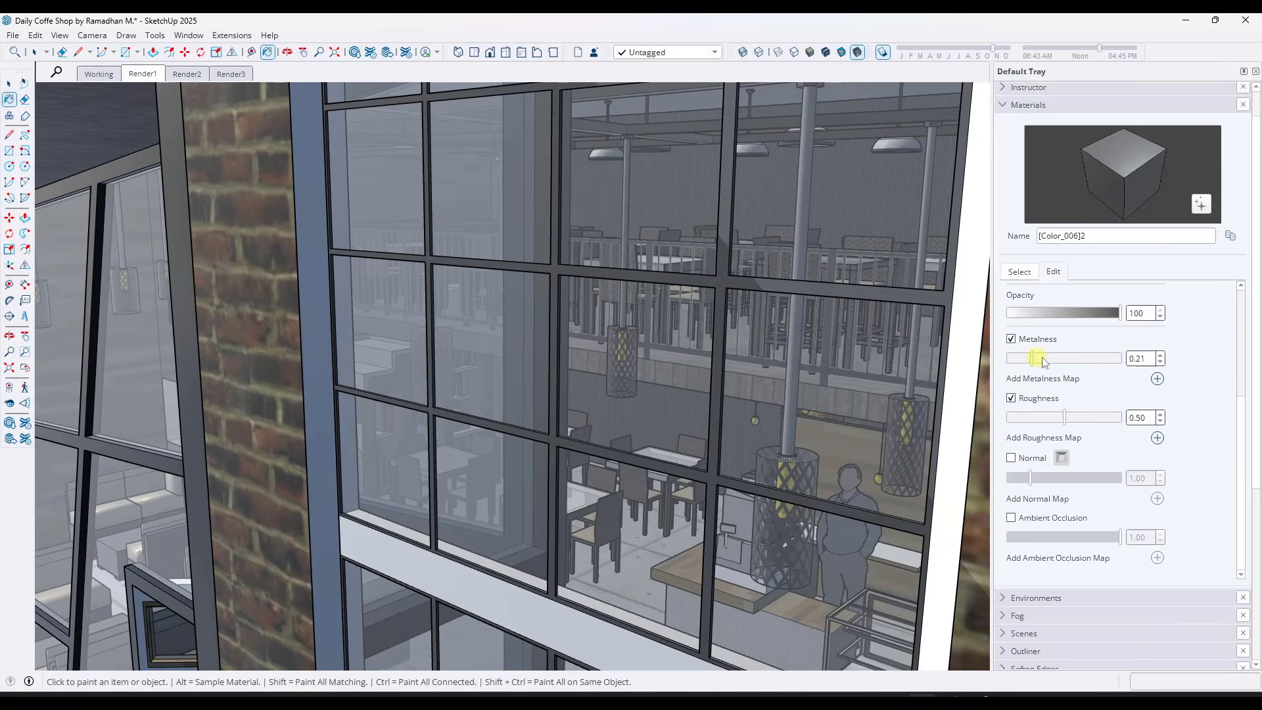
drag(1048, 419, 1027, 418)
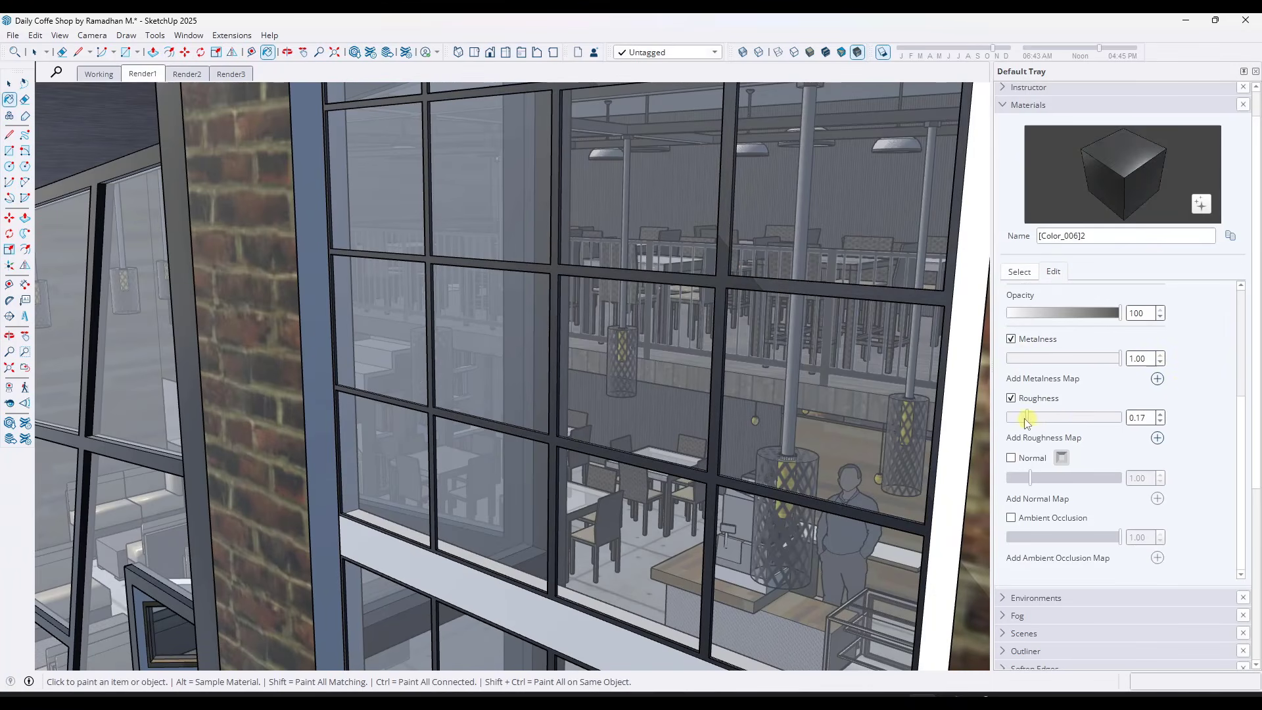
scroll(781, 290, down, 5)
scroll(718, 327, down, 6)
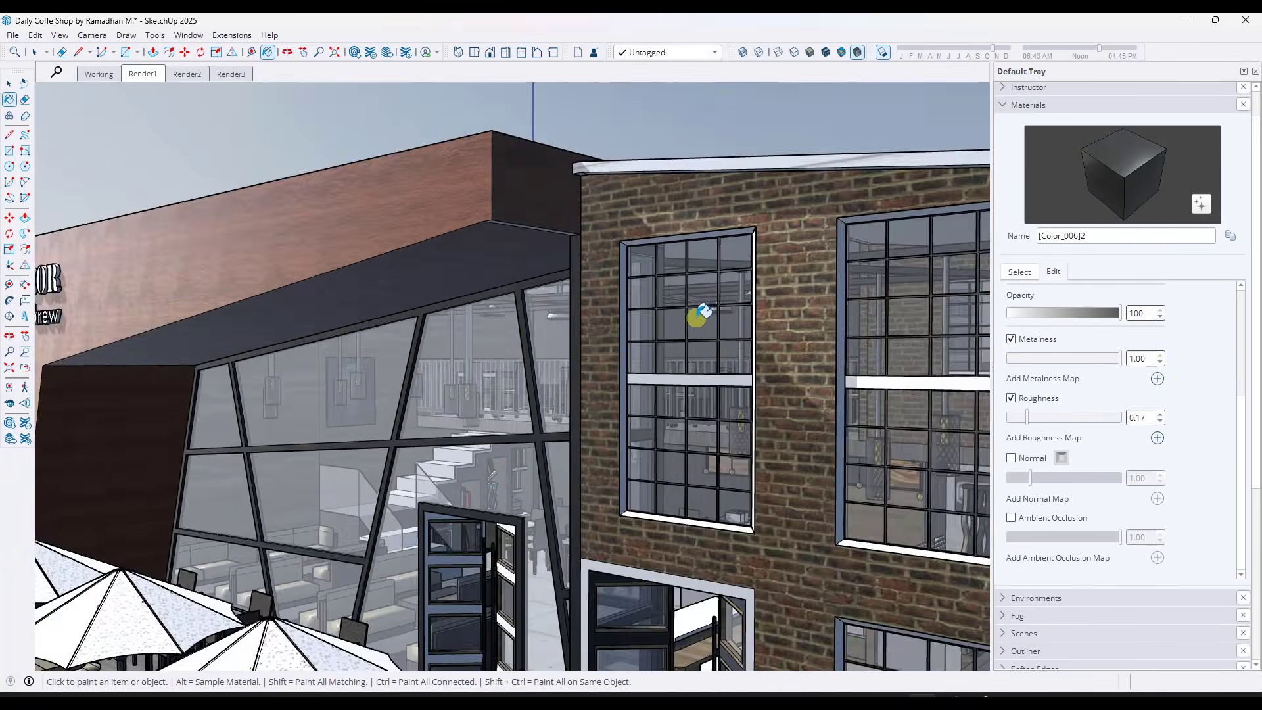
mouse_move(638, 314)
middle_down()
mouse_move(647, 451)
mouse_move(607, 407)
middle_up()
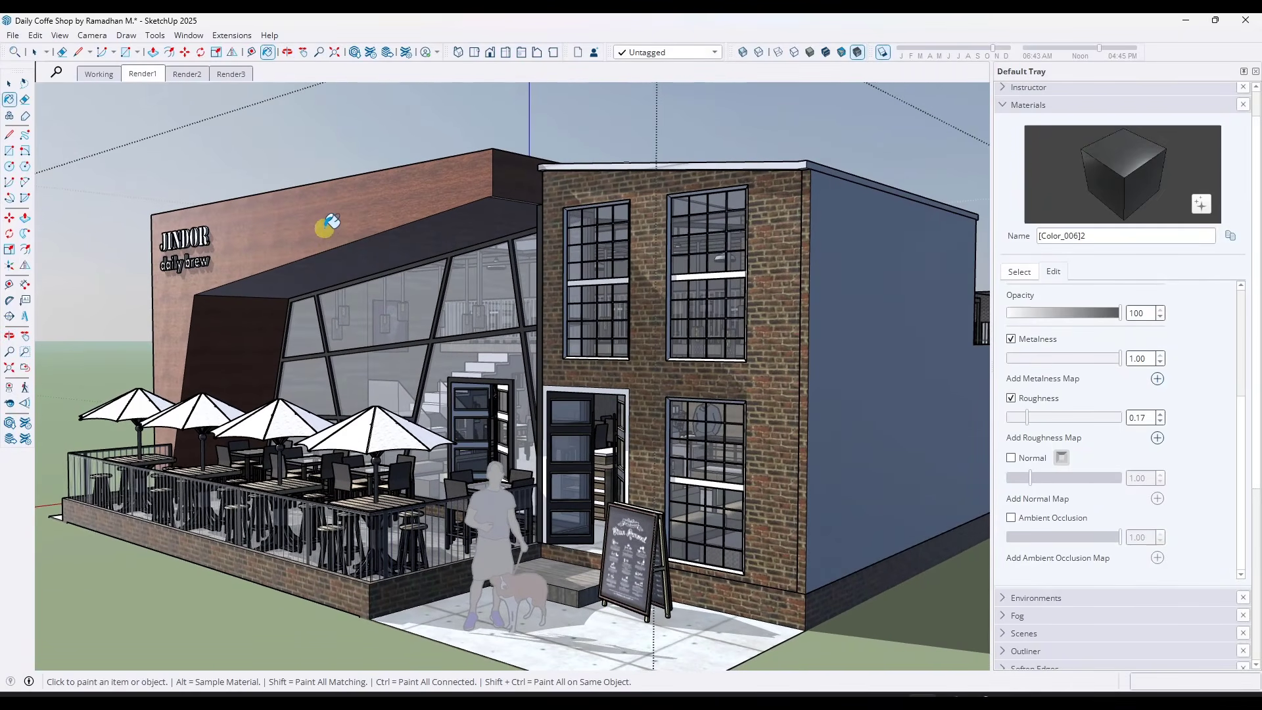
Draw a rectangle about 3' 3 5/8" by 3' 8 3/8" on the white paving in front of the chalkboard sign
key(space)
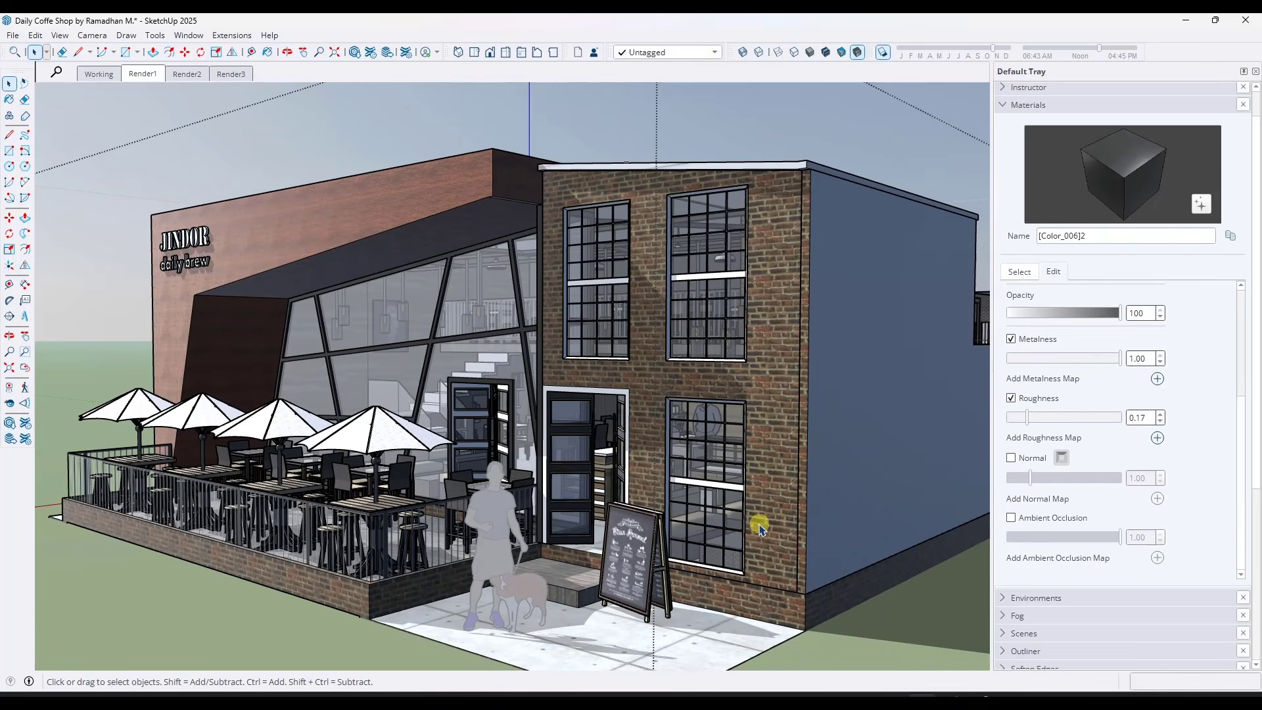
scroll(840, 627, down, 1)
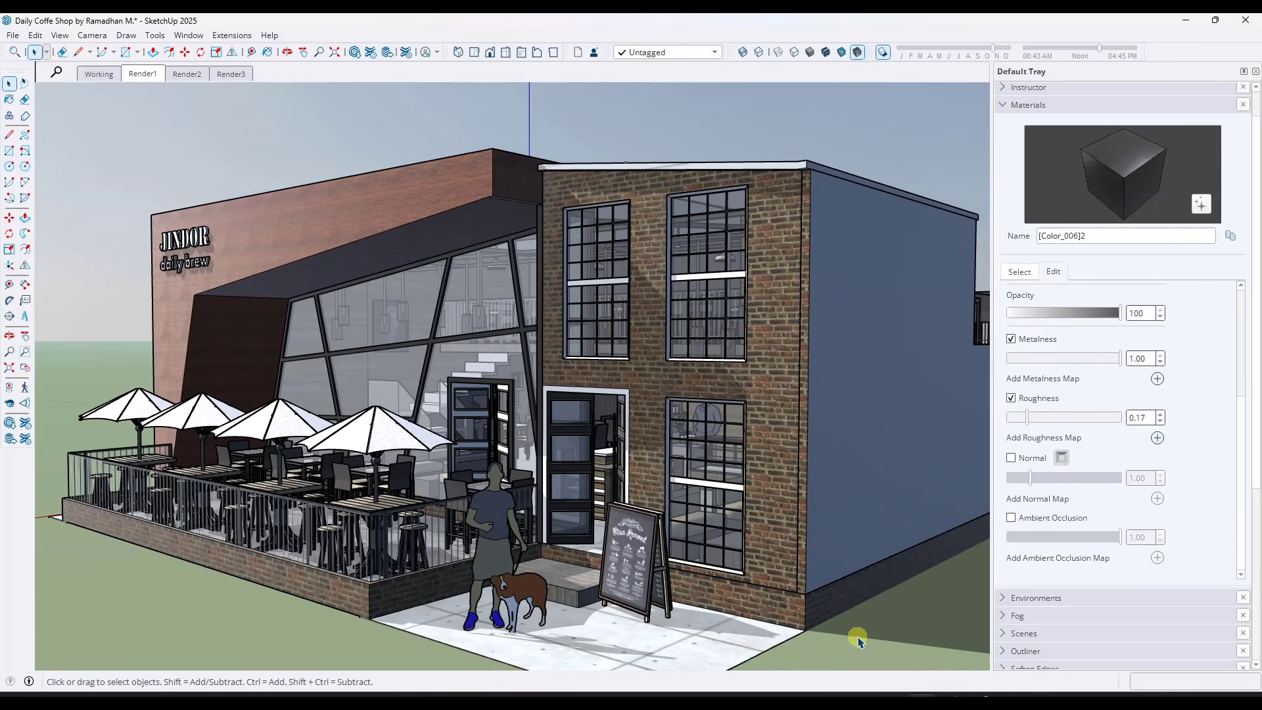
scroll(845, 631, down, 3)
middle_drag(723, 319, 725, 355)
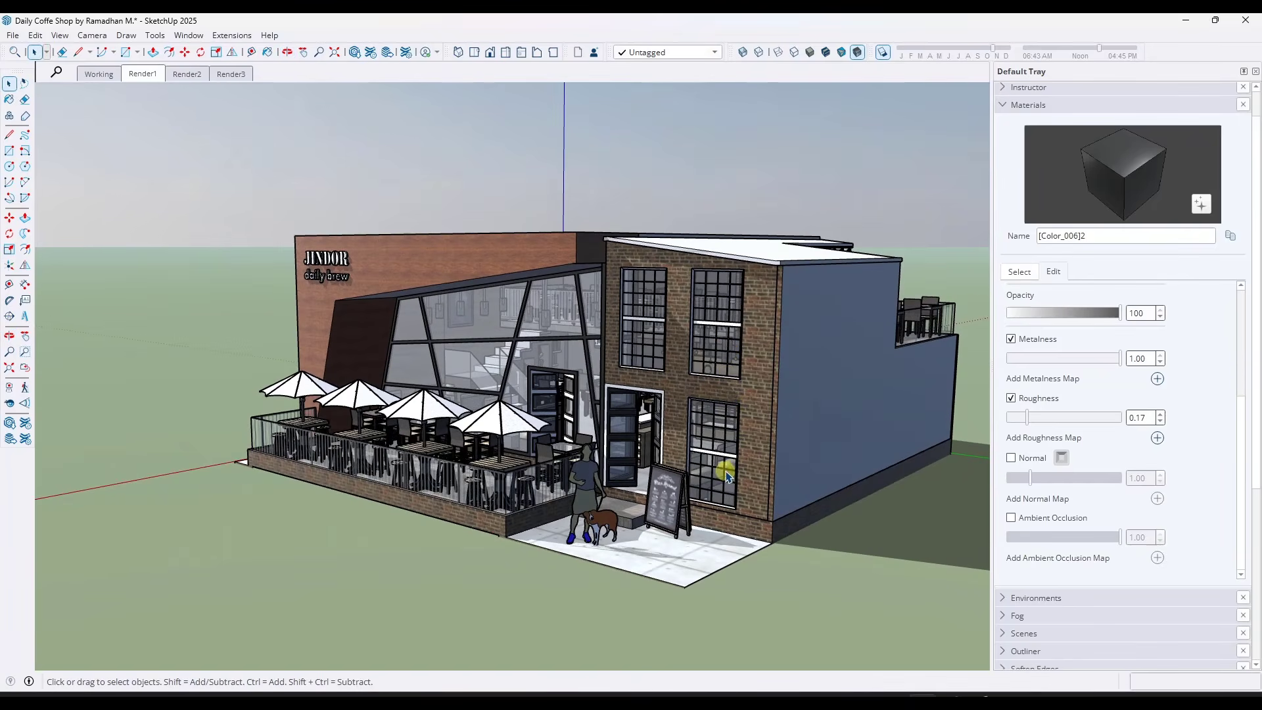
scroll(664, 564, up, 3)
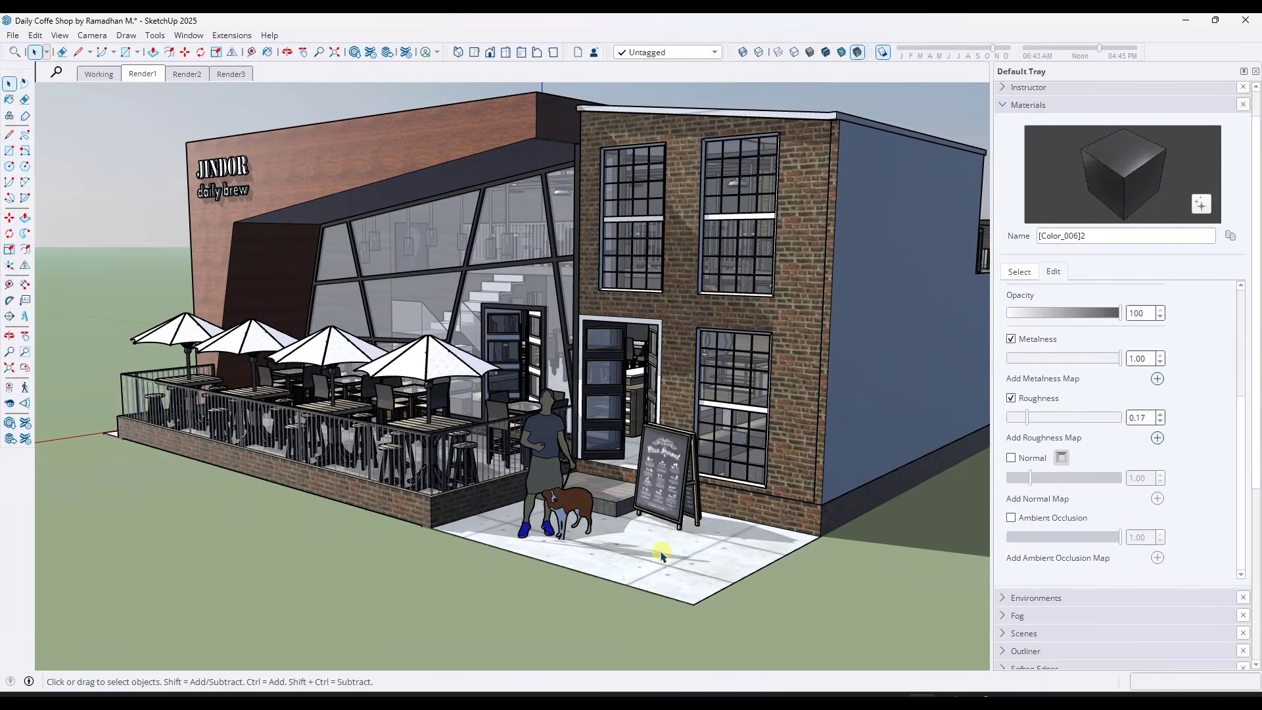
key(r)
click(649, 539)
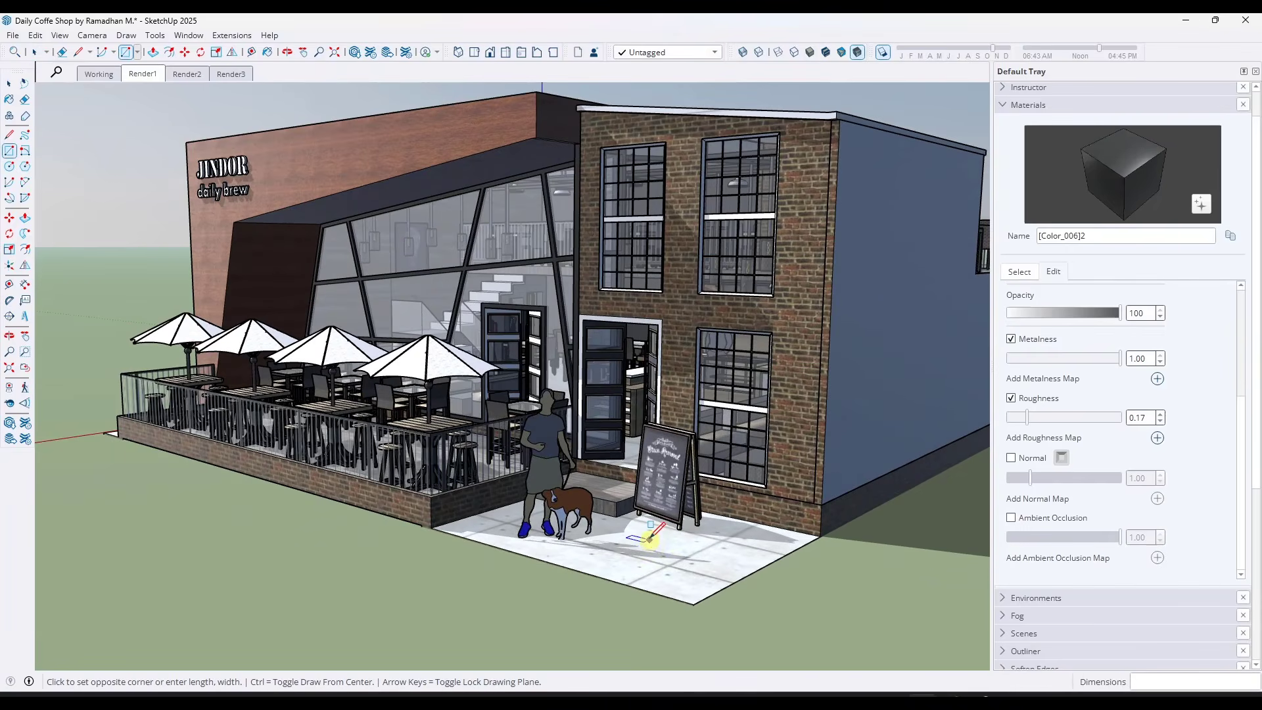
click(687, 581)
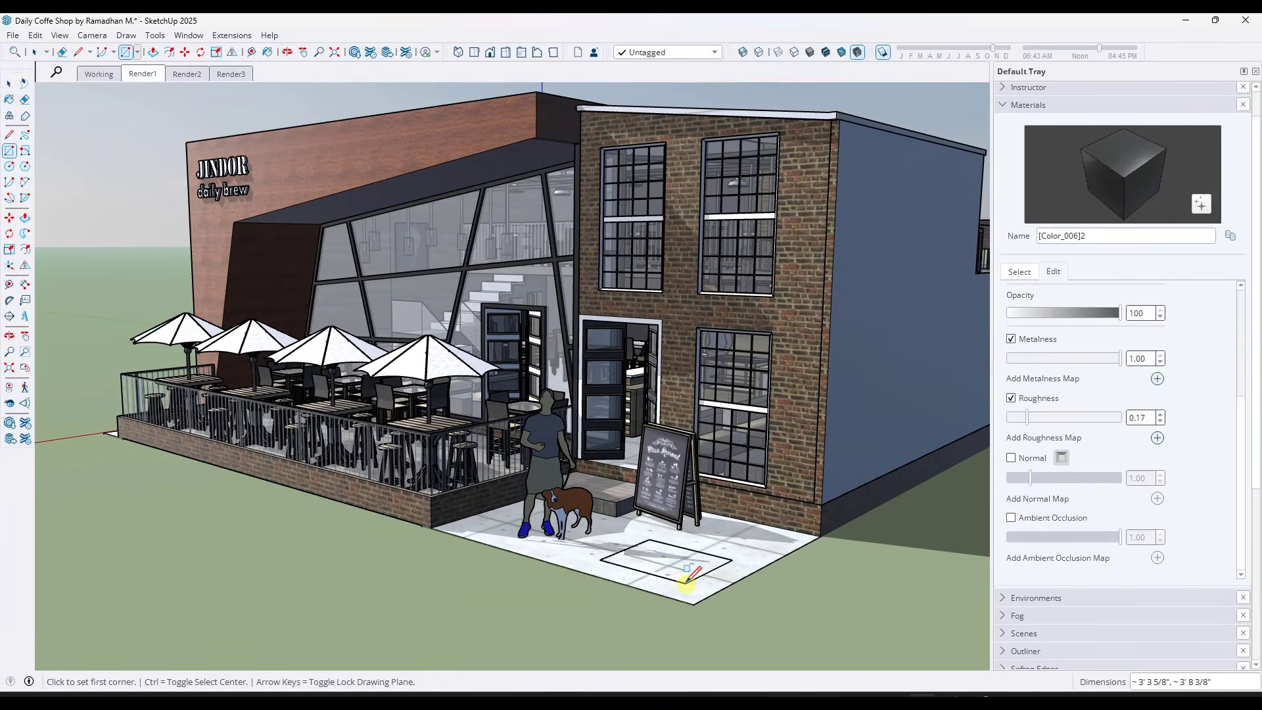
Extrude the paving rectangle upward into a low box with Push/Pull
key(p)
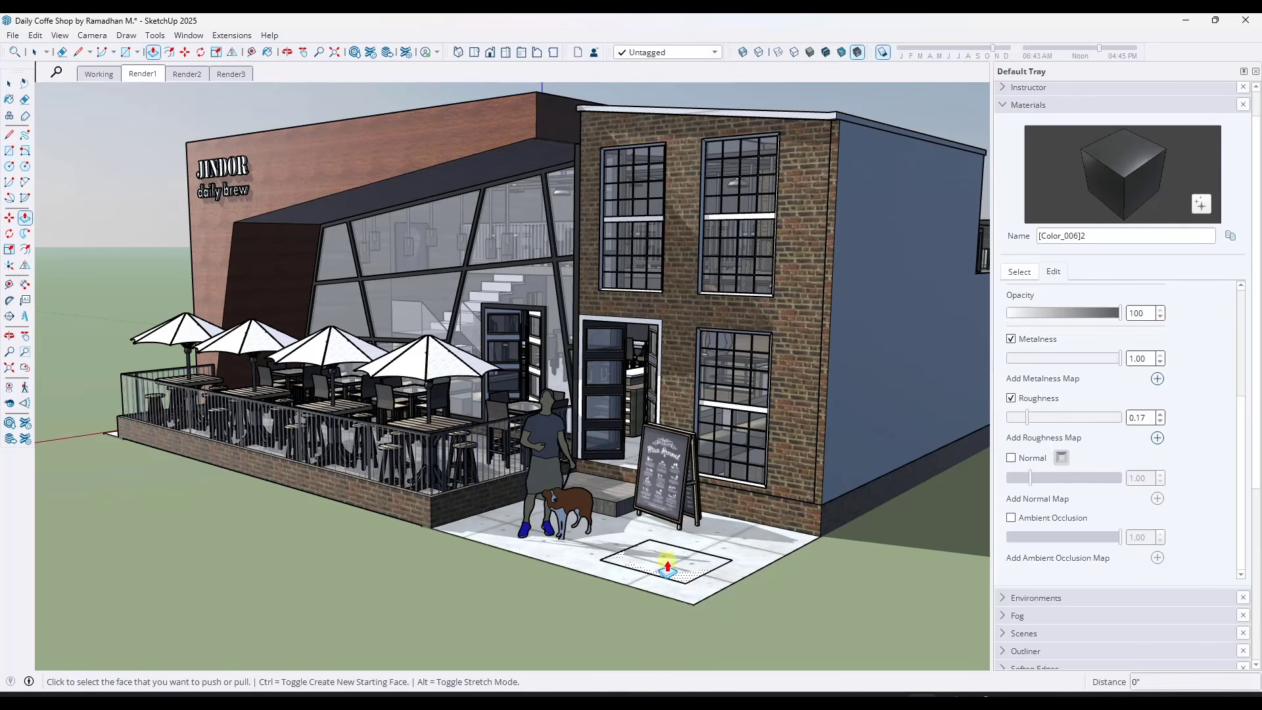
drag(684, 571, 704, 555)
key(space)
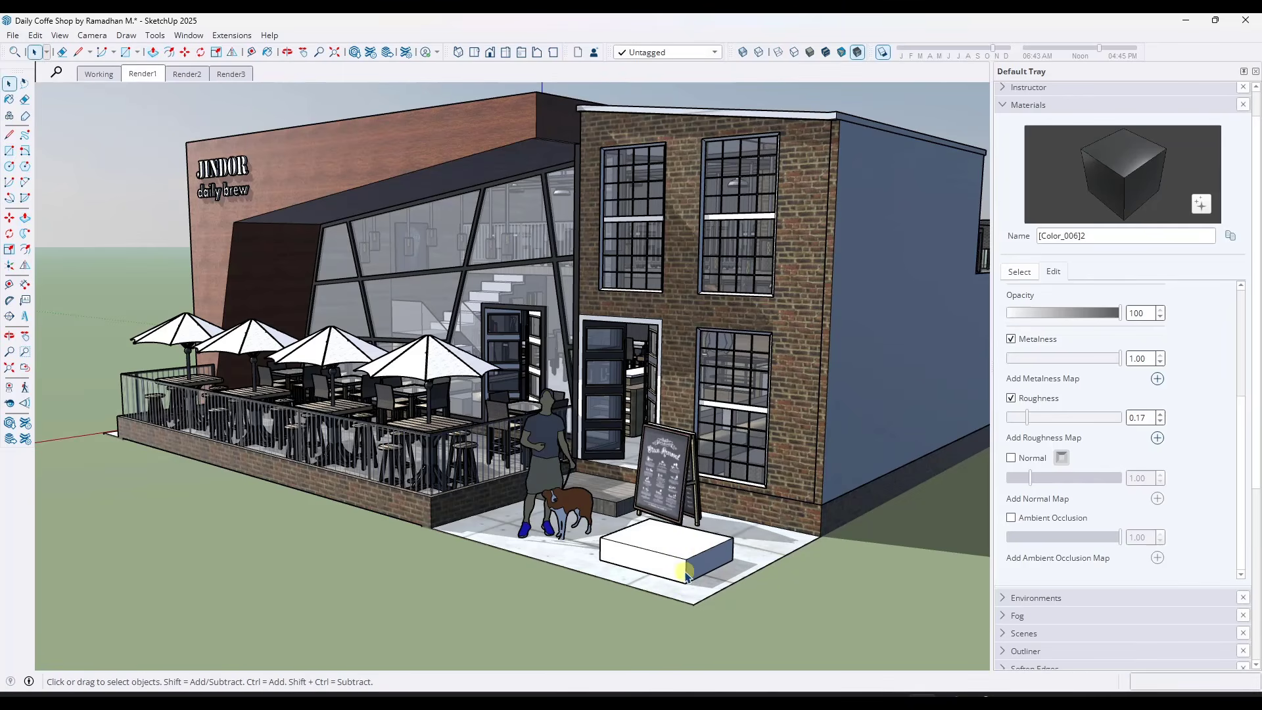
middle_drag(697, 587, 704, 526)
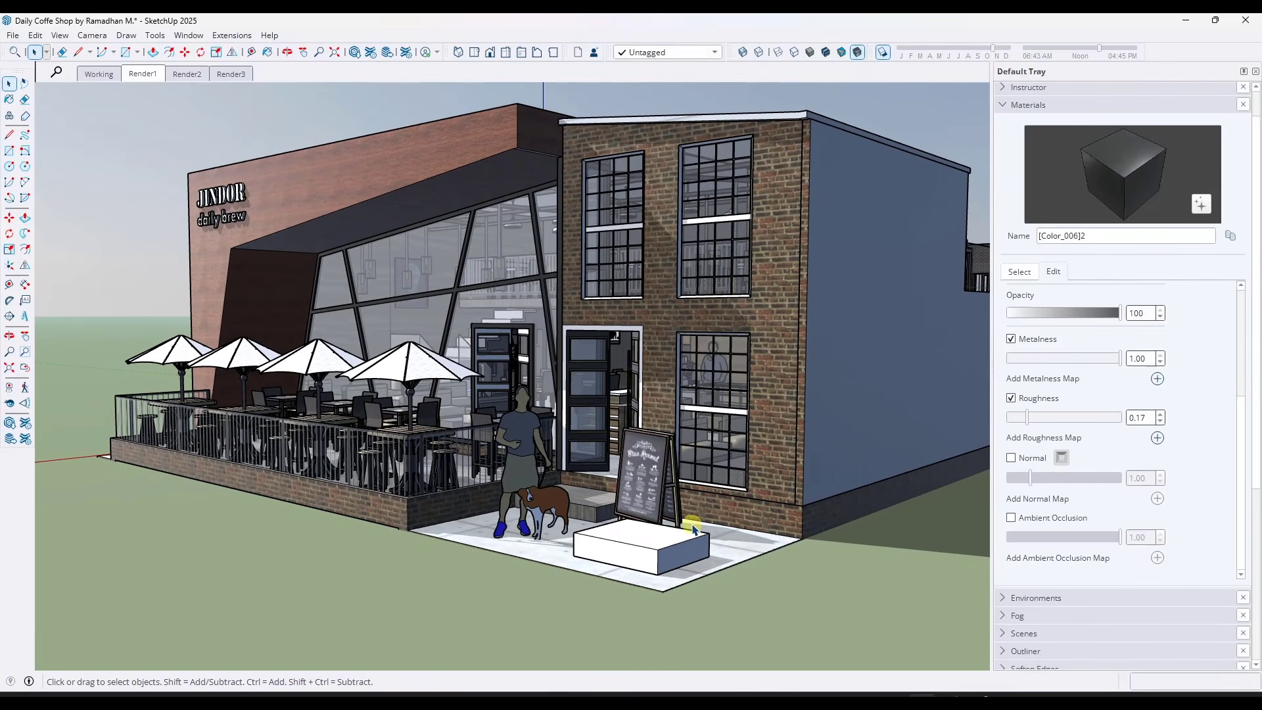
scroll(694, 524, up, 3)
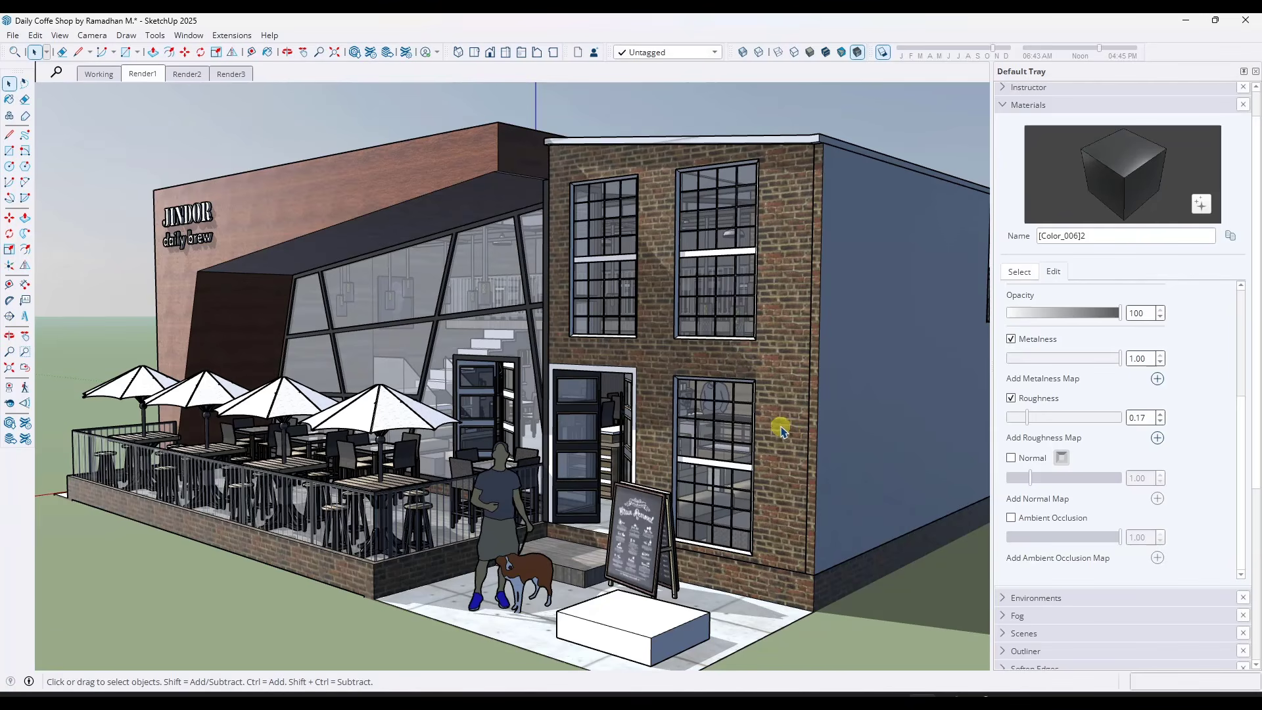
Search the Extension Warehouse for "material replacer" and go to the install option on the Material Replacer page
click(372, 52)
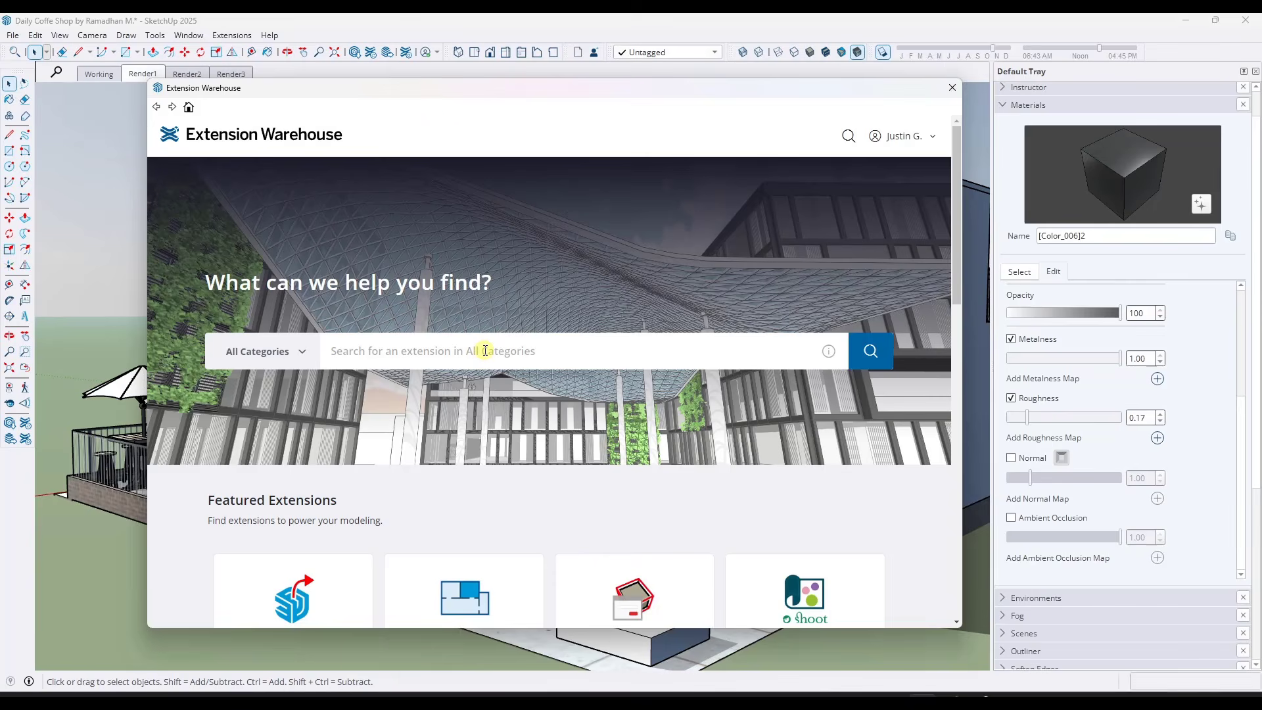
text(material replacer)
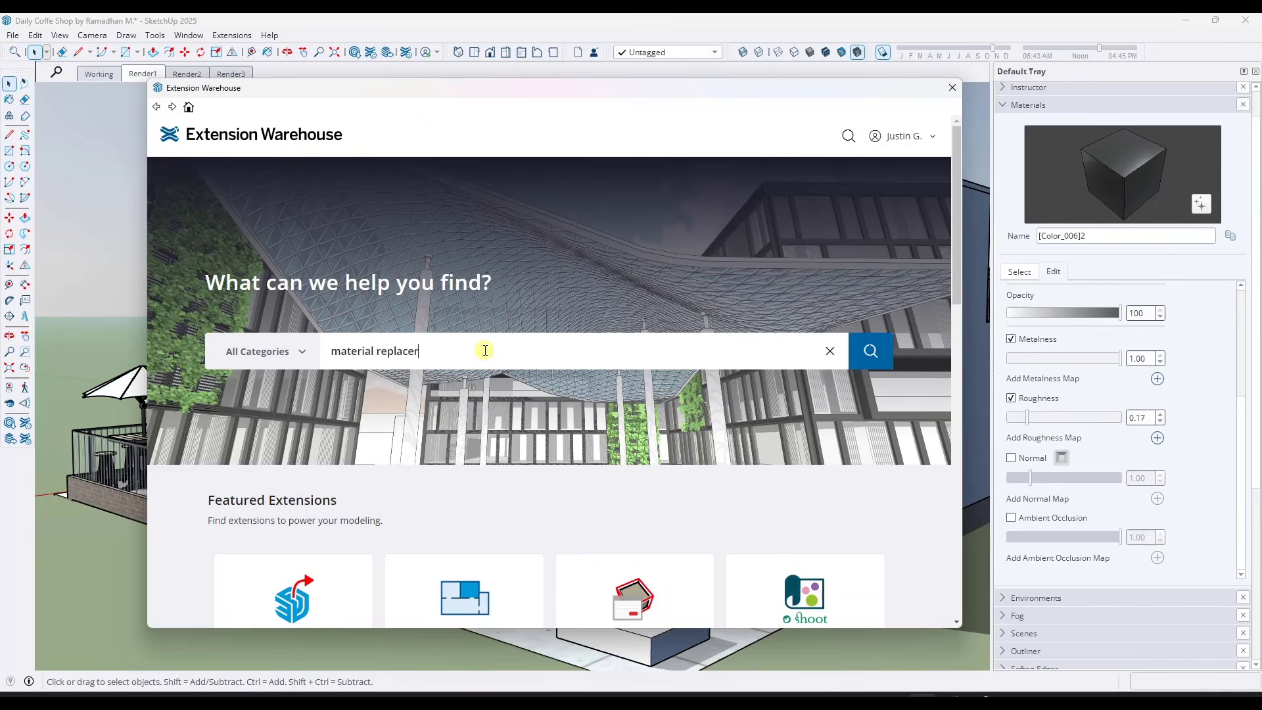
key(Return)
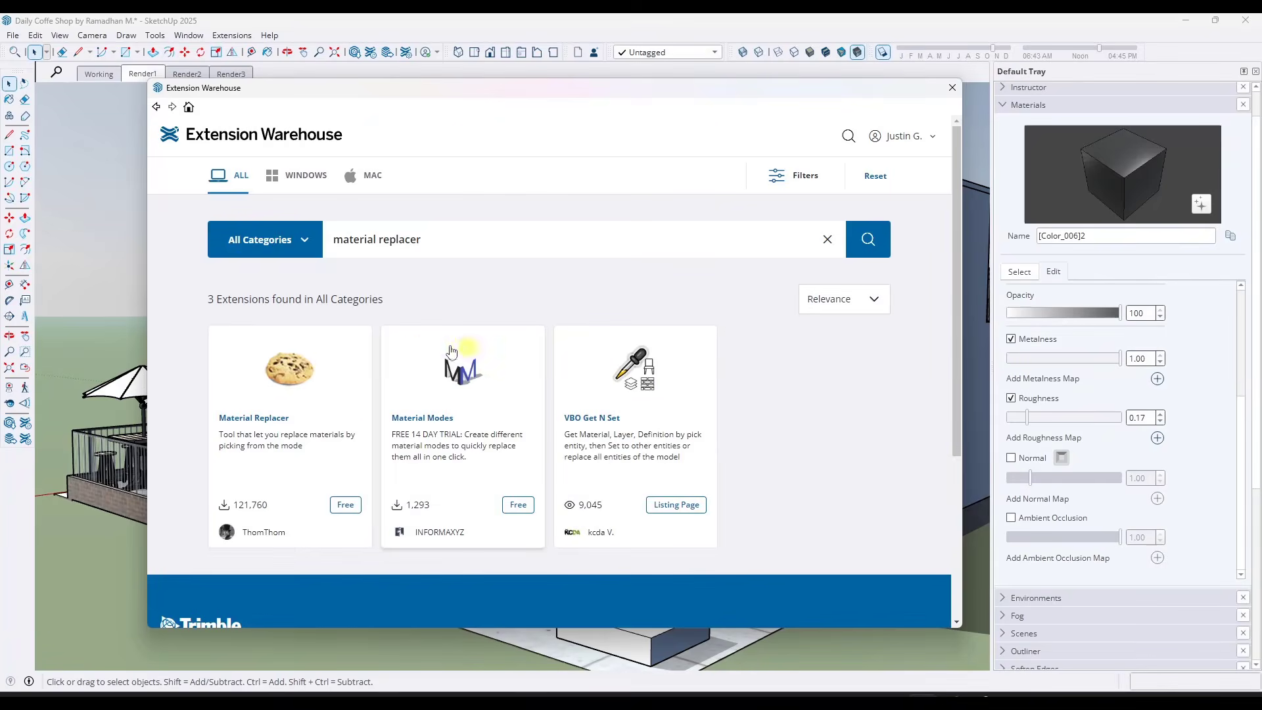
click(293, 395)
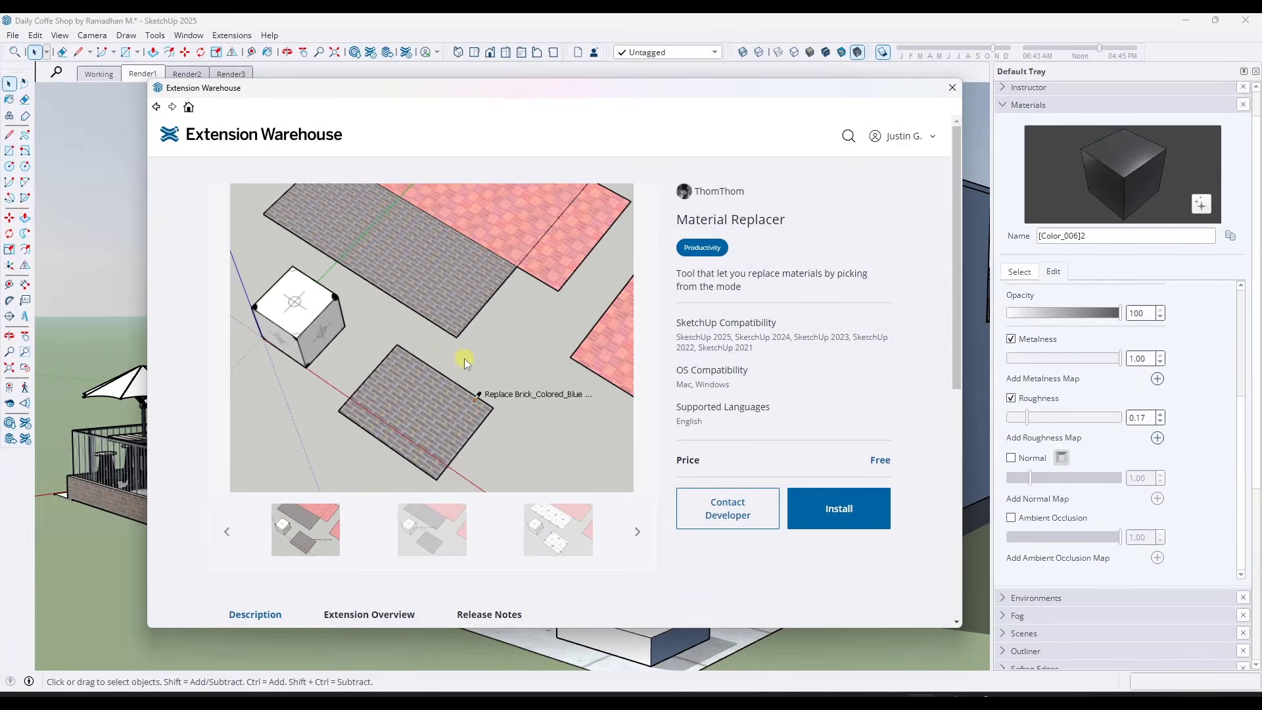
click(830, 510)
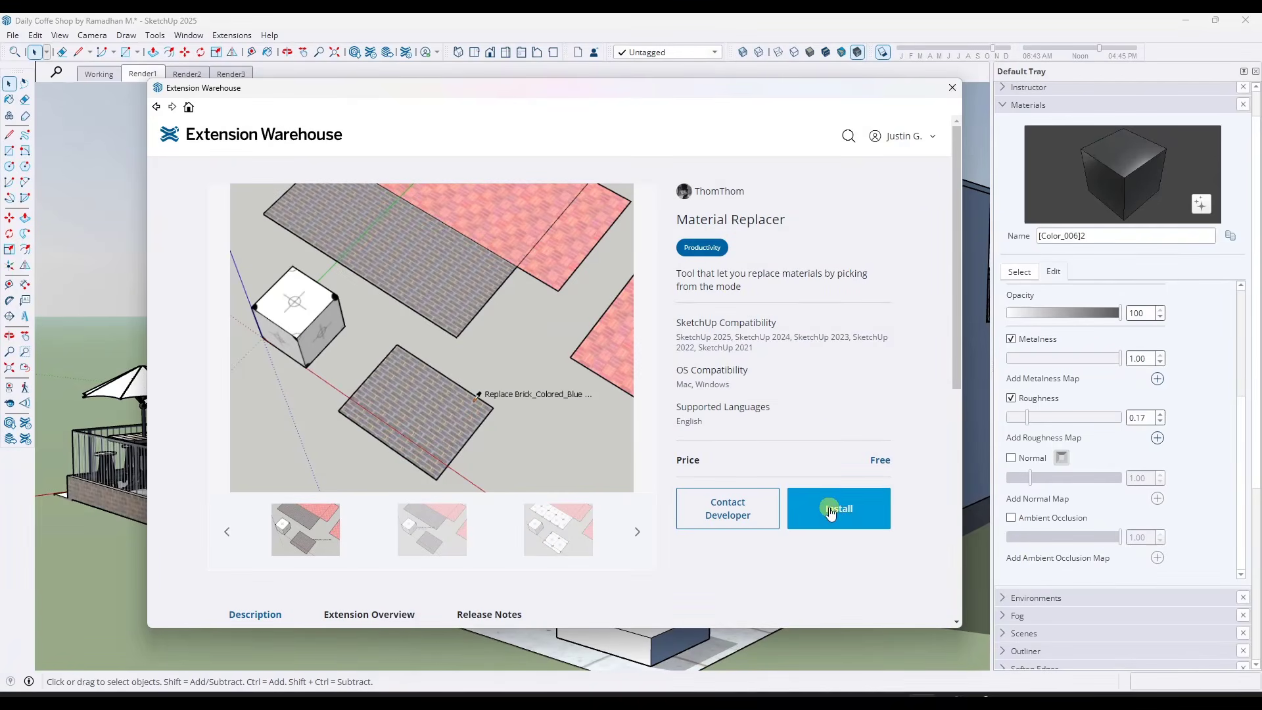
Read the Material Replacer description for its menu location and required library
scroll(831, 394, down, 4)
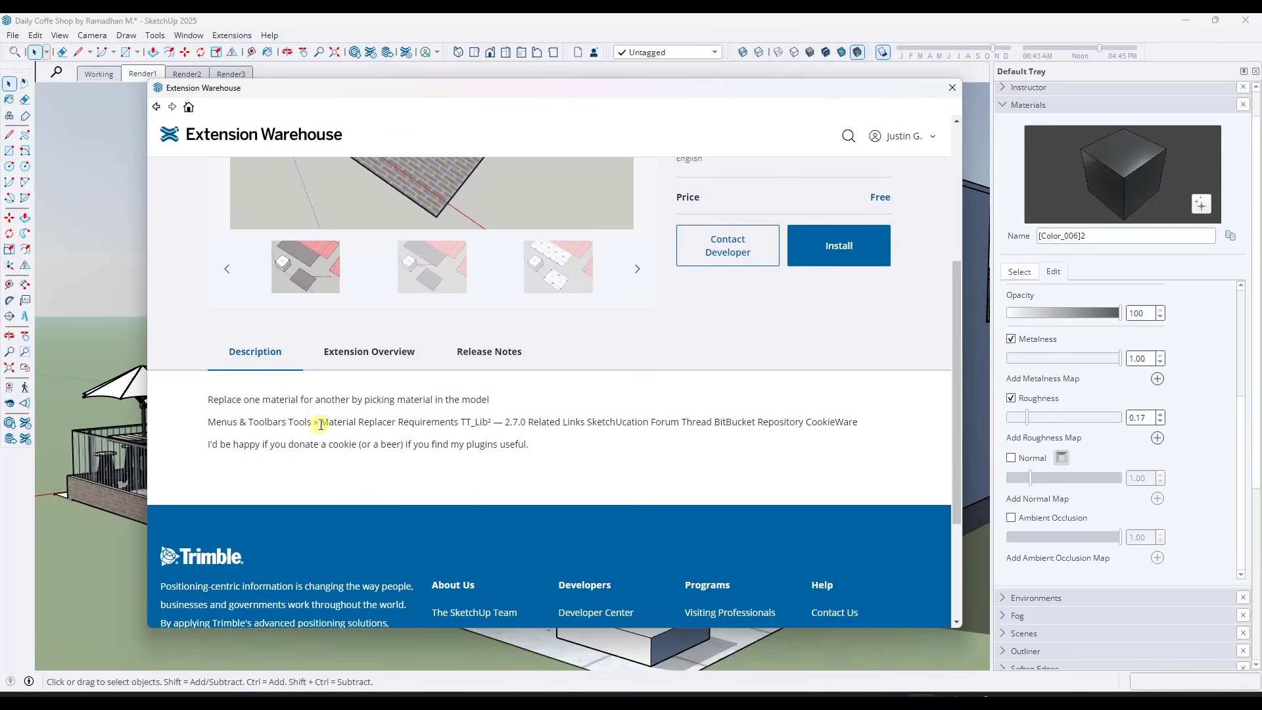
drag(321, 424, 575, 422)
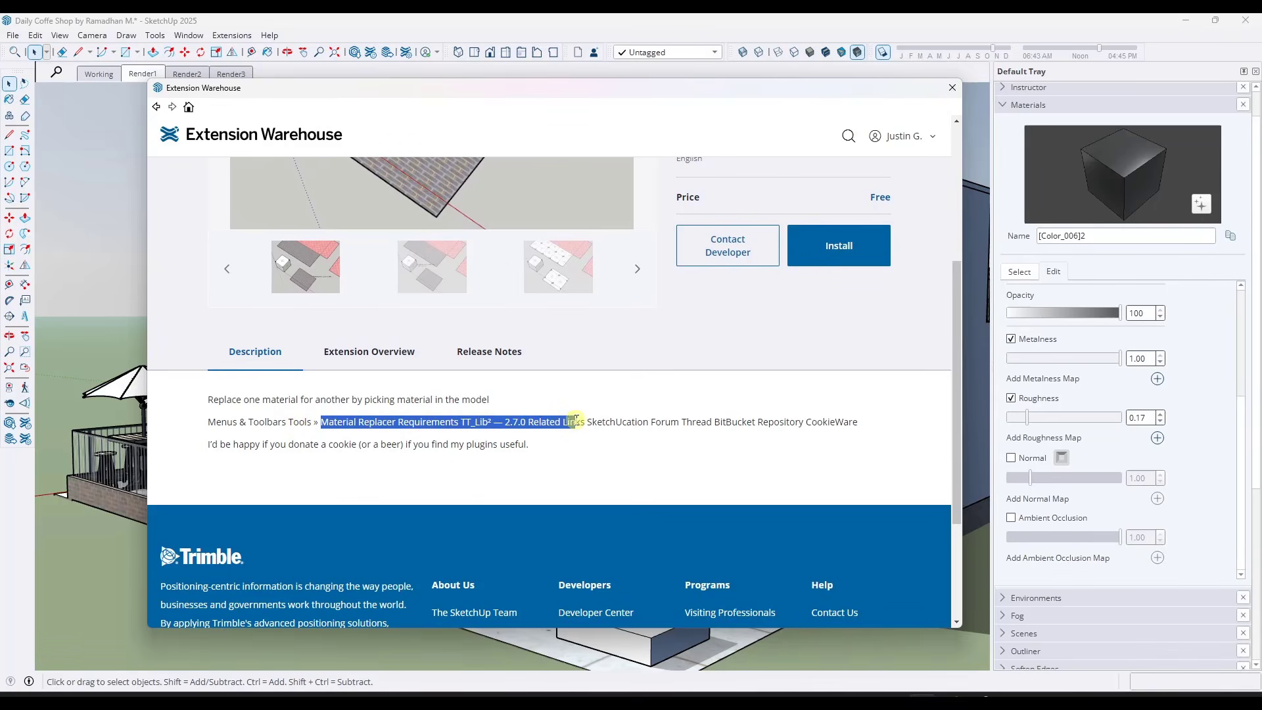
click(477, 421)
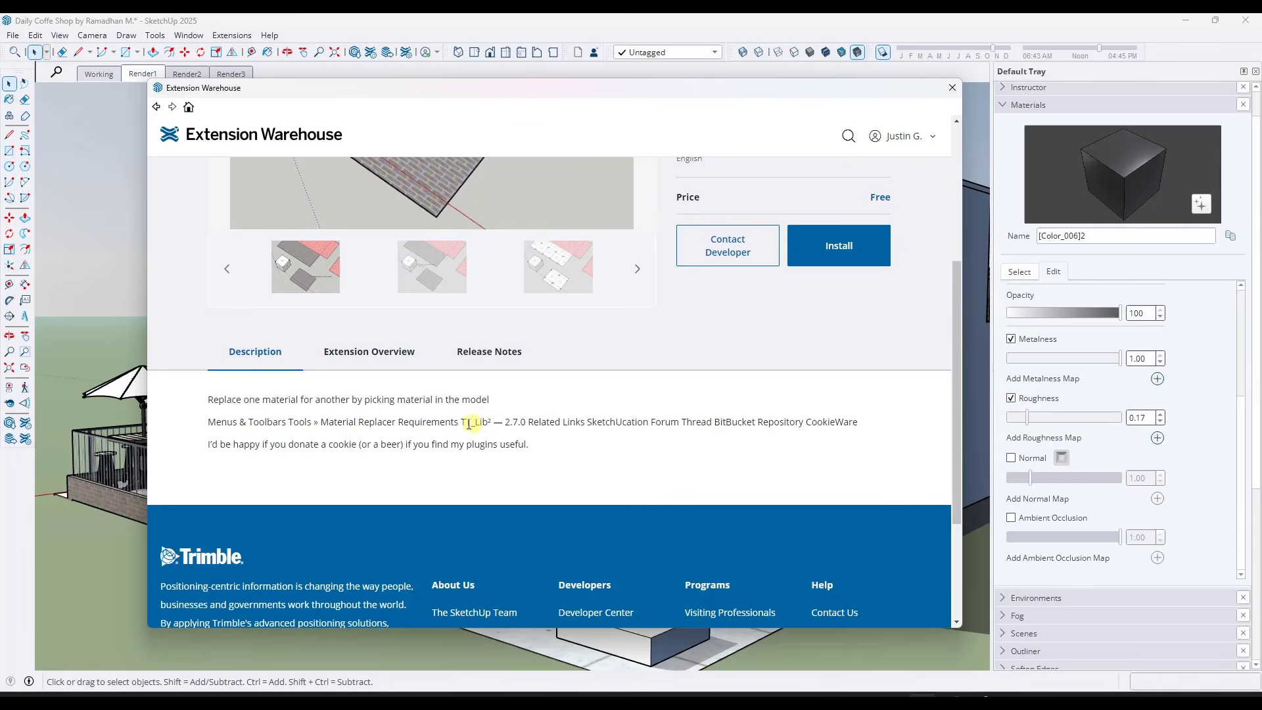
scroll(535, 414, up, 5)
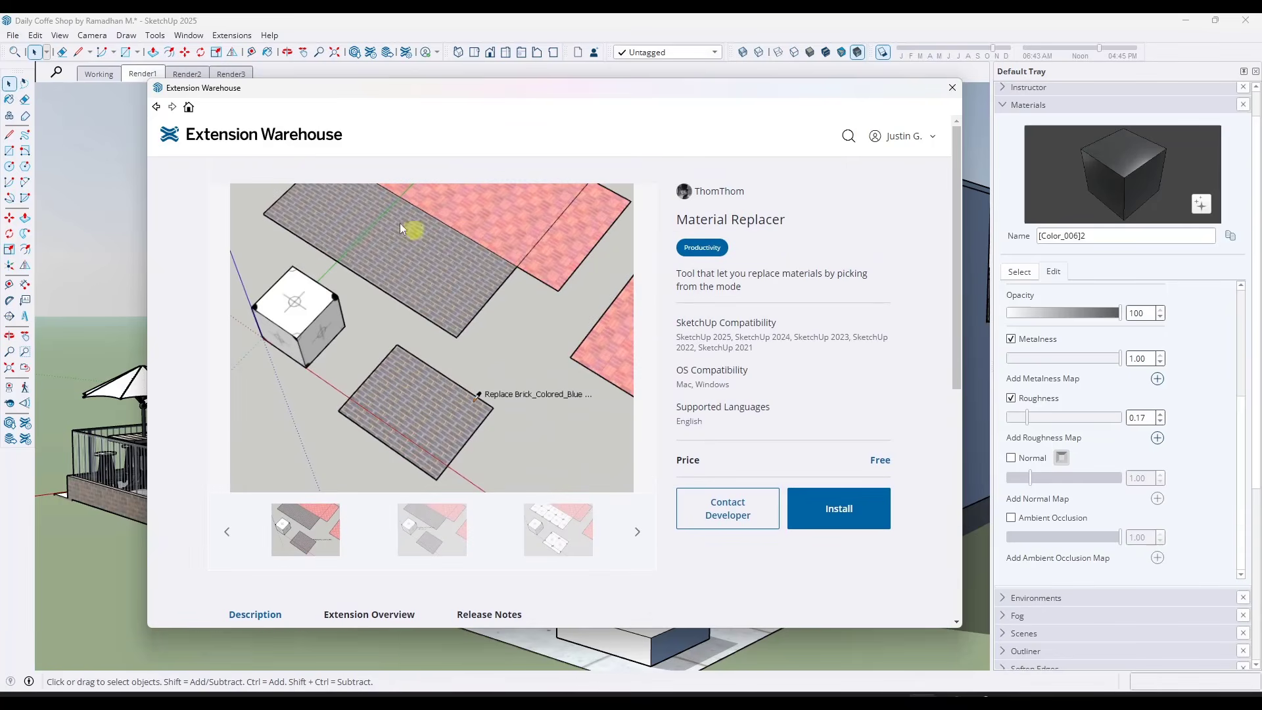
Search the Extension Warehouse for "tt_lib" and go to the install option on the TT_Lib² page
click(156, 106)
drag(442, 238, 292, 239)
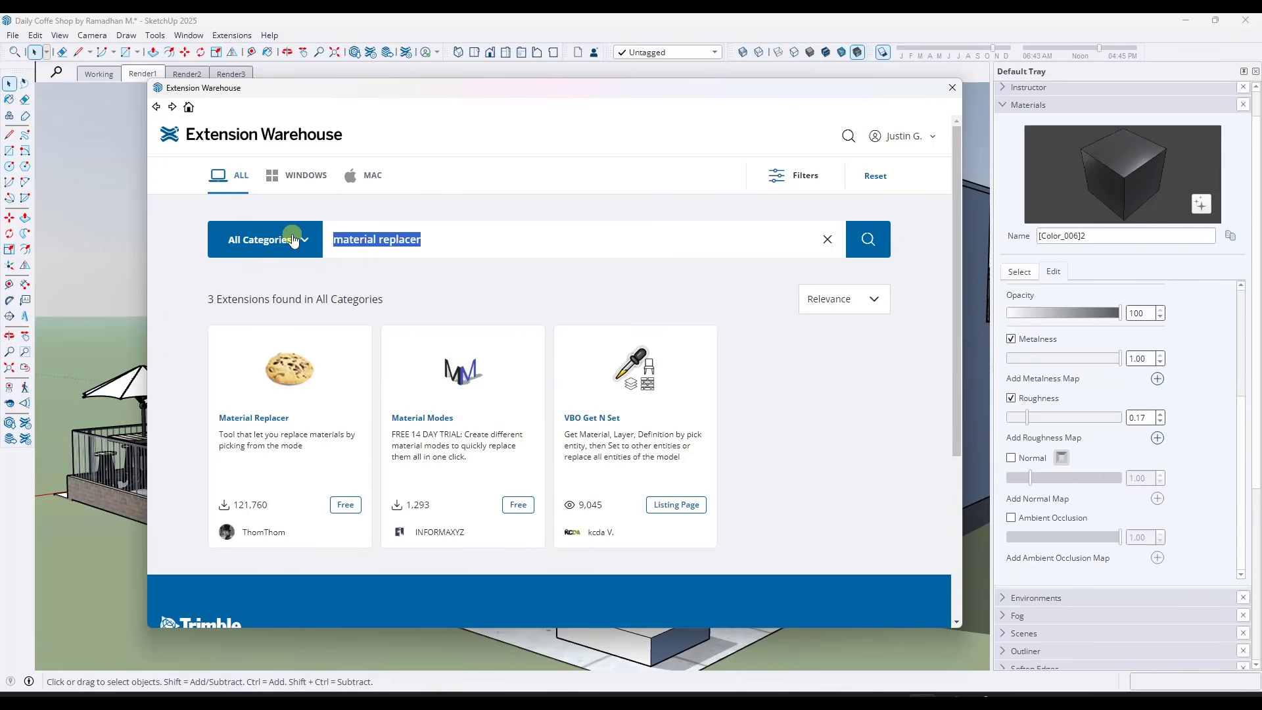
text(tt_li)
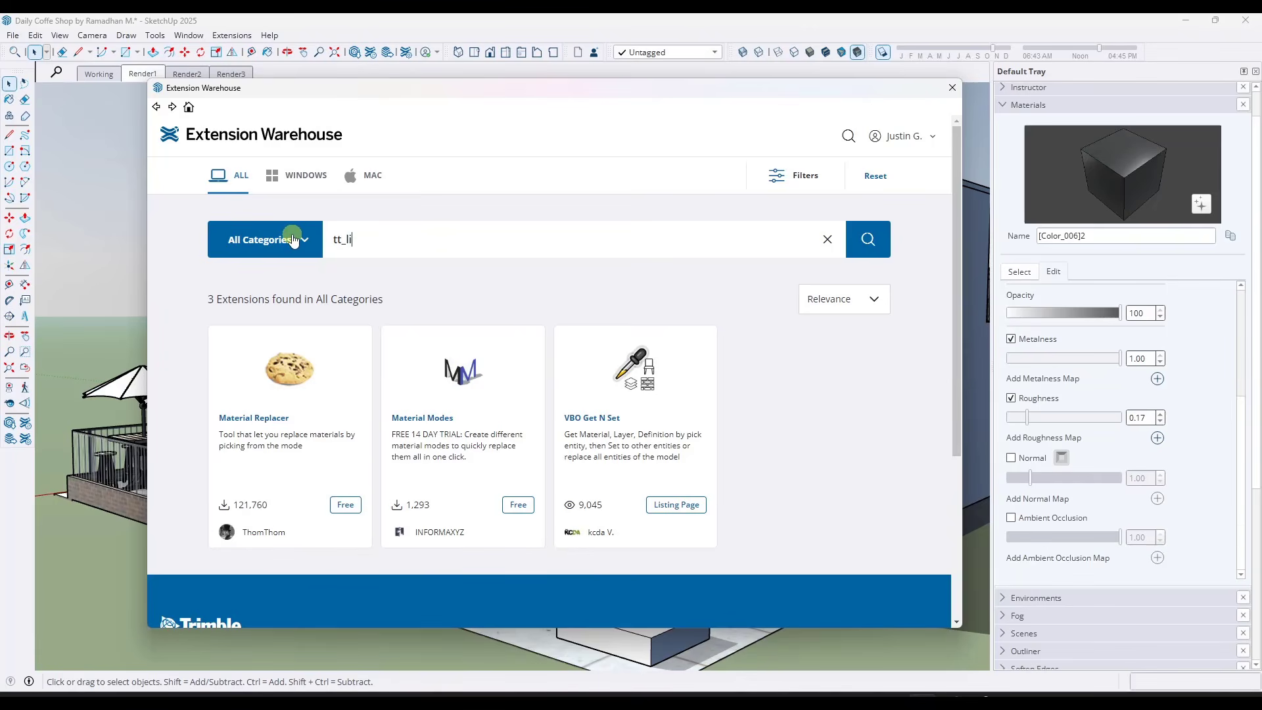
text(b)
key(Return)
click(294, 381)
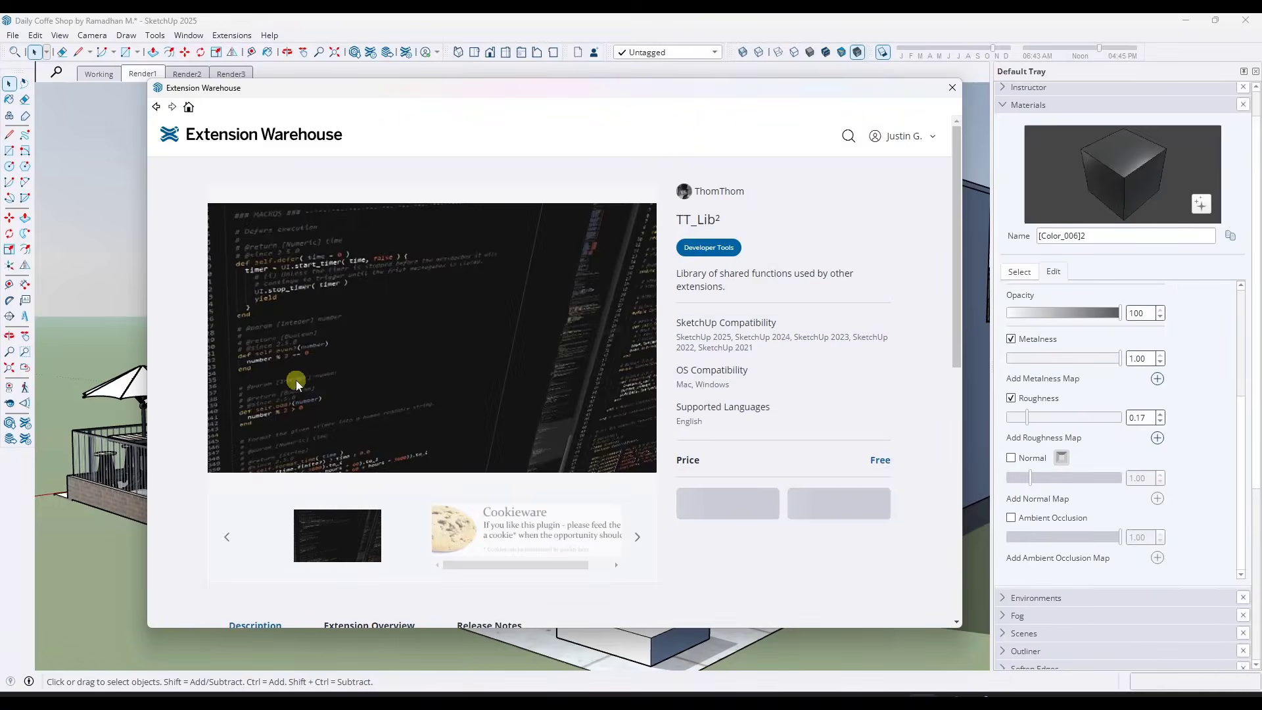
click(858, 518)
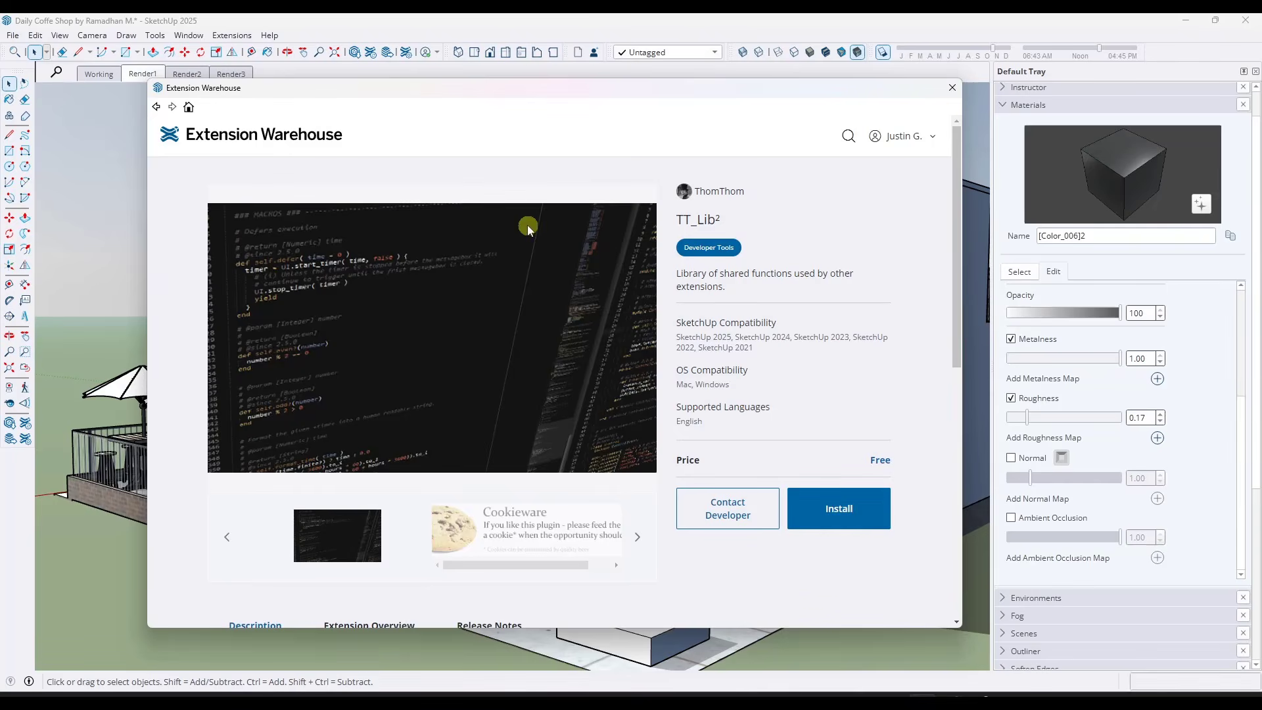
Return to the Material Replacer page's install option by searching "material replacer", and look for the extension among the modelling tools
click(158, 108)
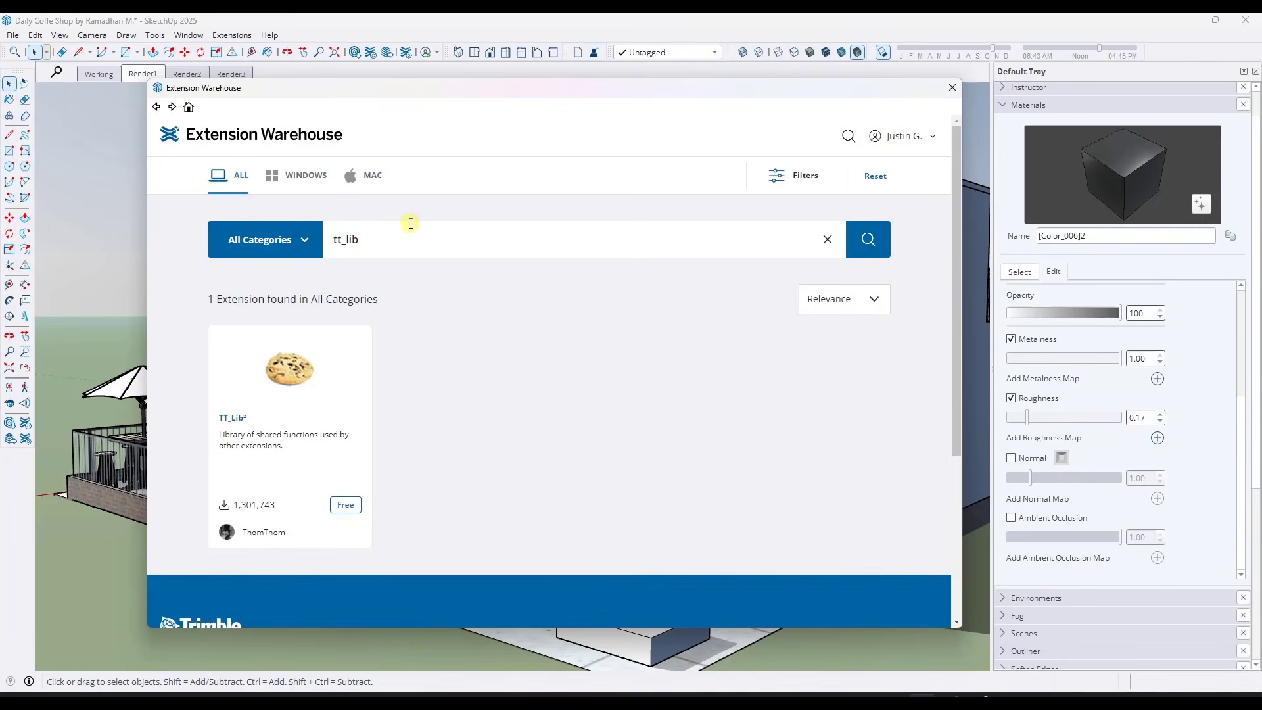
drag(381, 240, 318, 243)
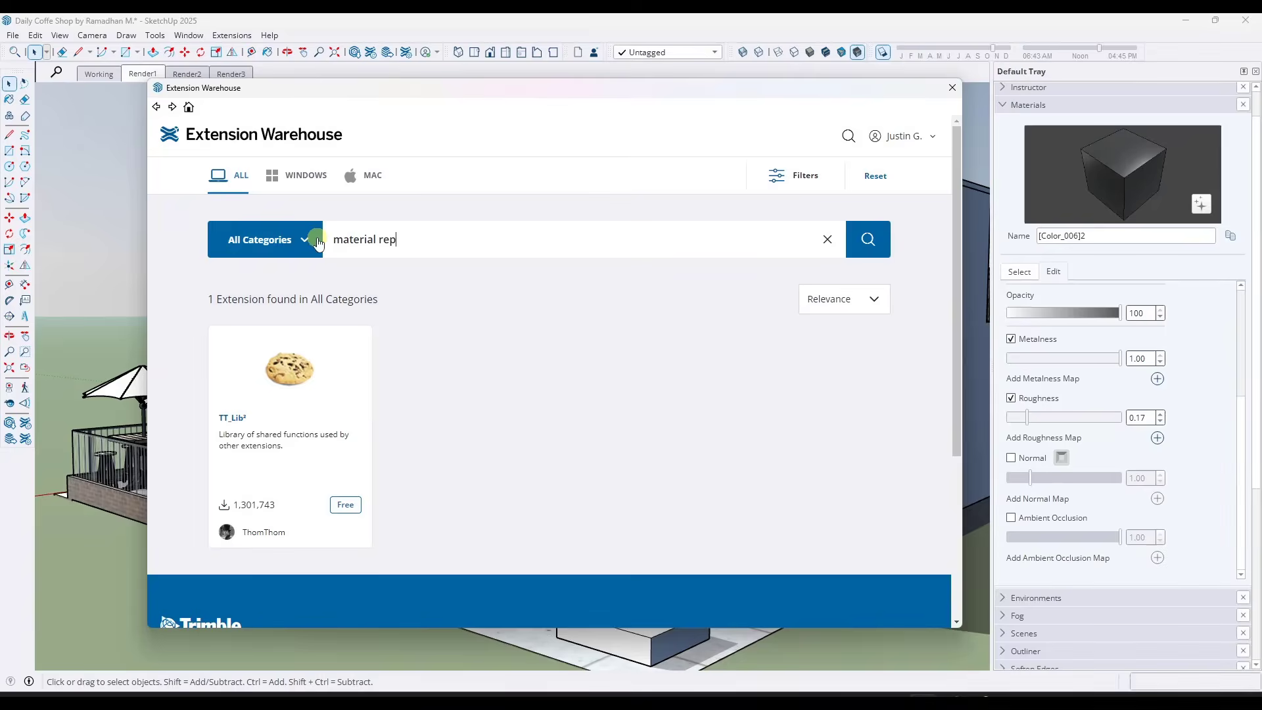
text(lacer)
click(290, 395)
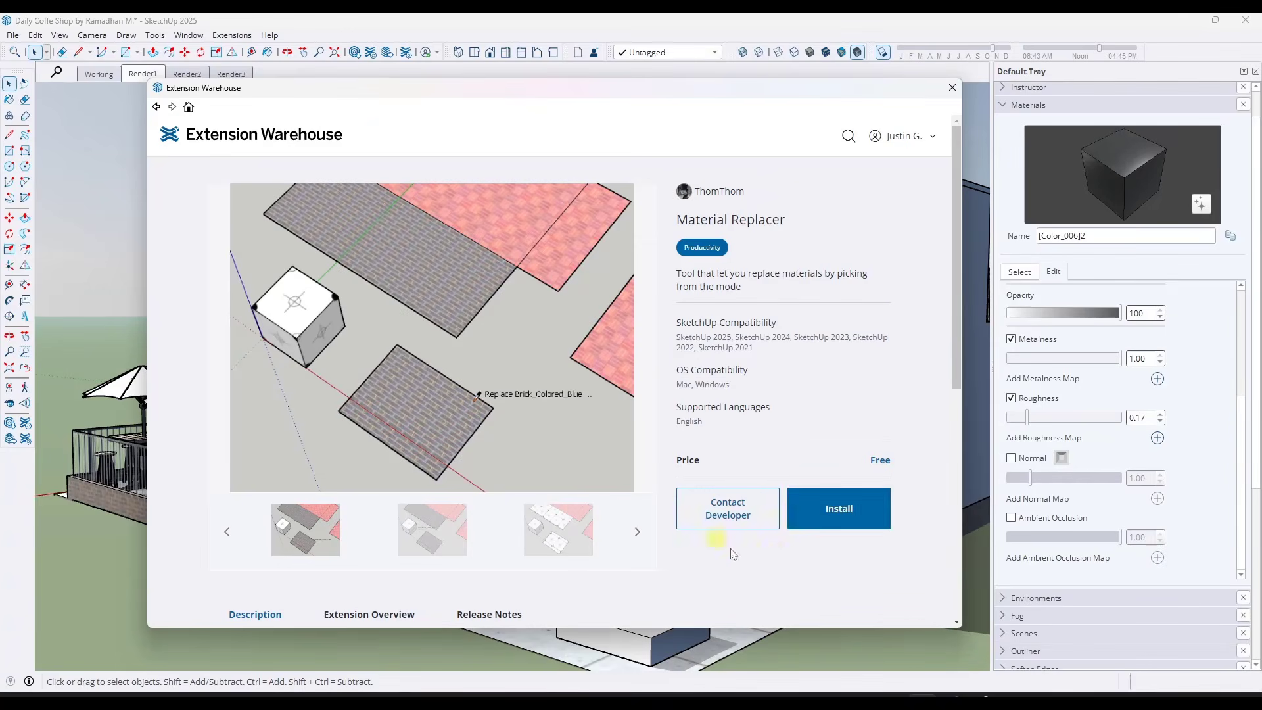
click(846, 510)
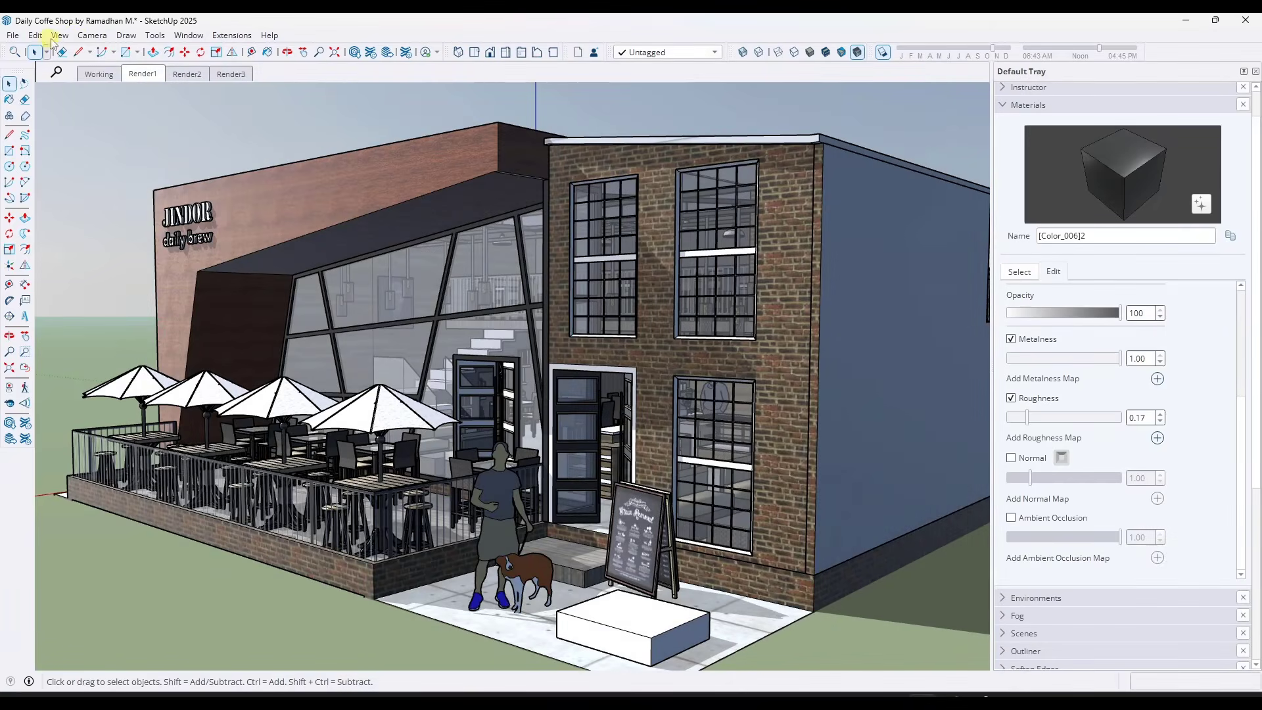
click(92, 35)
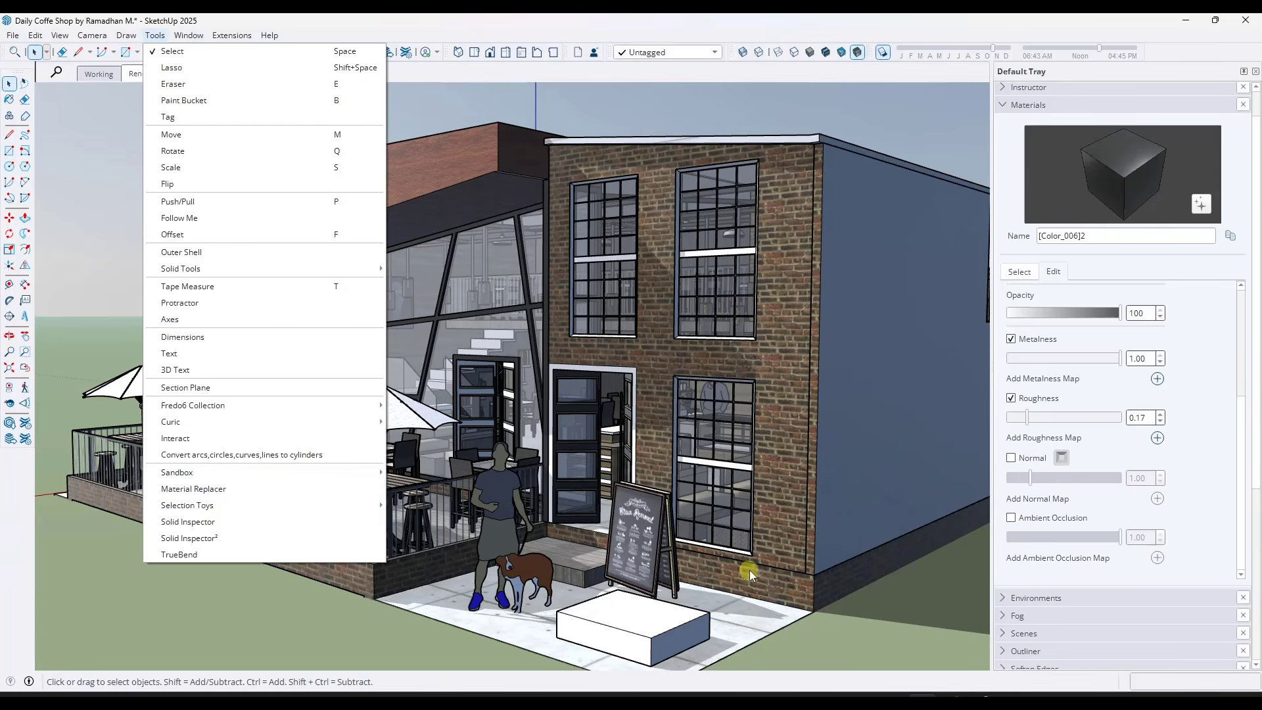
Launch 3D Warehouse from the materials browser and open the SketchUp Wood Collection
shift+middle_drag(752, 568, 662, 577)
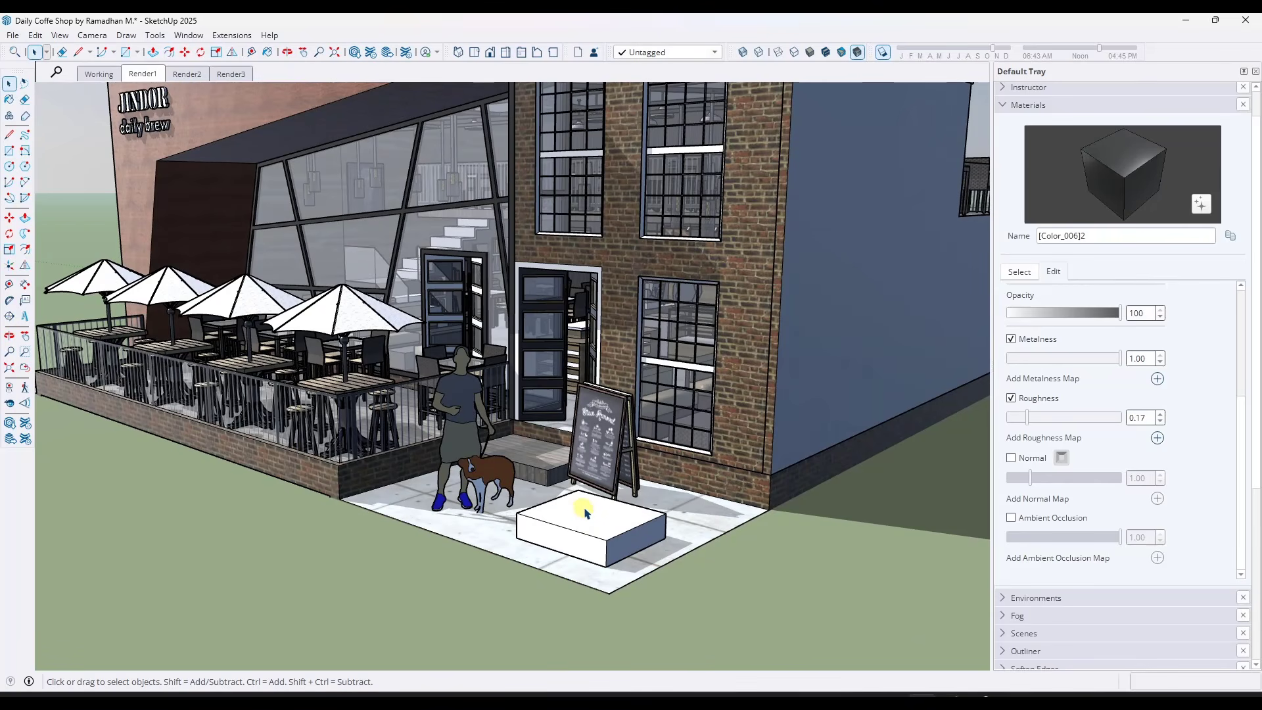
middle_drag(605, 453, 595, 514)
click(1020, 272)
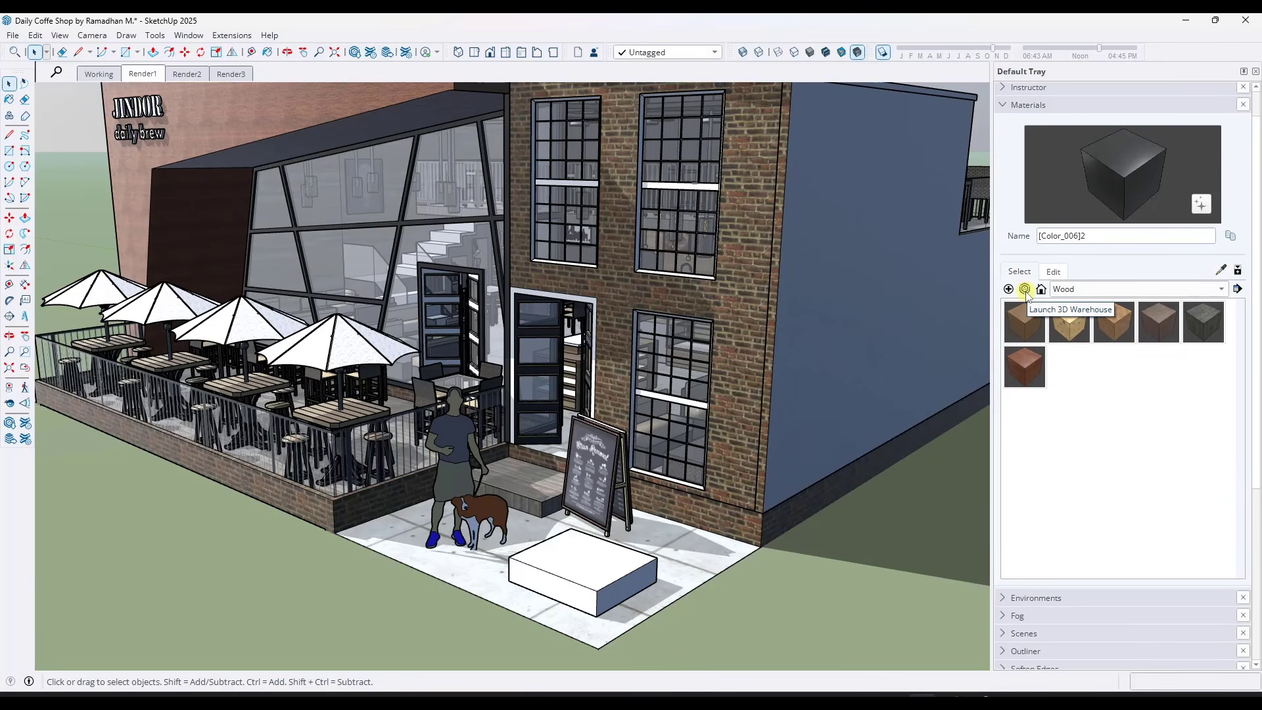
click(1025, 290)
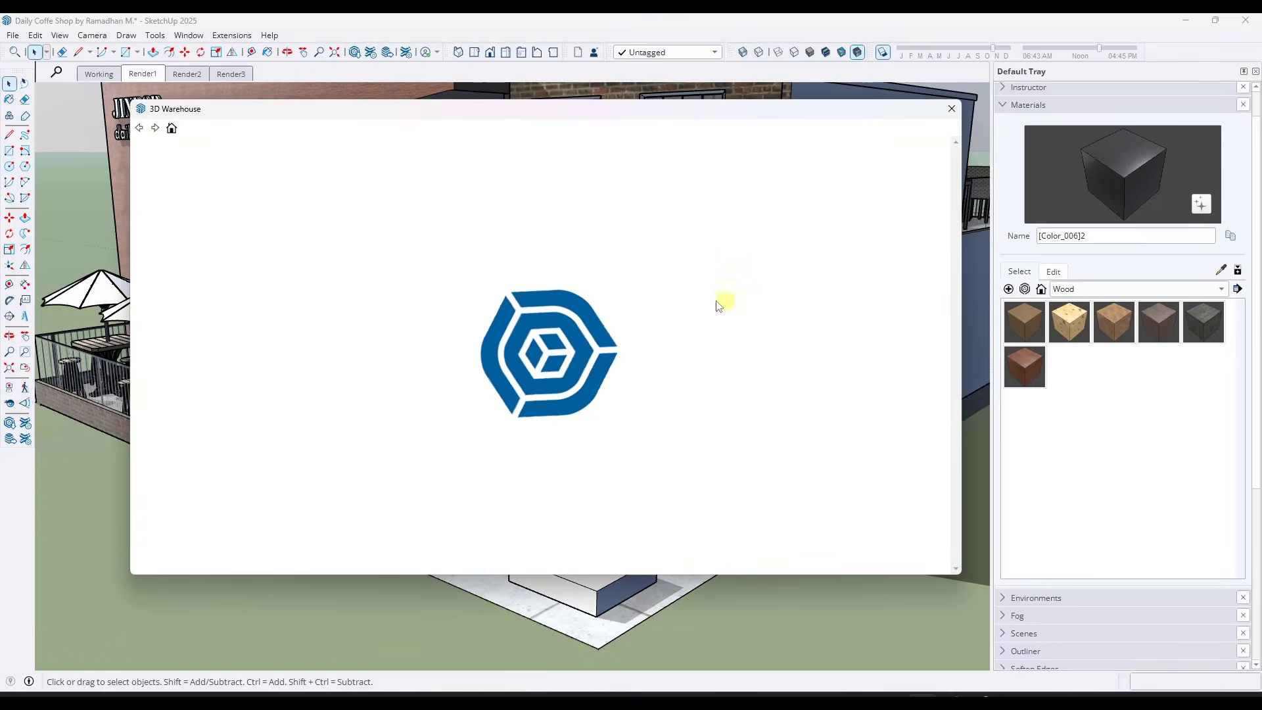
scroll(682, 302, down, 3)
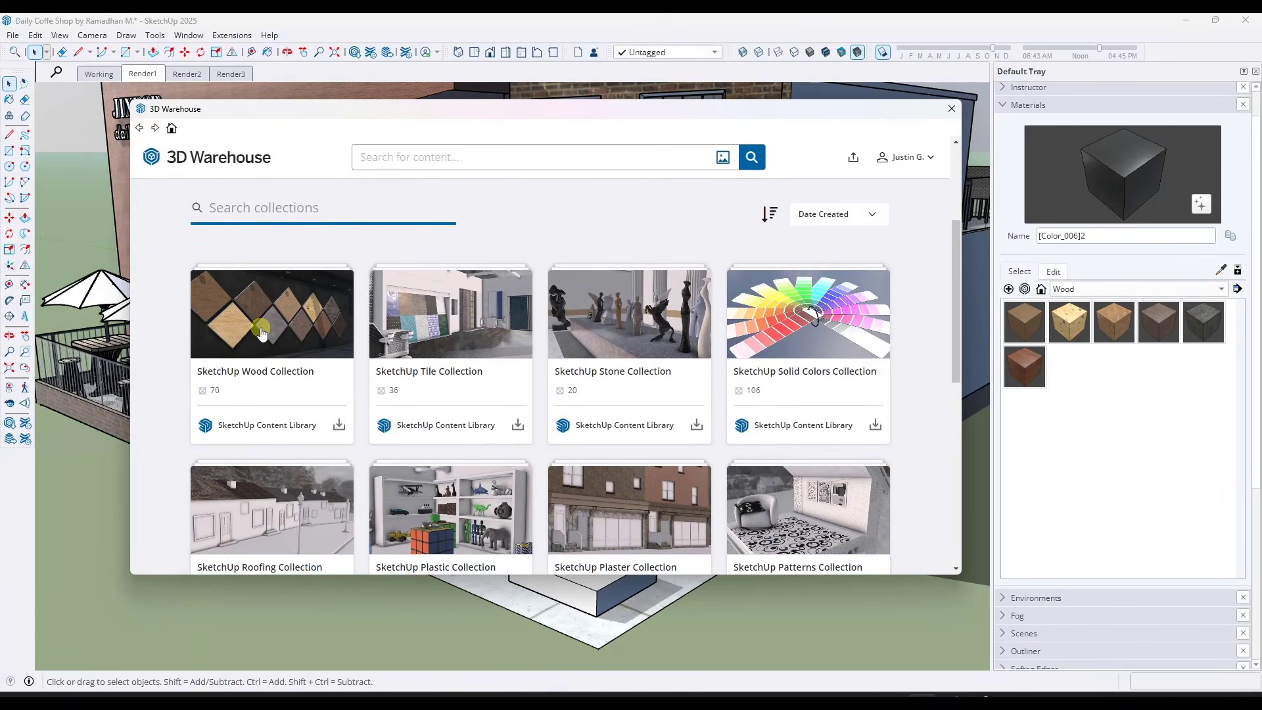
click(261, 332)
Browse the wood collection's texture-mapped materials and load Wood_Planks_05_1K into the model
scroll(810, 253, down, 3)
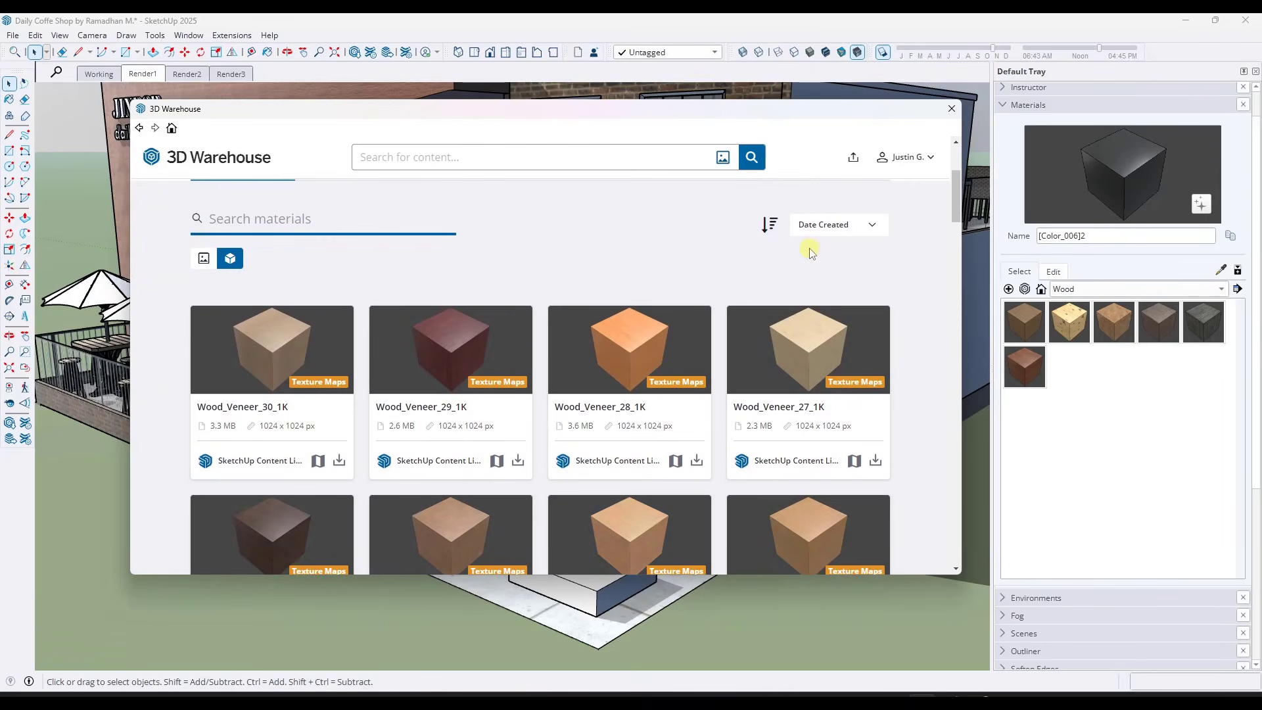
scroll(913, 361, down, 4)
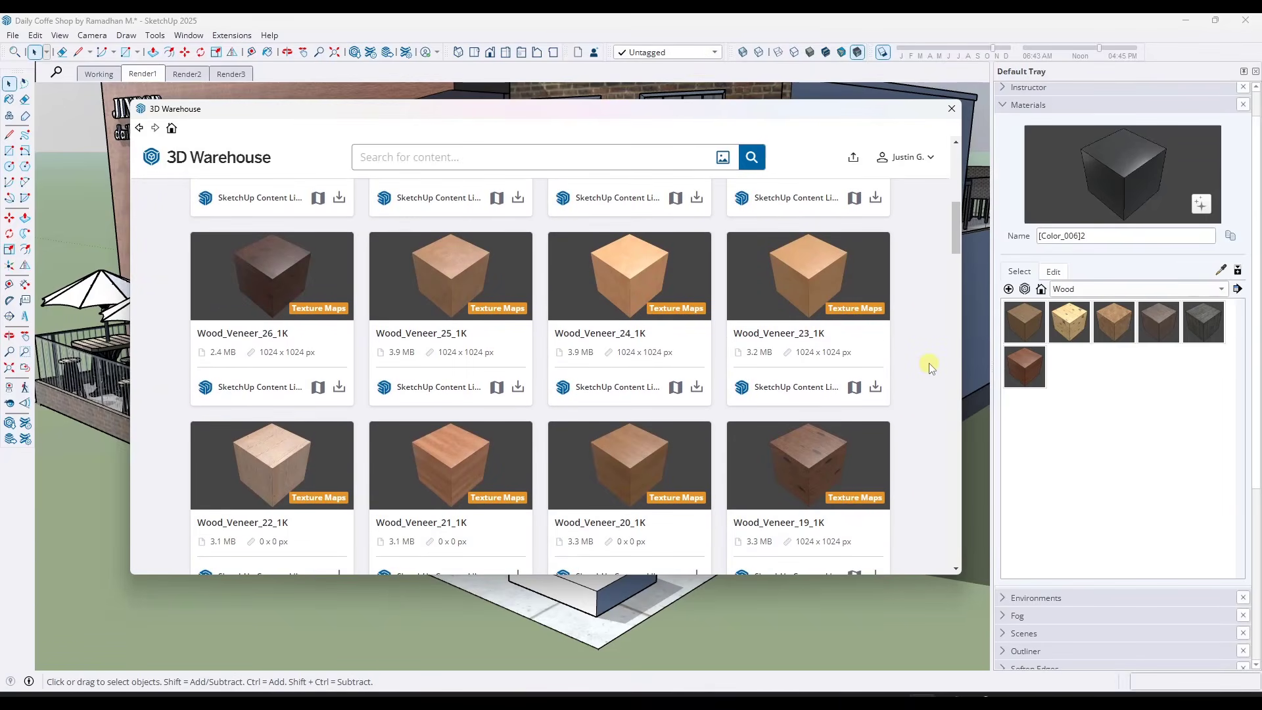
scroll(930, 366, down, 4)
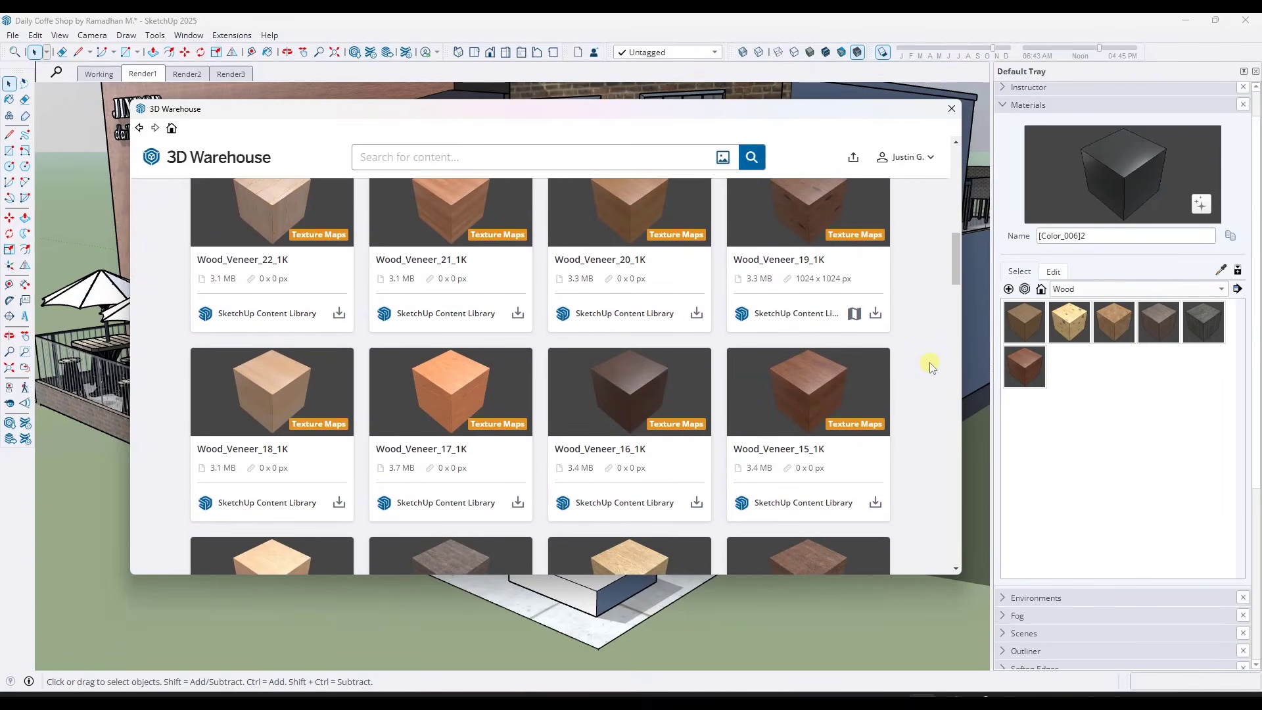
scroll(931, 366, down, 5)
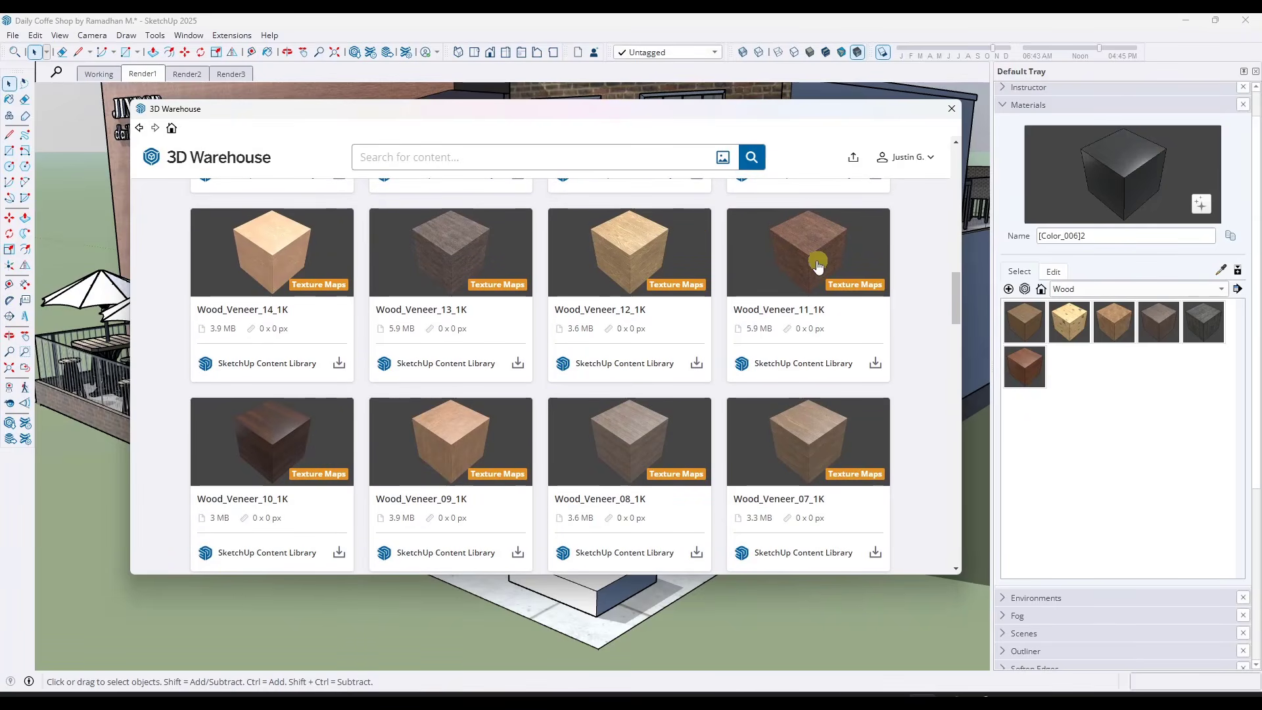
scroll(723, 315, down, 4)
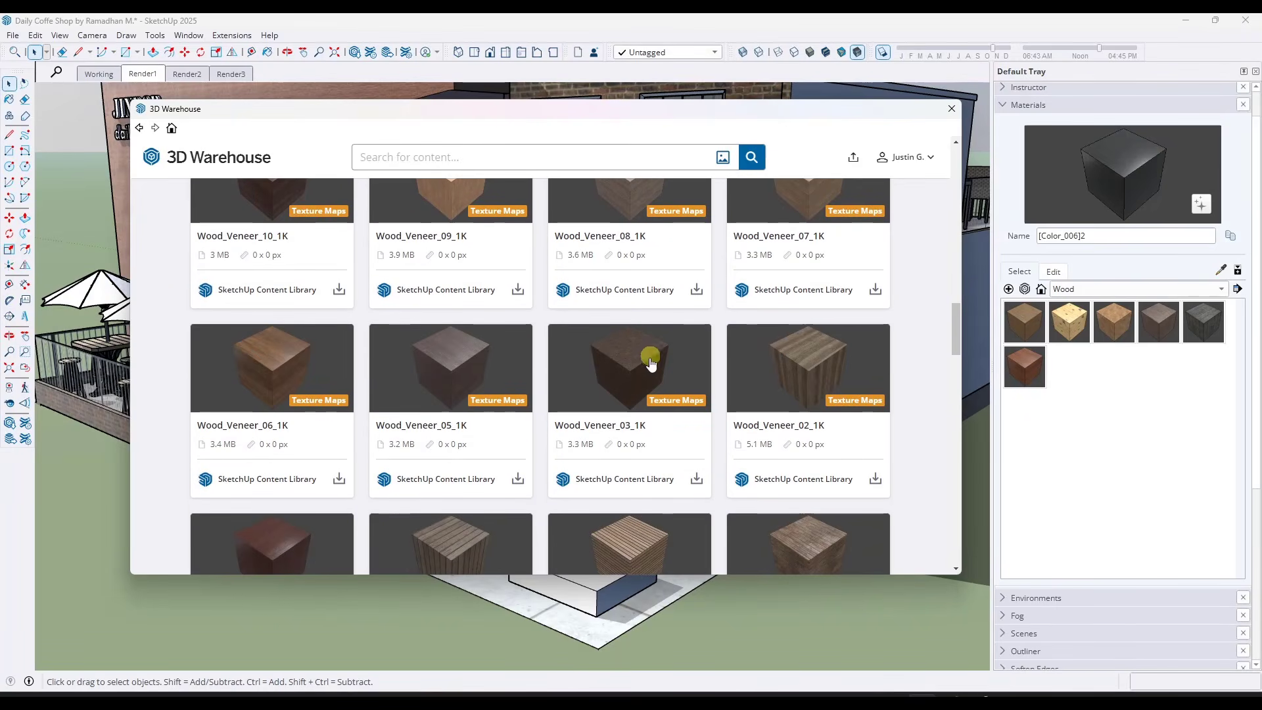
scroll(650, 363, down, 5)
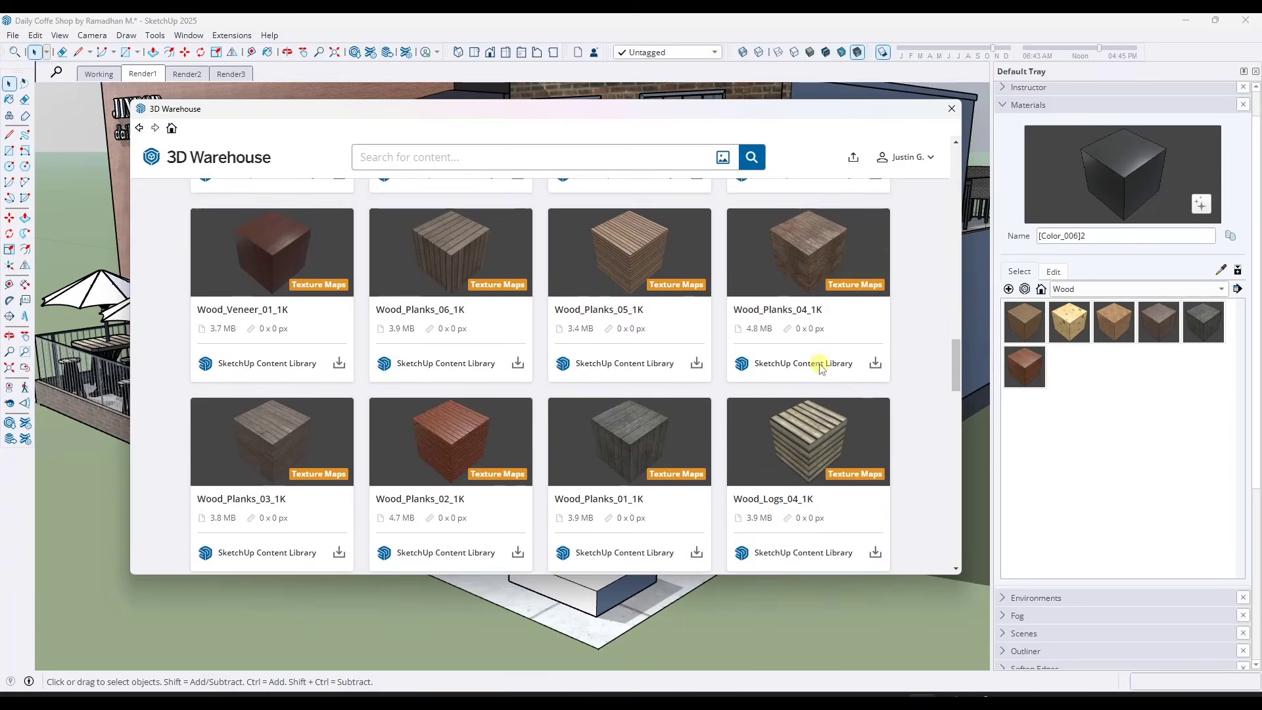
scroll(890, 373, up, 1)
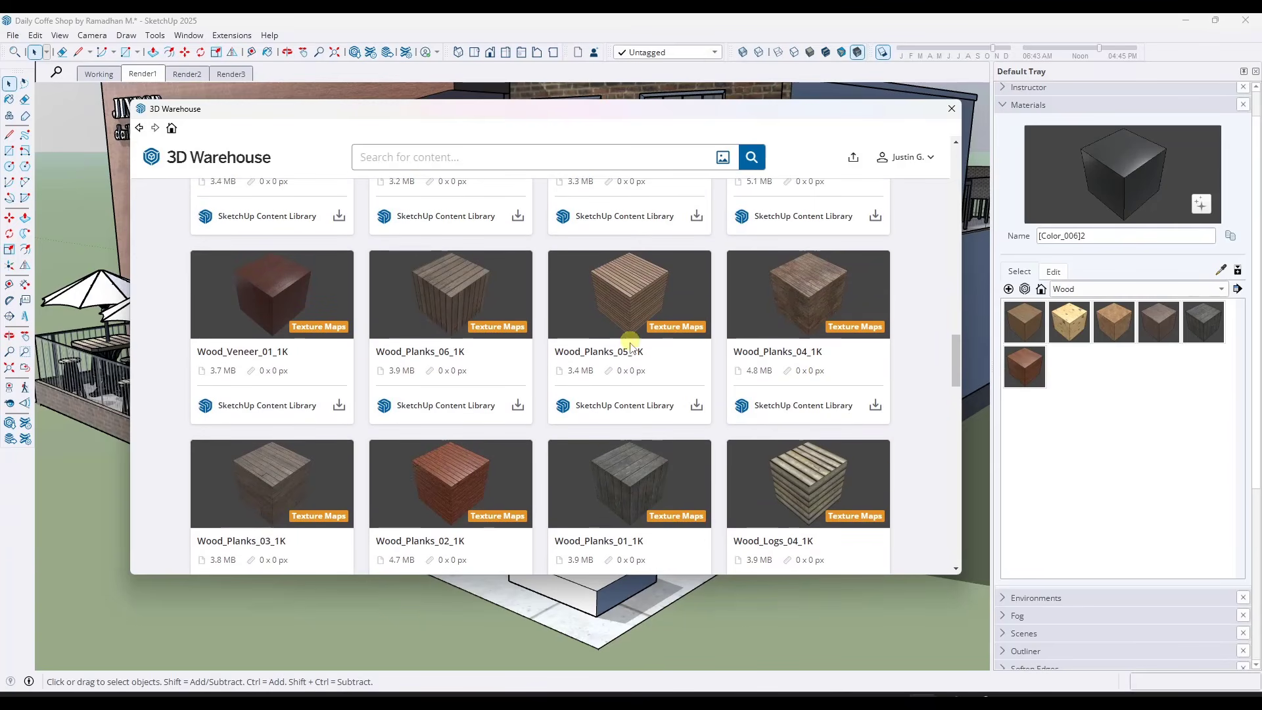
scroll(656, 398, down, 4)
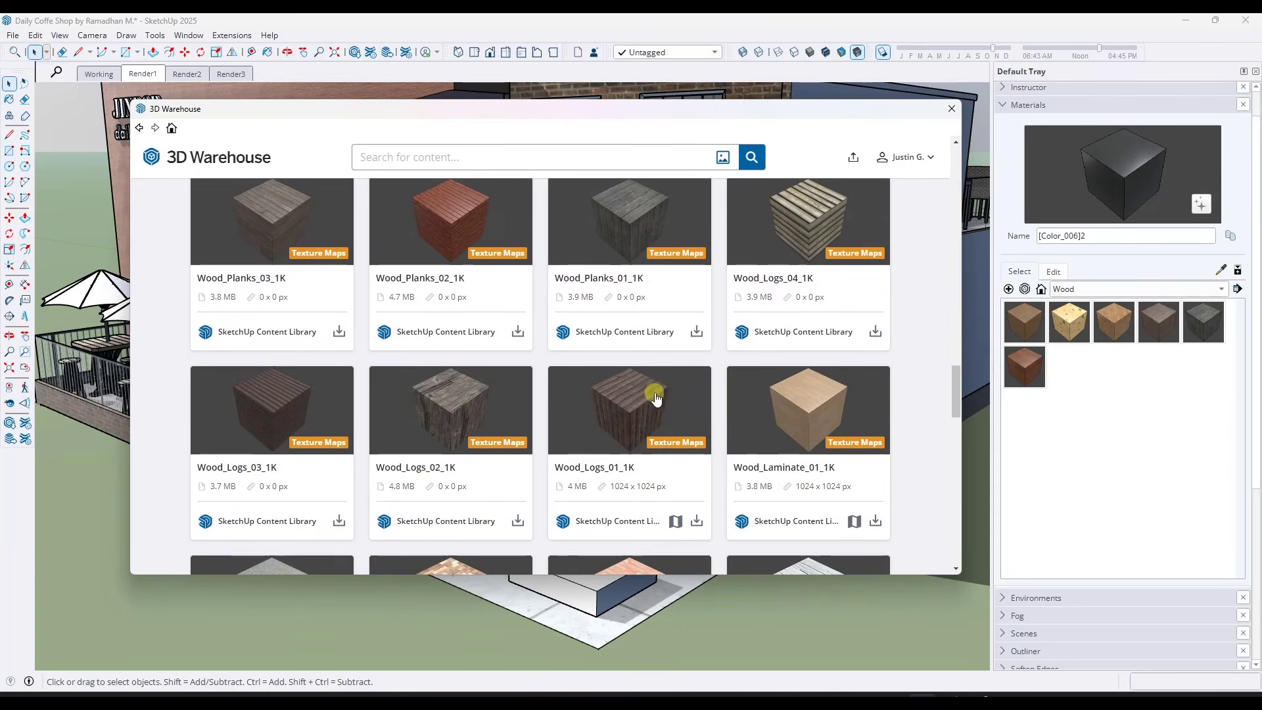
scroll(697, 406, down, 5)
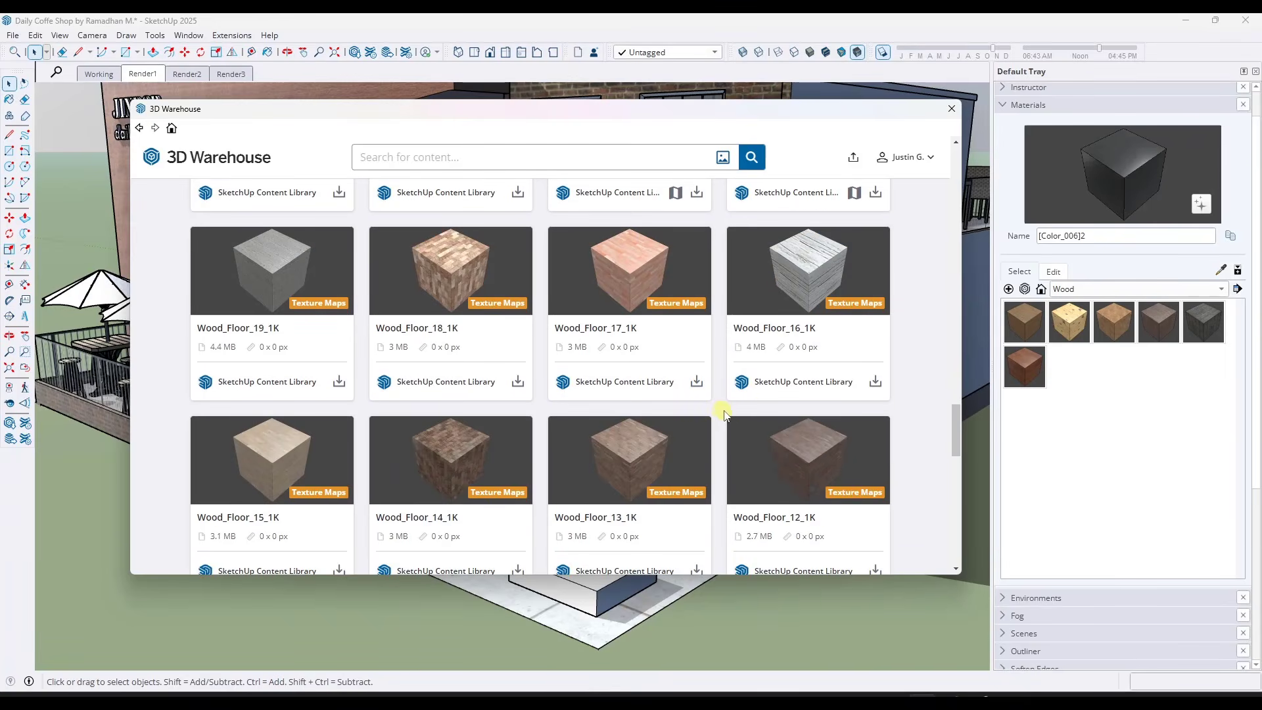
scroll(627, 402, up, 10)
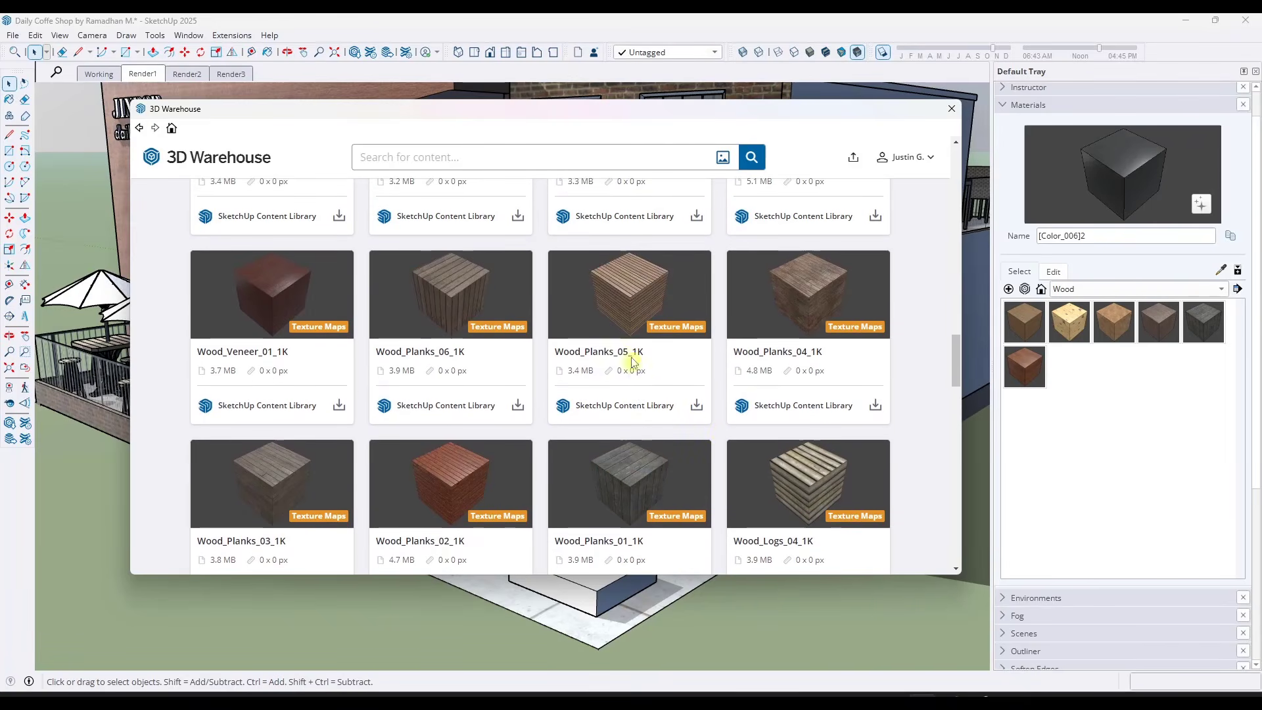
click(633, 296)
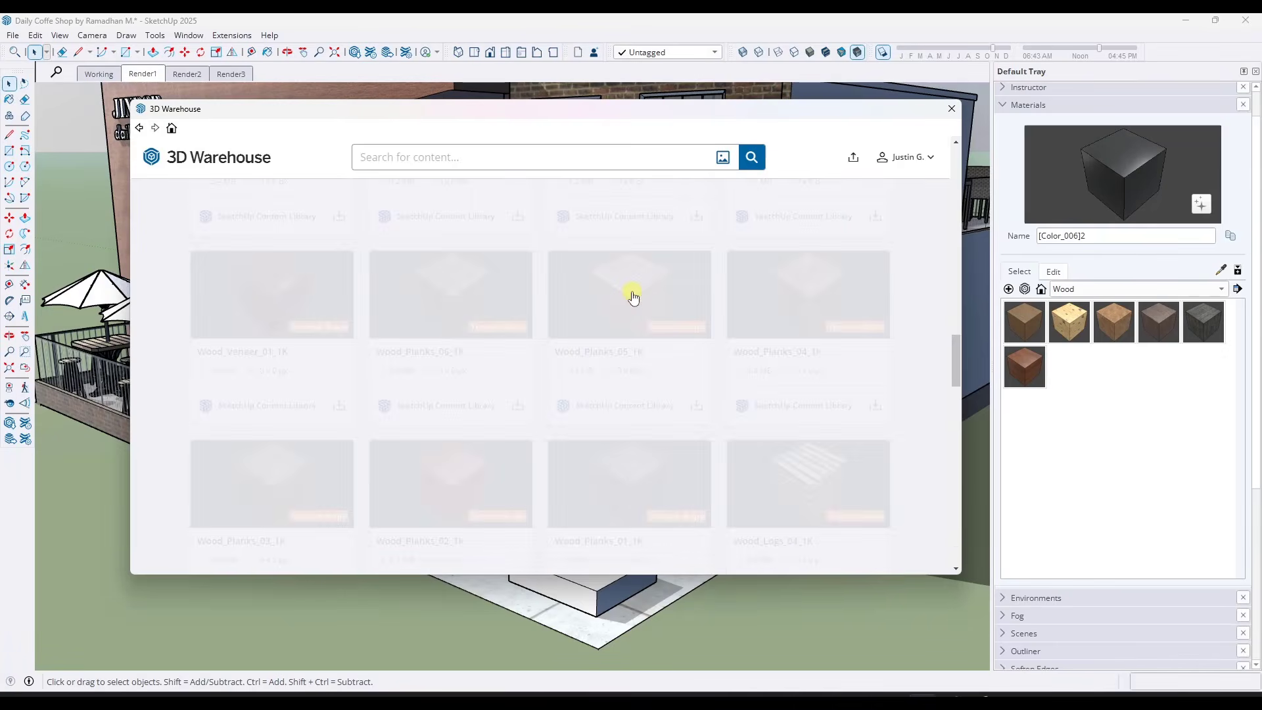
click(740, 344)
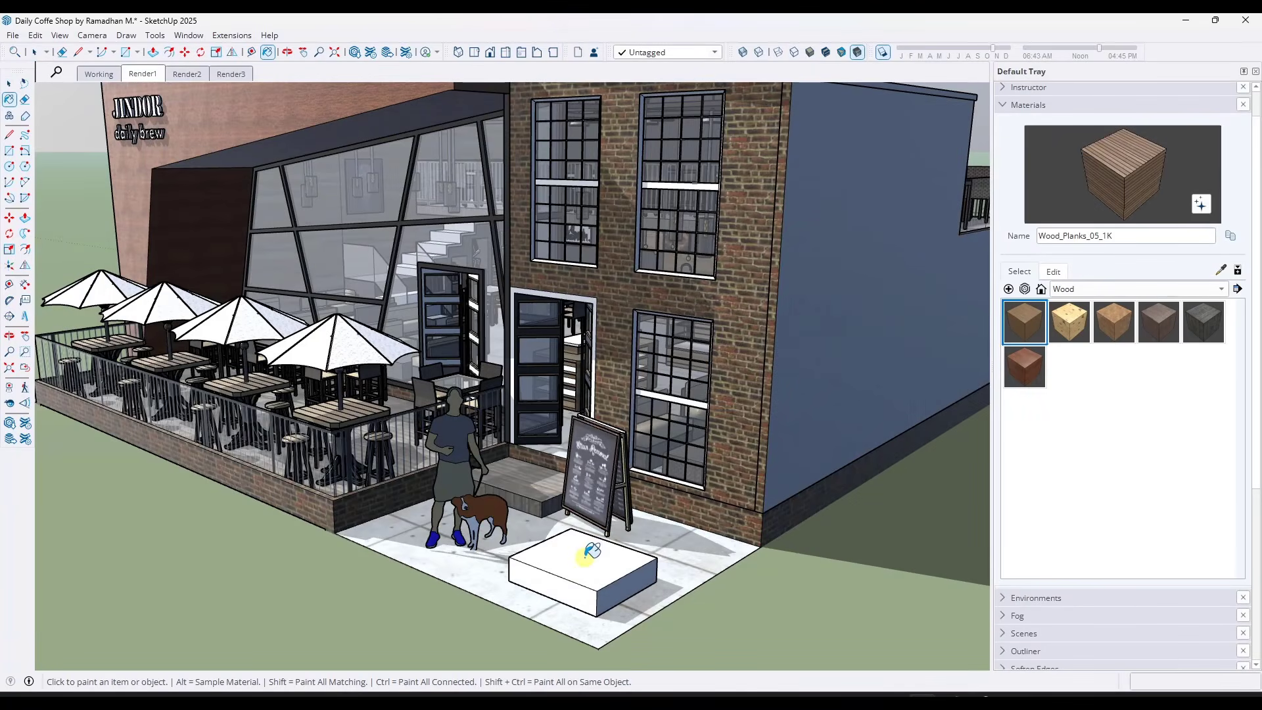
Paint the top face of the white box in front of the entrance with Wood_Planks_05_1K
click(589, 554)
key(space)
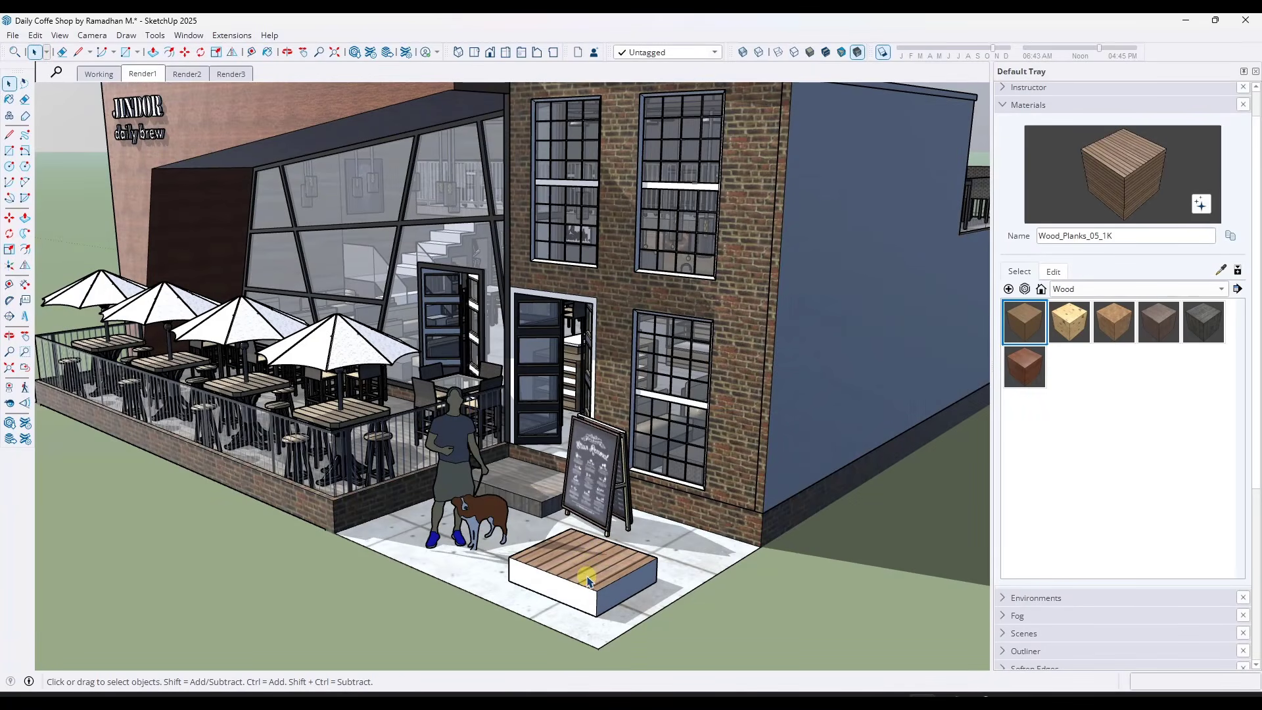
Use Material Replacer to swap the upper facade's Wood_Veneer_15_1K for the Wood_Planks_05_1K on the box
scroll(591, 575, down, 2)
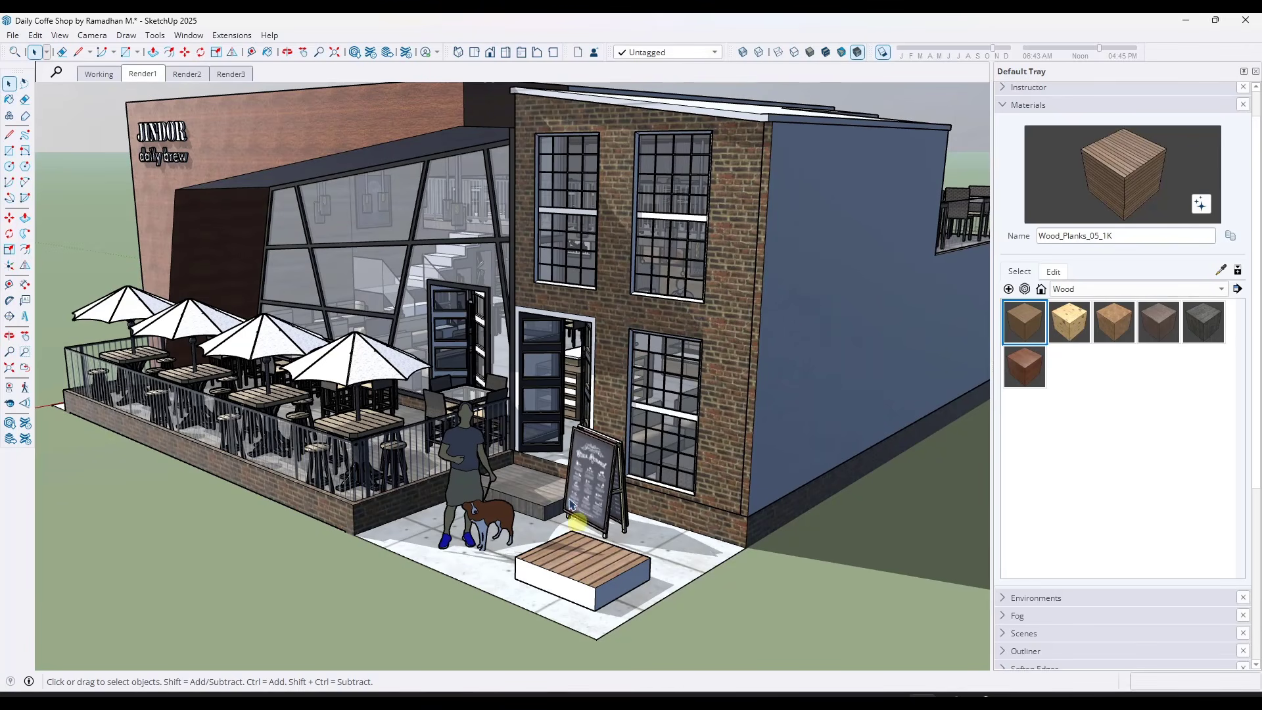
click(154, 36)
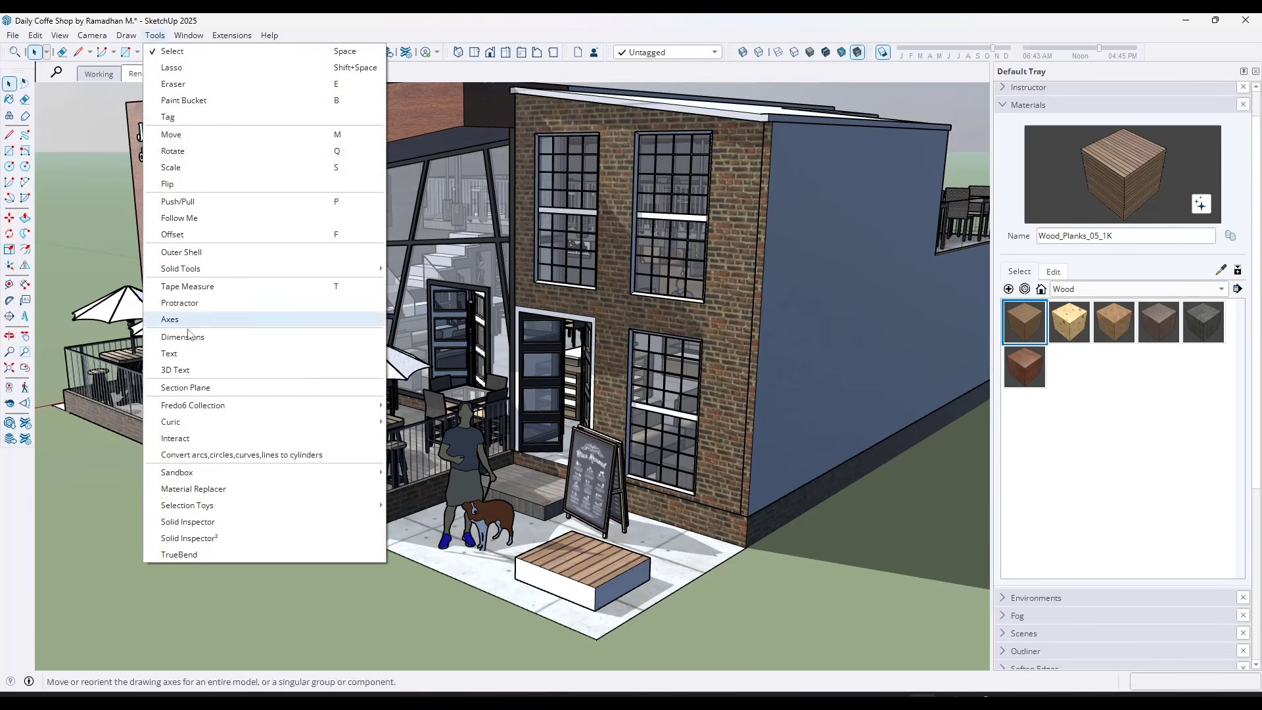
click(224, 489)
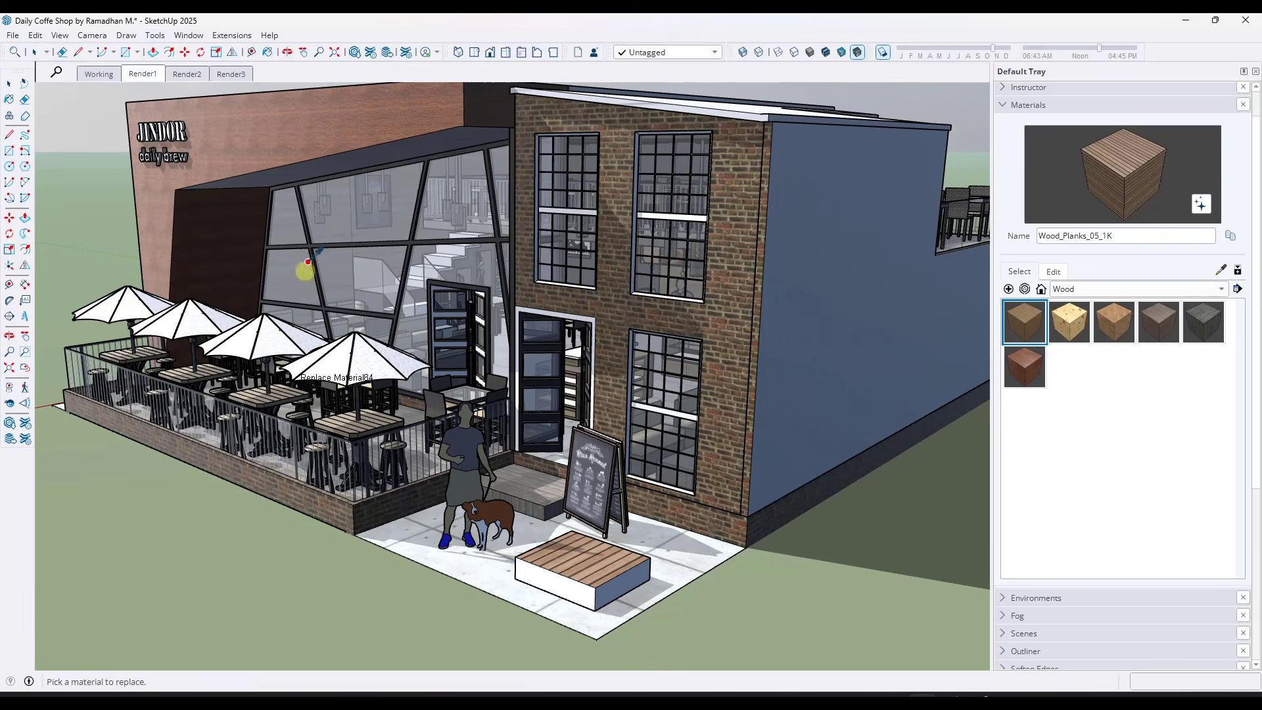
click(329, 115)
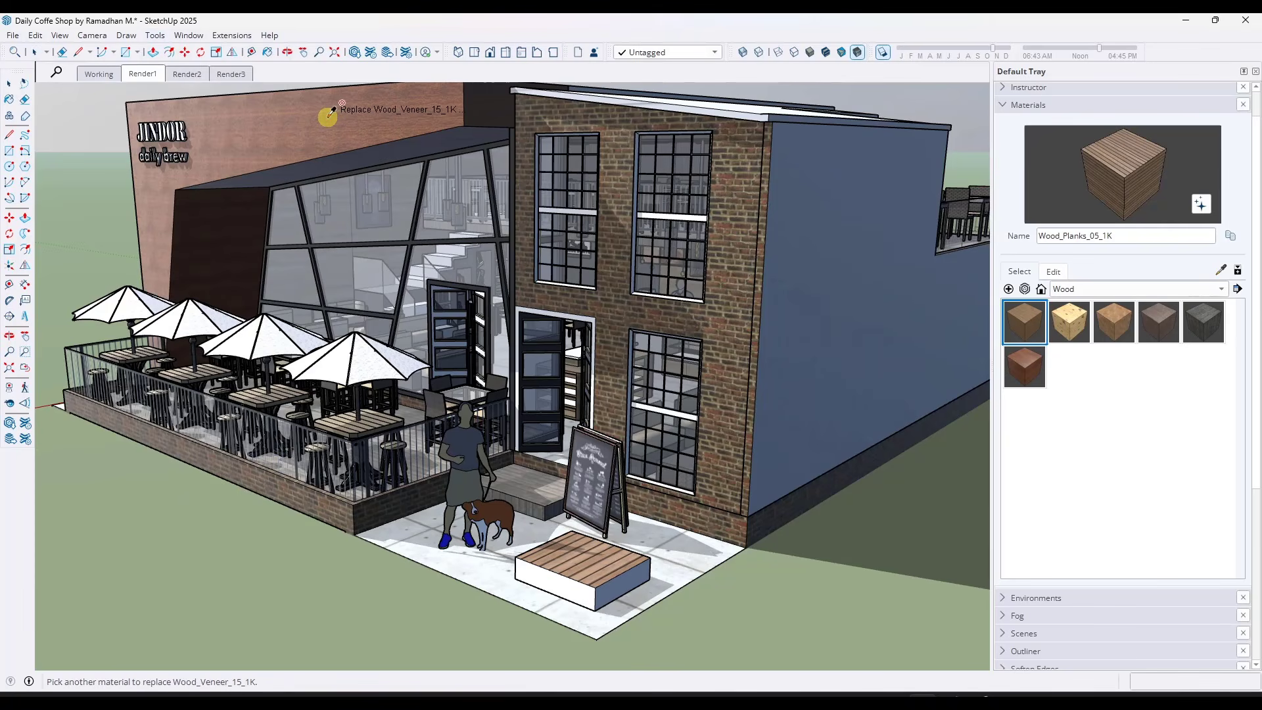
click(578, 560)
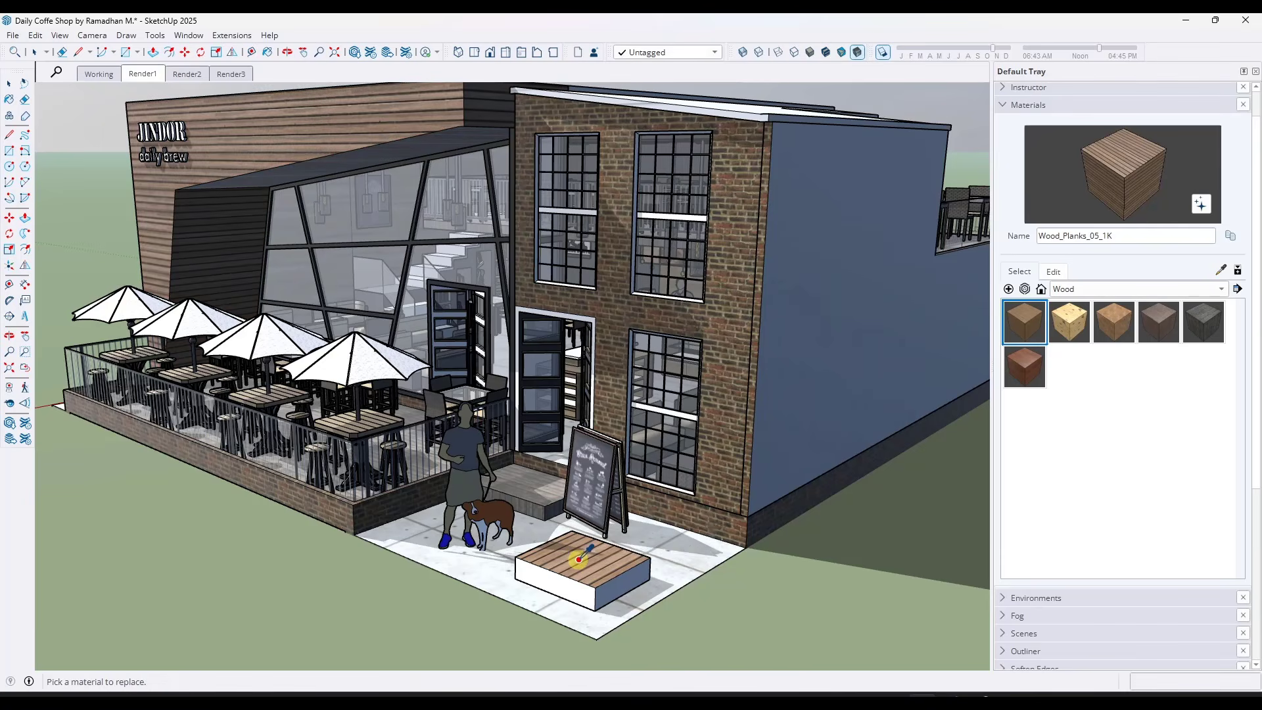
Edit the facade's Wood_Planks_05_1K material, setting its normal strength to 2.19 and leaving roughness at 1.00
middle_drag(308, 247, 322, 200)
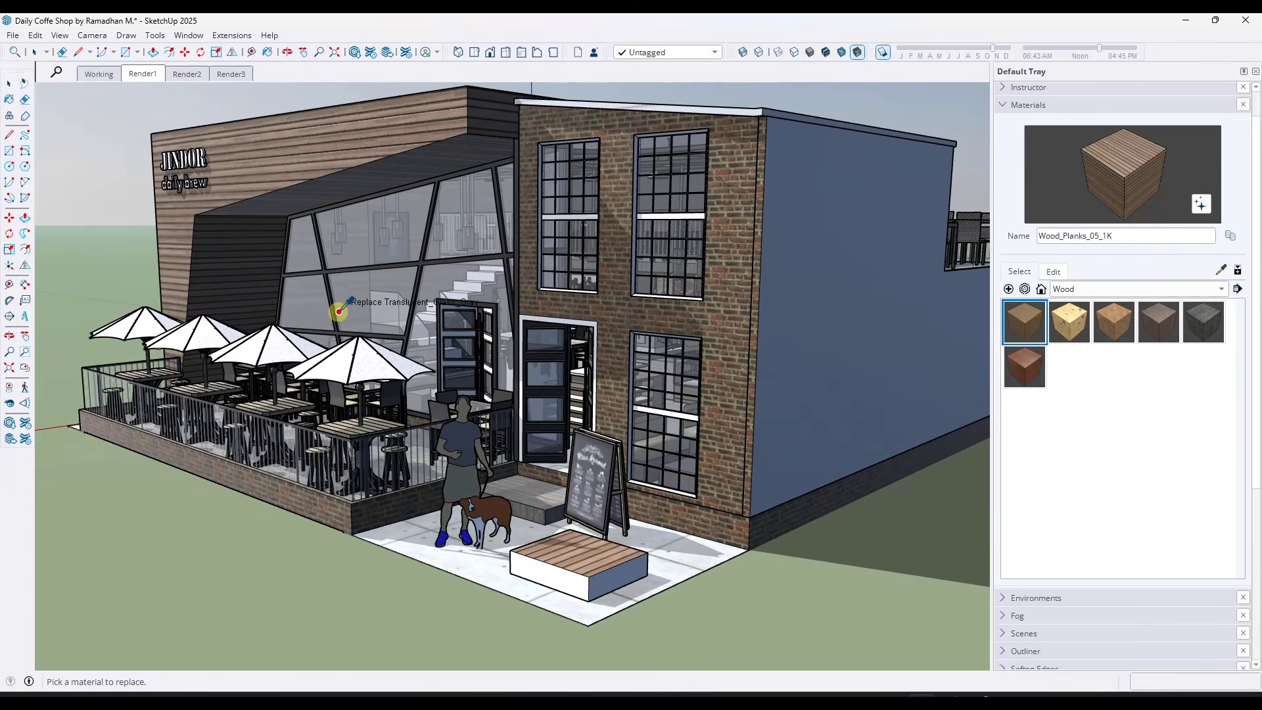
scroll(361, 139, up, 5)
middle_drag(372, 146, 320, 145)
key(space)
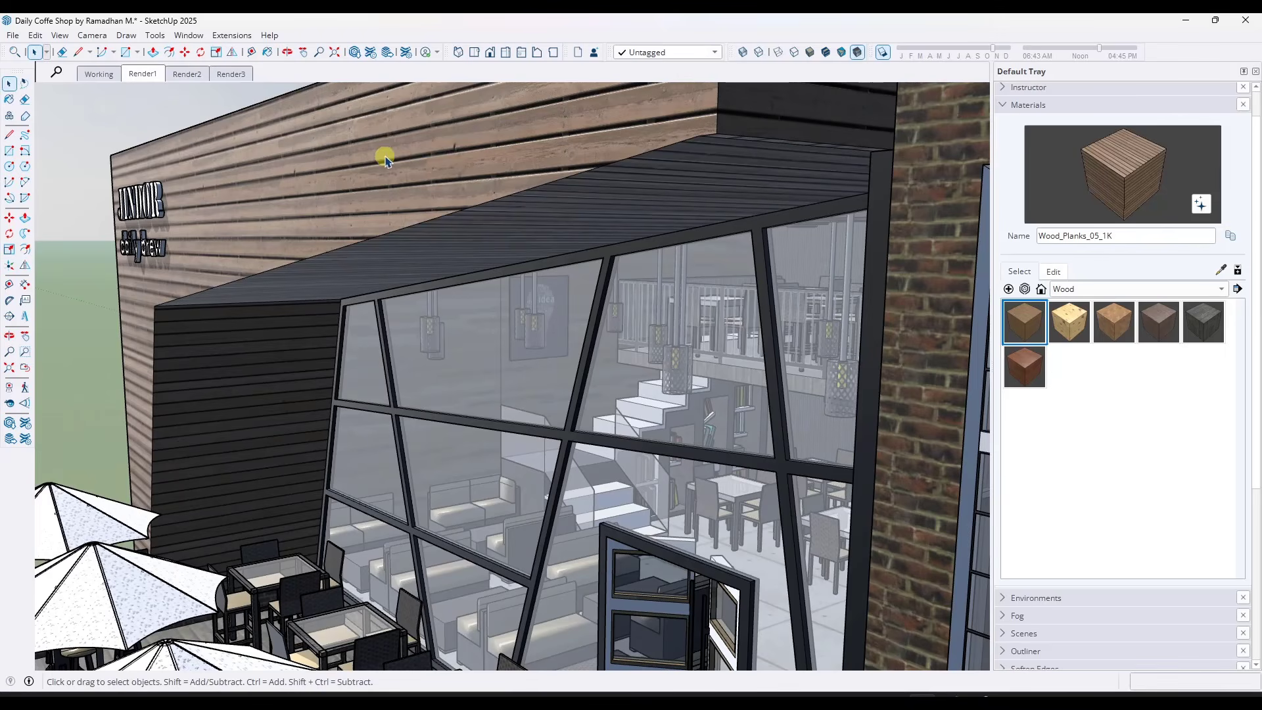
key(b)
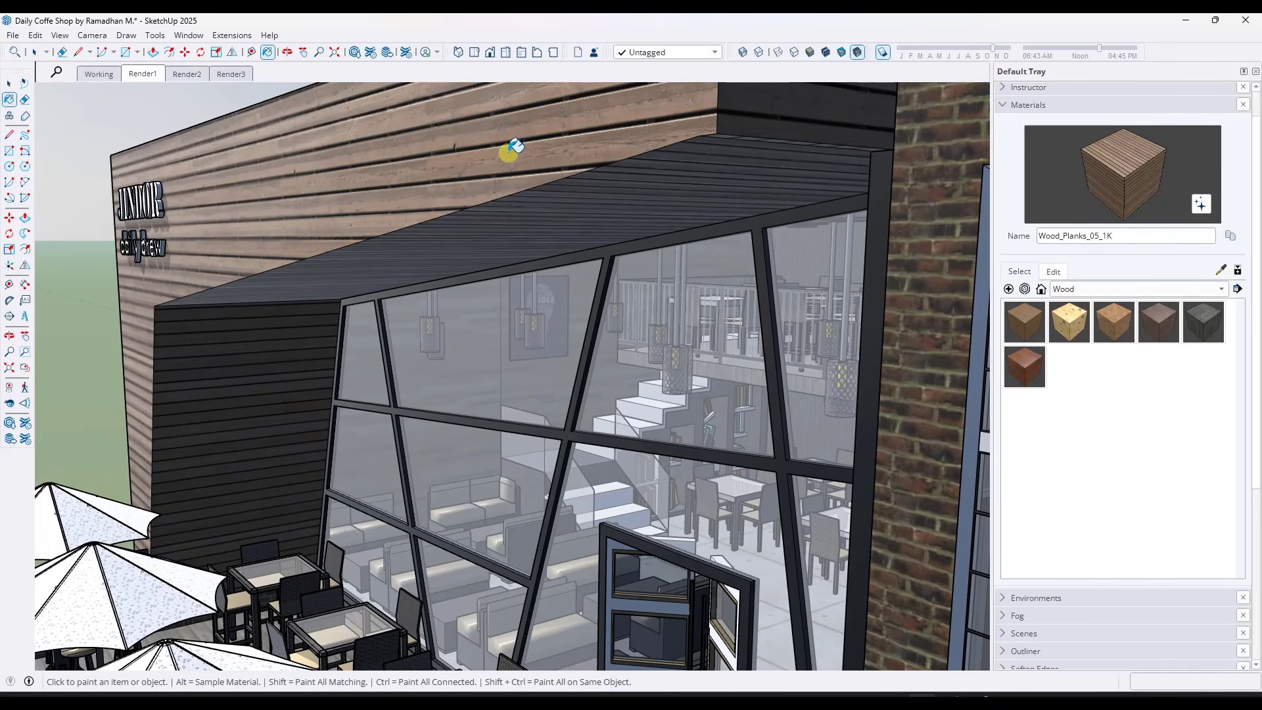
click(1054, 272)
scroll(1207, 448, down, 3)
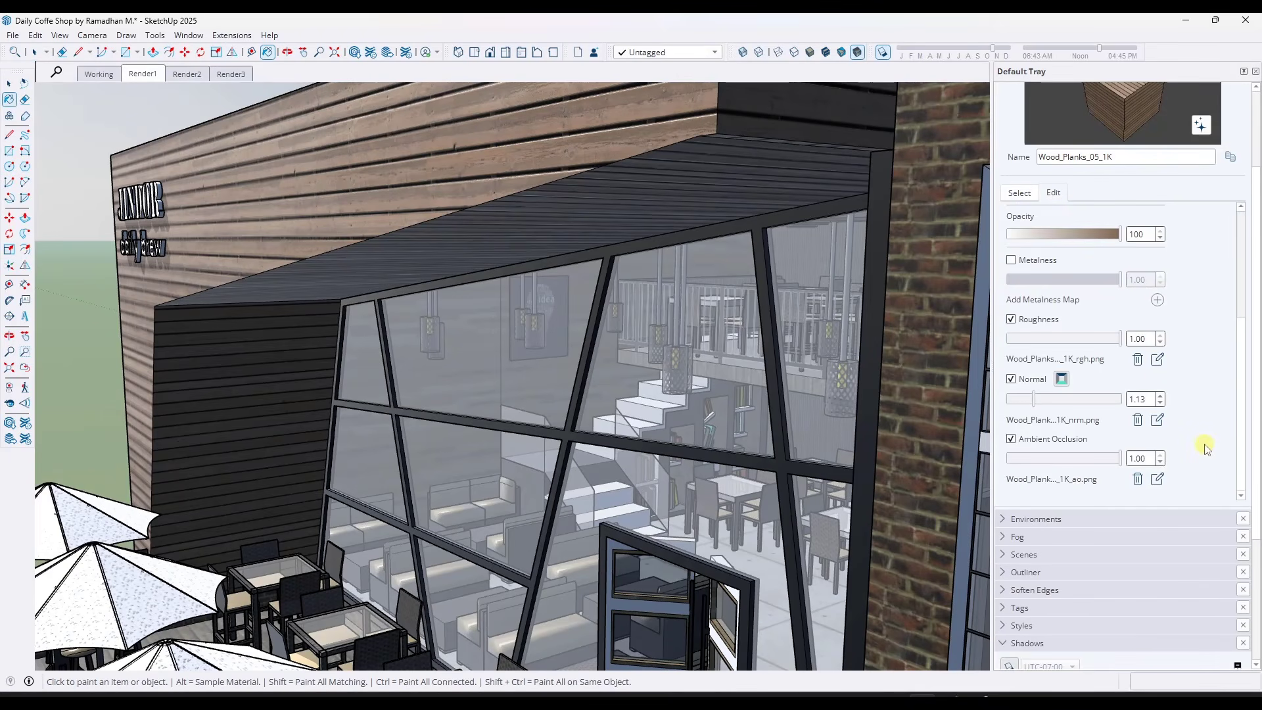
drag(1038, 406, 1050, 407)
mouse_move(1119, 339)
mouse_down()
mouse_move(1084, 339)
mouse_move(1110, 349)
mouse_up()
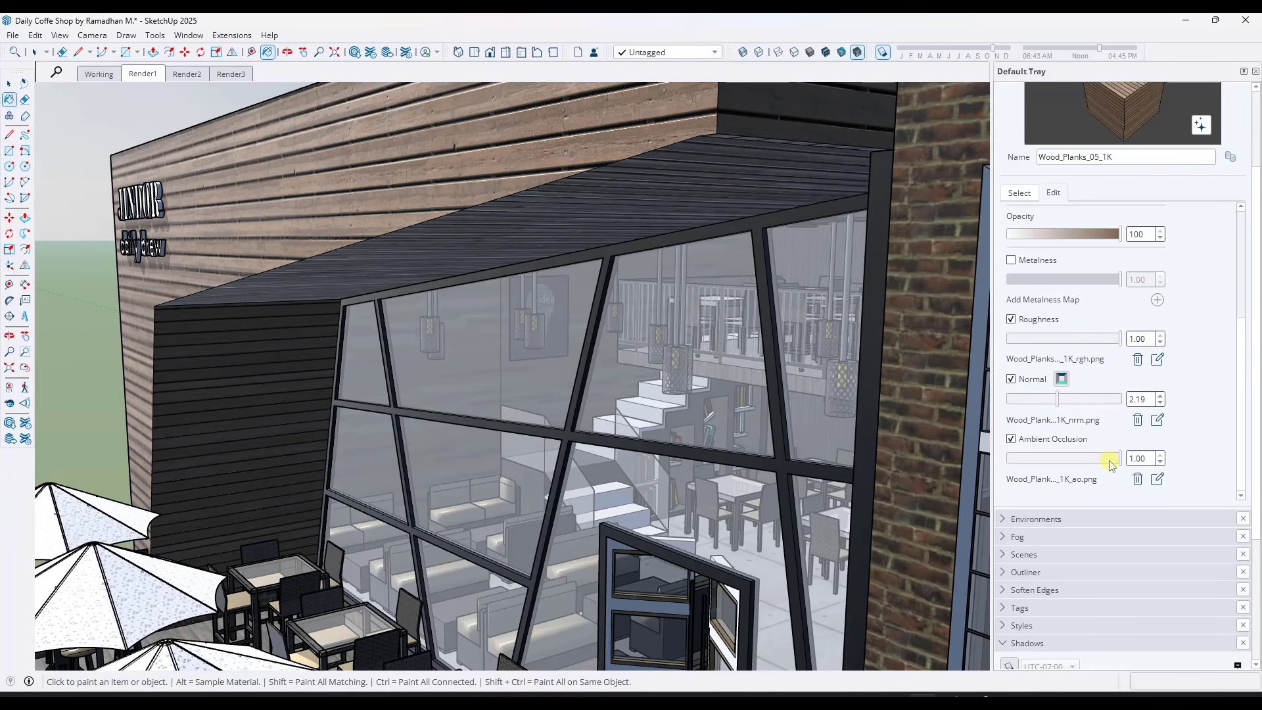
Try an ambient occlusion of 0.82 on Wood_Planks_05_1K, compare the cladding up close, and restore it to 1.00
mouse_move(1109, 462)
mouse_down()
mouse_move(1020, 460)
mouse_move(1132, 463)
mouse_move(1077, 476)
mouse_up()
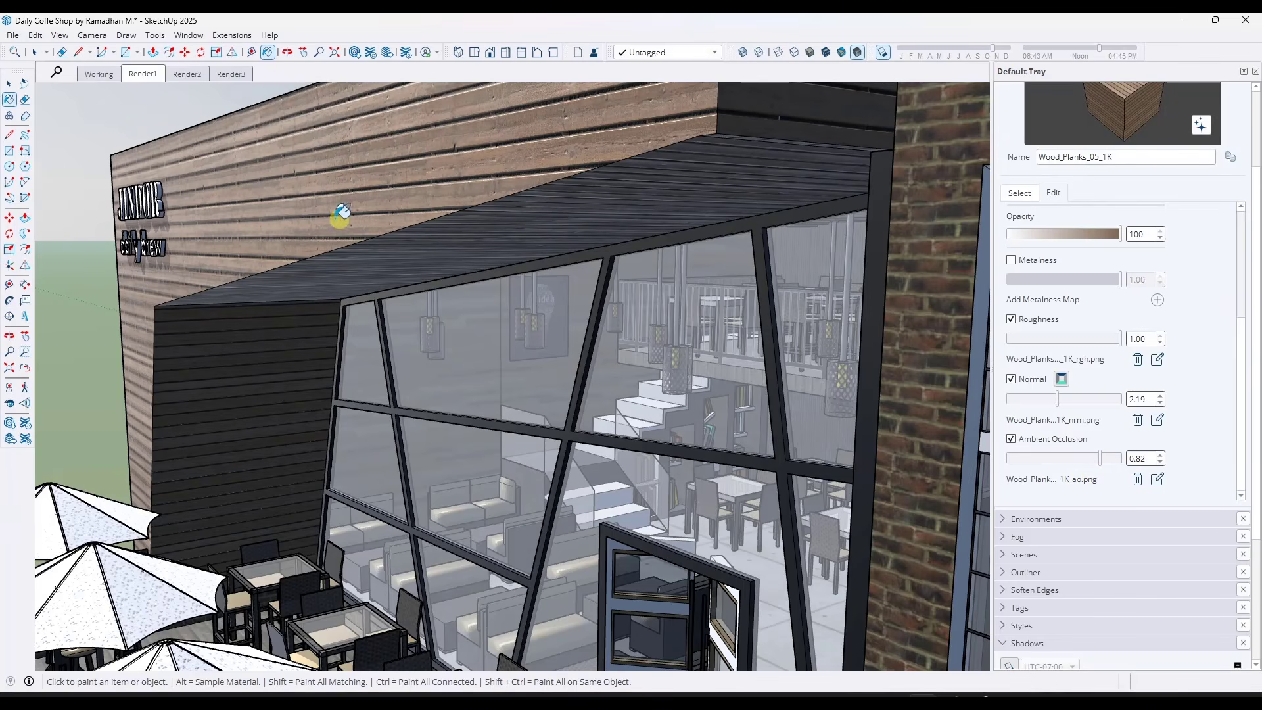
middle_drag(417, 191, 353, 198)
scroll(395, 187, up, 5)
scroll(454, 181, up, 4)
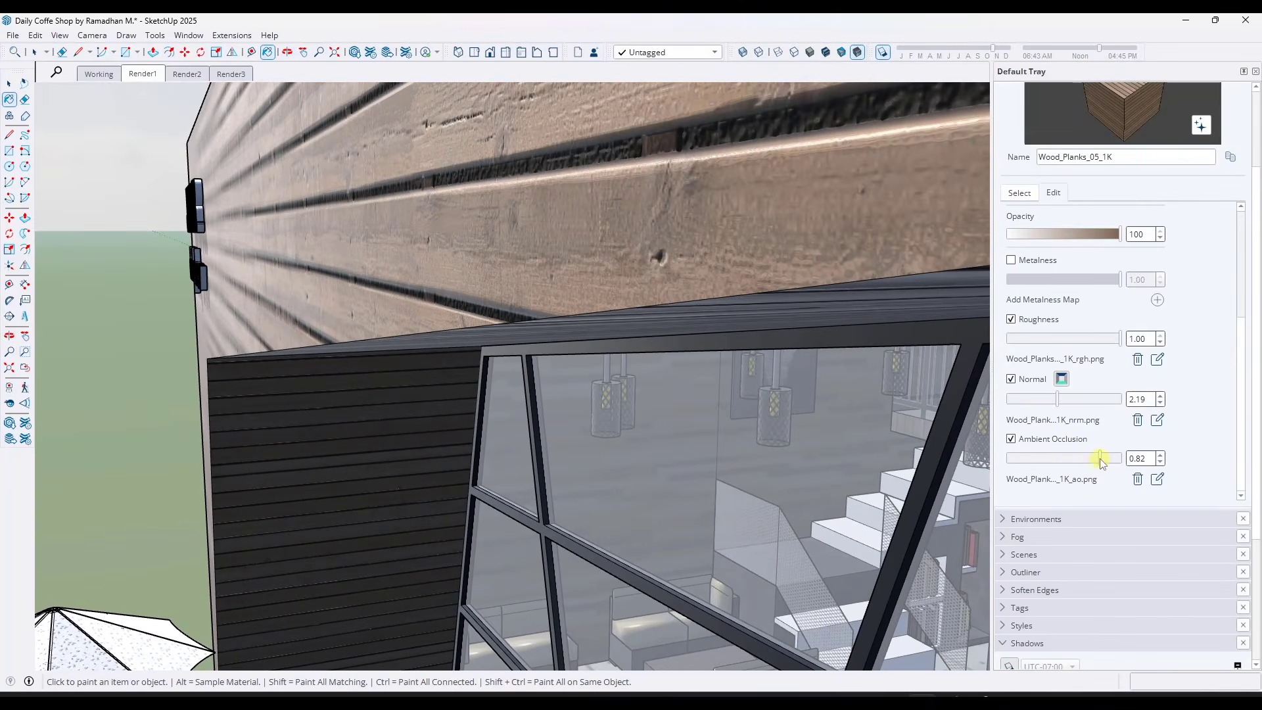
mouse_move(1100, 459)
mouse_down()
mouse_move(1009, 459)
mouse_move(1117, 469)
mouse_up()
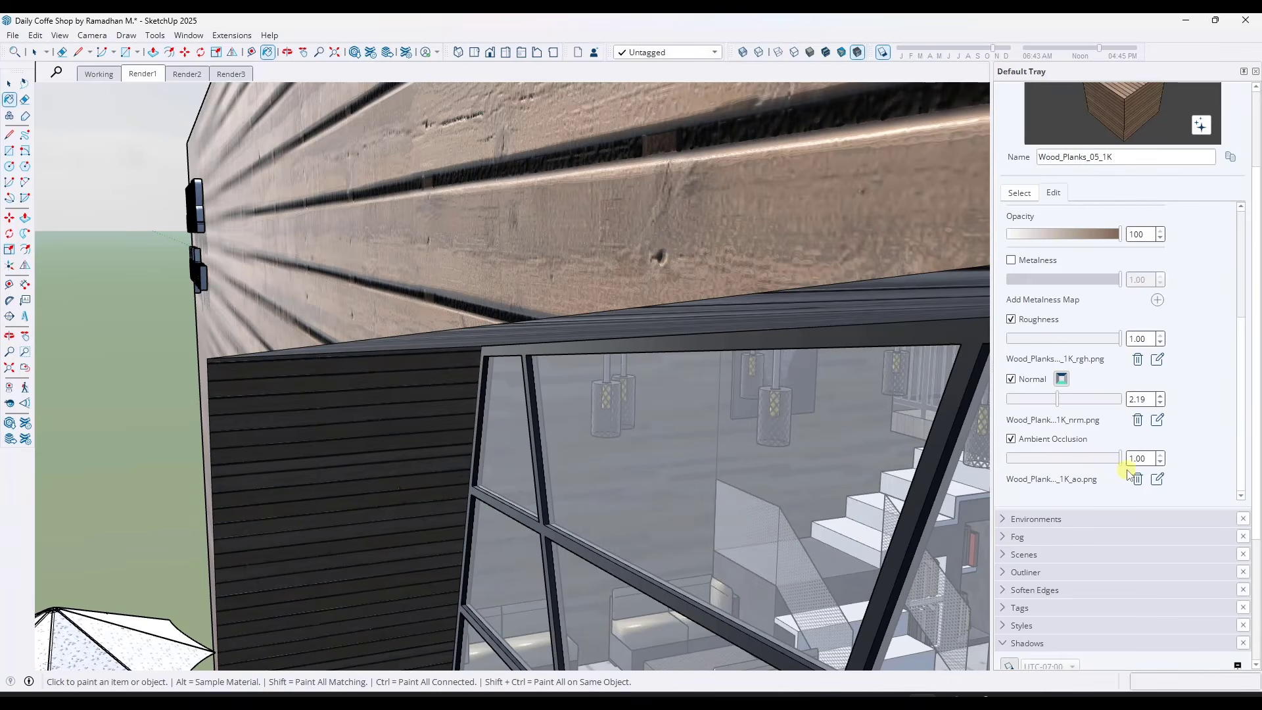
Finish editing the plank material and show the Brick collection in the materials library
scroll(704, 248, down, 10)
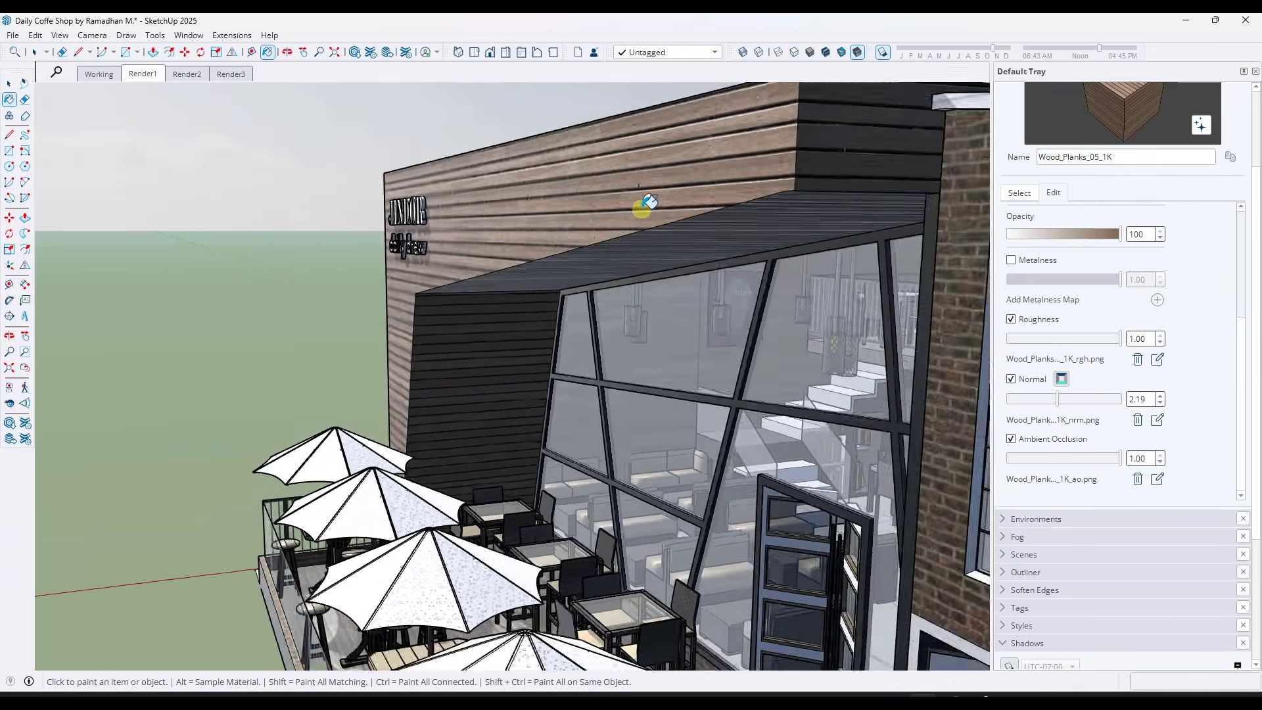
scroll(634, 220, down, 5)
mouse_move(631, 225)
middle_down()
mouse_move(775, 219)
mouse_move(797, 254)
mouse_move(696, 241)
mouse_move(679, 276)
mouse_move(698, 276)
mouse_move(638, 268)
middle_up()
middle_drag(457, 210, 492, 182)
key(space)
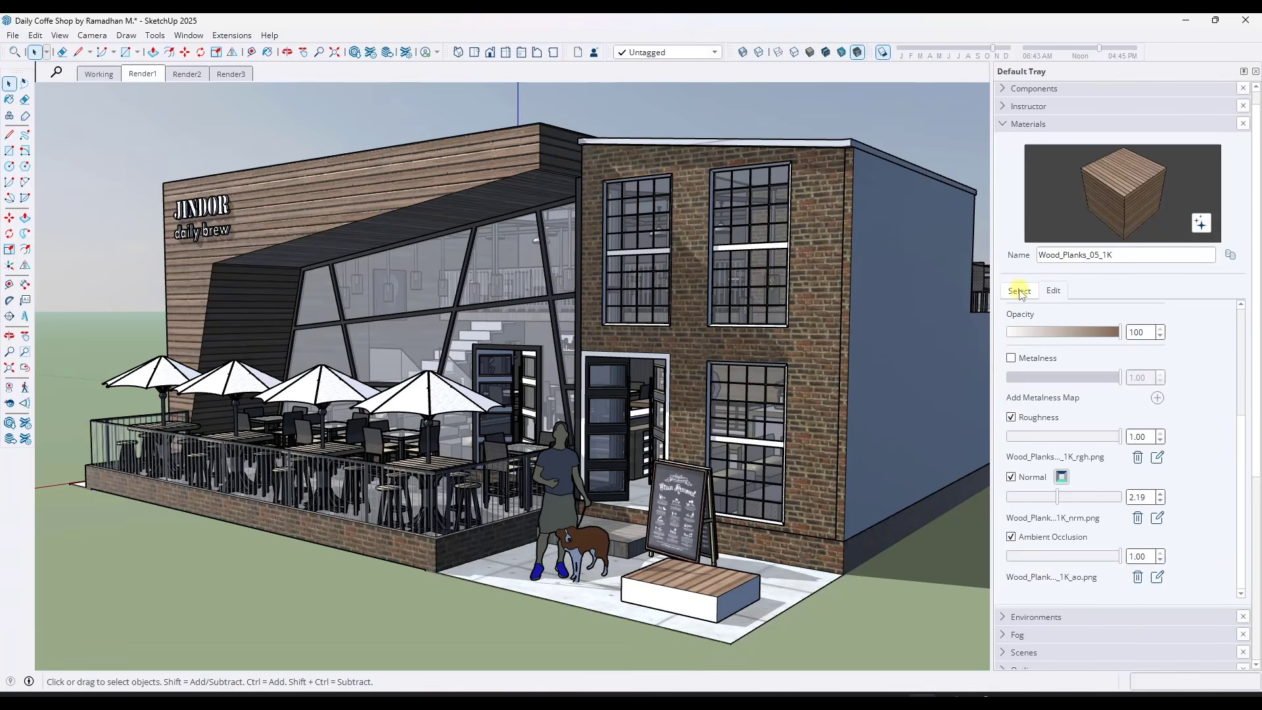
scroll(1194, 324, up, 5)
click(1020, 311)
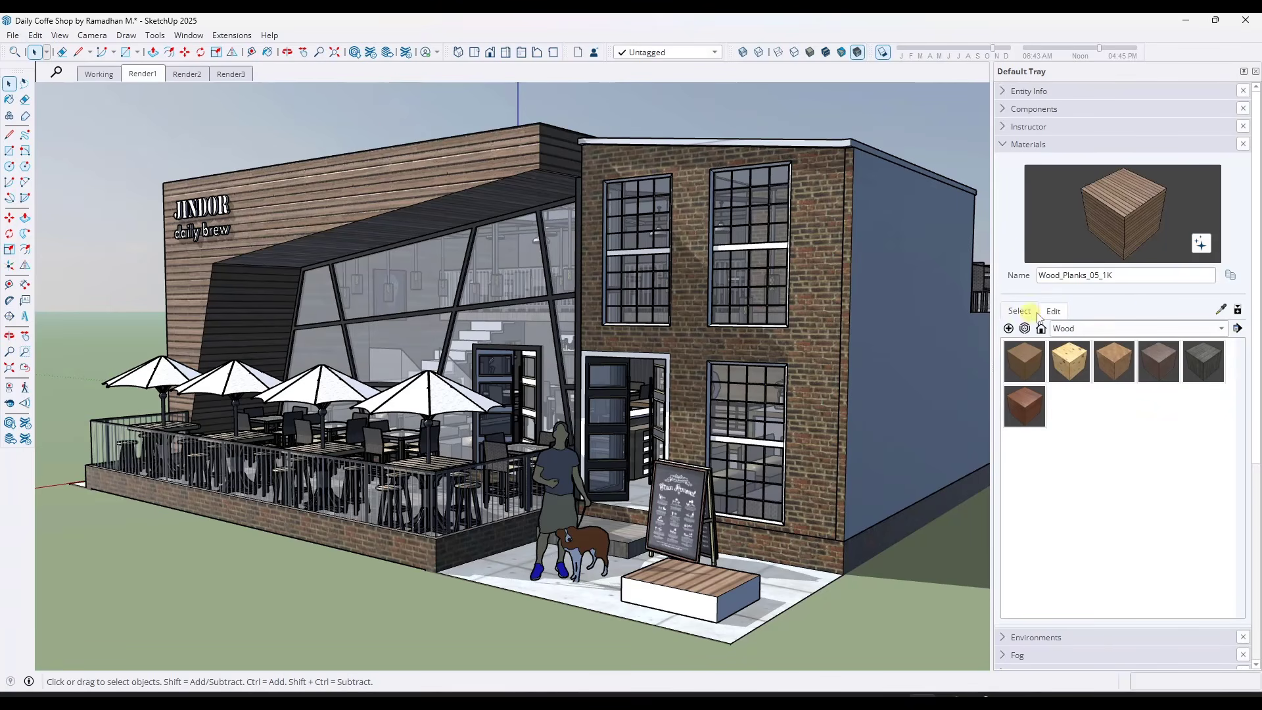
click(1098, 332)
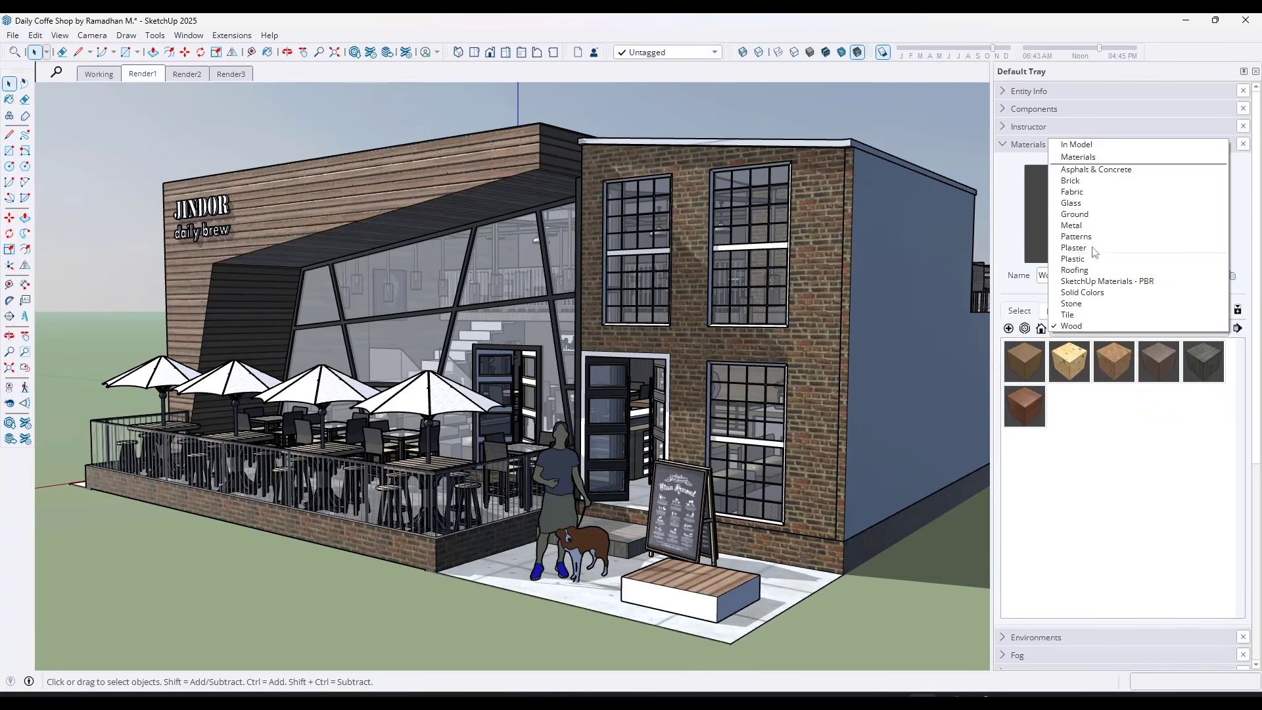
click(1090, 181)
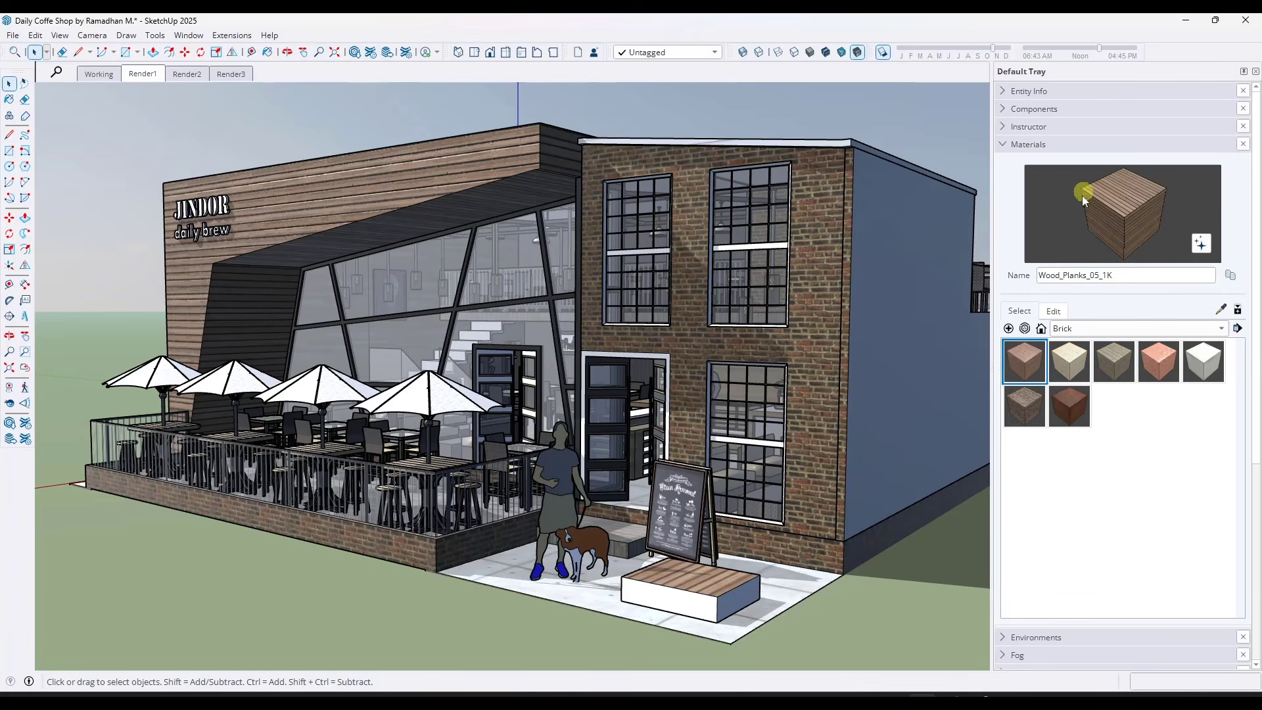
Paint the top of the sample box on the pavement with Brick_01_1K from the Brick collection
click(1026, 372)
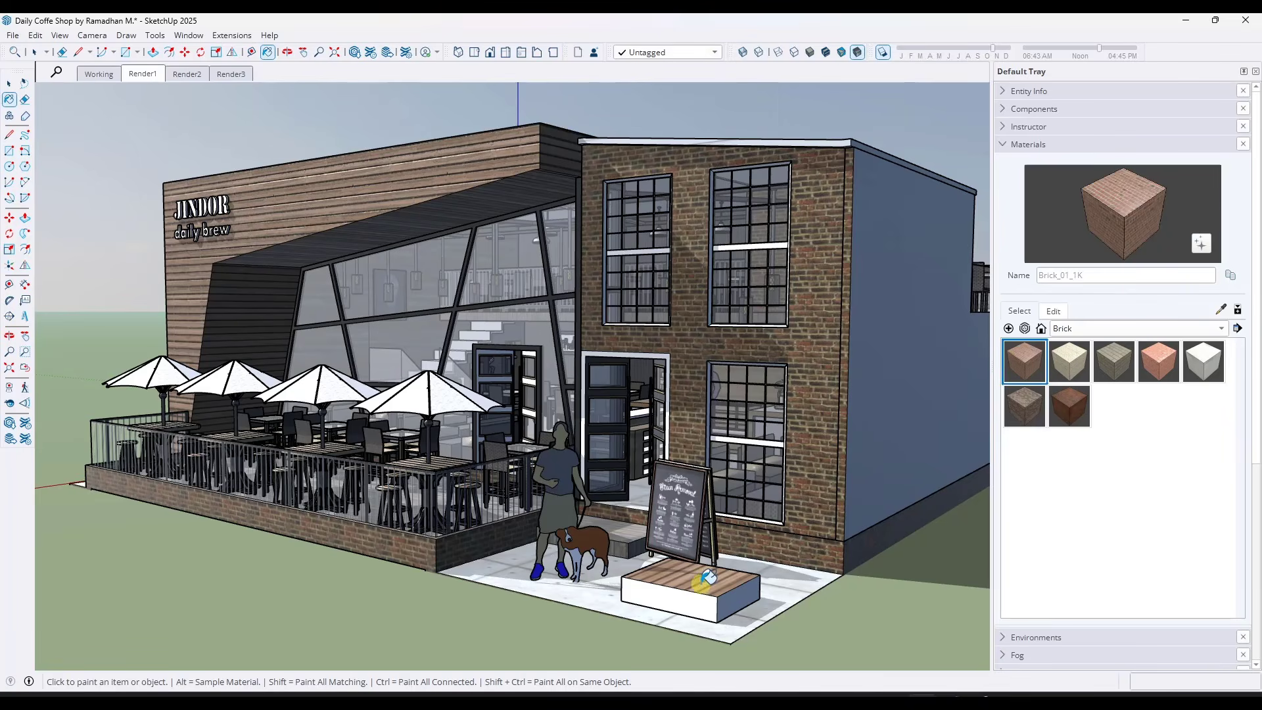
click(752, 548)
scroll(756, 543, up, 3)
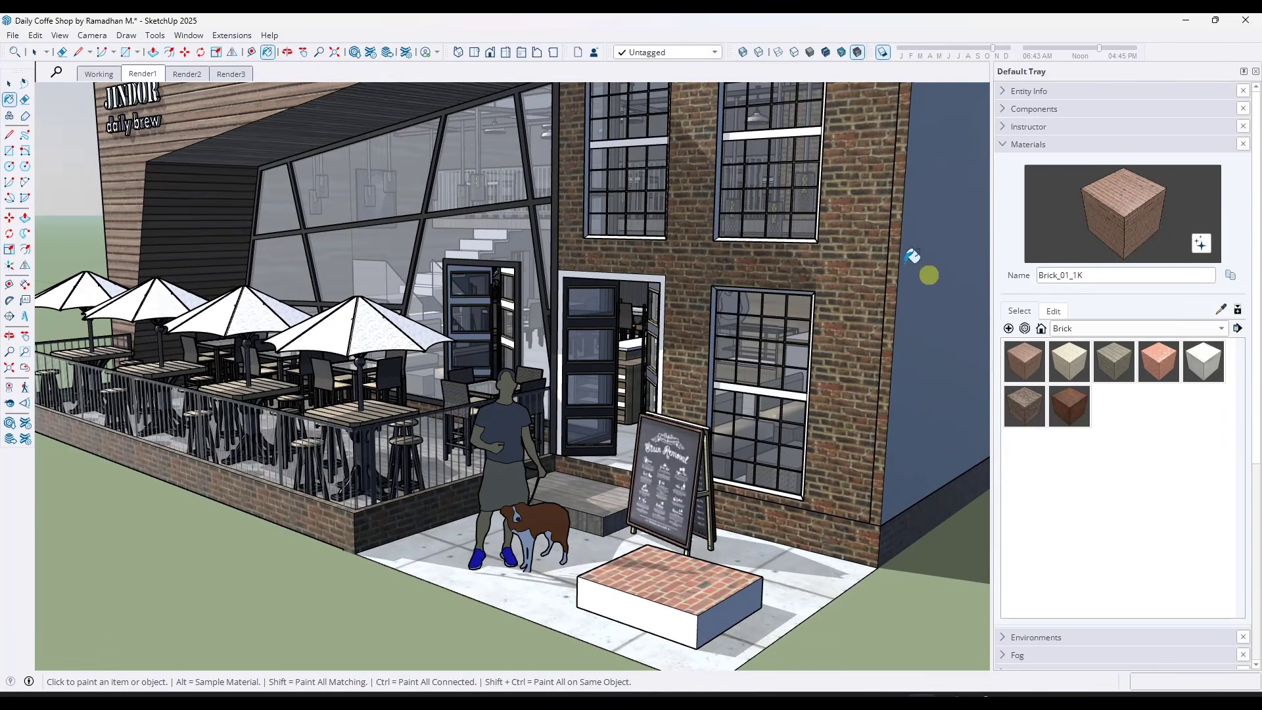
Use Material Replacer to swap the facade's Brick_Rough_Dark for the Brick_01_1K on the box
click(156, 36)
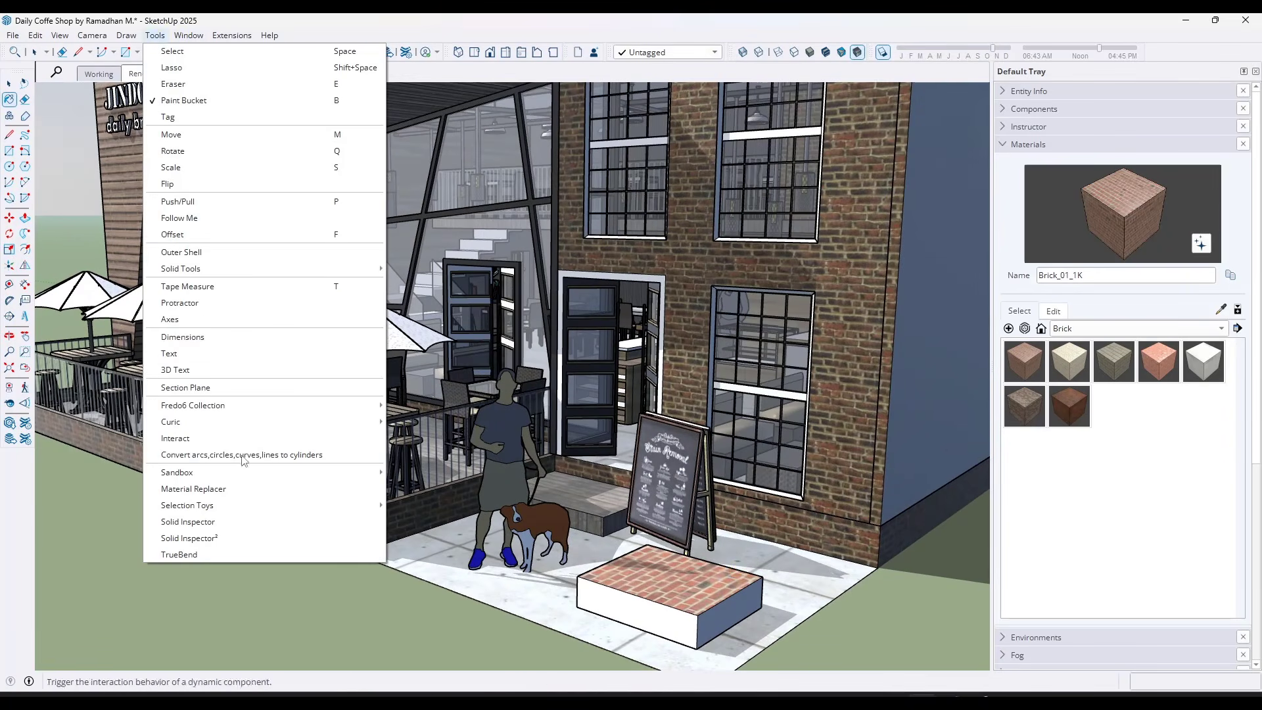
click(193, 488)
click(855, 350)
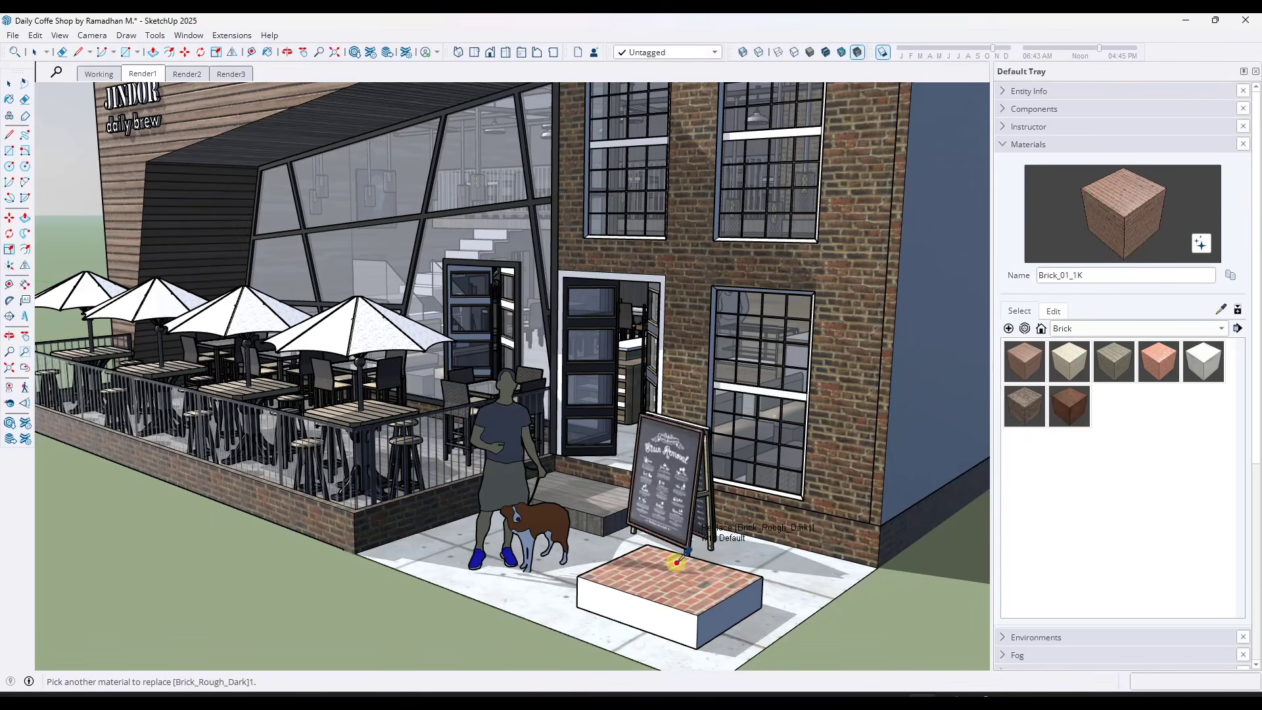
click(698, 573)
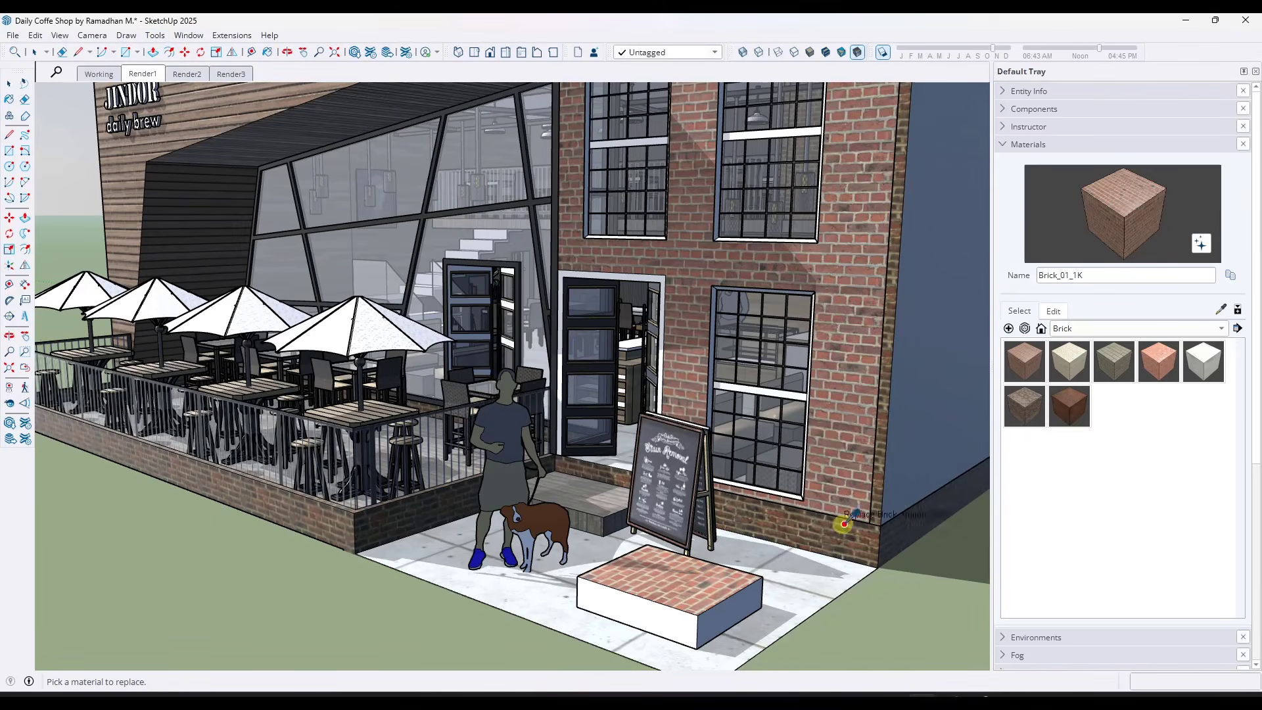
scroll(880, 304, down, 3)
scroll(880, 304, up, 6)
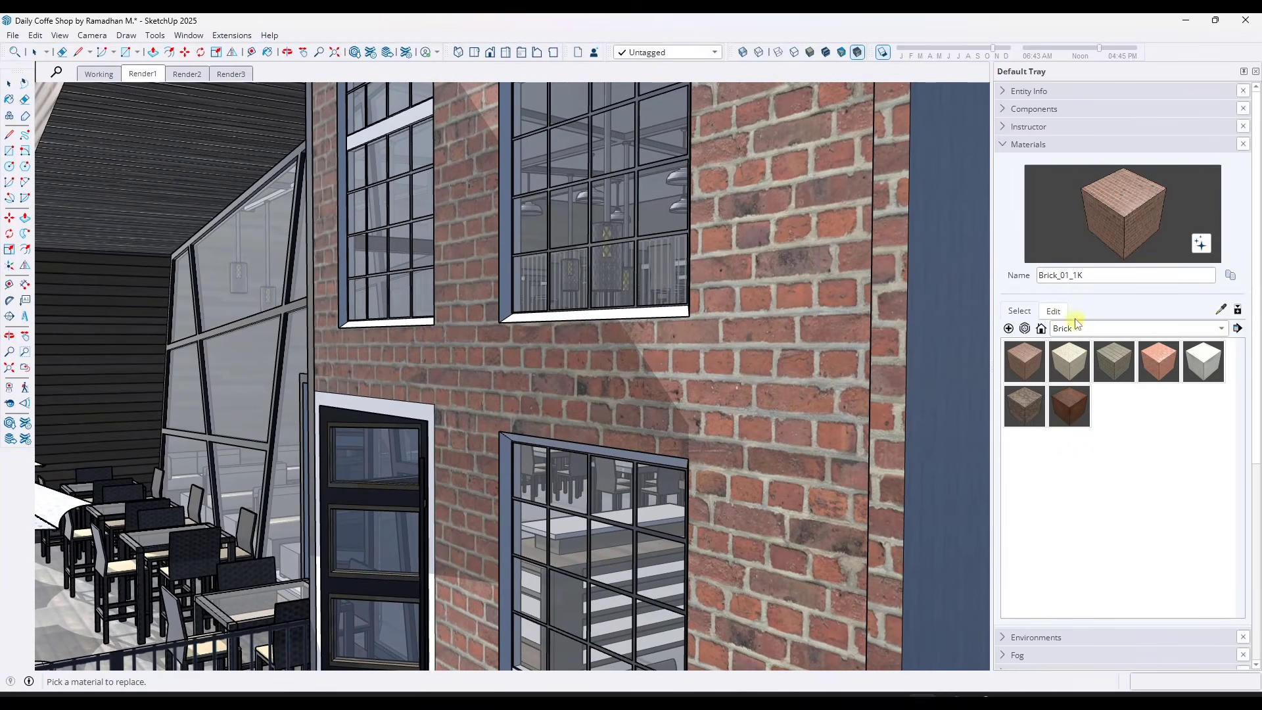
Edit the facade's Brick_01_1K material, raising its normal strength to 3.80 and leaving ambient occlusion at 1.00
click(1056, 313)
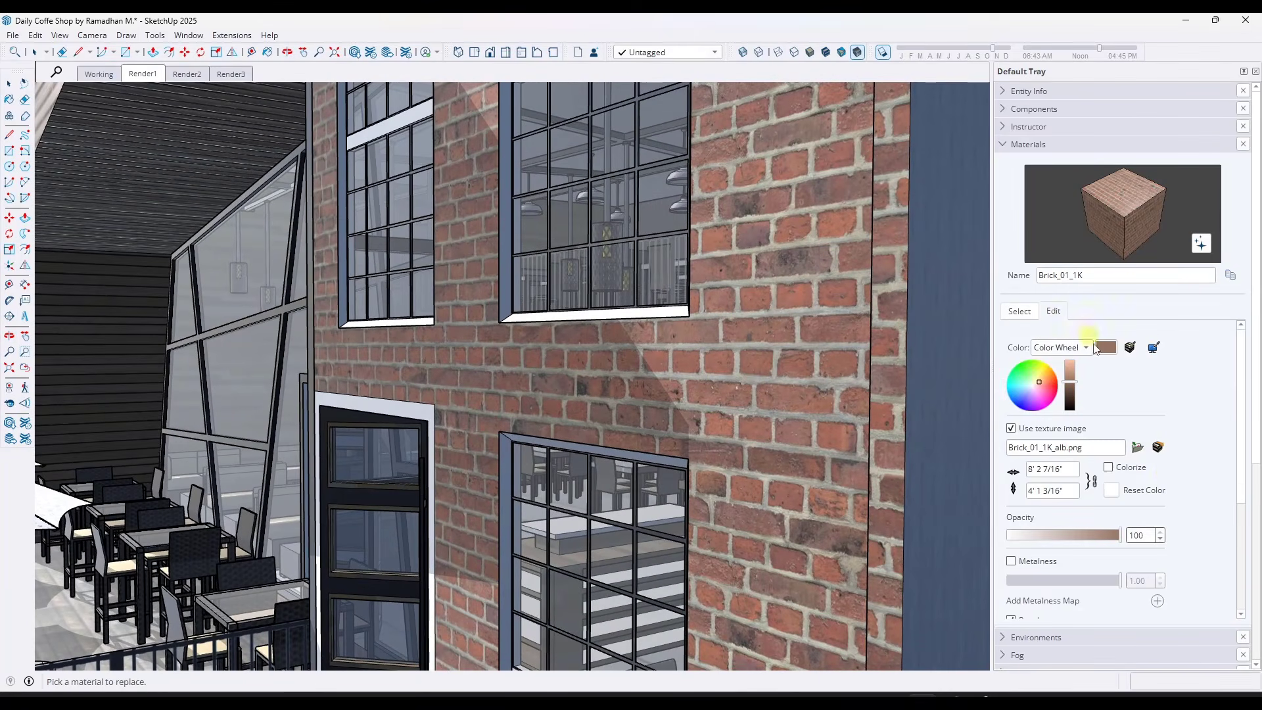
scroll(1194, 472, down, 5)
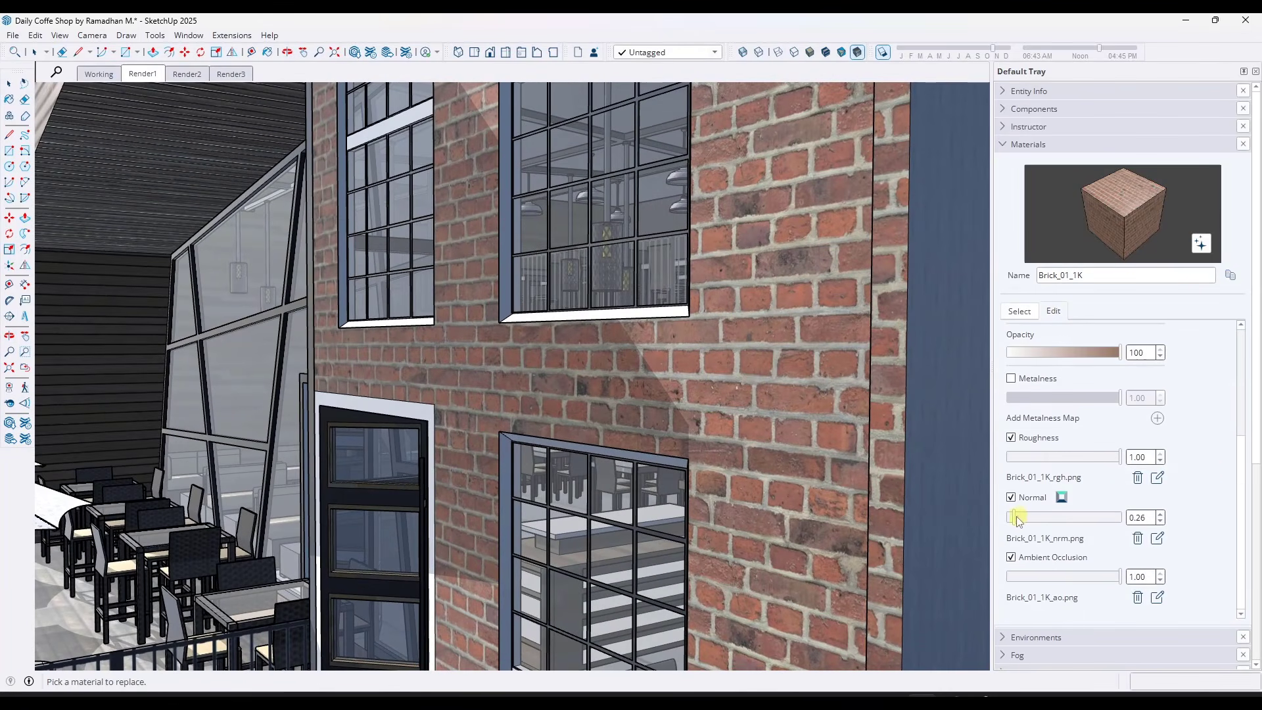
drag(1016, 520, 1034, 524)
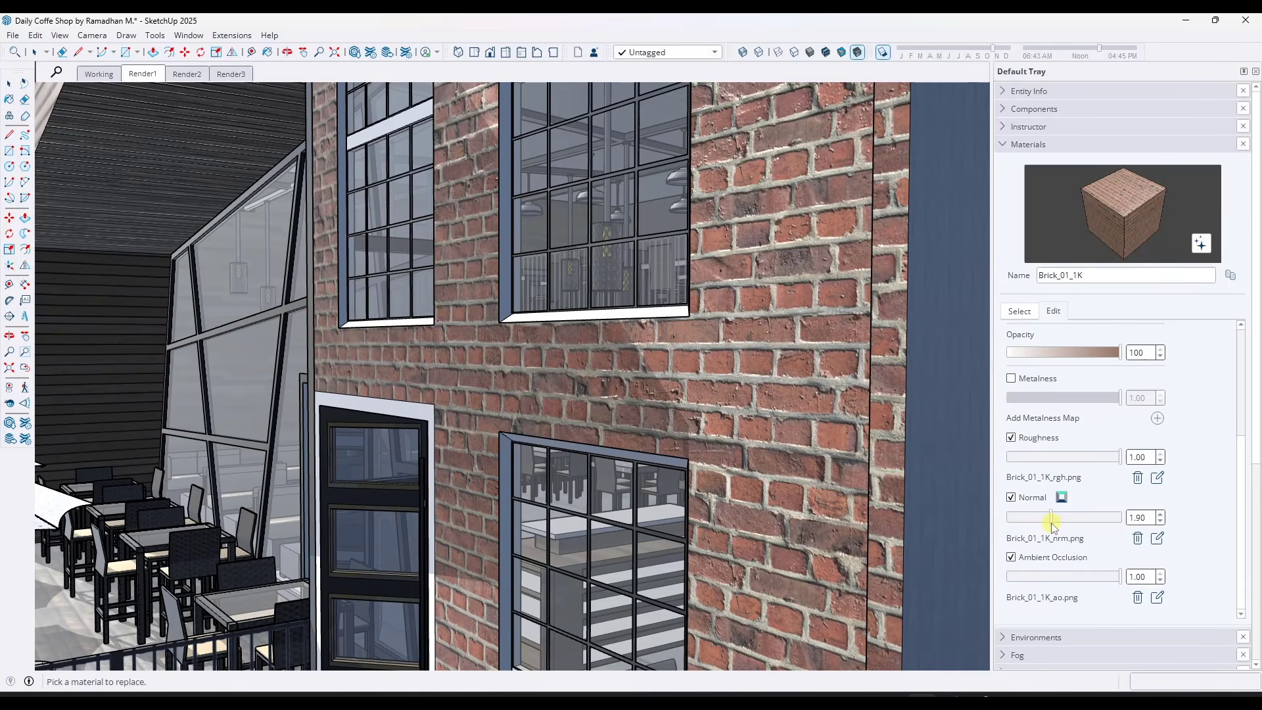
drag(1112, 580, 1173, 579)
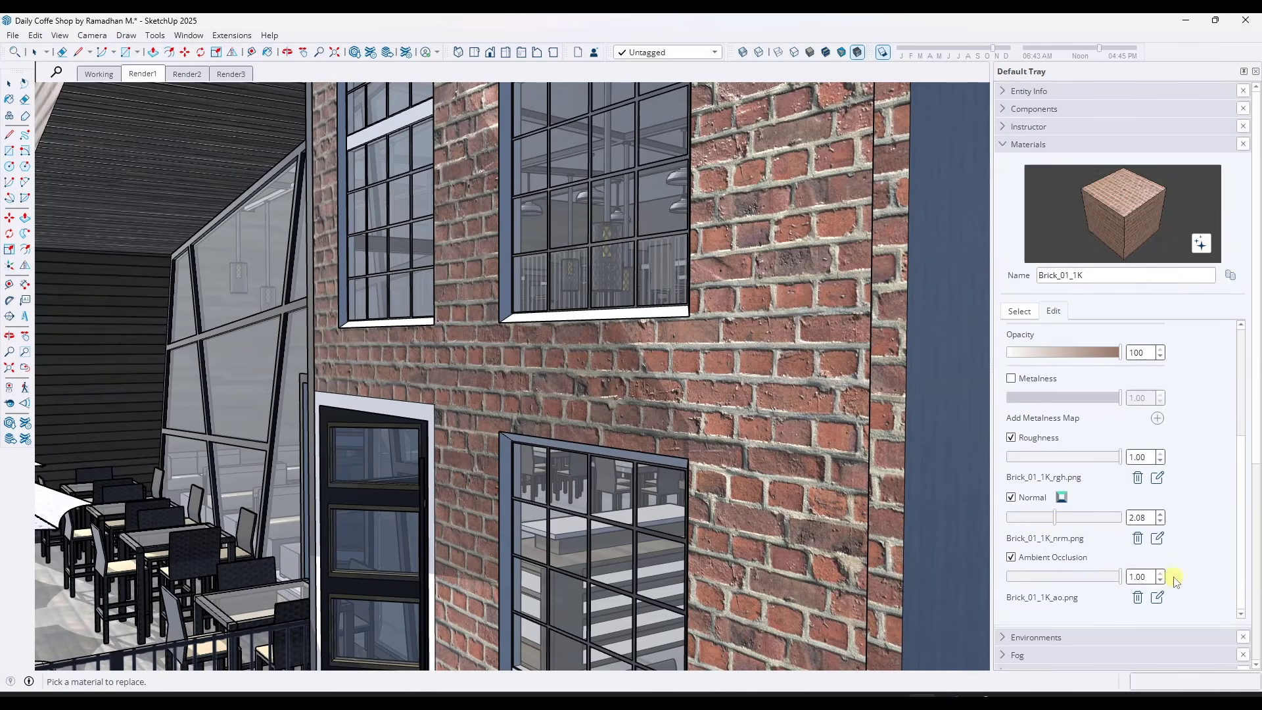
drag(1058, 519, 1092, 518)
Examine the brick facade's relief up close and across the whole building, and leave the Material Replacer
middle_drag(811, 403, 839, 387)
scroll(839, 388, down, 10)
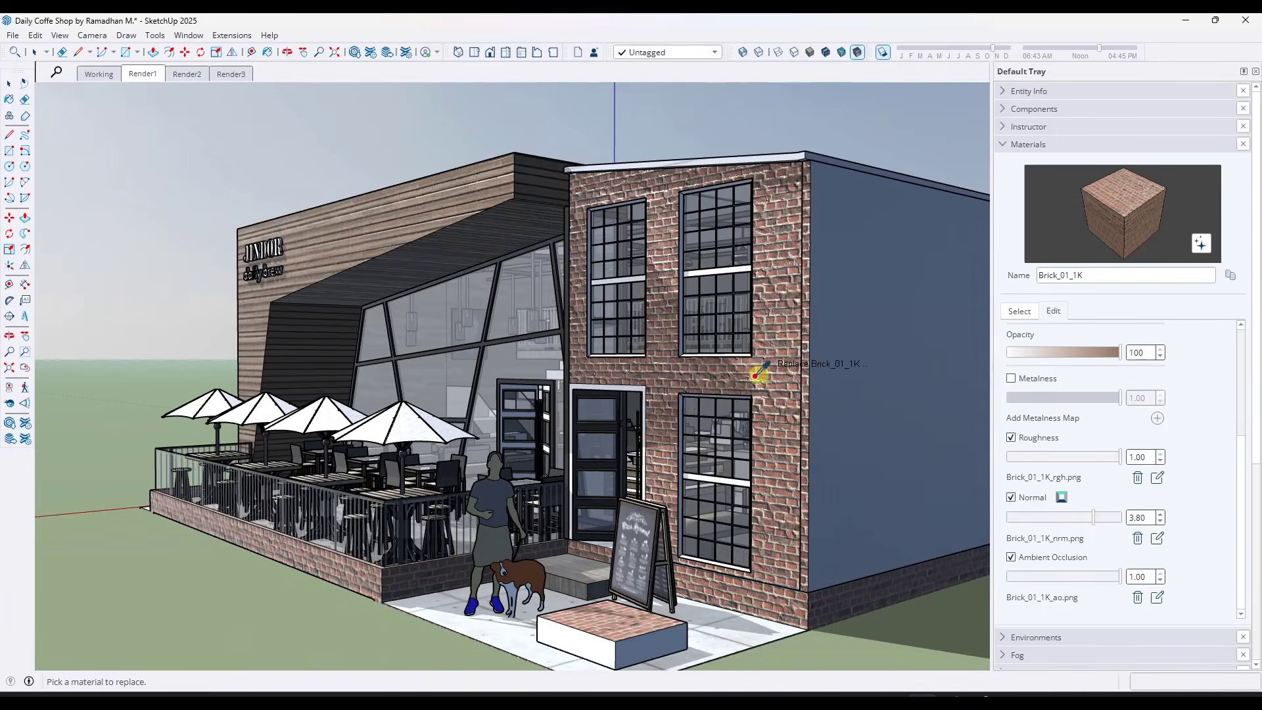
scroll(617, 378, up, 4)
scroll(600, 381, down, 2)
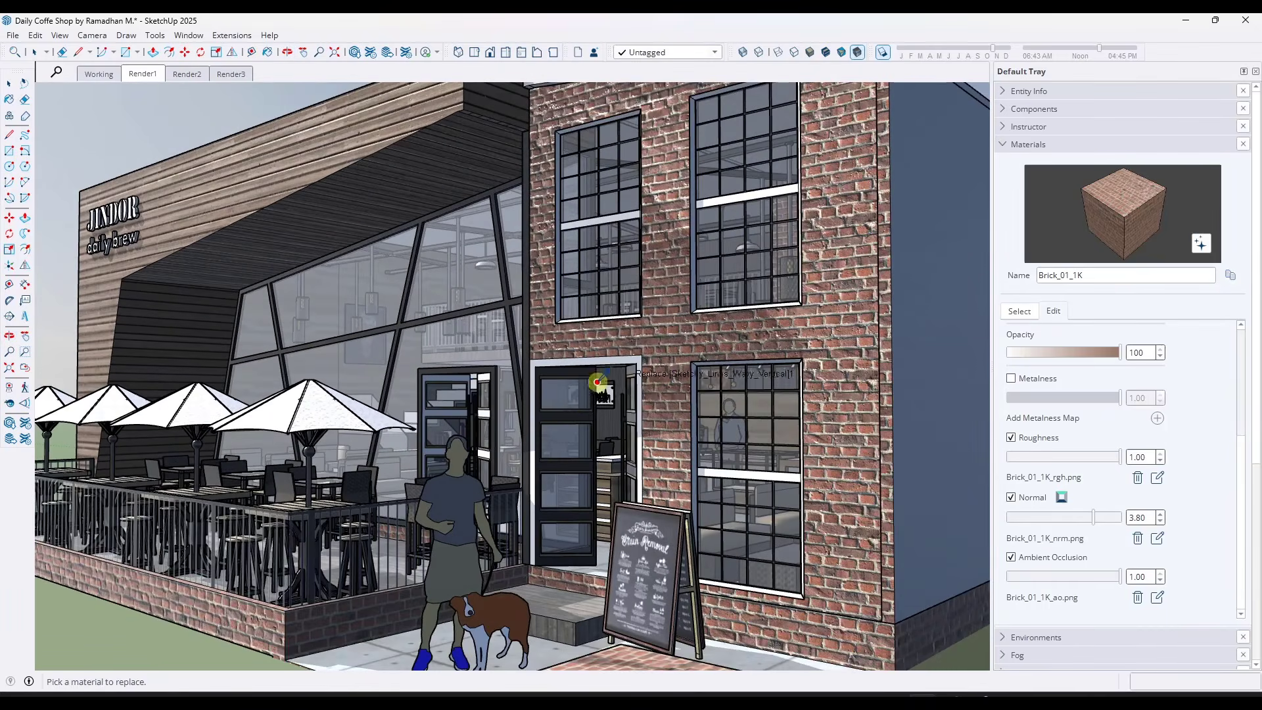
middle_drag(572, 401, 636, 404)
scroll(629, 393, down, 1)
key(space)
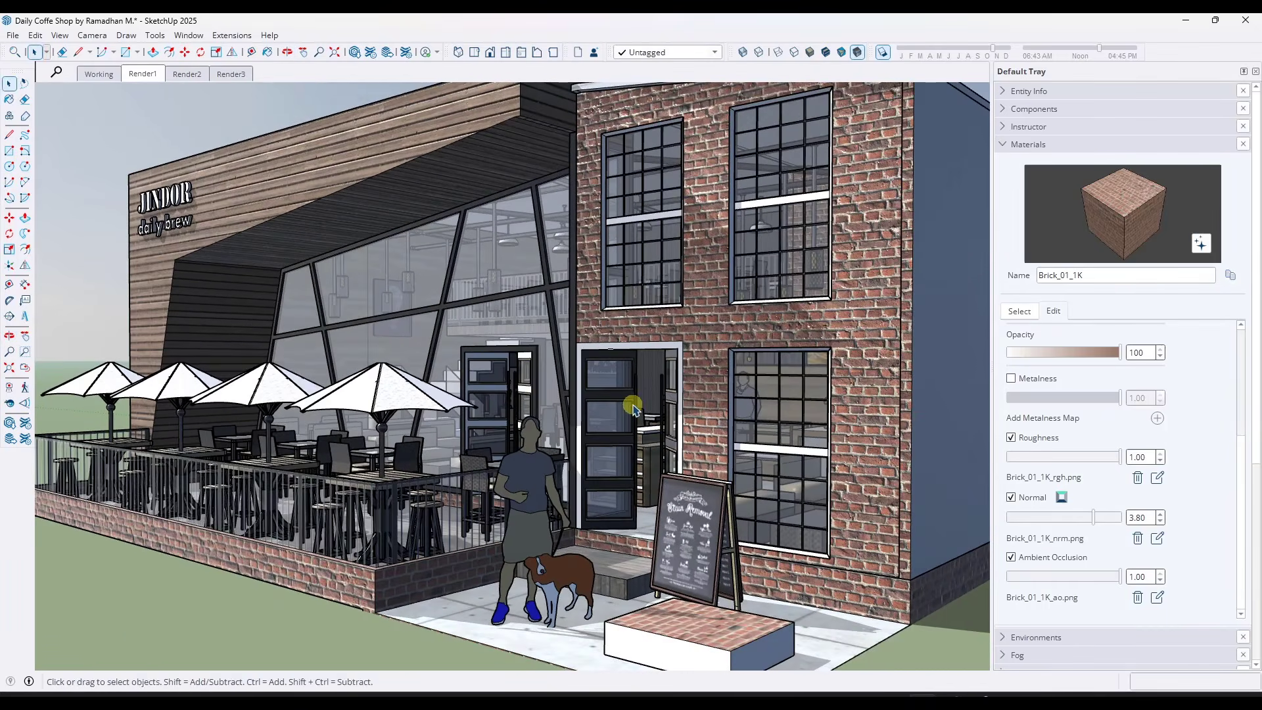
scroll(636, 404, down, 1)
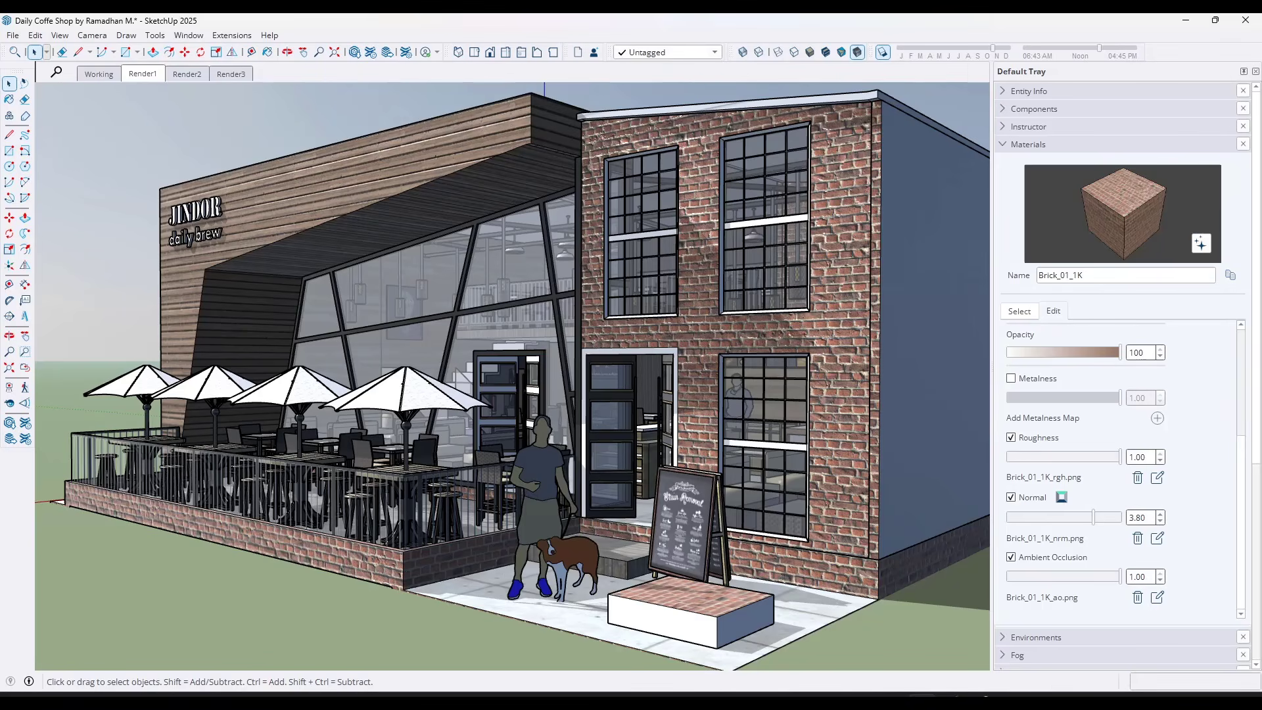
Switch to the Poly Haven site in the browser and show its Brick textures
click(950, 701)
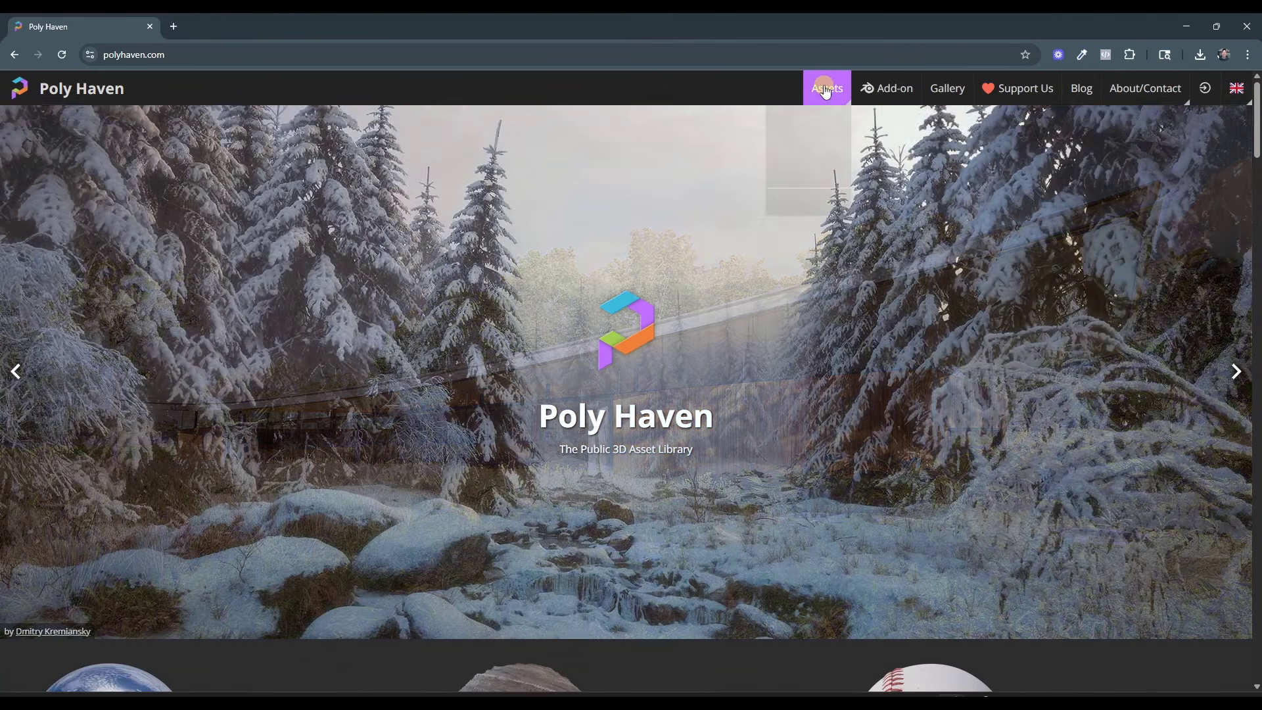
mouse_move(829, 94)
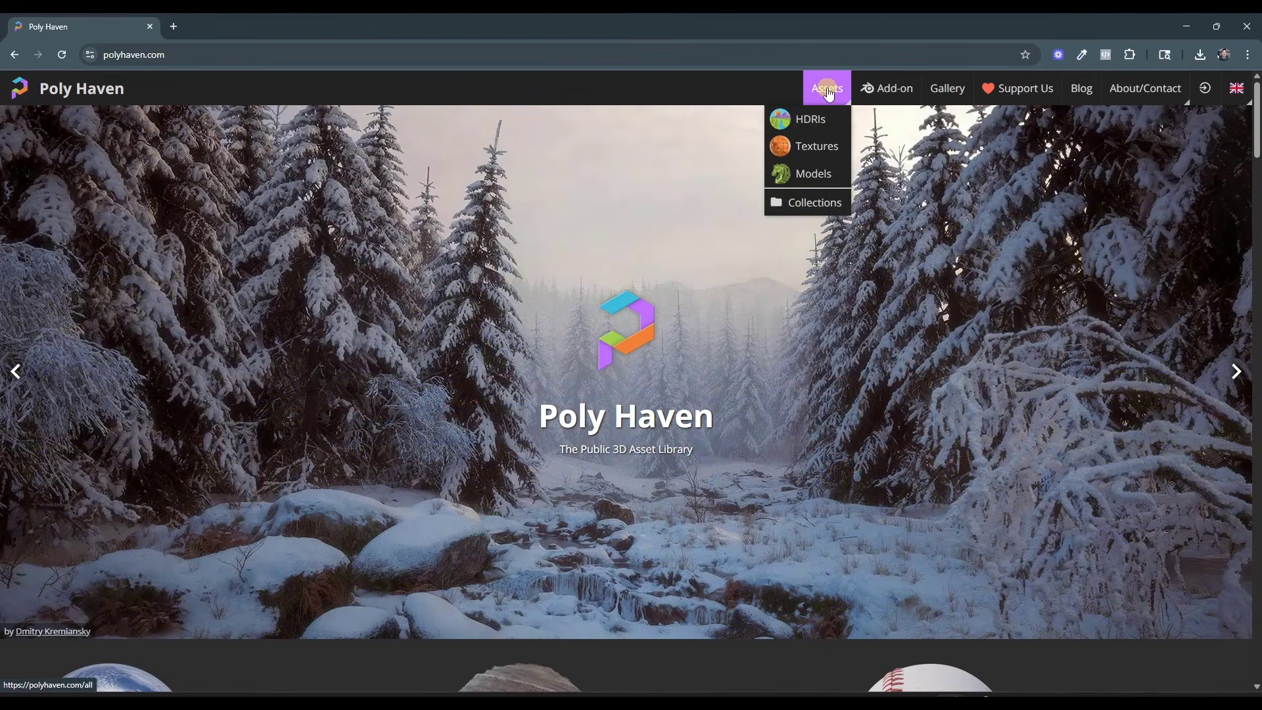
click(815, 146)
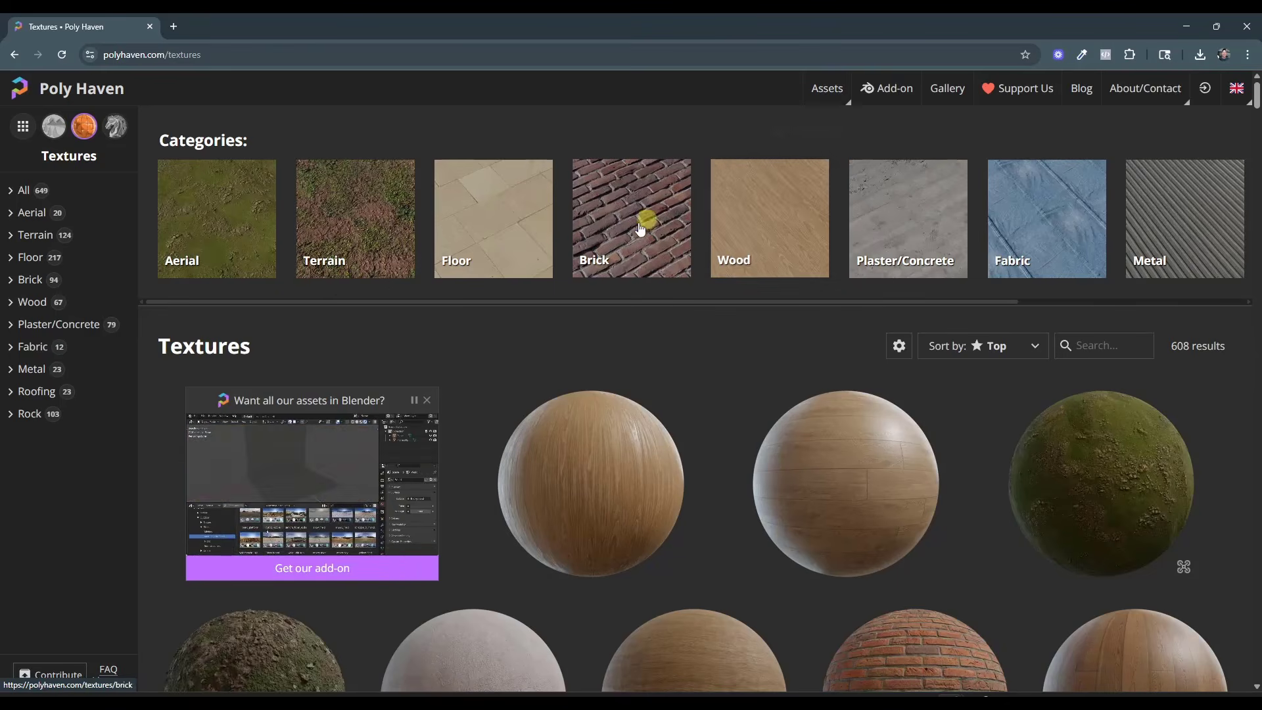
click(32, 283)
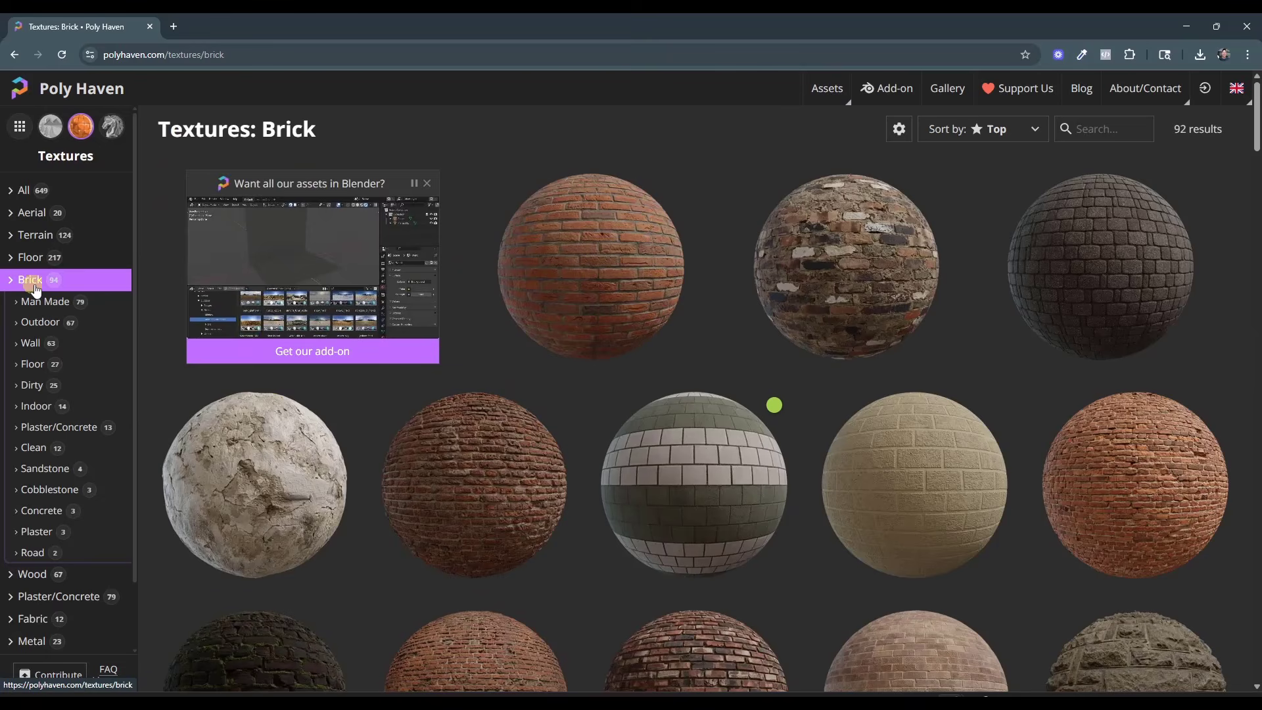
Browse the brick textures and open the Brick Wall 005 asset
scroll(946, 355, down, 3)
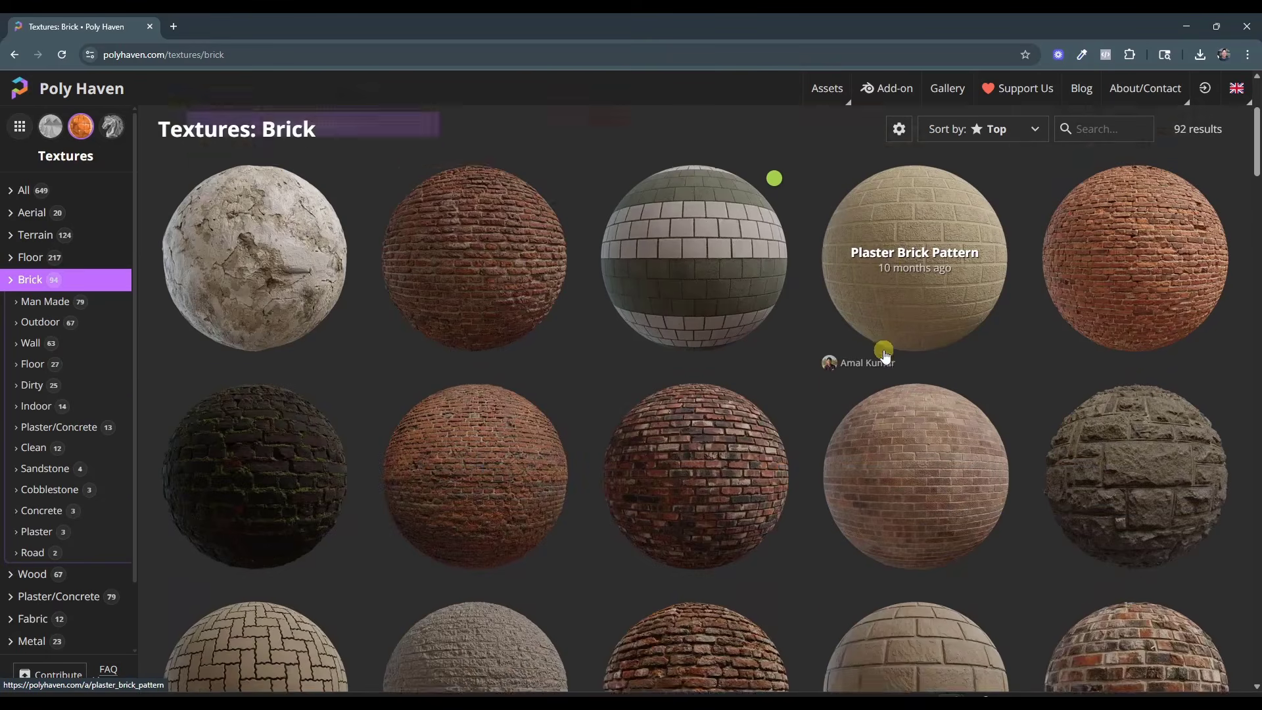
scroll(872, 353, down, 5)
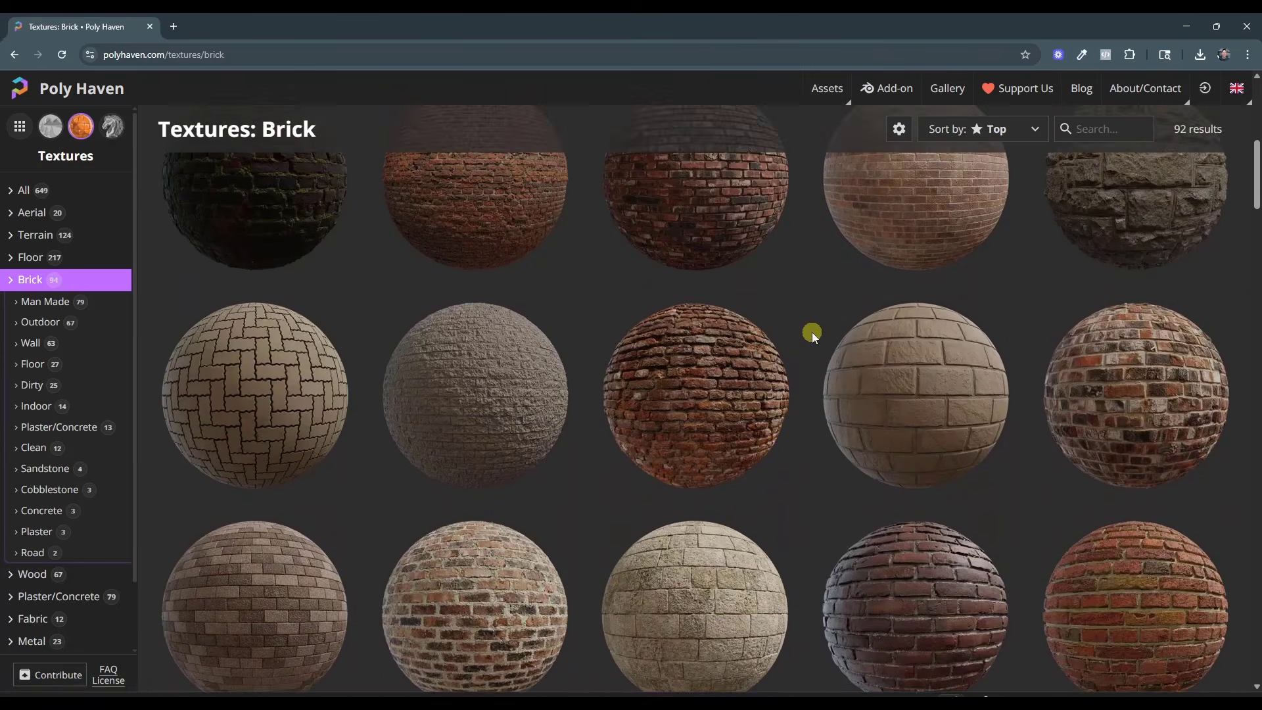
scroll(813, 335, down, 2)
scroll(813, 334, down, 3)
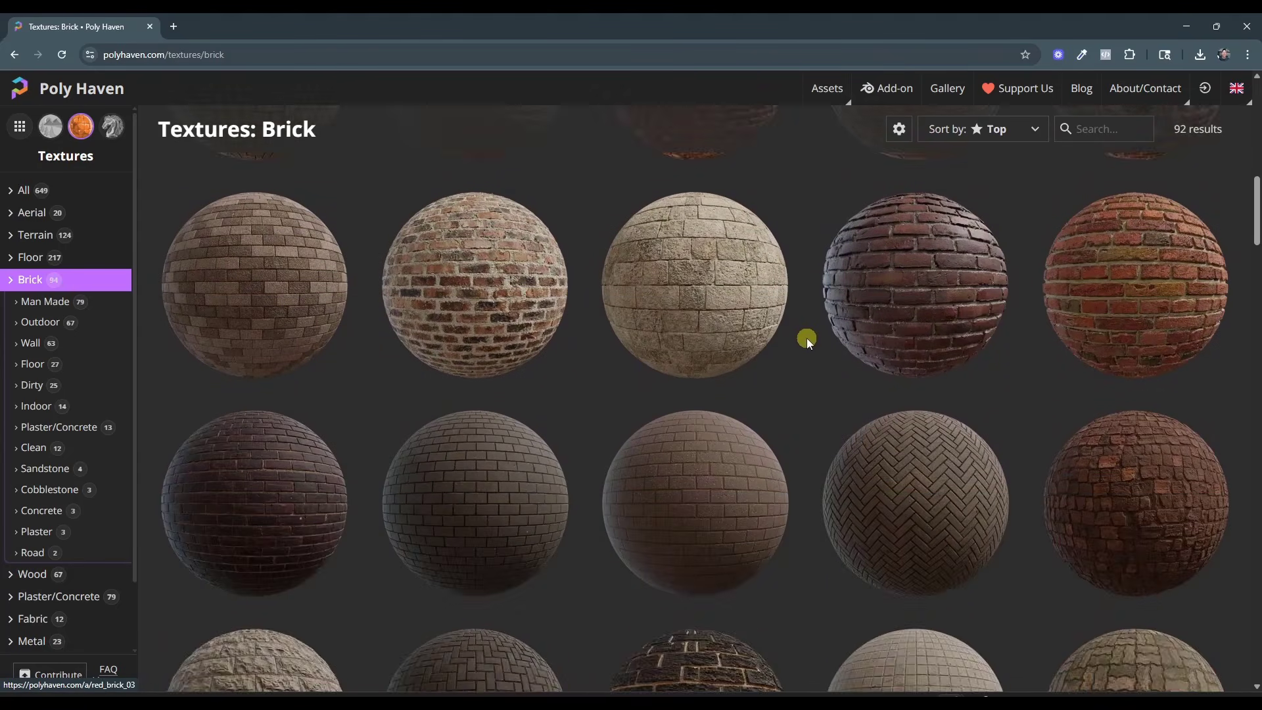
scroll(801, 338, up, 3)
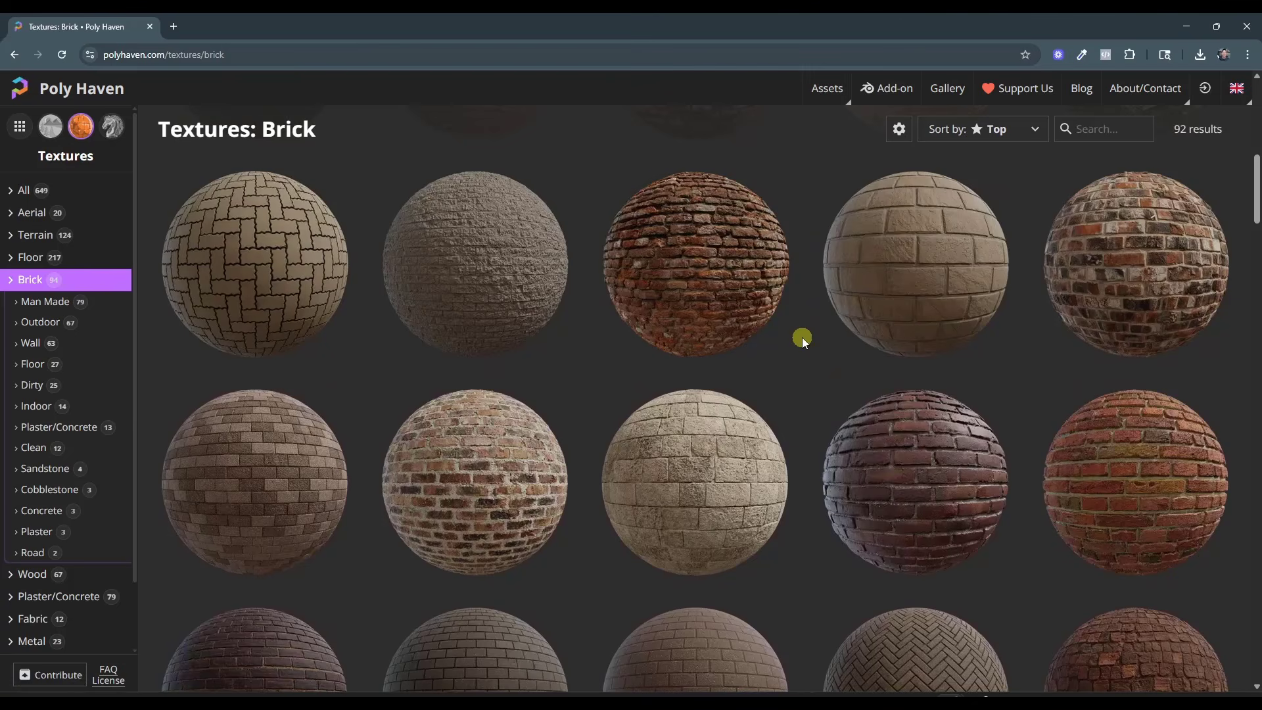
scroll(813, 323, down, 4)
scroll(812, 318, down, 8)
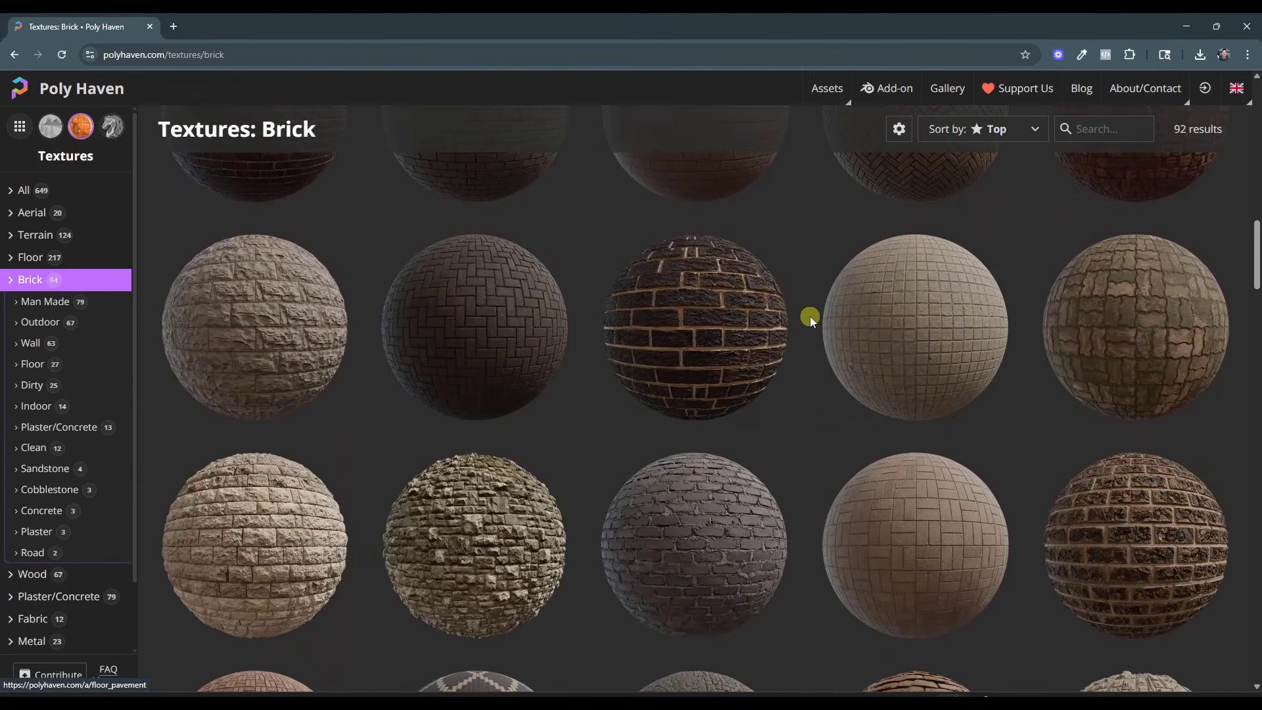
scroll(832, 338, up, 12)
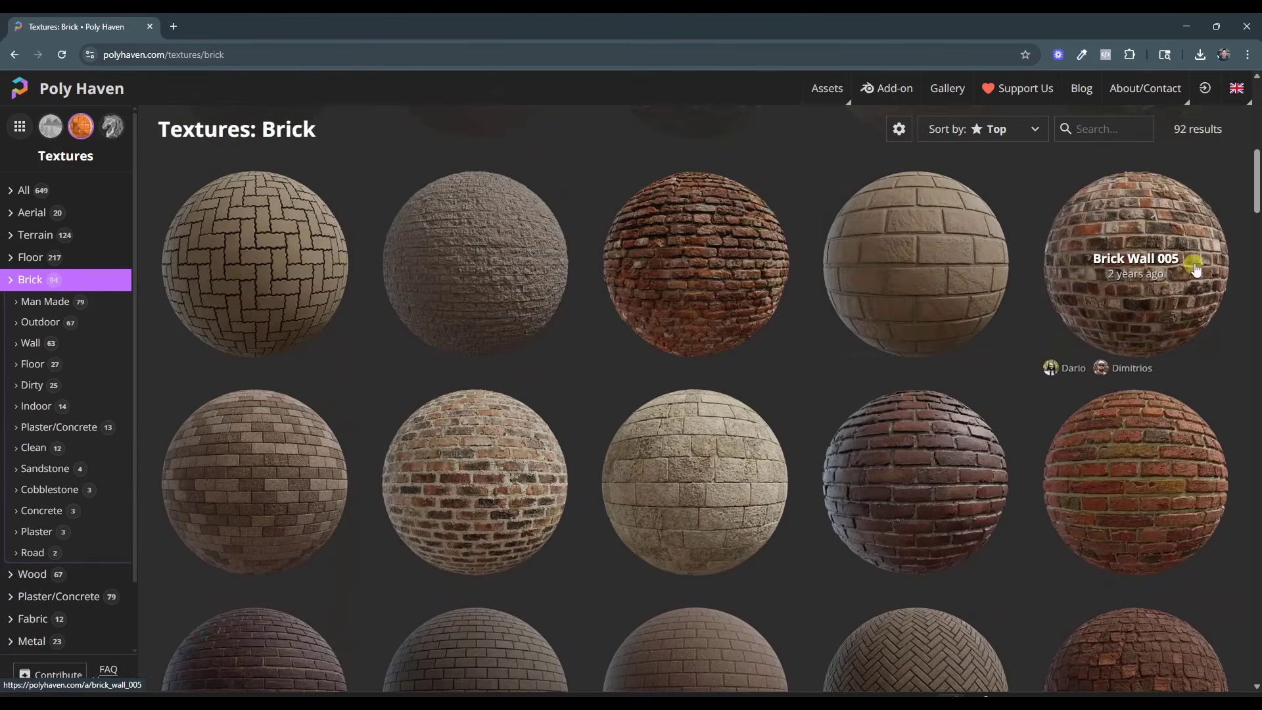
click(1157, 269)
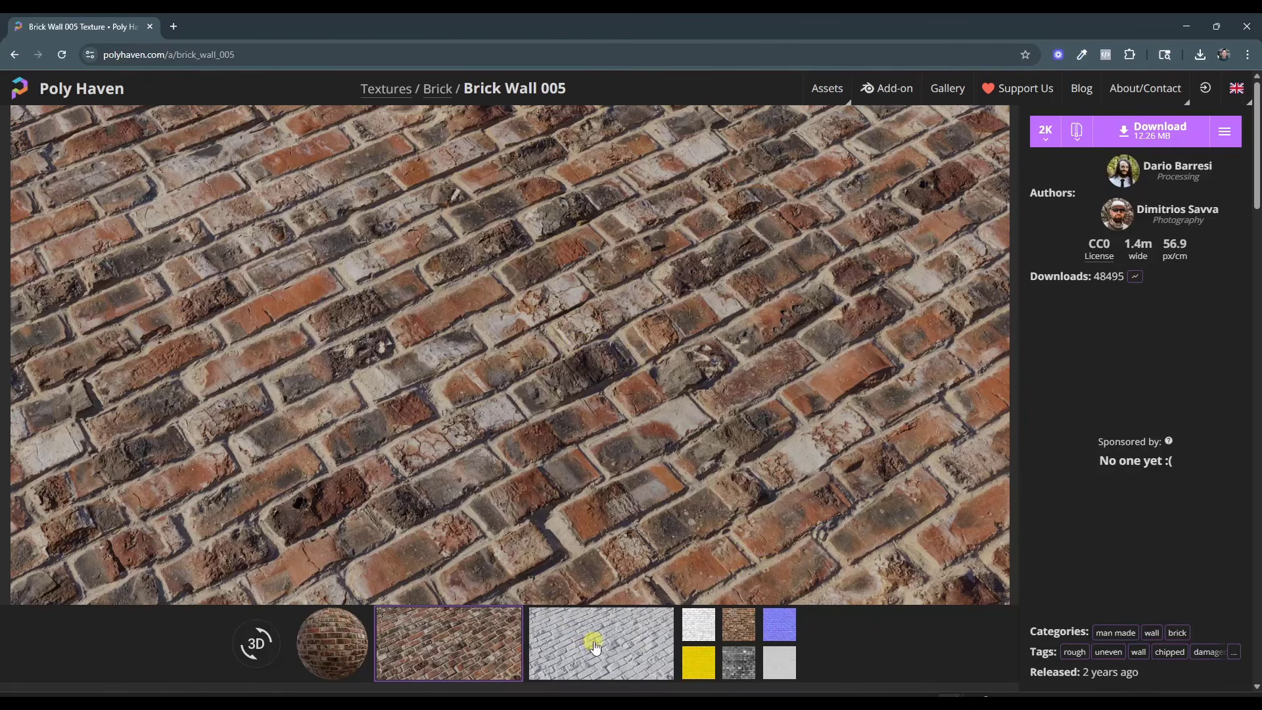
Preview Brick Wall 005's ambient occlusion, normal and roughness maps
click(698, 624)
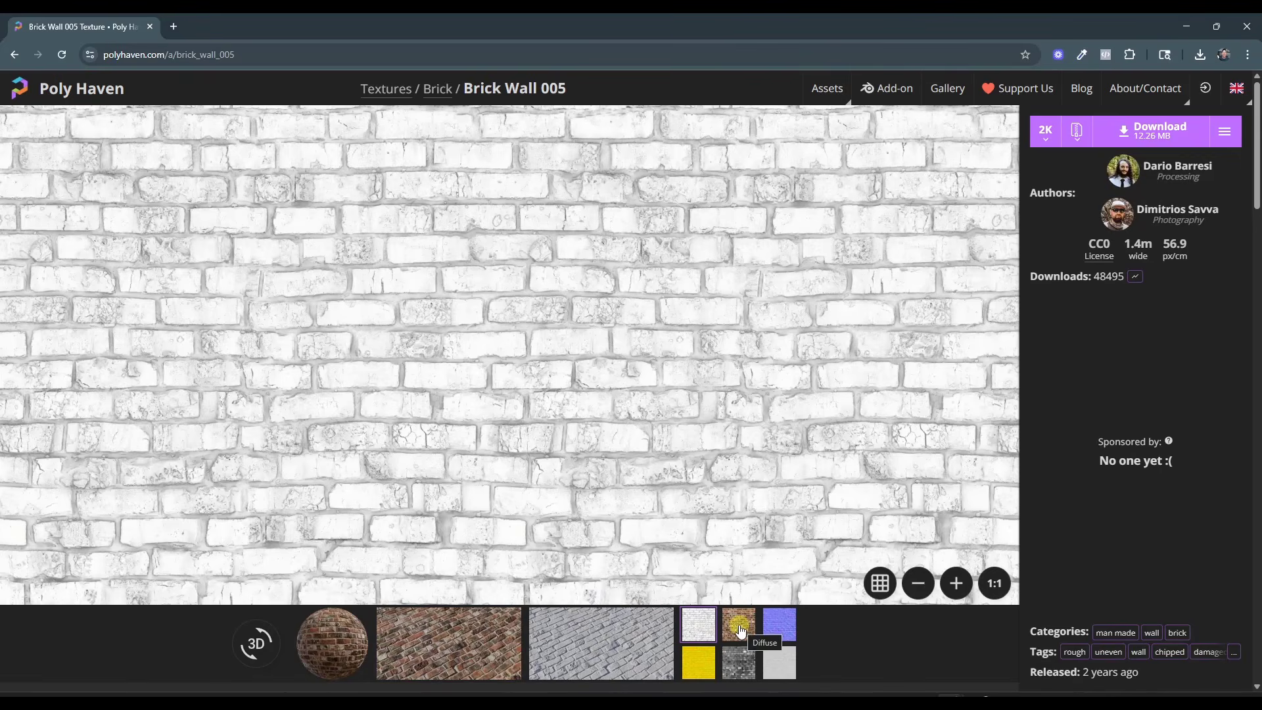
click(778, 628)
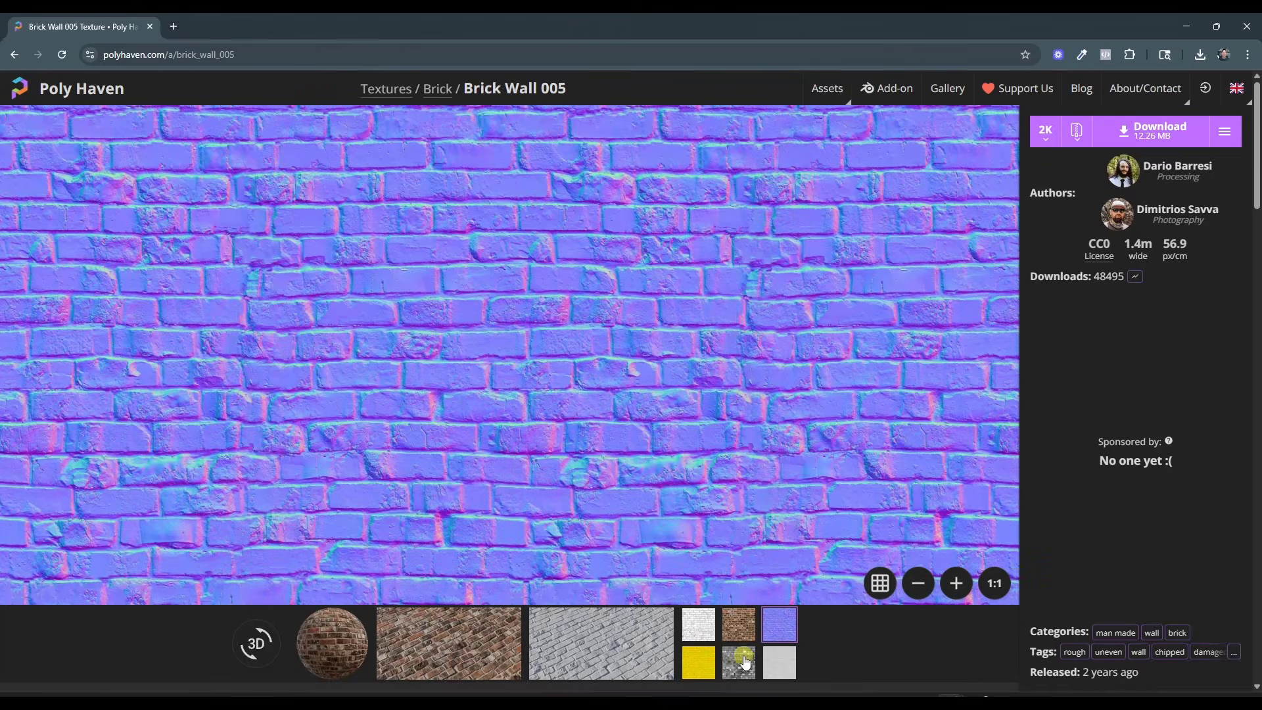
click(779, 662)
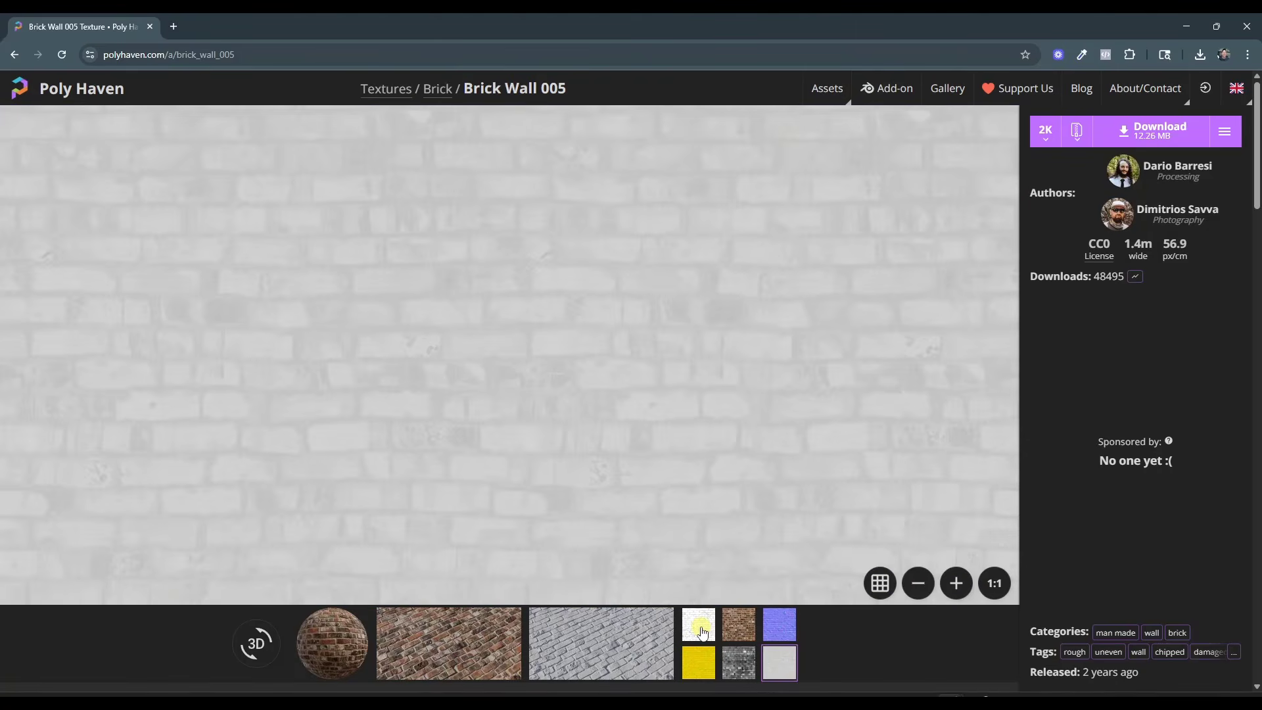
click(700, 630)
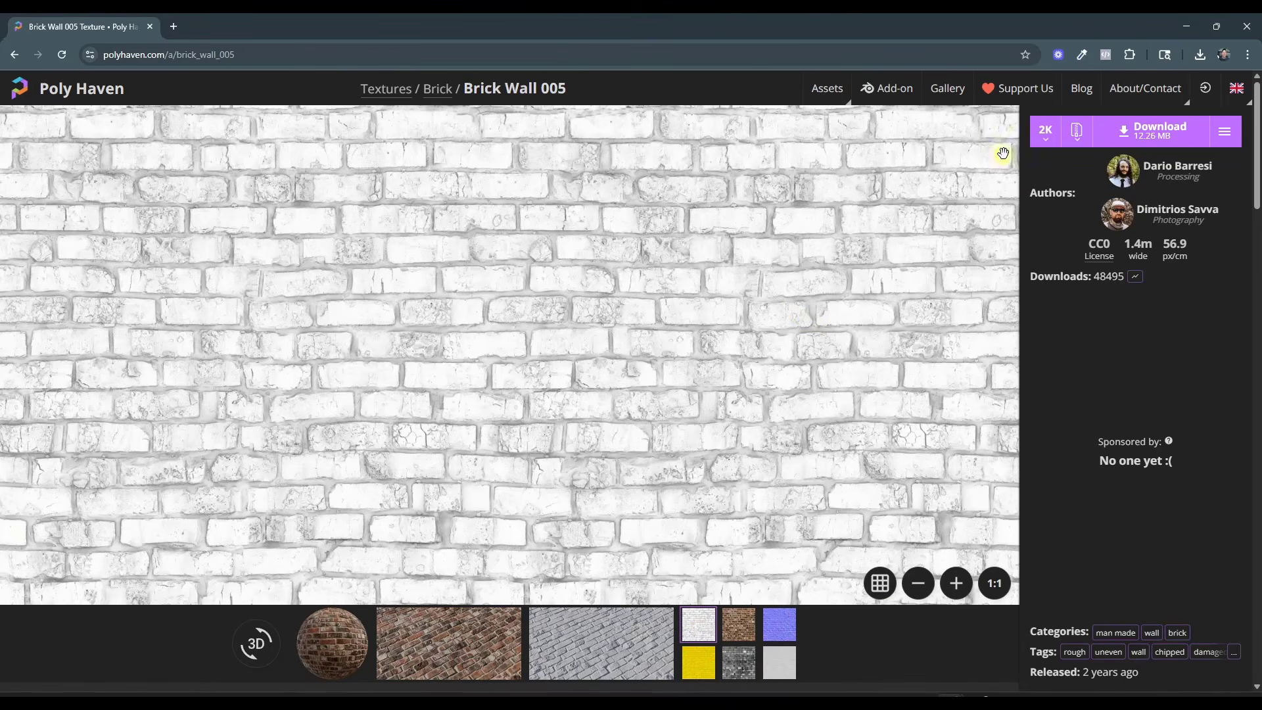
Choose 2K resolution and the ZIP format for the Brick Wall 005 download
click(1045, 131)
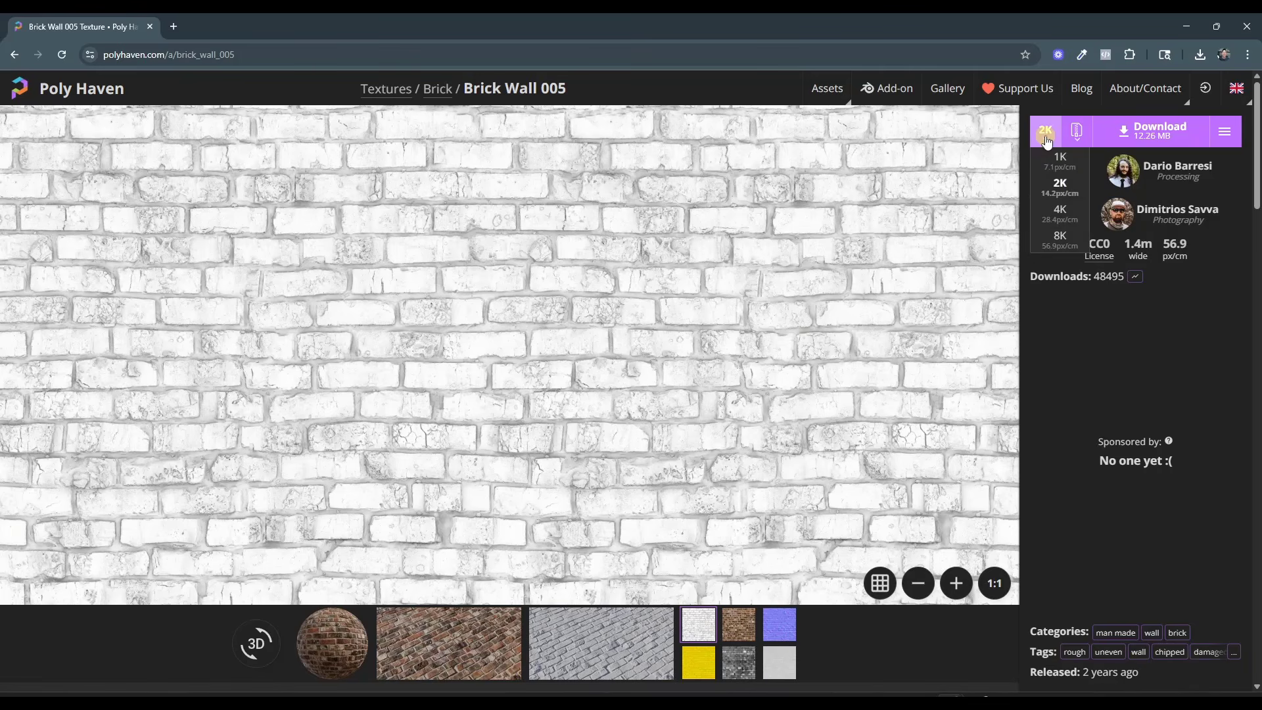
click(1065, 192)
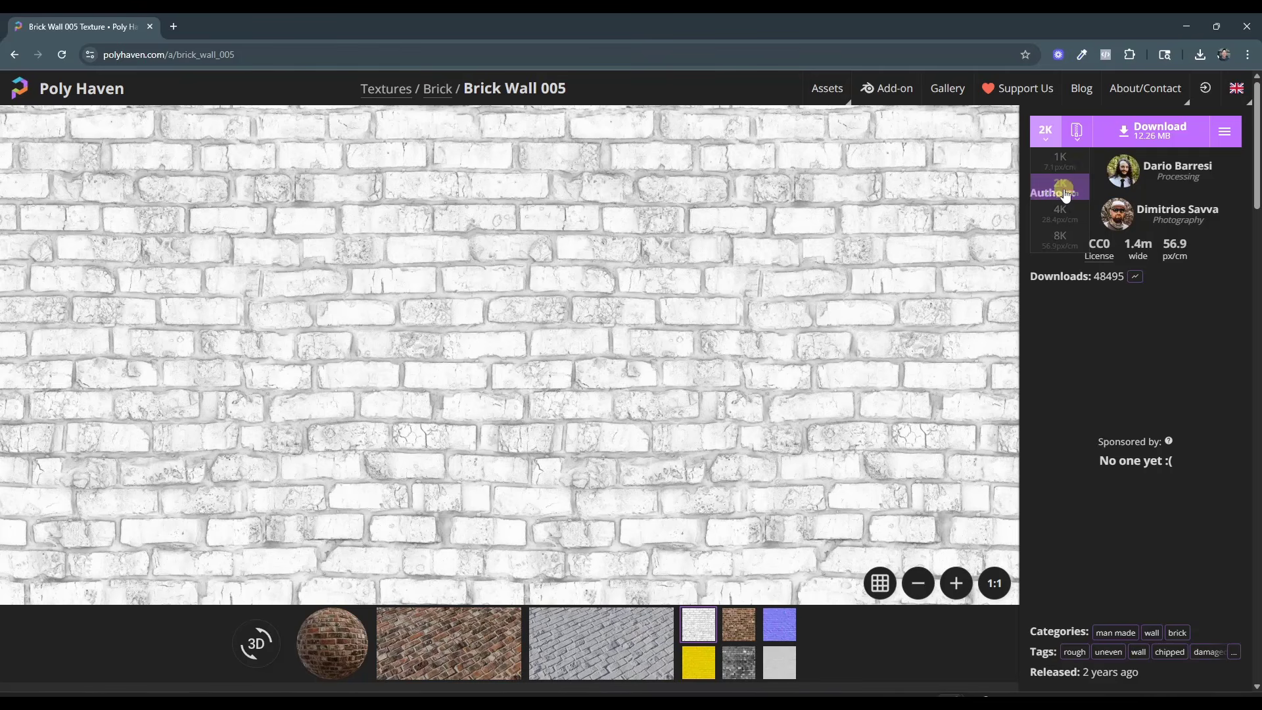
click(1077, 131)
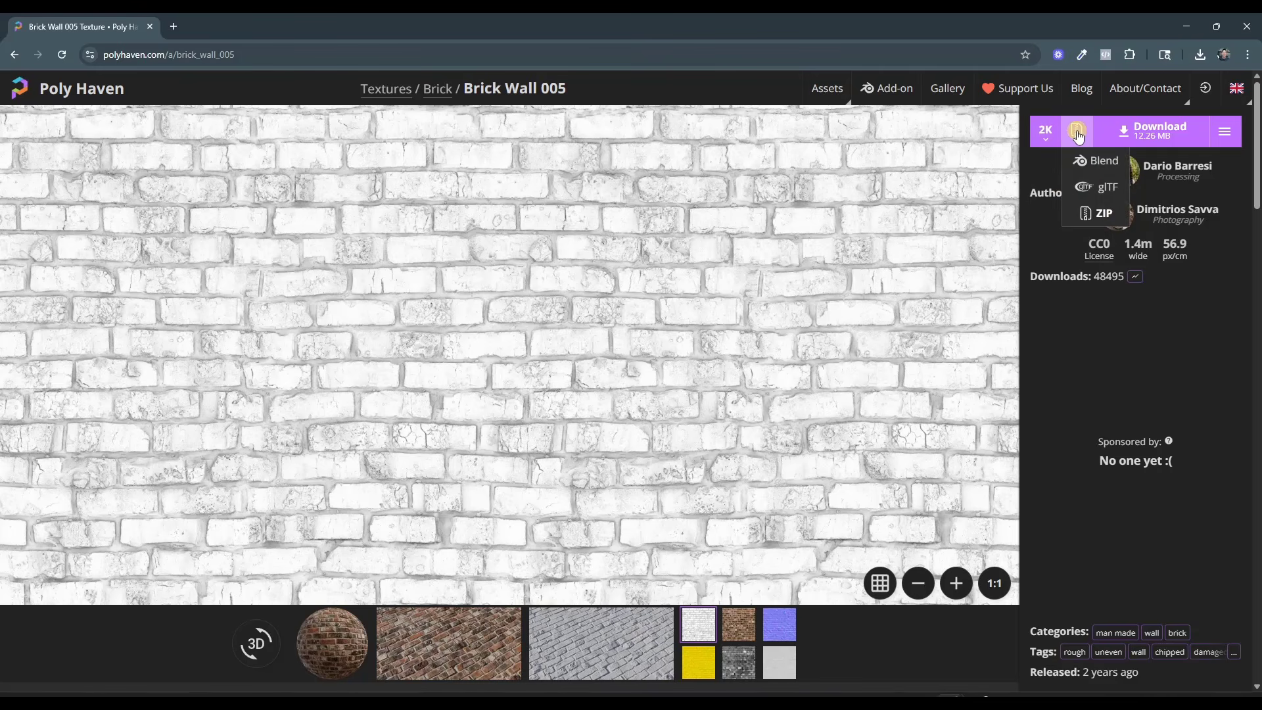
click(1104, 215)
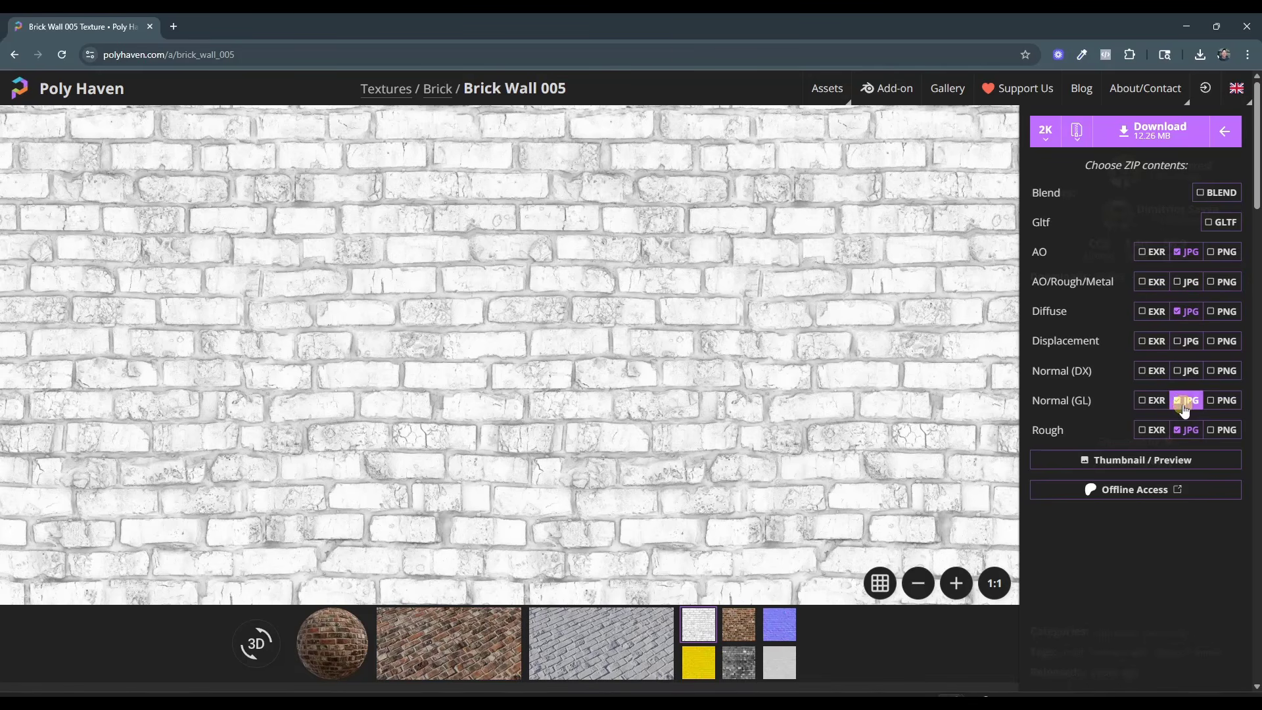
Include the Normal (DX) JPG instead of the Normal (GL) JPG in the ZIP contents and download the texture
click(1187, 370)
click(1187, 412)
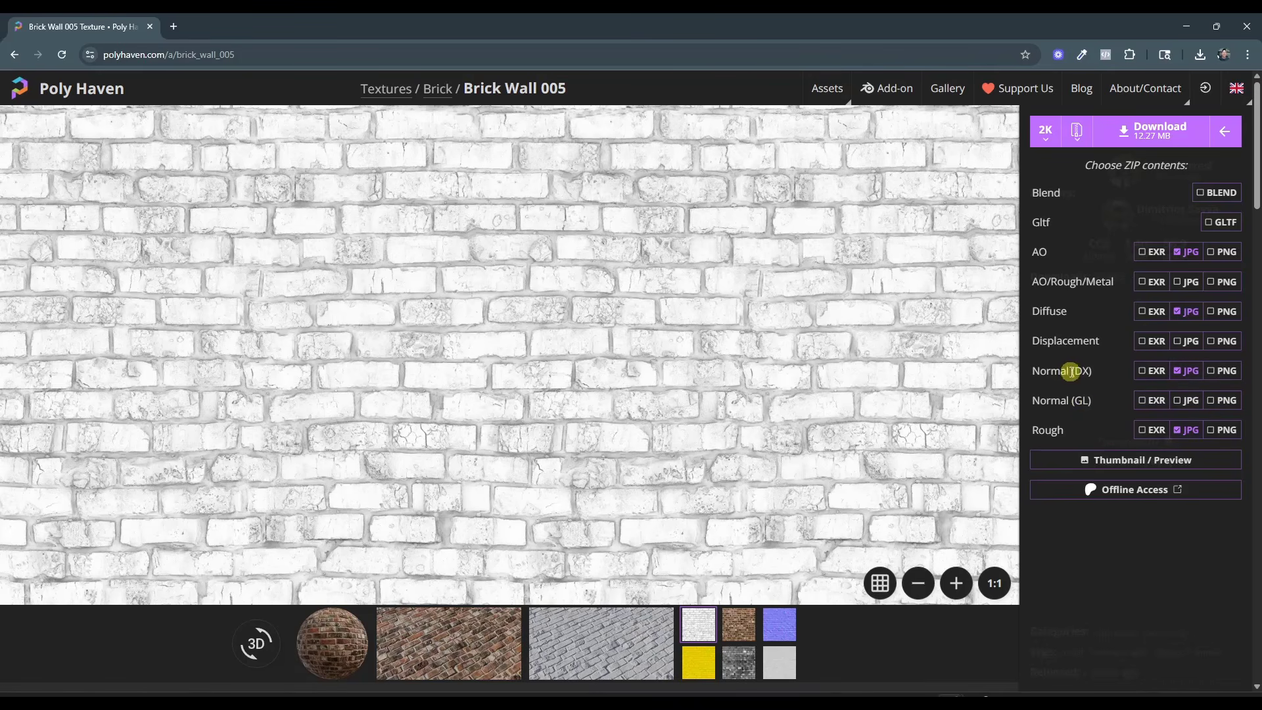
click(1147, 142)
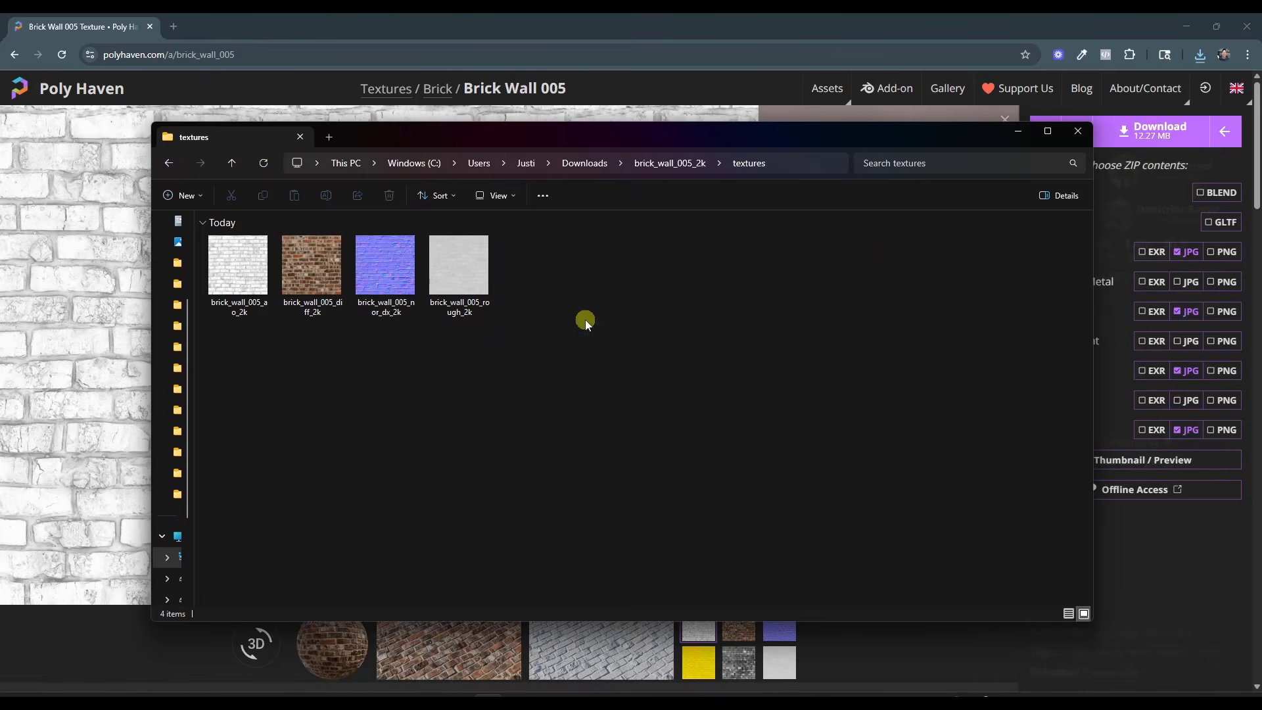
View the extracted brick_wall_005_2k texture files as extra large icons and move their folder window off the screen
right_click(587, 324)
mouse_move(657, 334)
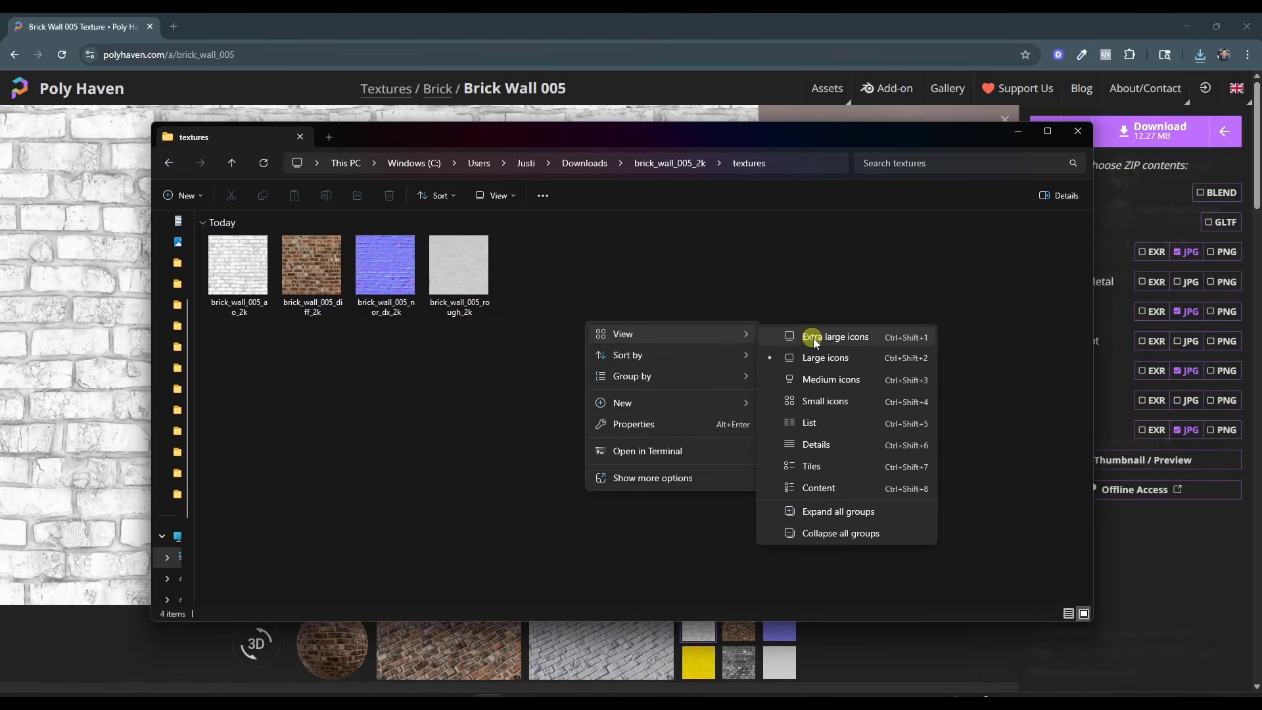
click(814, 338)
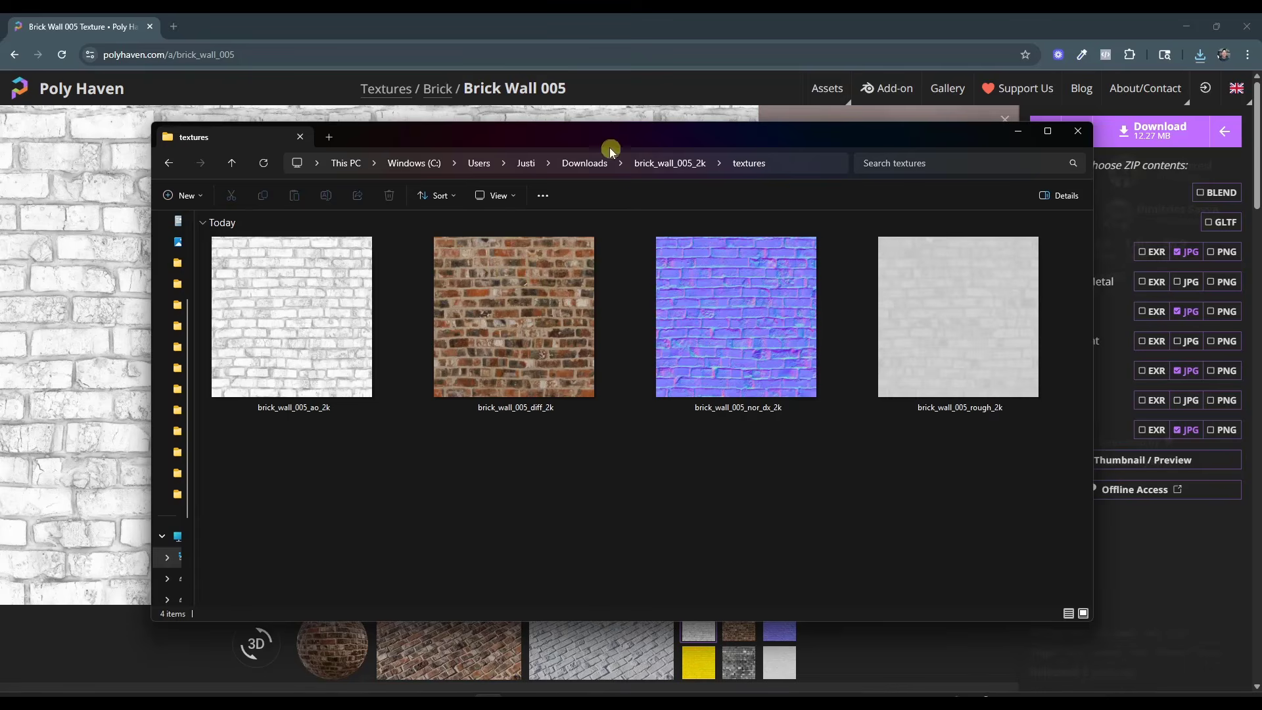
drag(609, 150, 1261, 152)
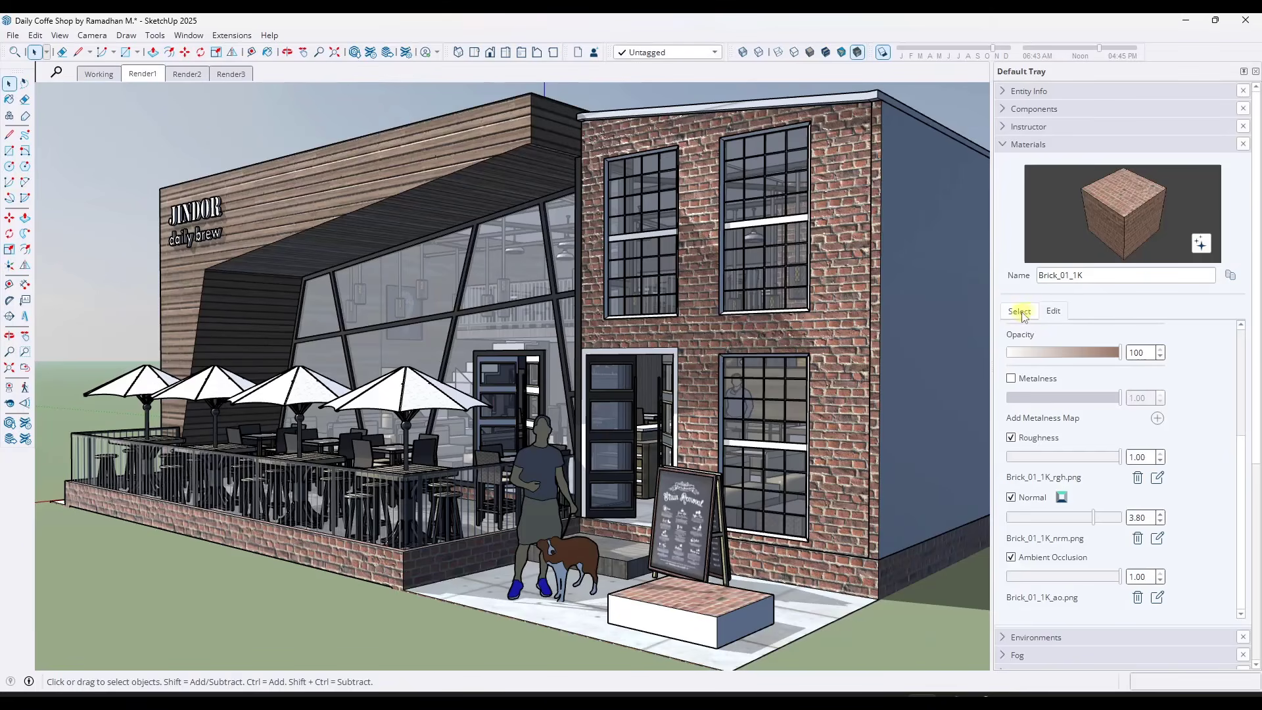
Start a new material in SketchUp and load brick_wall_005_diff_2k as its texture image, viewing the files as large thumbnails
click(1019, 311)
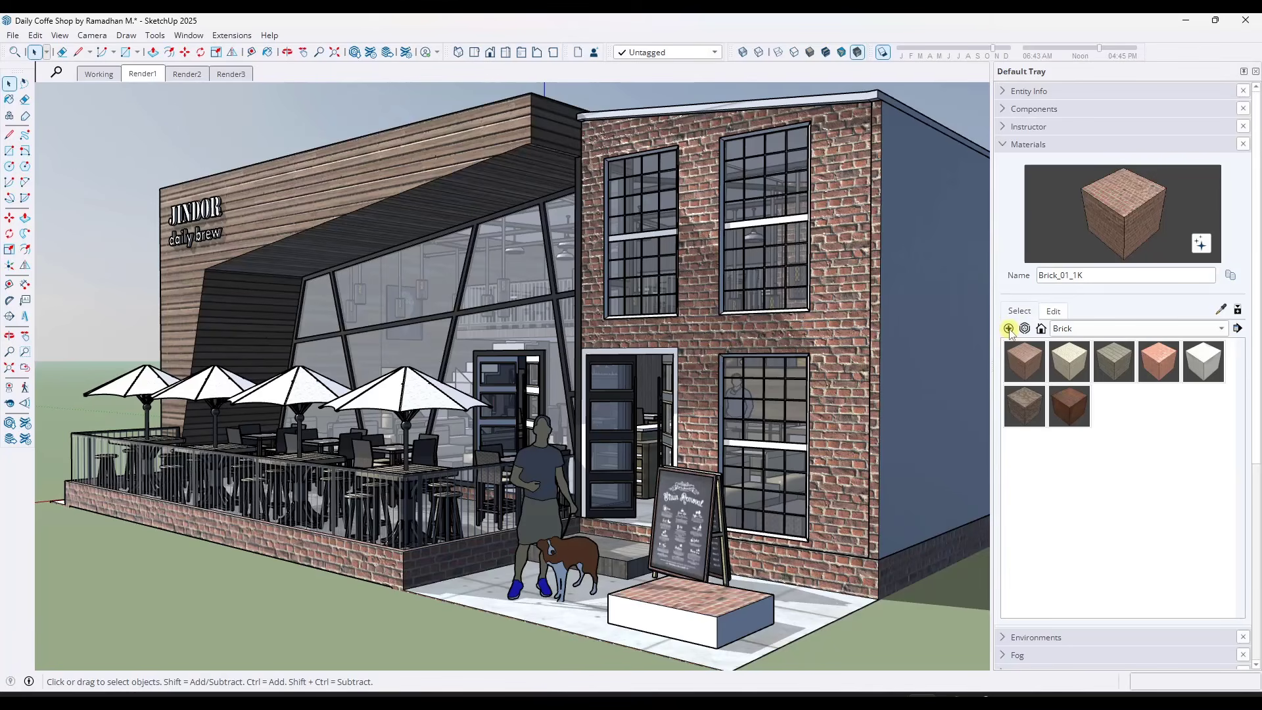
click(1009, 329)
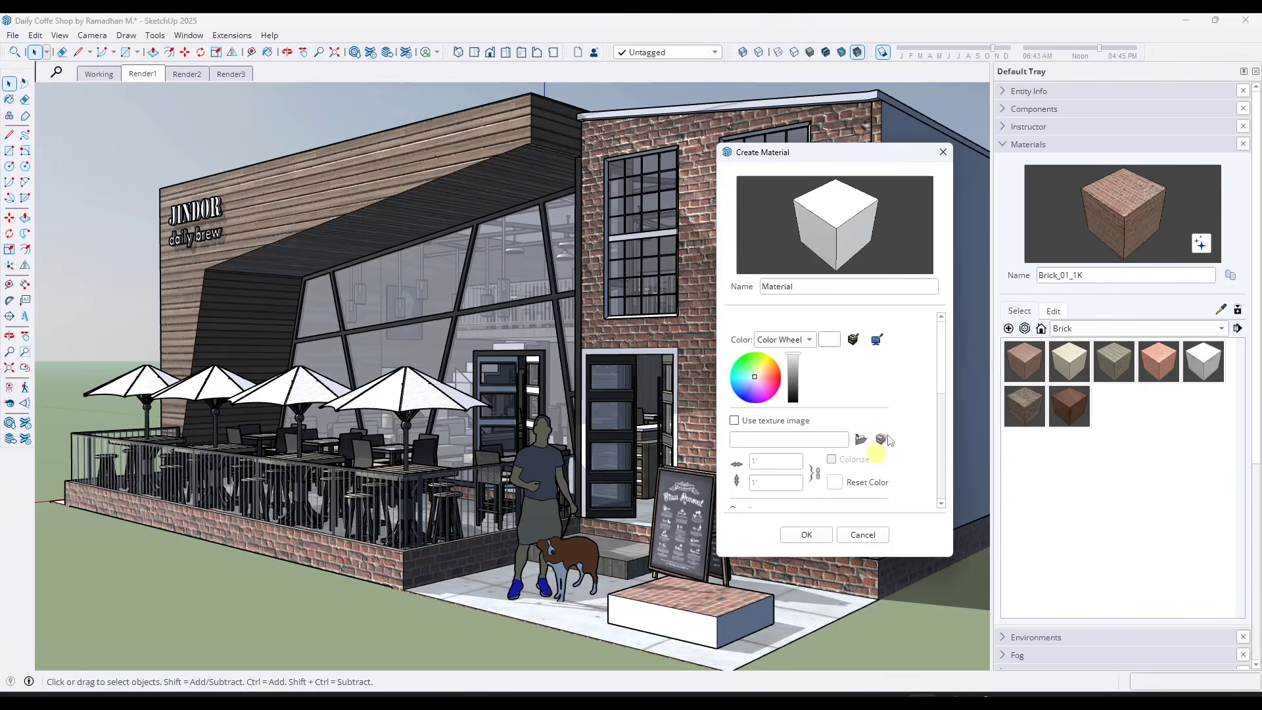
scroll(900, 356, down, 1)
scroll(900, 355, down, 1)
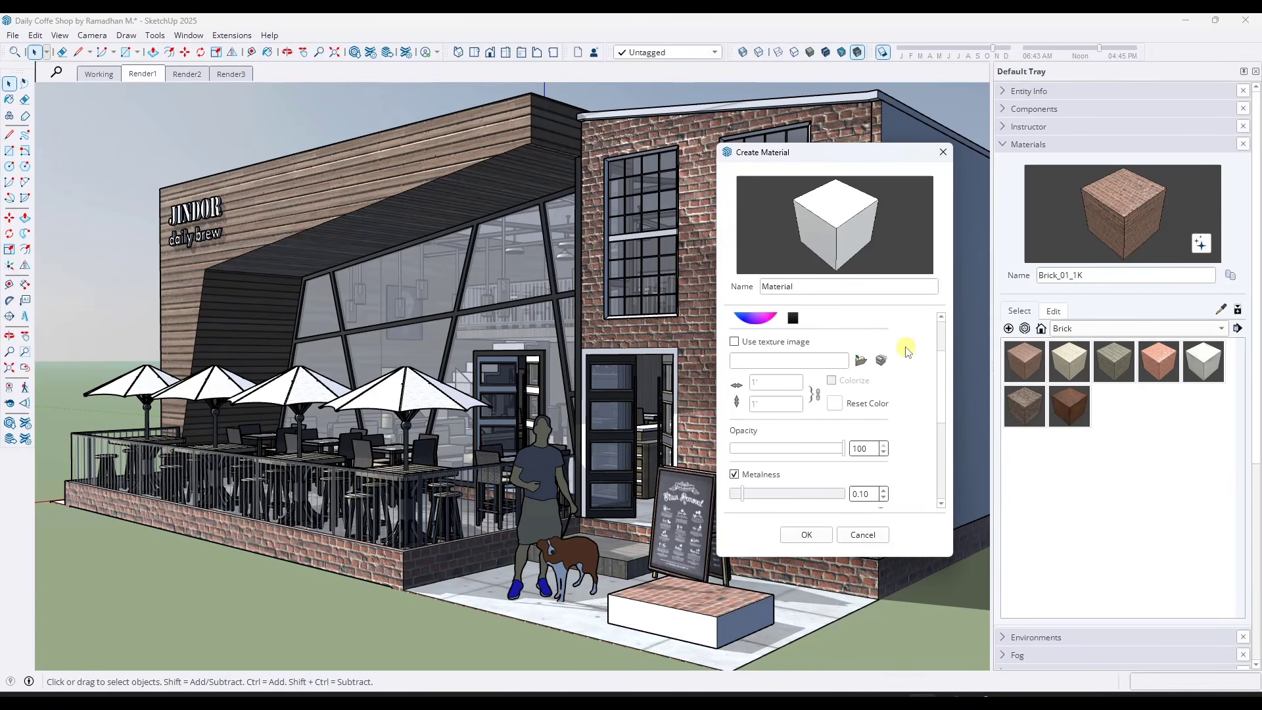
scroll(906, 350, up, 1)
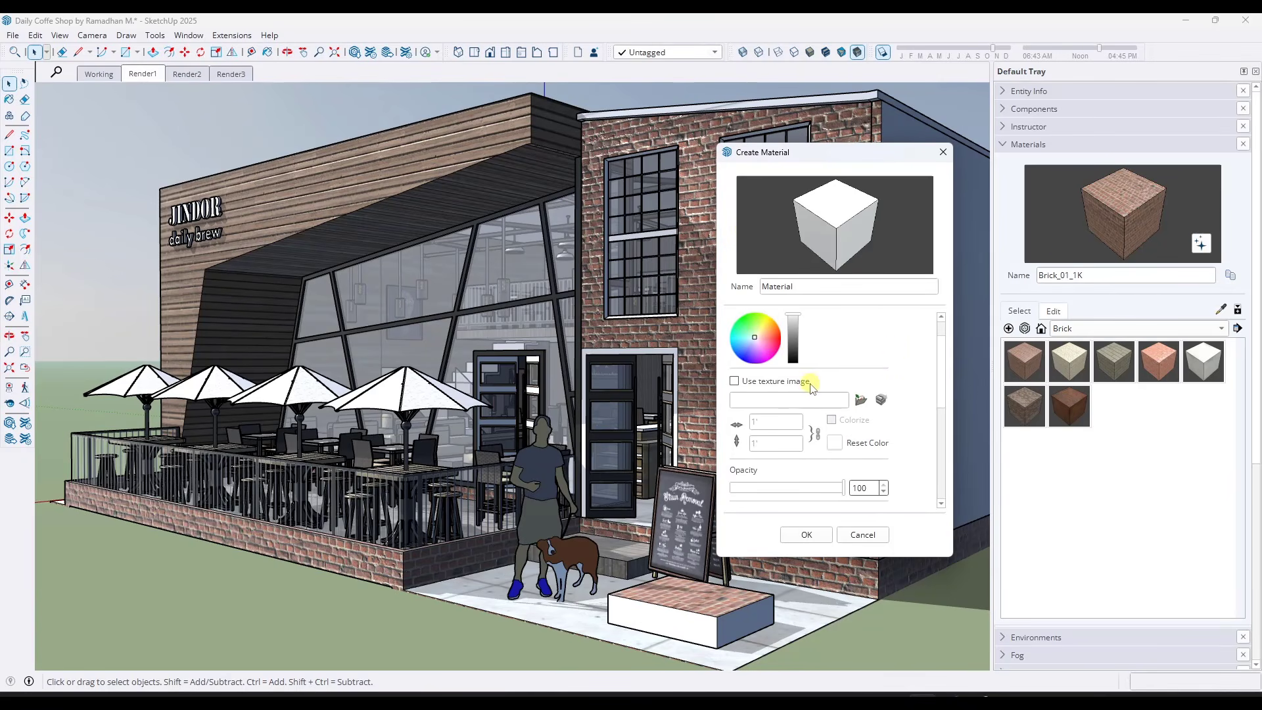
click(734, 382)
right_click(168, 258)
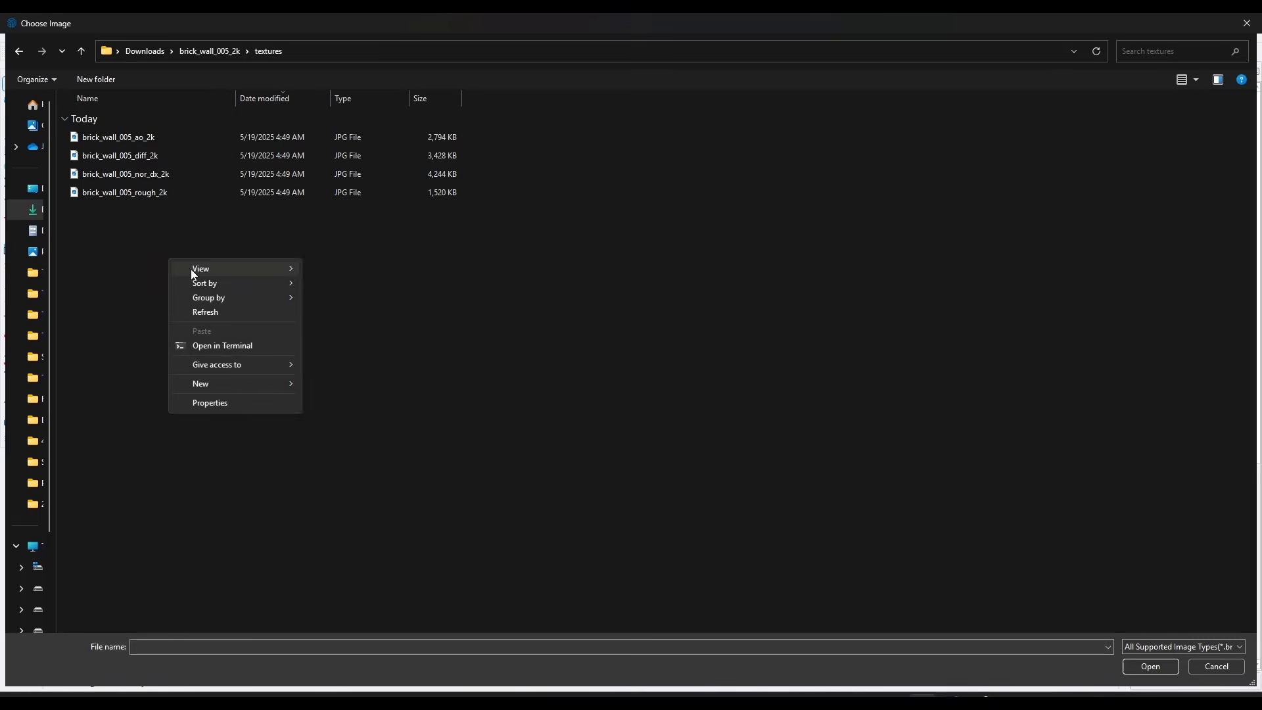
mouse_move(197, 269)
click(345, 283)
double_click(167, 145)
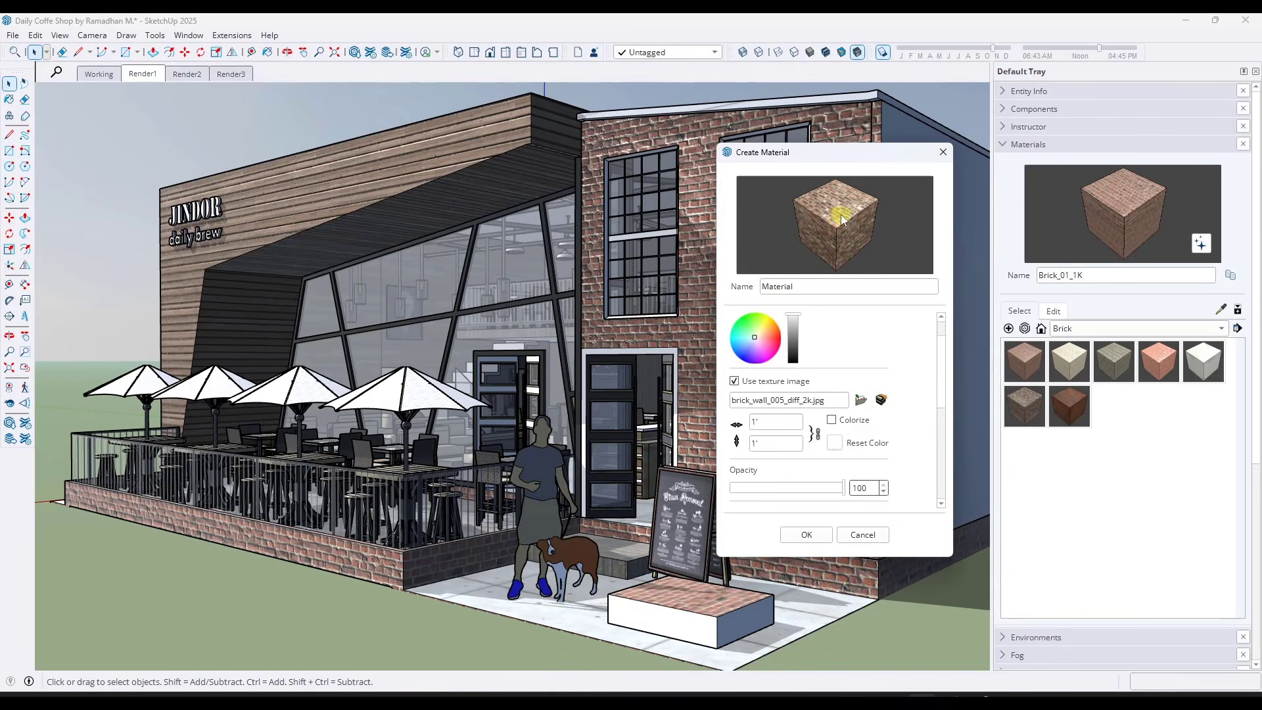
Turn off metalness for the new material and add brick_wall_005_rough_2k as its roughness map
scroll(915, 417, down, 3)
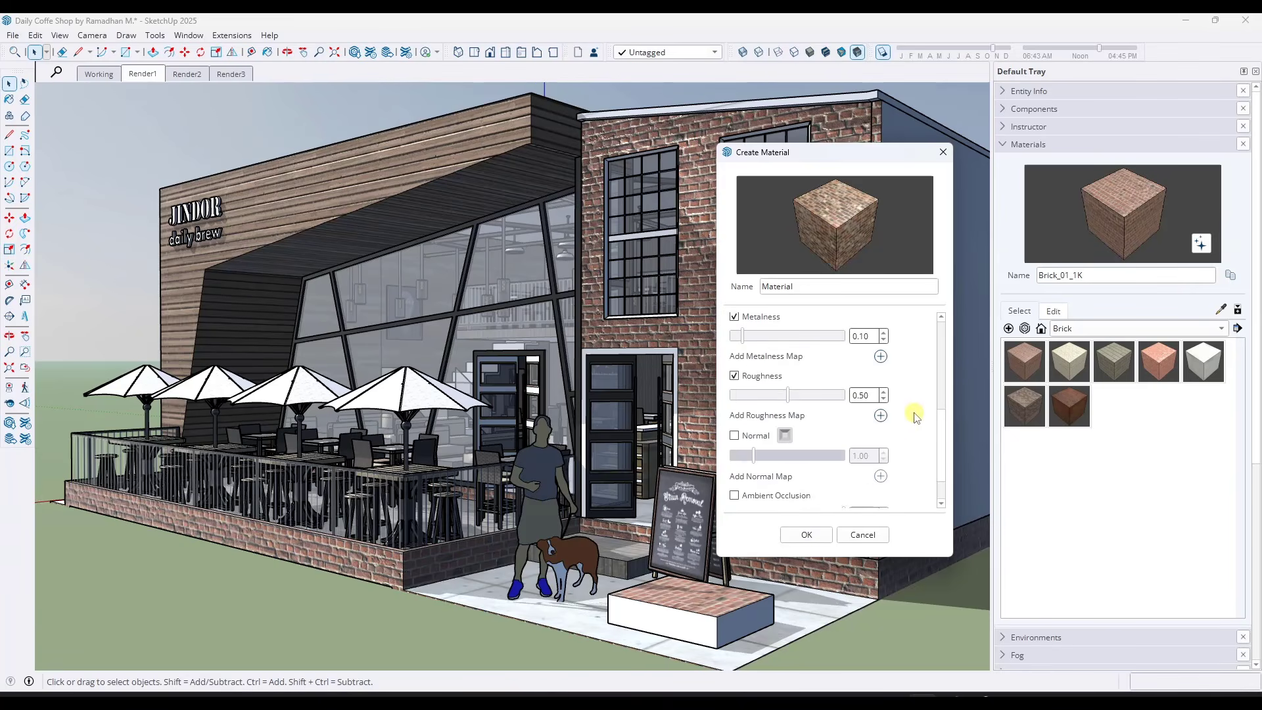
scroll(913, 411, up, 1)
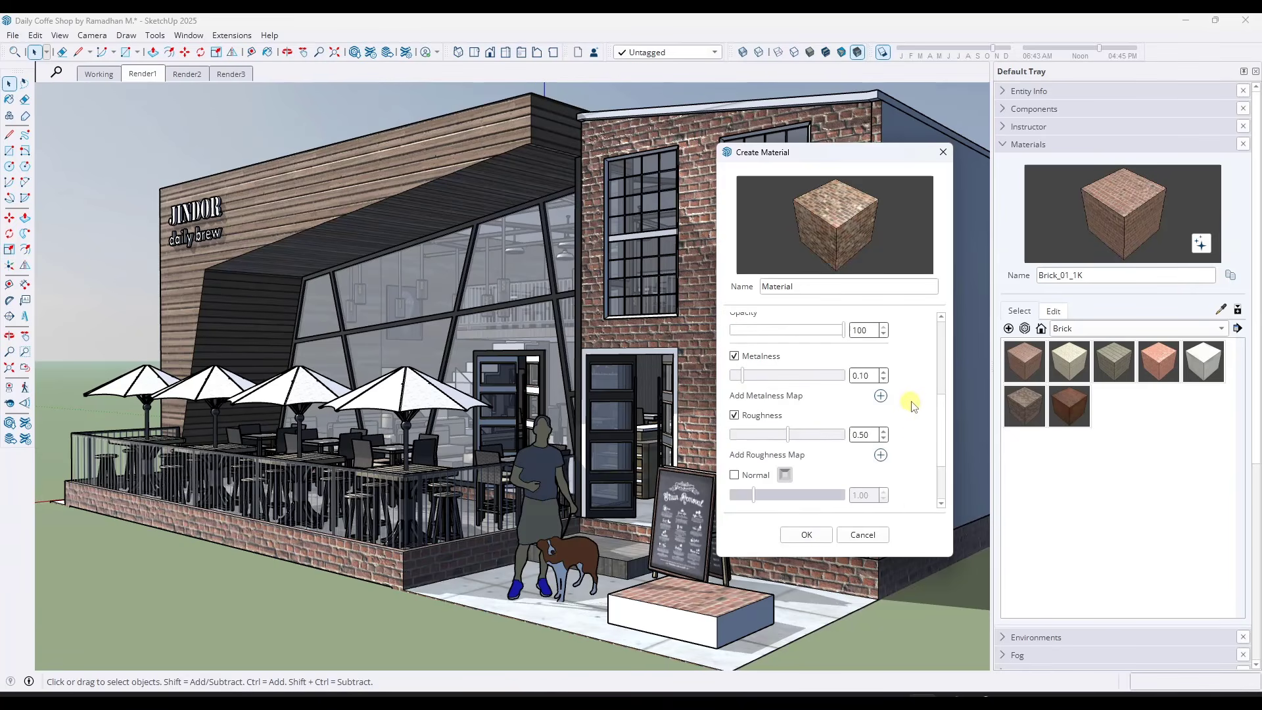
click(734, 356)
scroll(894, 393, down, 1)
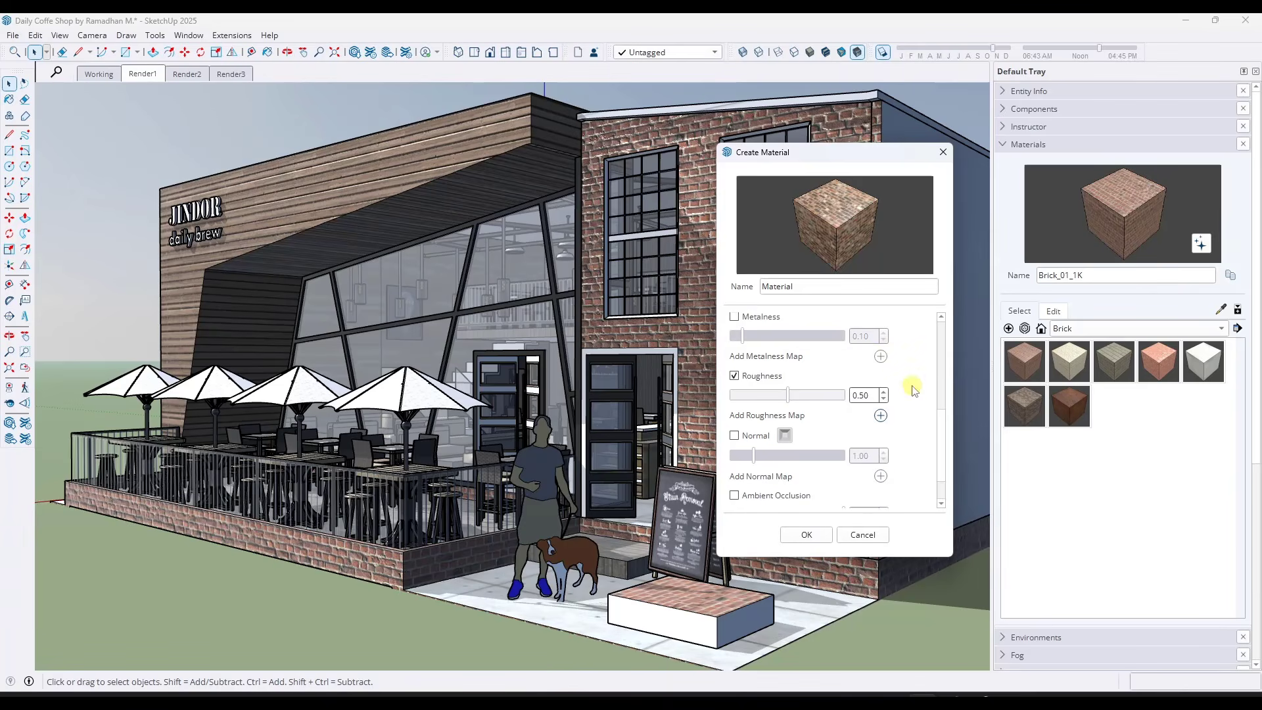
click(881, 415)
double_click(309, 152)
Enable the normal map with brick_wall_005_nor_dx_2k and flip it to GL
click(735, 436)
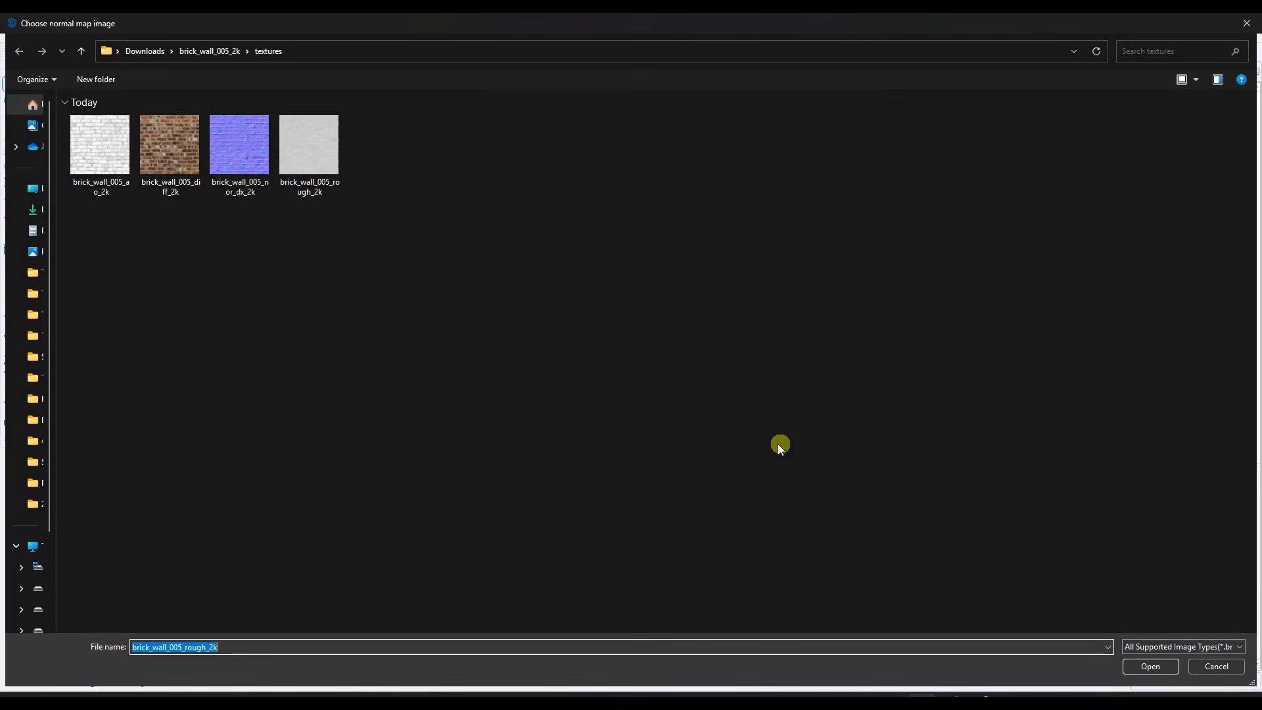
double_click(242, 160)
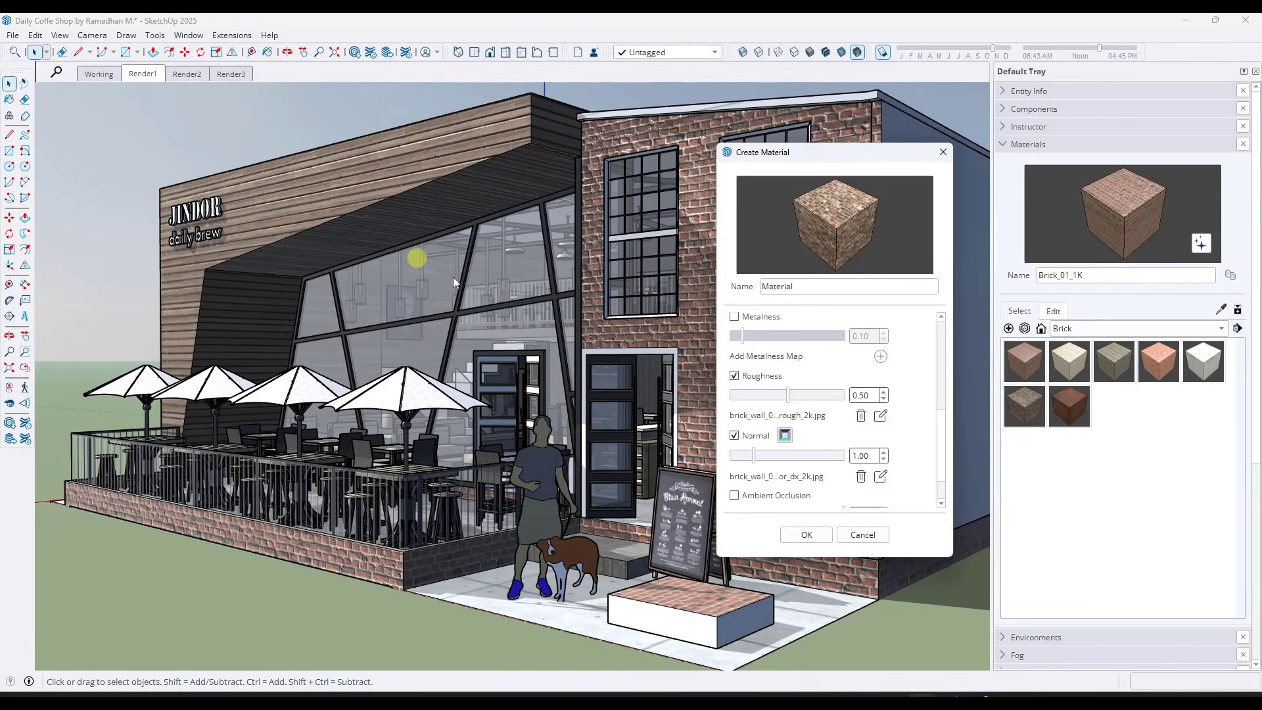
click(785, 436)
Enable ambient occlusion with the brick_wall_005_ao_2k map and finish creating the material
scroll(918, 402, down, 1)
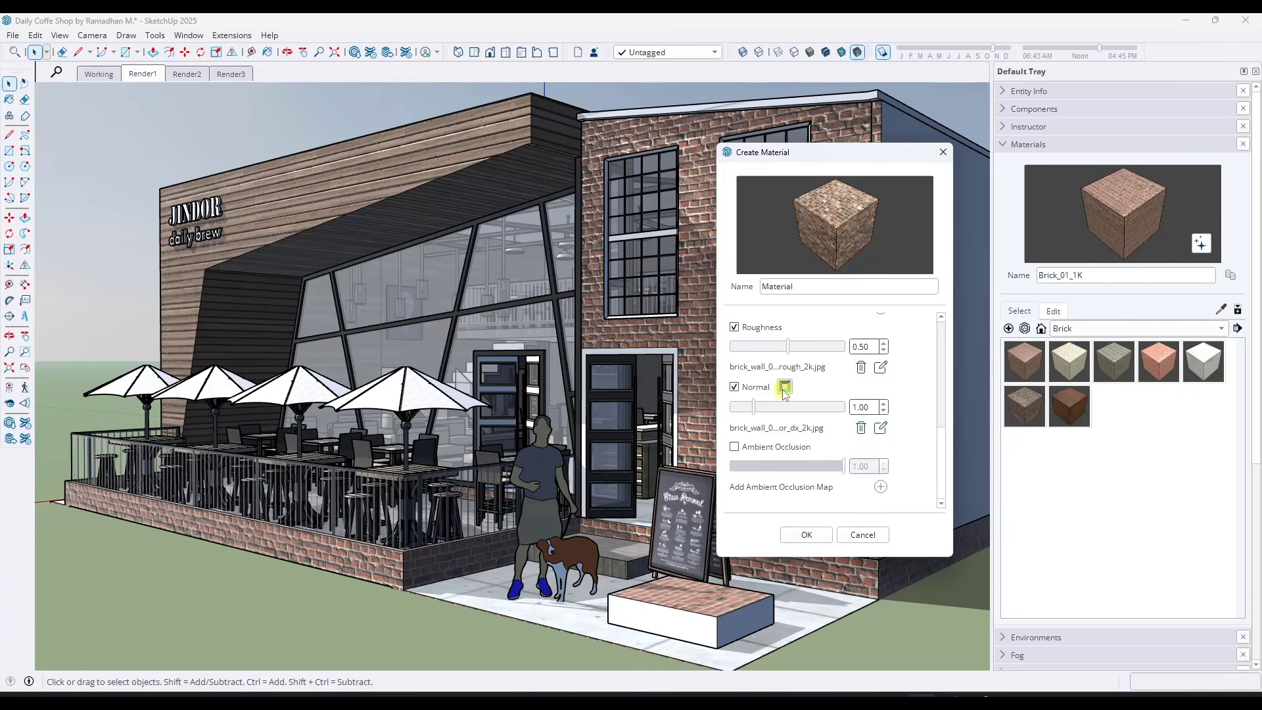
click(770, 448)
double_click(100, 144)
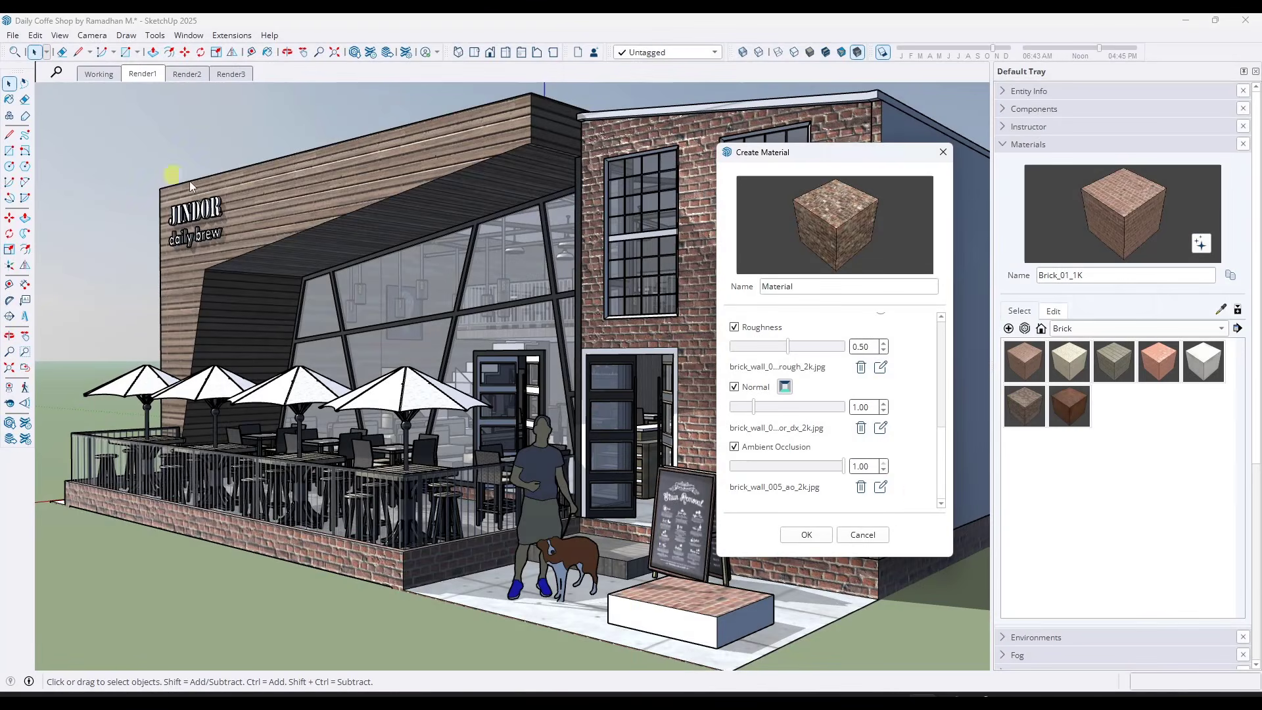
click(806, 535)
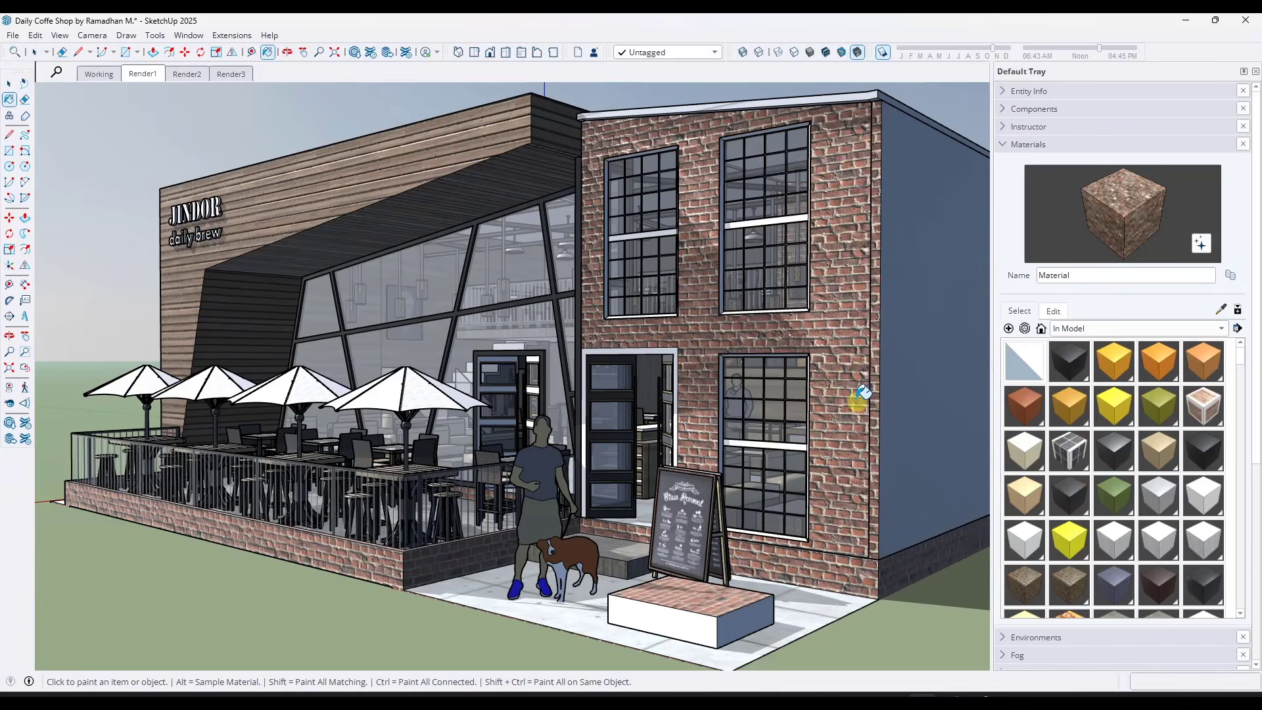
Open the new brick material's name for editing
double_click(1084, 274)
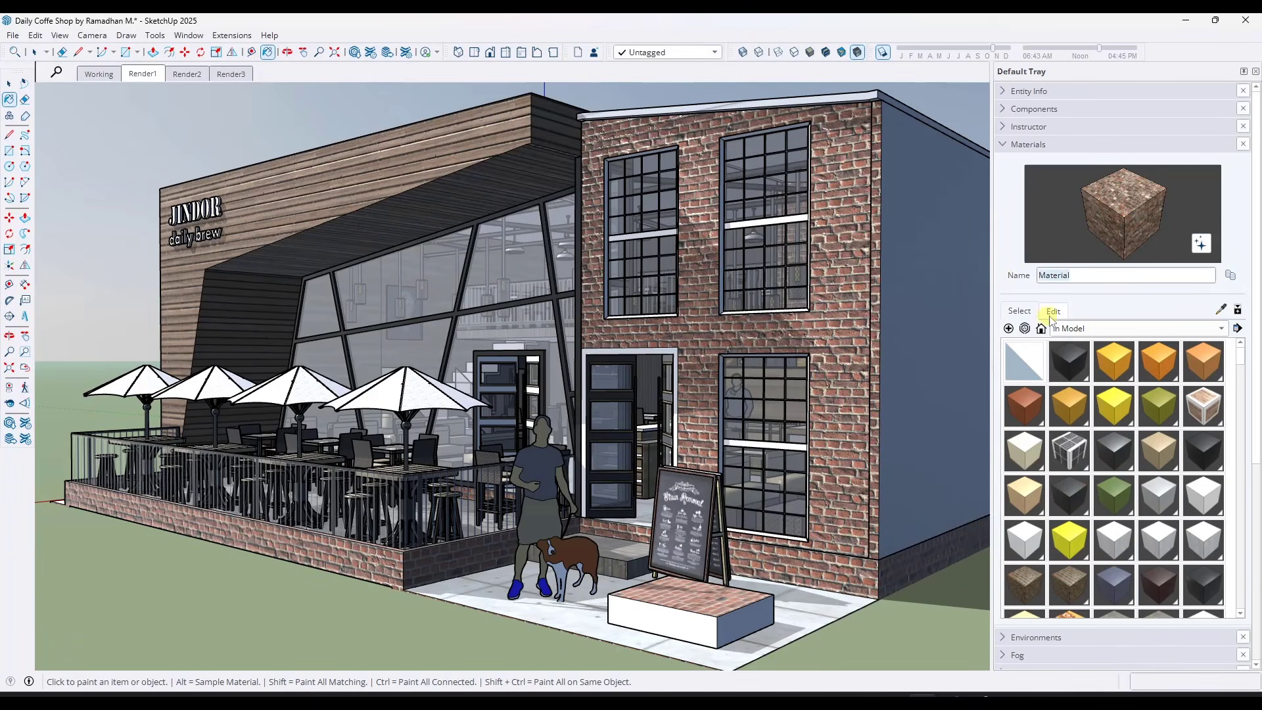
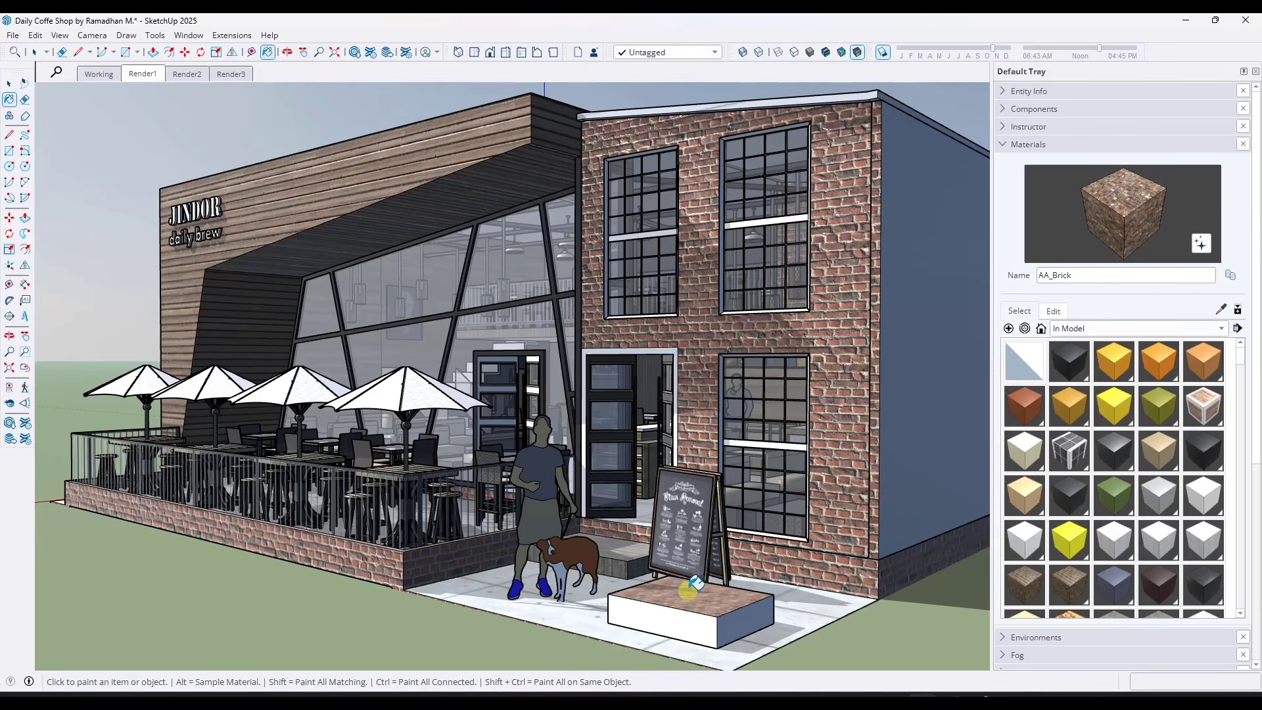
Use Material Replacer to swap Brick_01_1K on the building for the AA_Brick material on the sample box
mouse_move(698, 579)
middle_down()
mouse_move(709, 636)
mouse_move(713, 595)
middle_up()
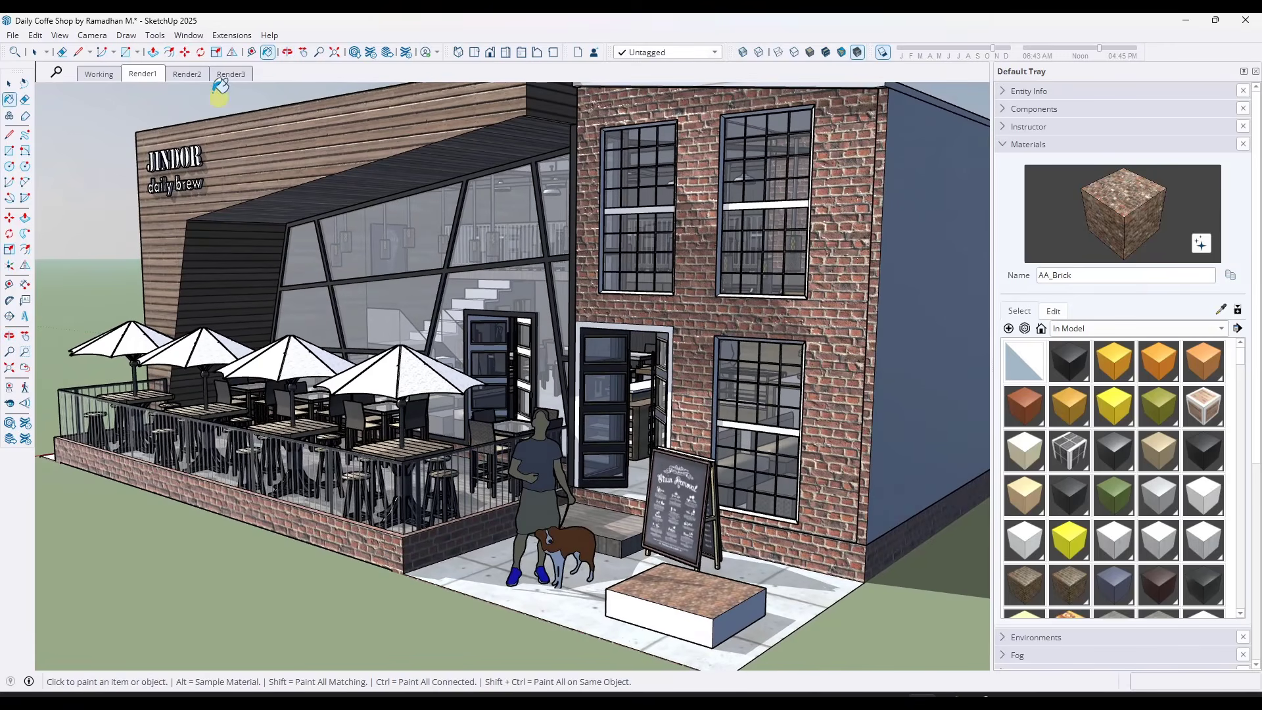
click(98, 36)
mouse_move(155, 35)
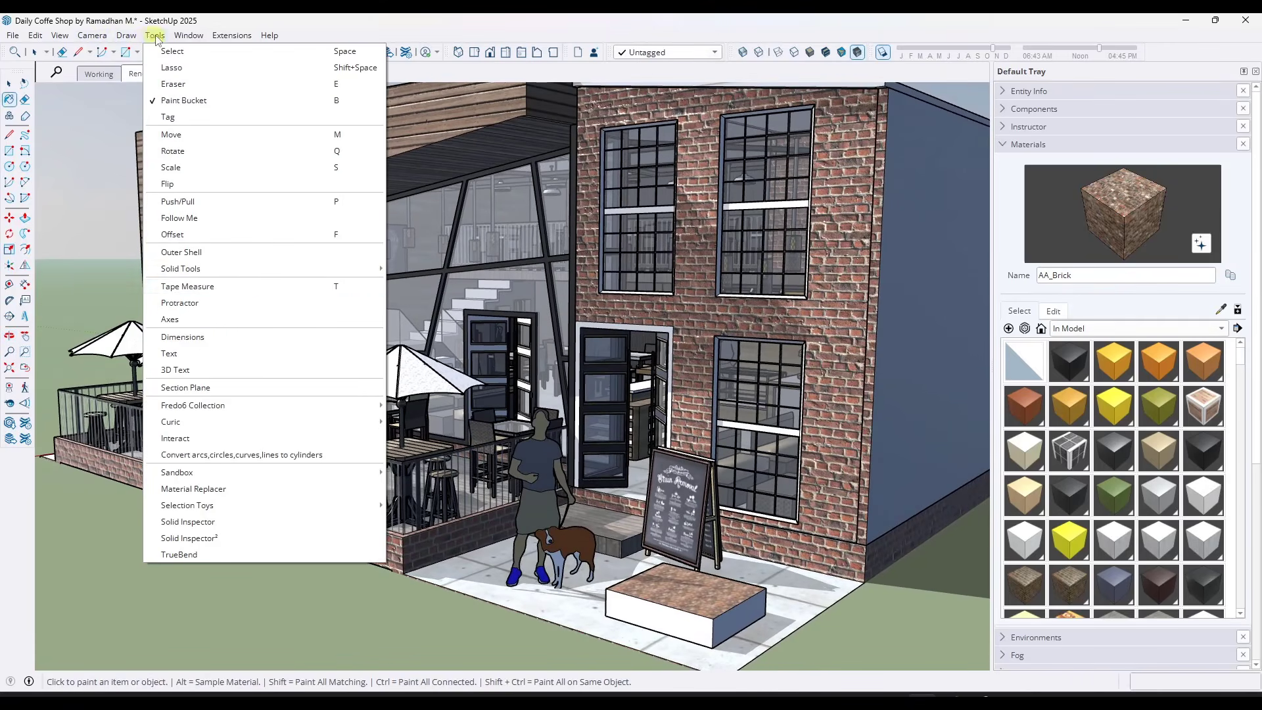
click(213, 489)
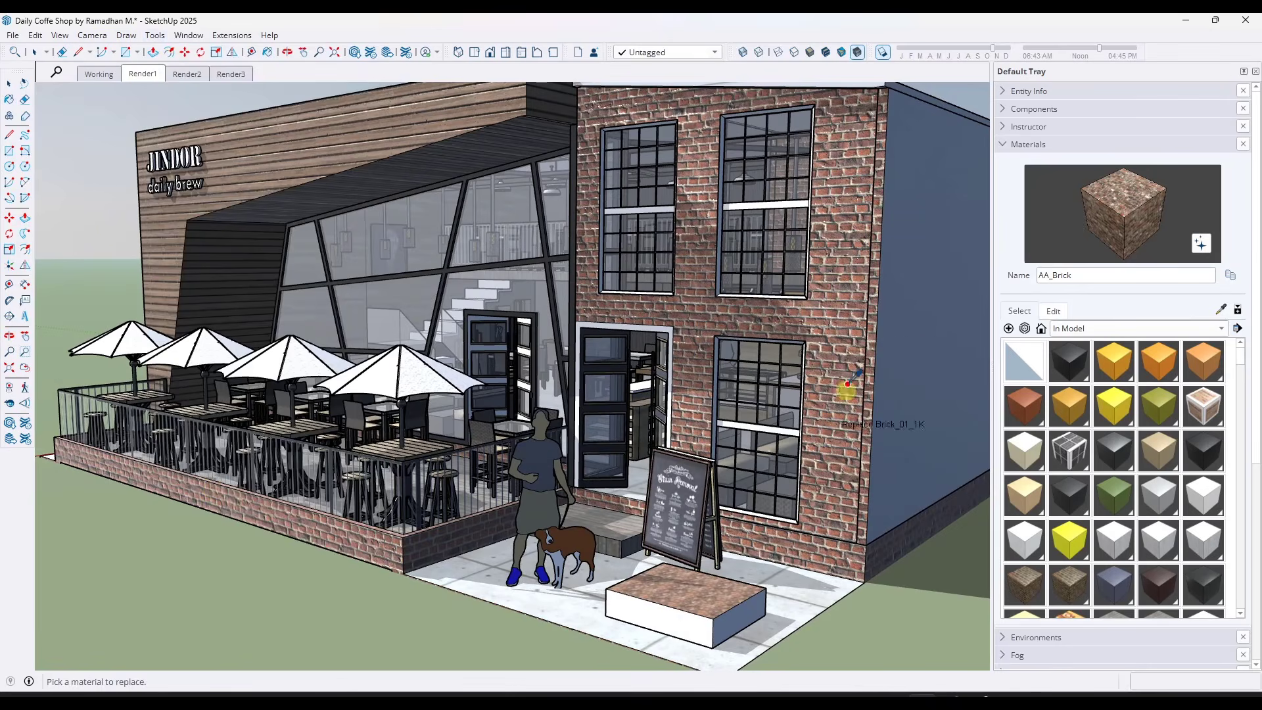
click(839, 318)
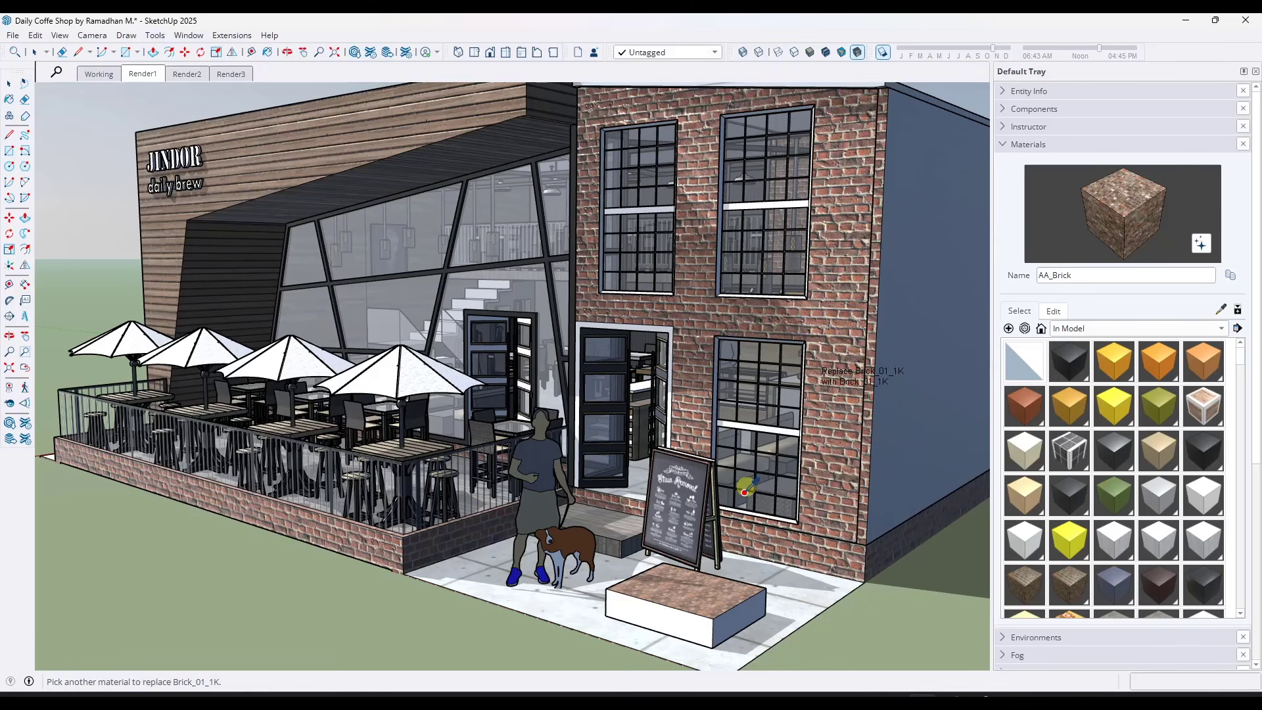
click(698, 588)
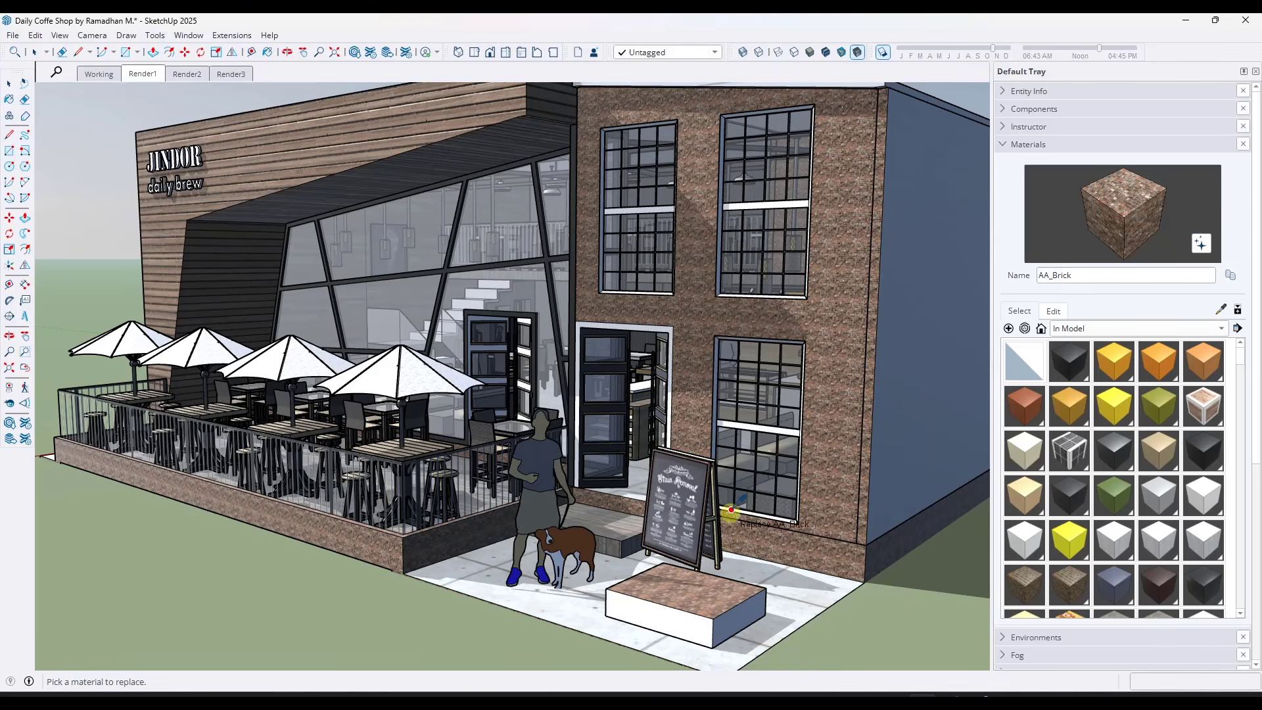
key(space)
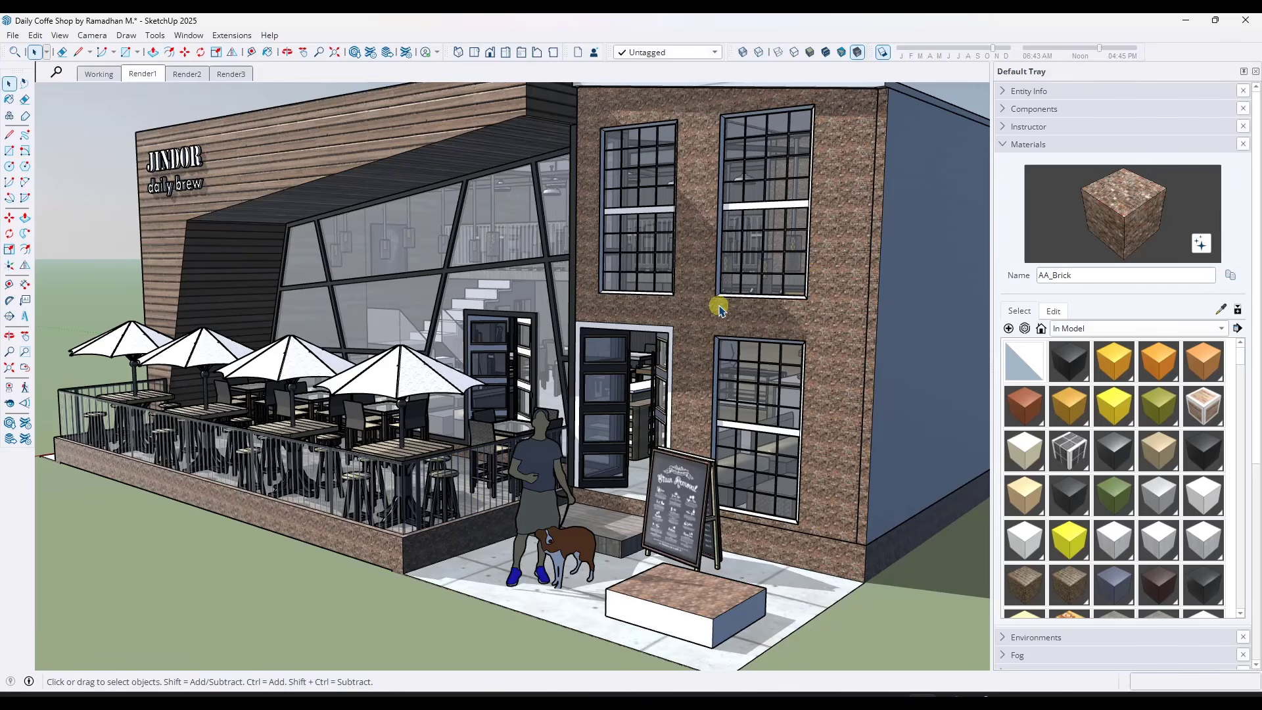
Resize the AA_Brick texture, trying 5' and 3' before setting its width and height to 2'
scroll(749, 318, up, 6)
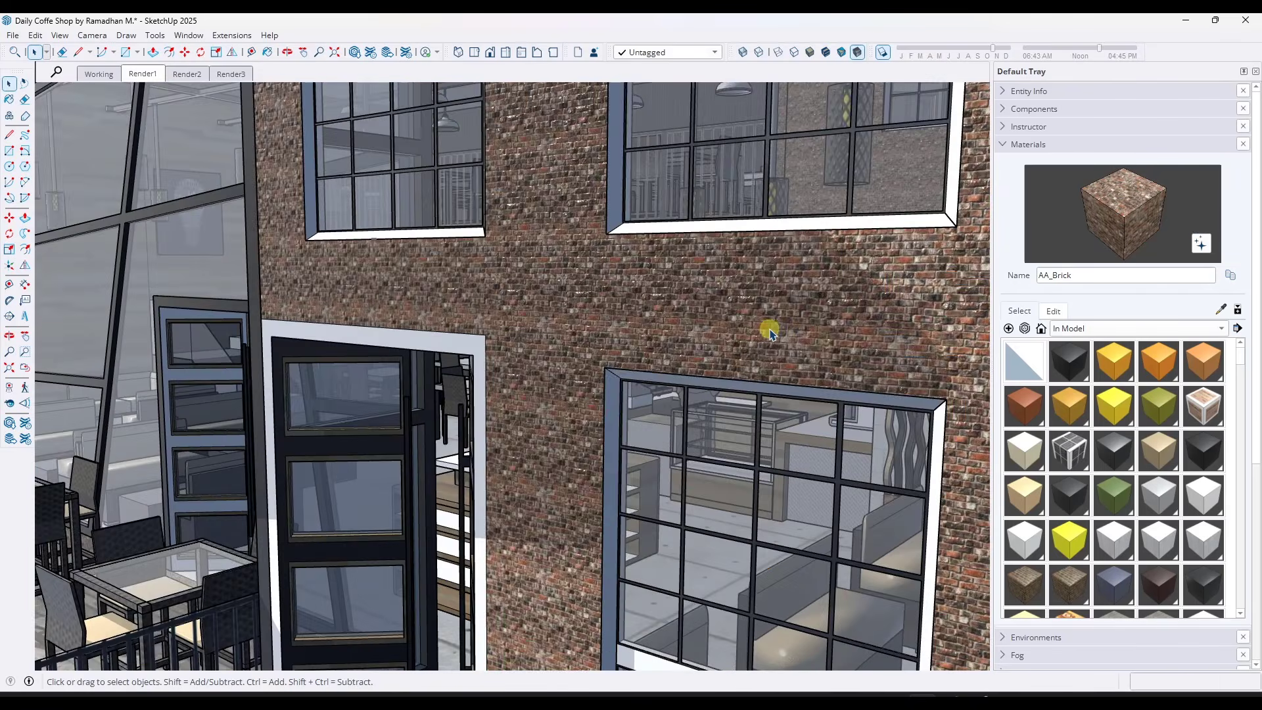
scroll(693, 325, down, 4)
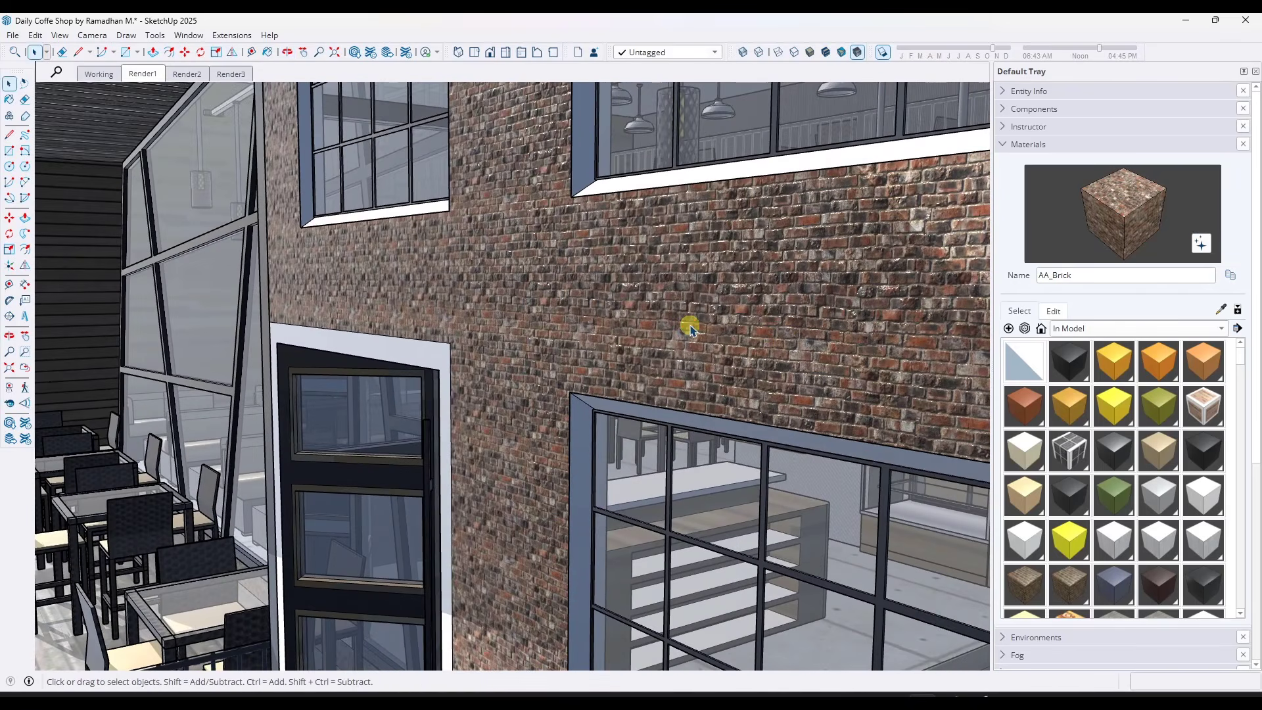
click(1052, 311)
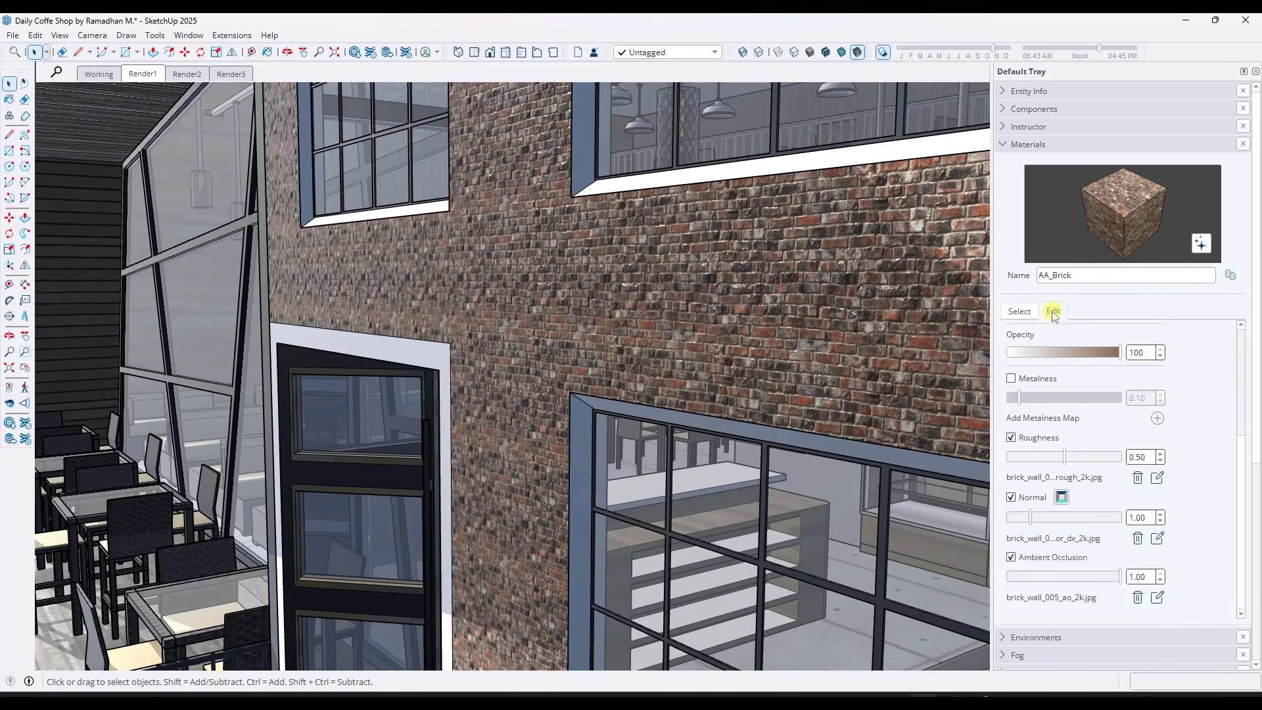
scroll(1158, 366, up, 3)
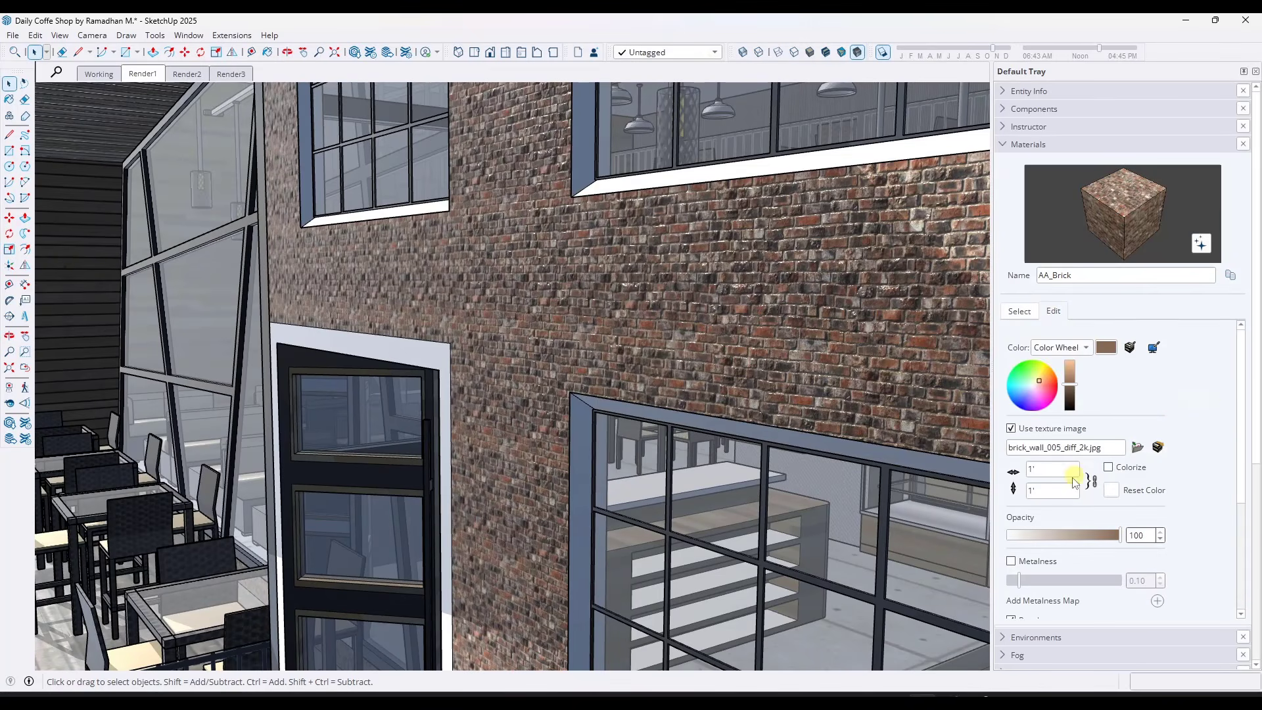
text(5)
key(Return)
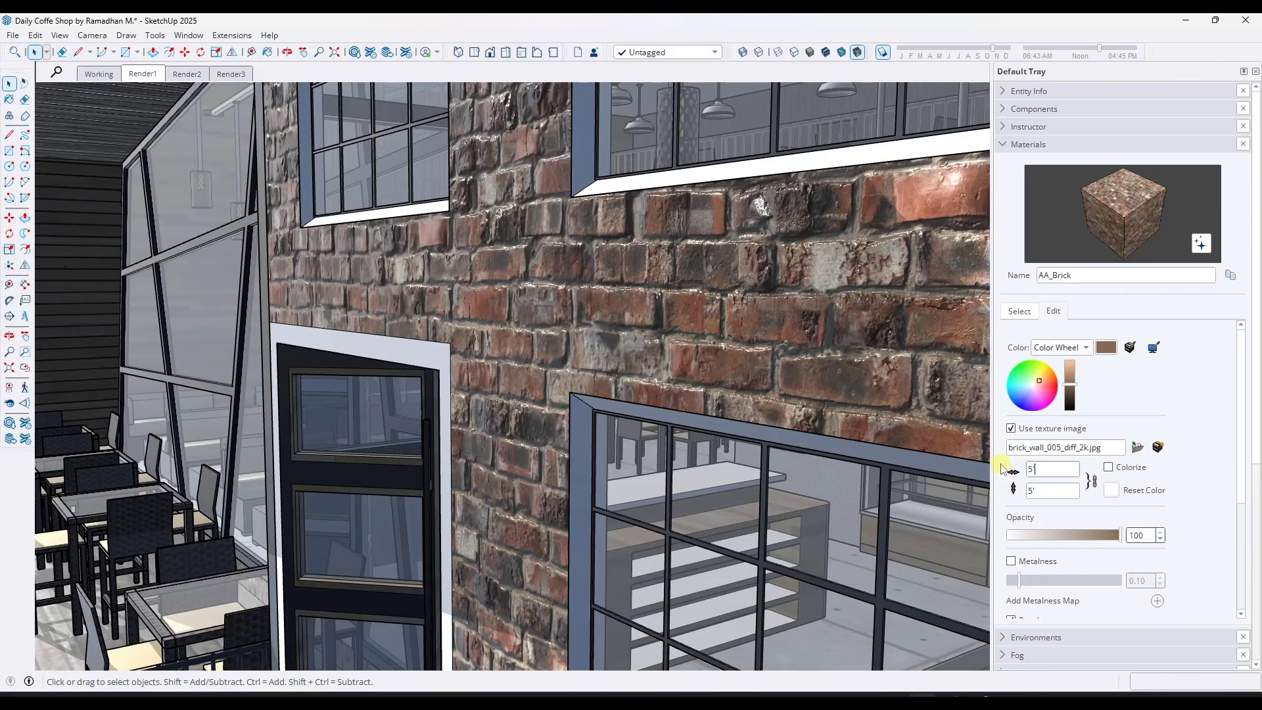
text(3)
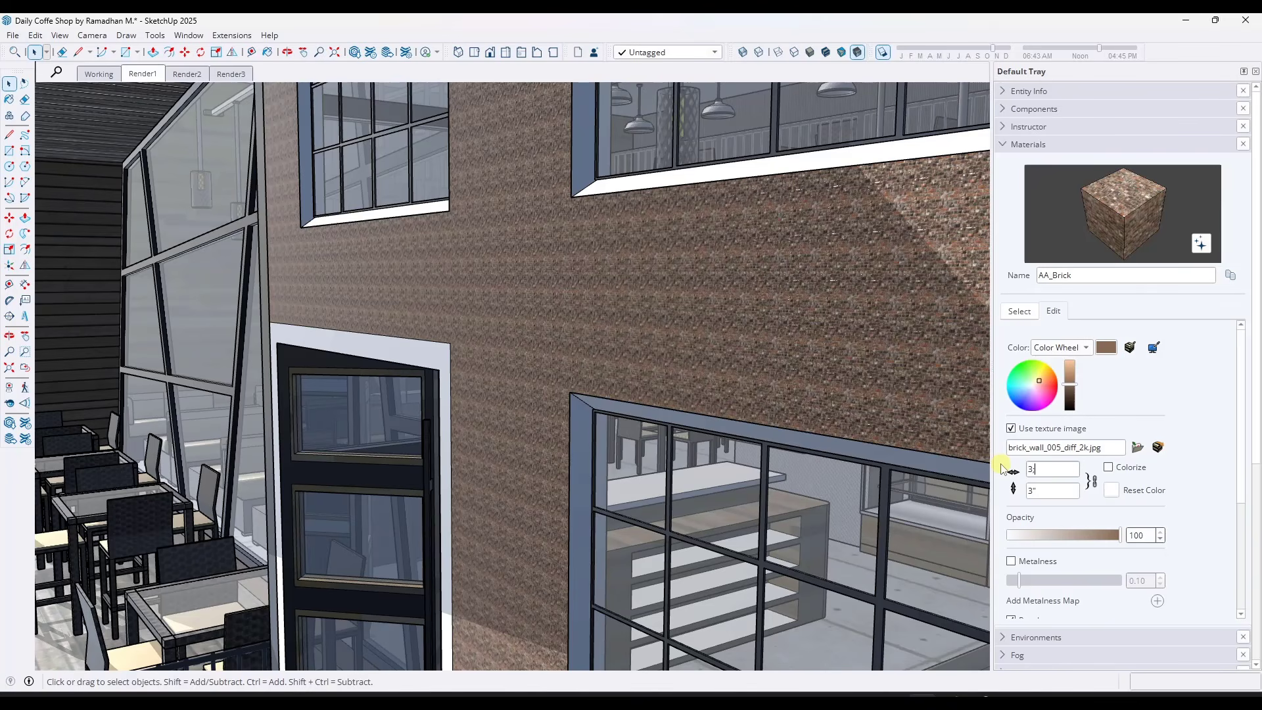
text(')
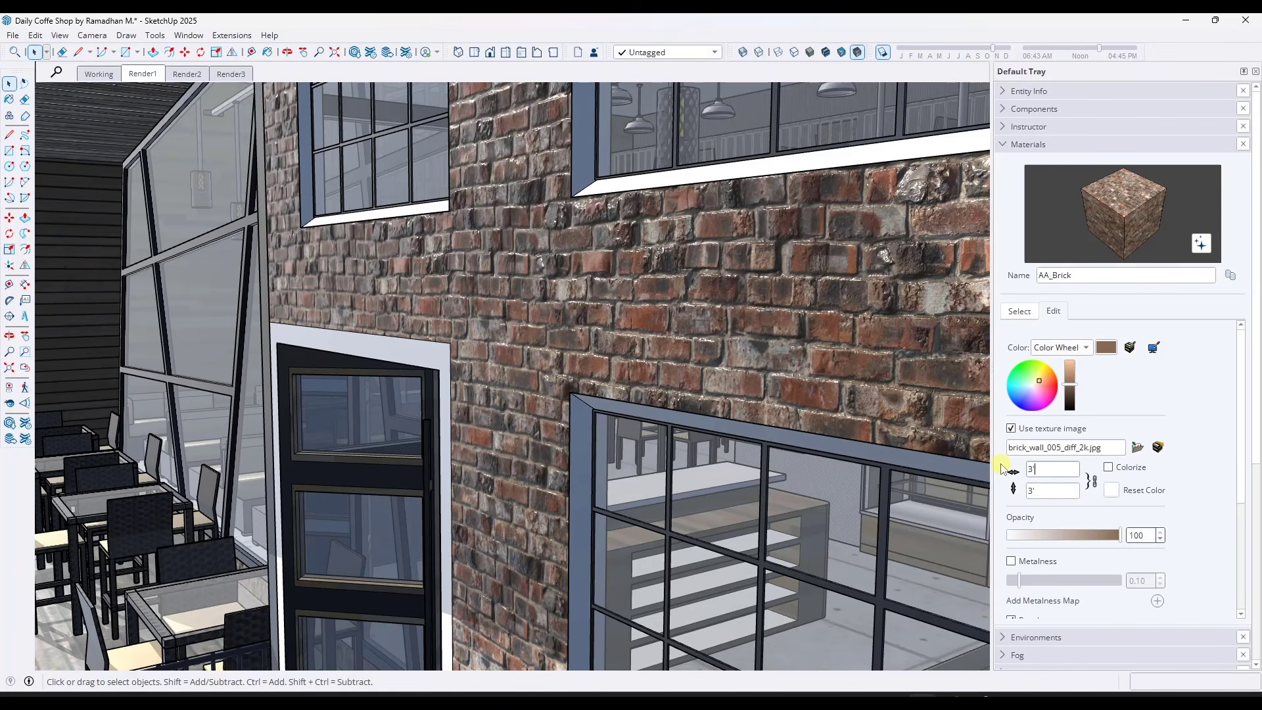
key(BackSpace)
key(BackSpace)
text(2')
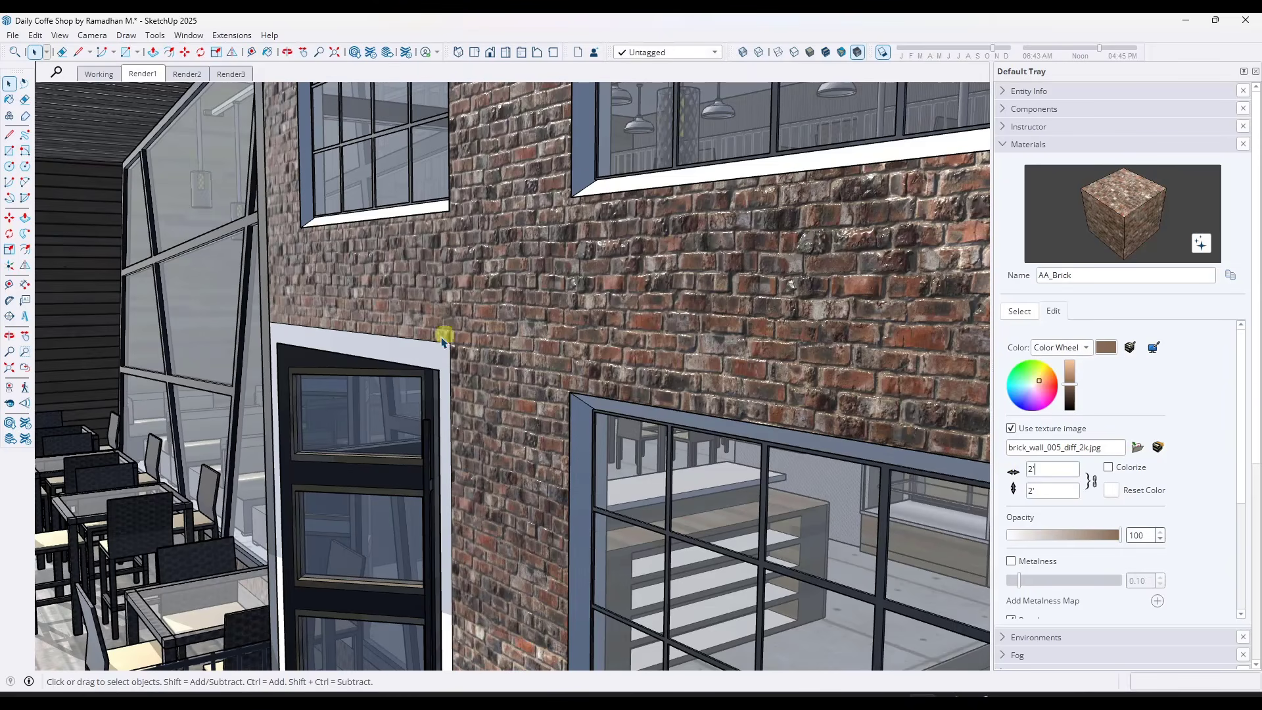
Raise the AA_Brick material's roughness to 1.00 and its normal strength to 2.40
middle_drag(445, 333, 528, 336)
scroll(558, 330, up, 5)
scroll(535, 338, up, 4)
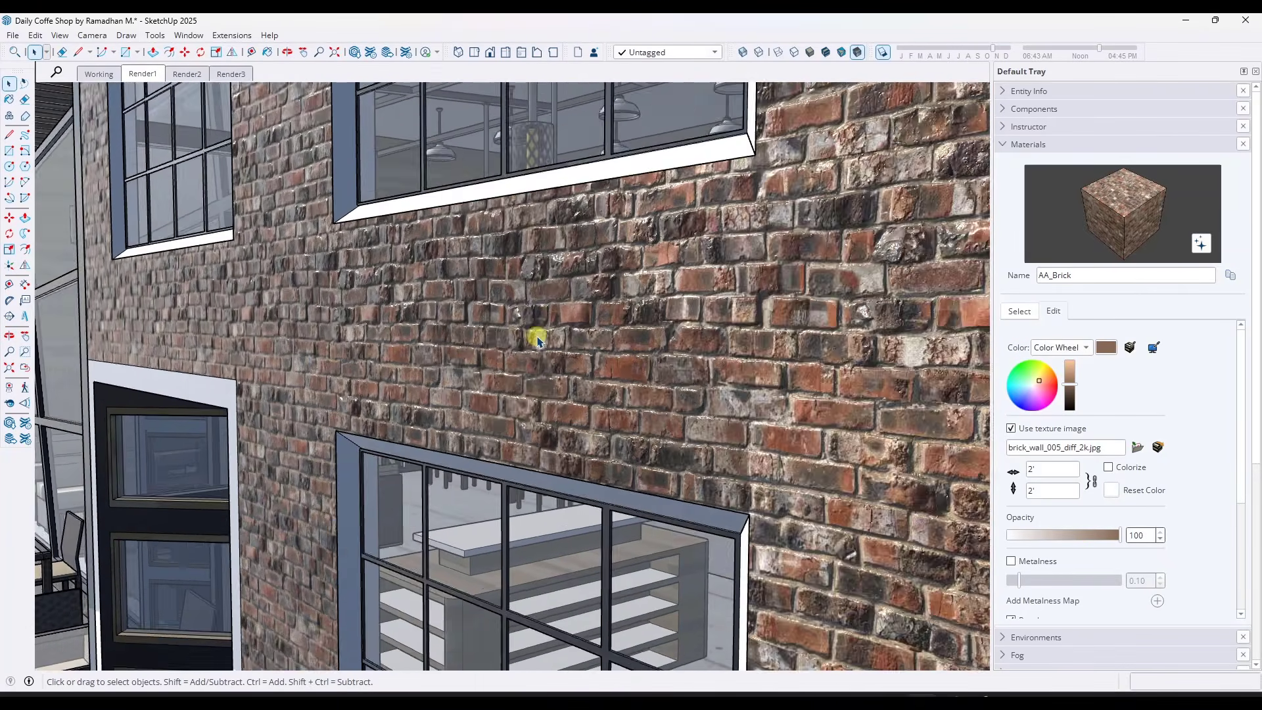
scroll(1206, 519, down, 3)
scroll(1206, 519, down, 2)
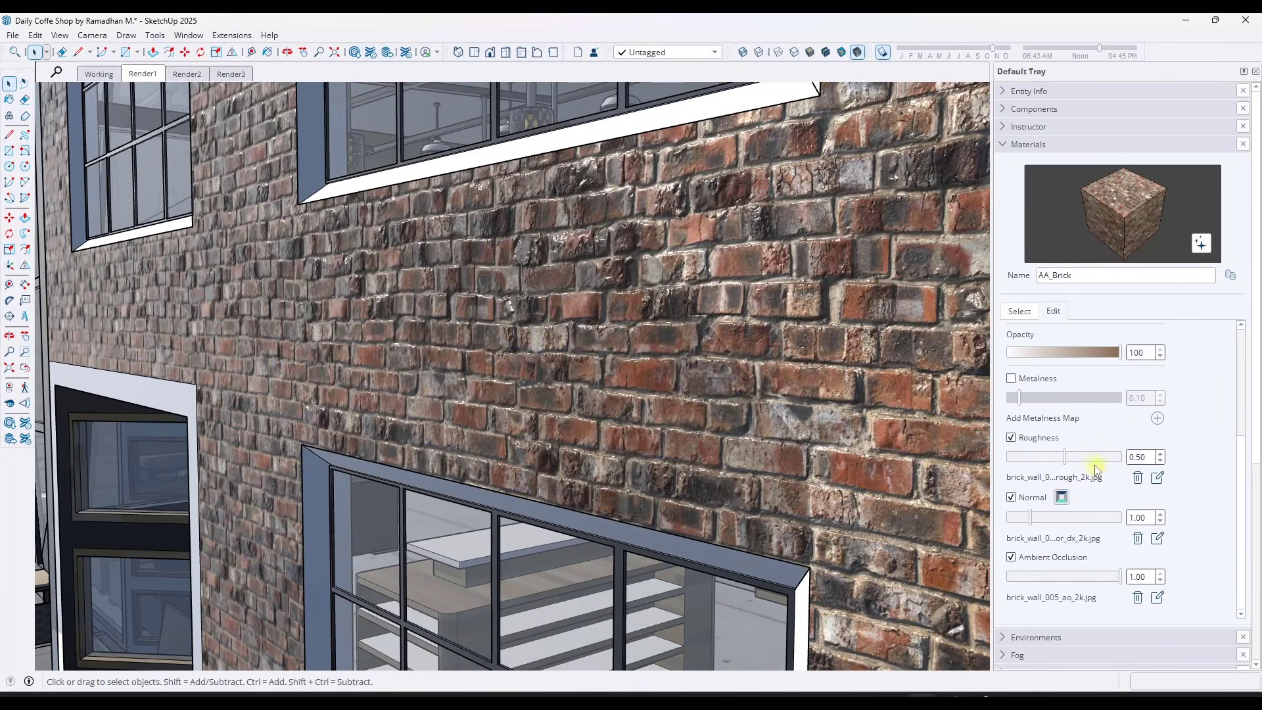
drag(1064, 455, 1146, 465)
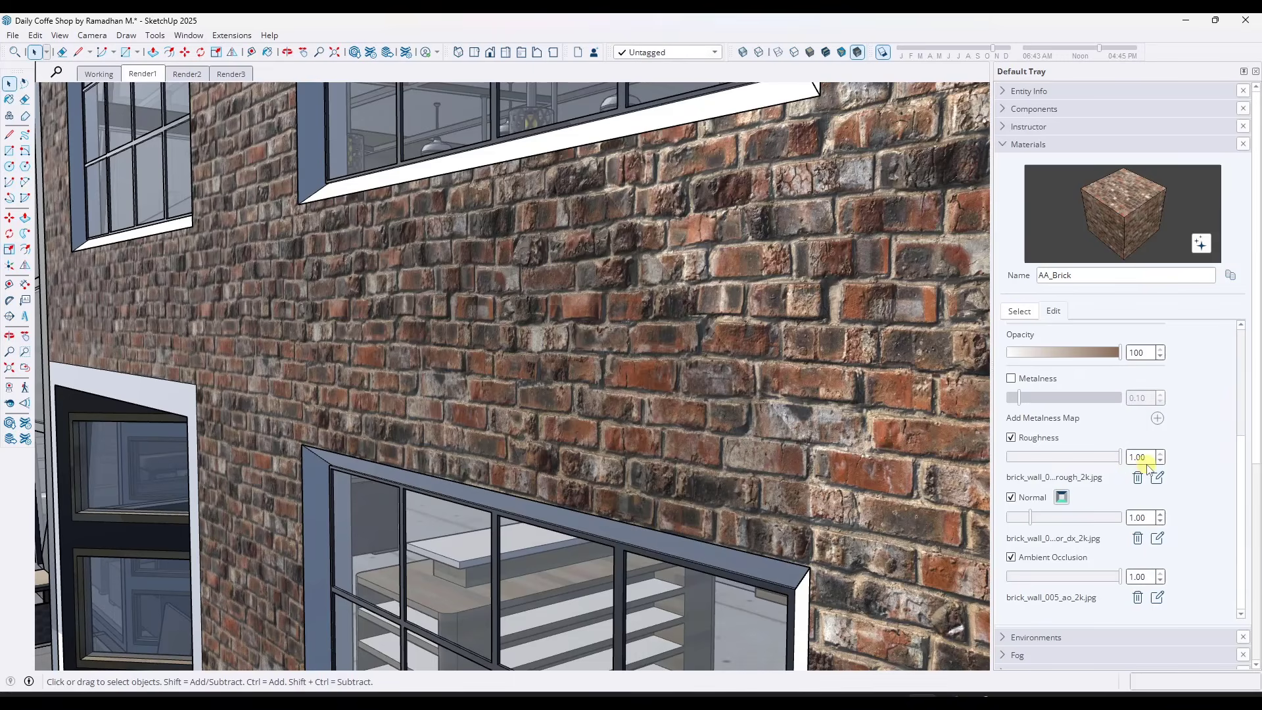
scroll(1215, 453, down, 1)
drag(1030, 479, 1058, 484)
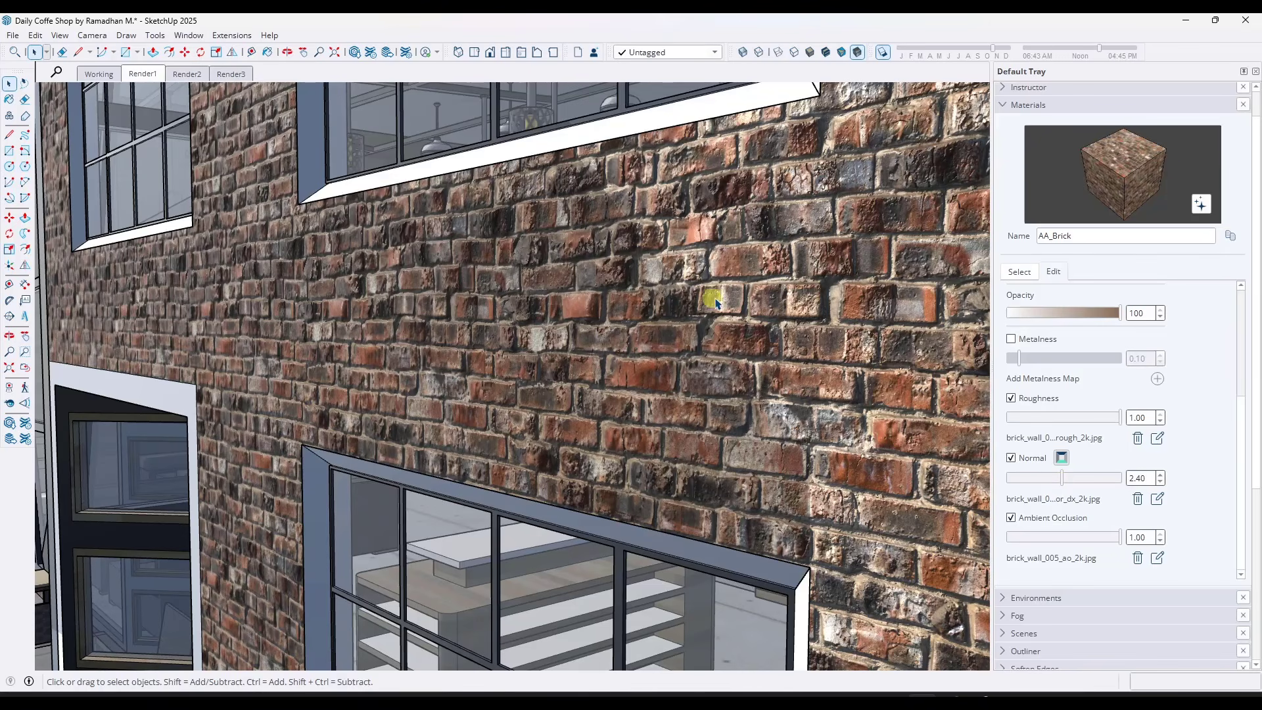
Review the new brick on the whole facade under the Render1 and Render2 scenes
scroll(1117, 335, down, 3)
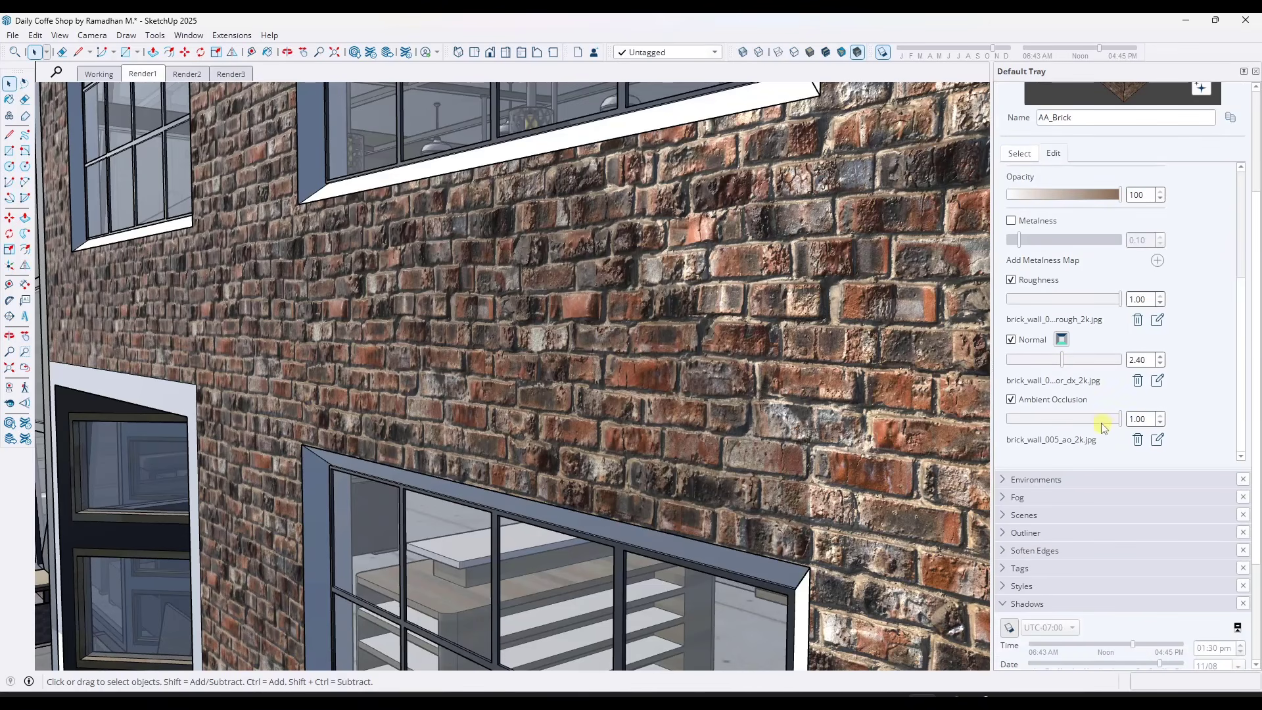
scroll(819, 326, down, 3)
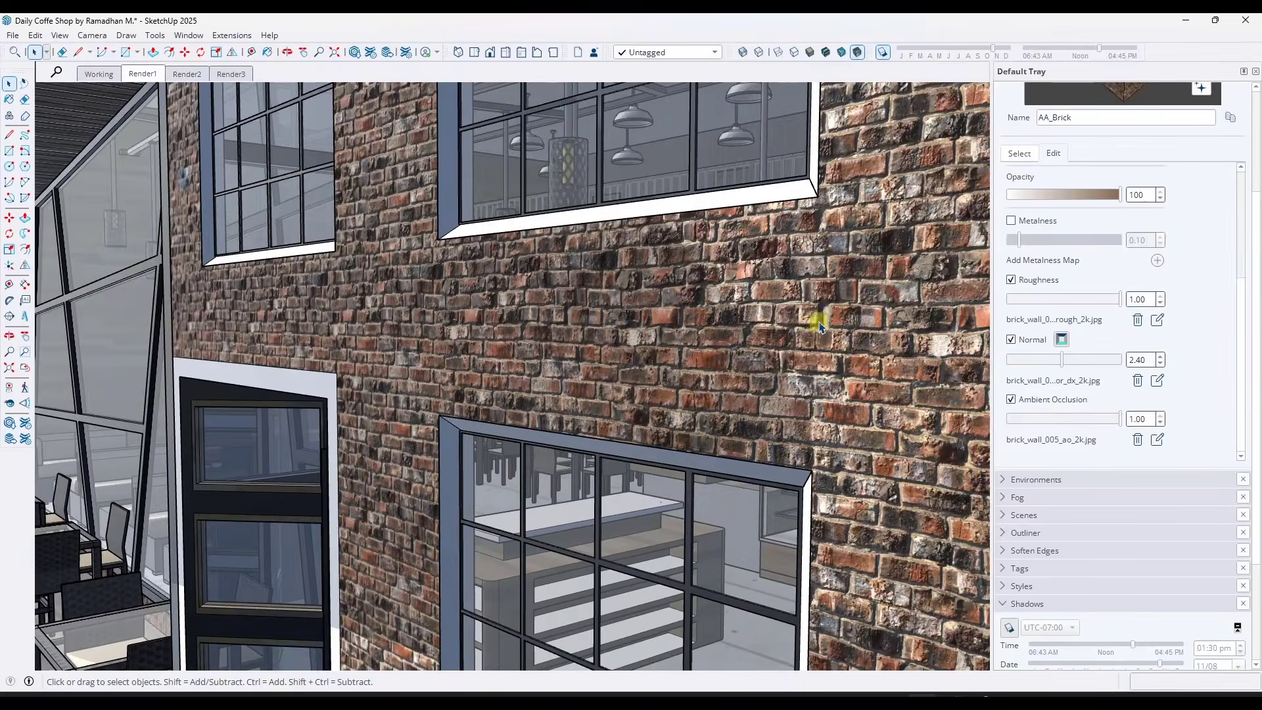
scroll(819, 327, down, 6)
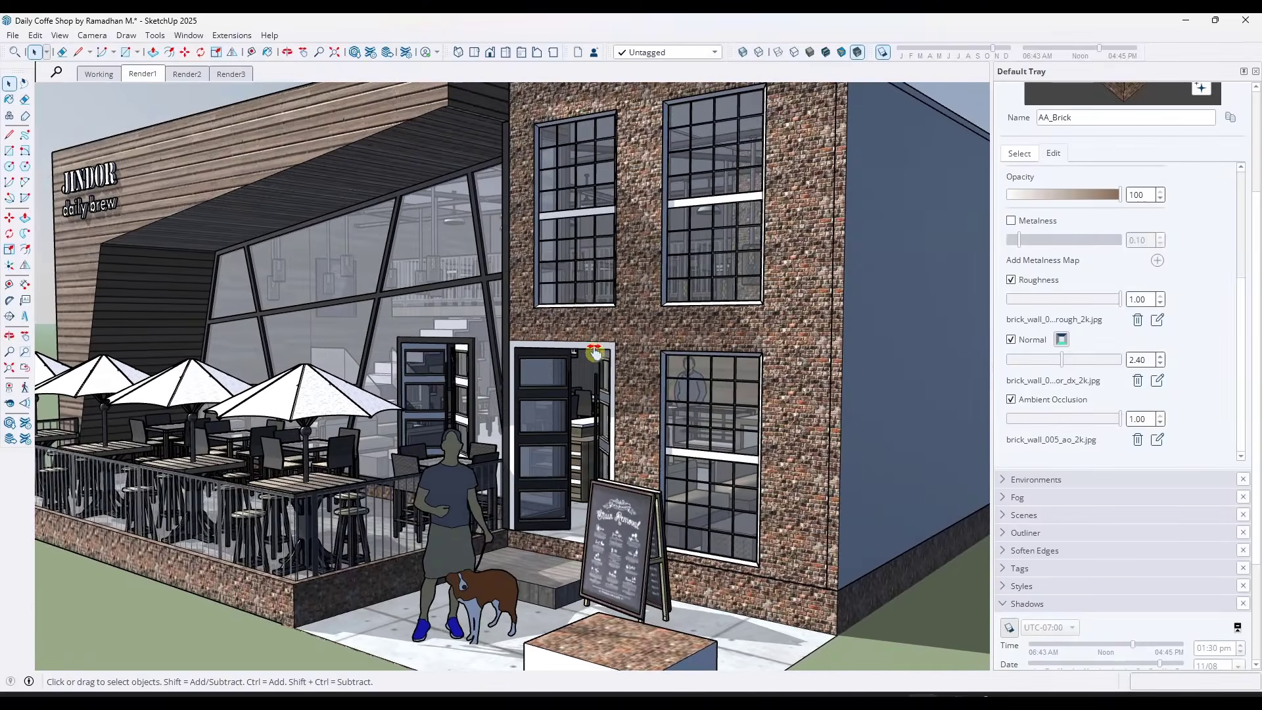
scroll(594, 352, down, 5)
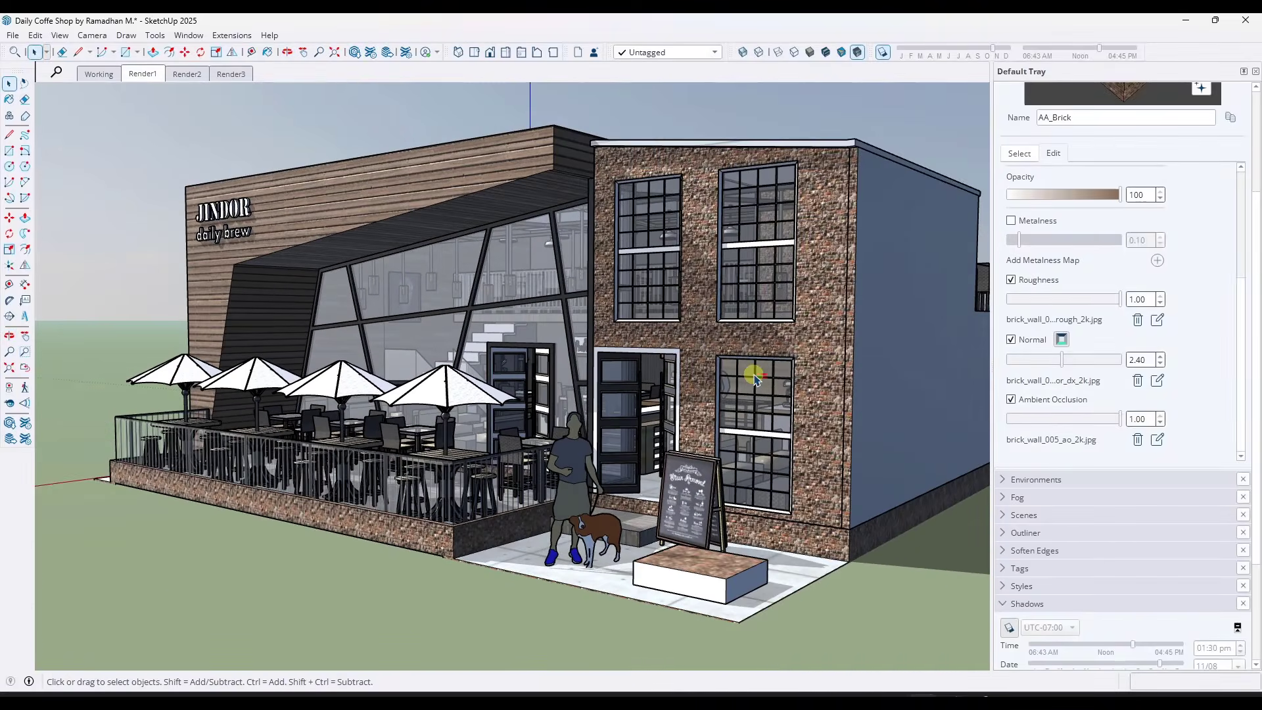
middle_drag(755, 379, 721, 441)
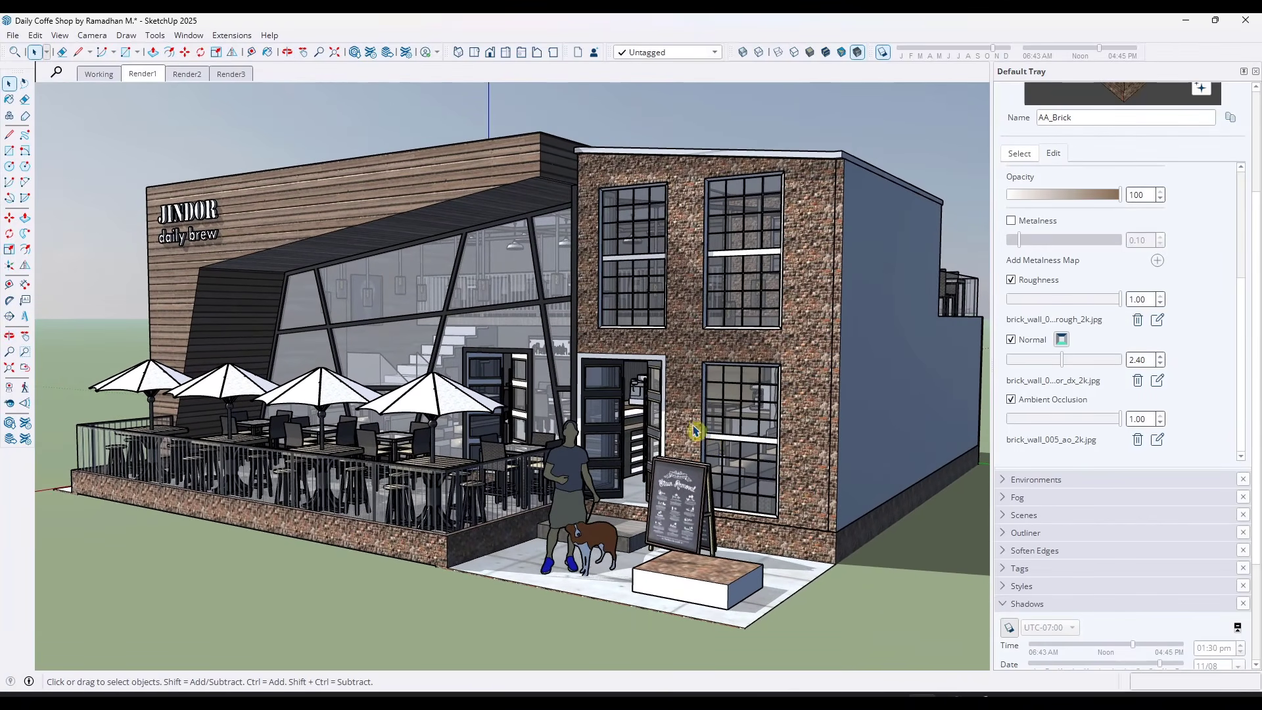
click(148, 74)
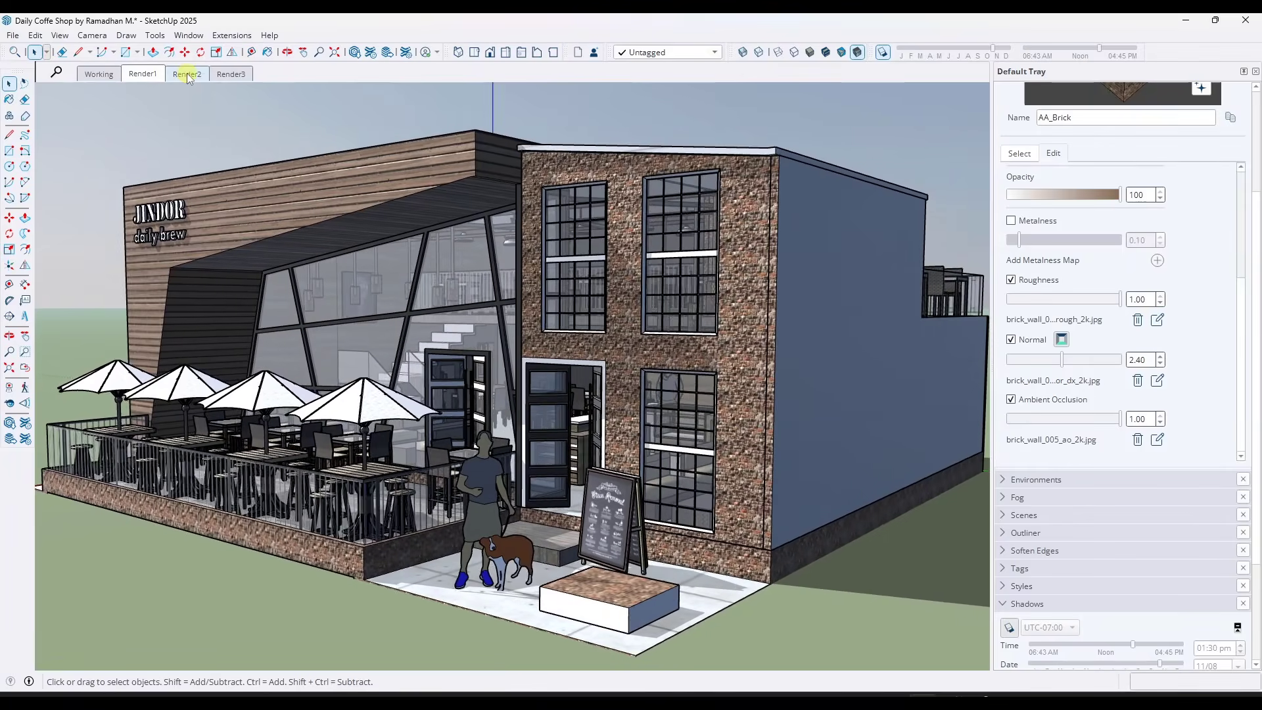
click(187, 74)
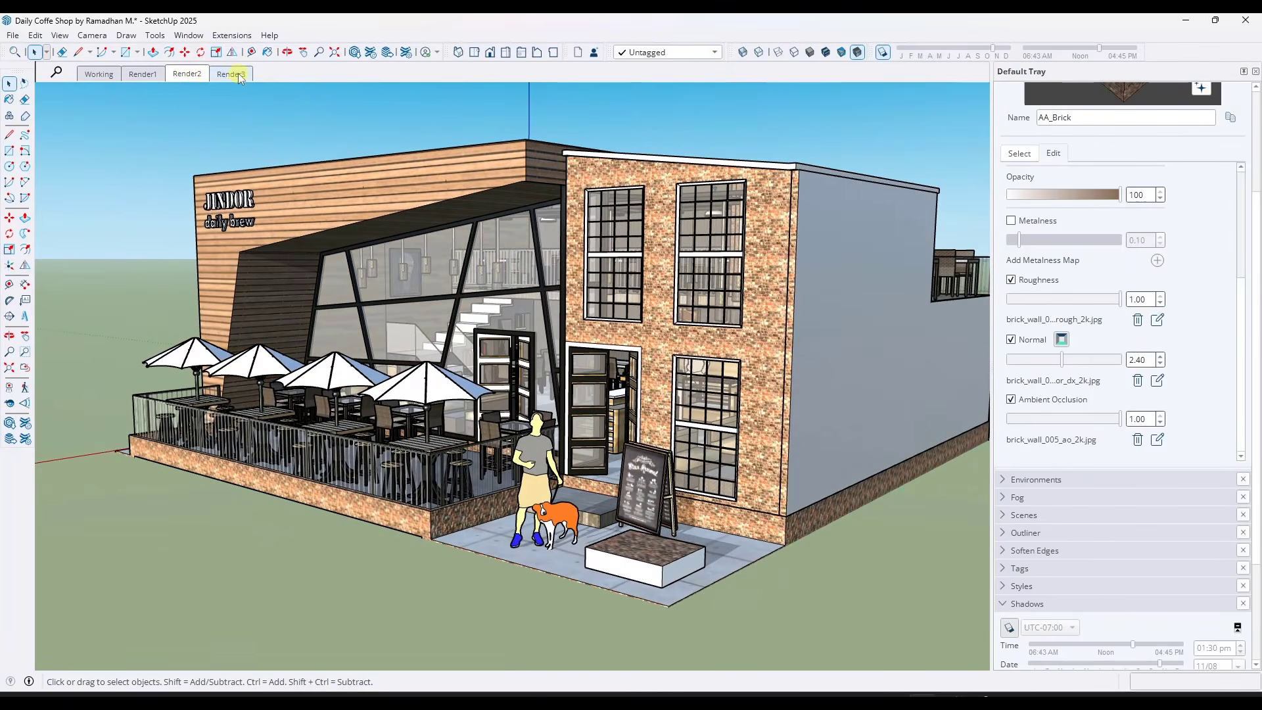
Switch to the Render3 scene and set the Sky - Sunrise 2K IBL environment's rotation angle to 351
click(238, 73)
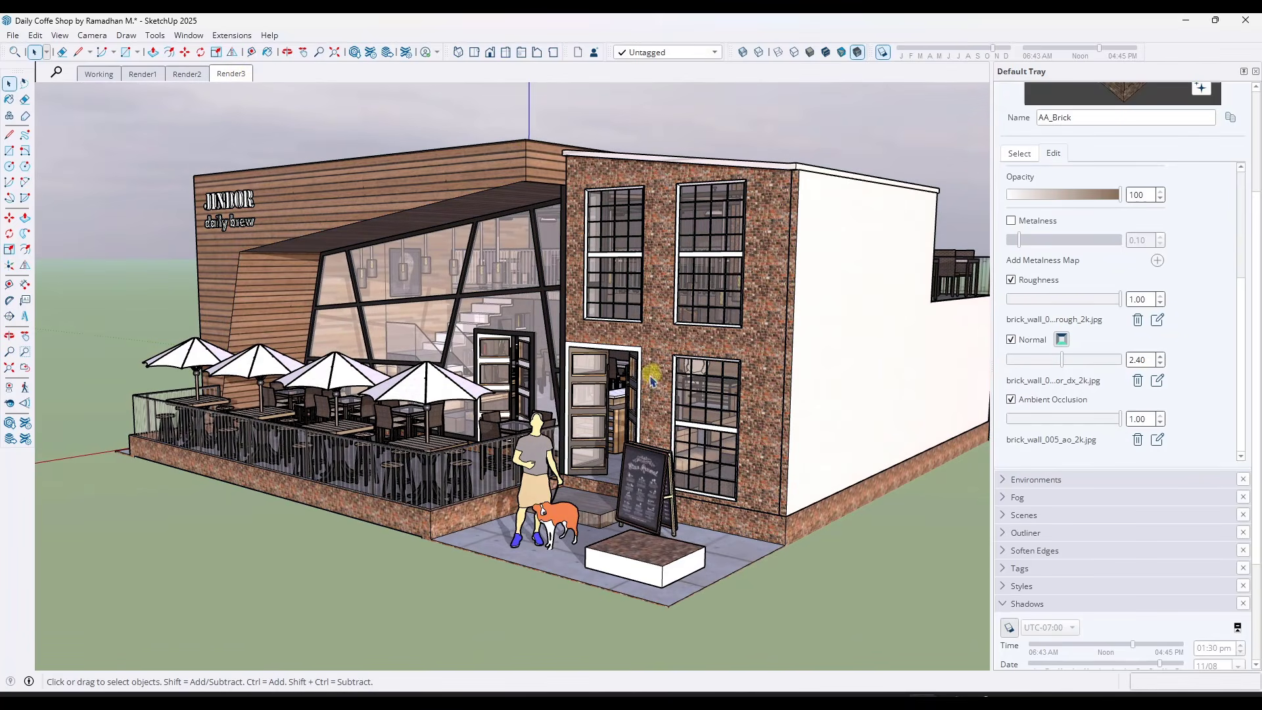
middle_drag(651, 381, 628, 327)
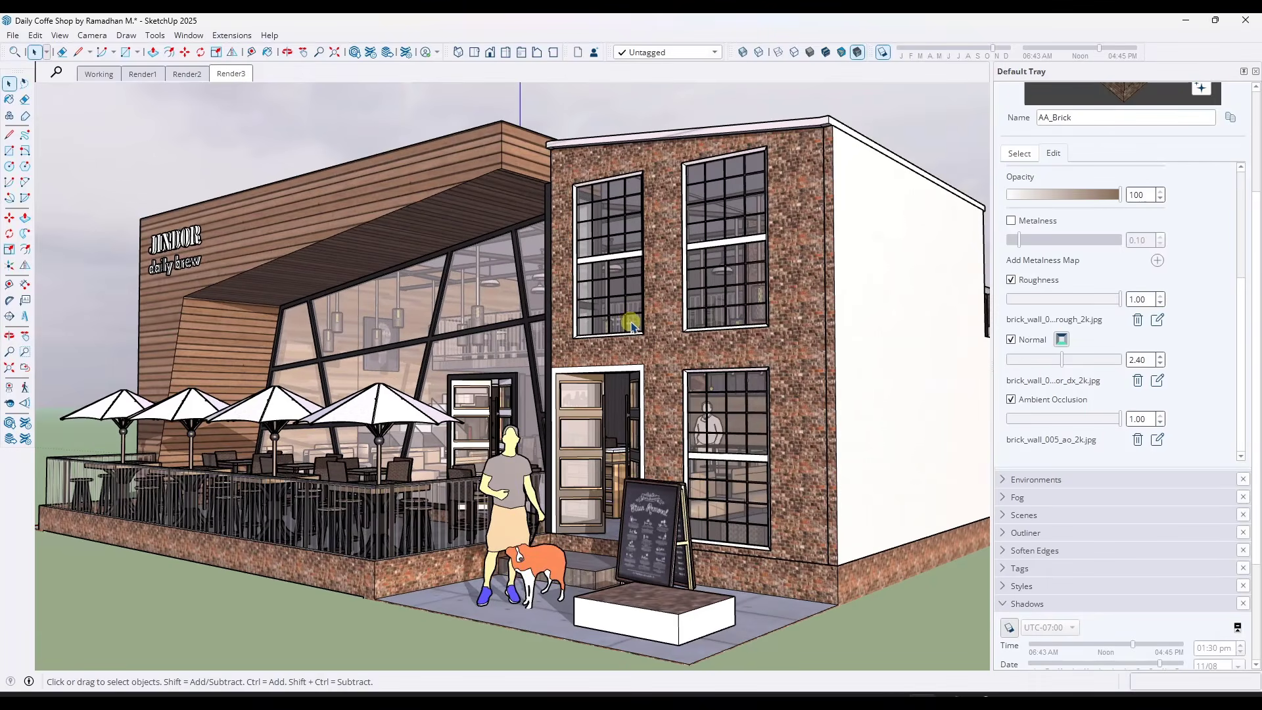
shift+middle_drag(633, 322, 661, 314)
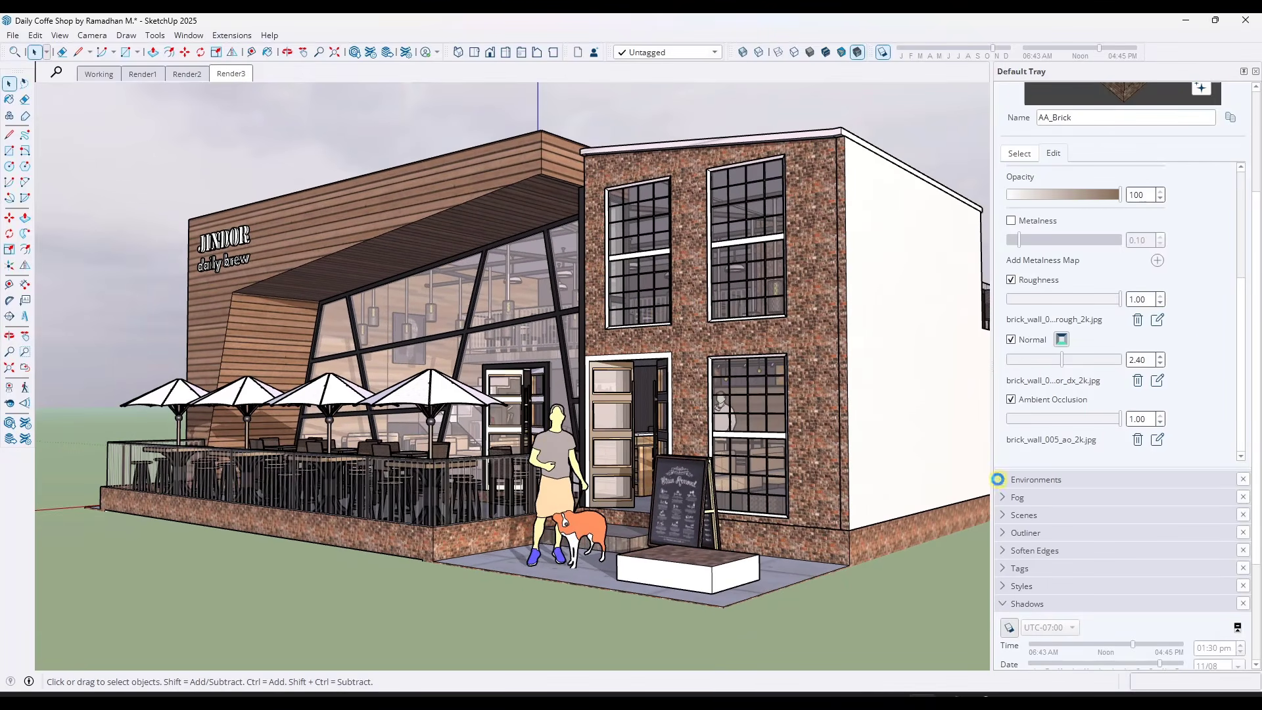
click(998, 479)
scroll(1072, 531, down, 3)
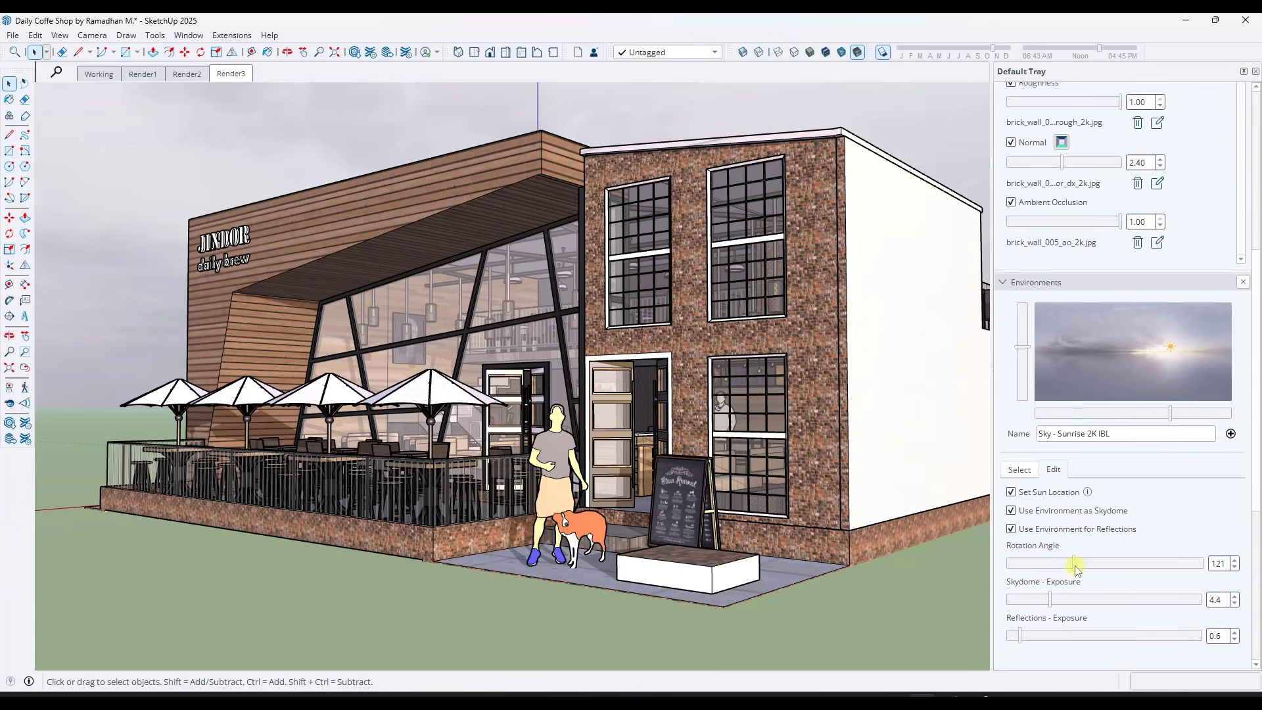
drag(1075, 565, 1200, 564)
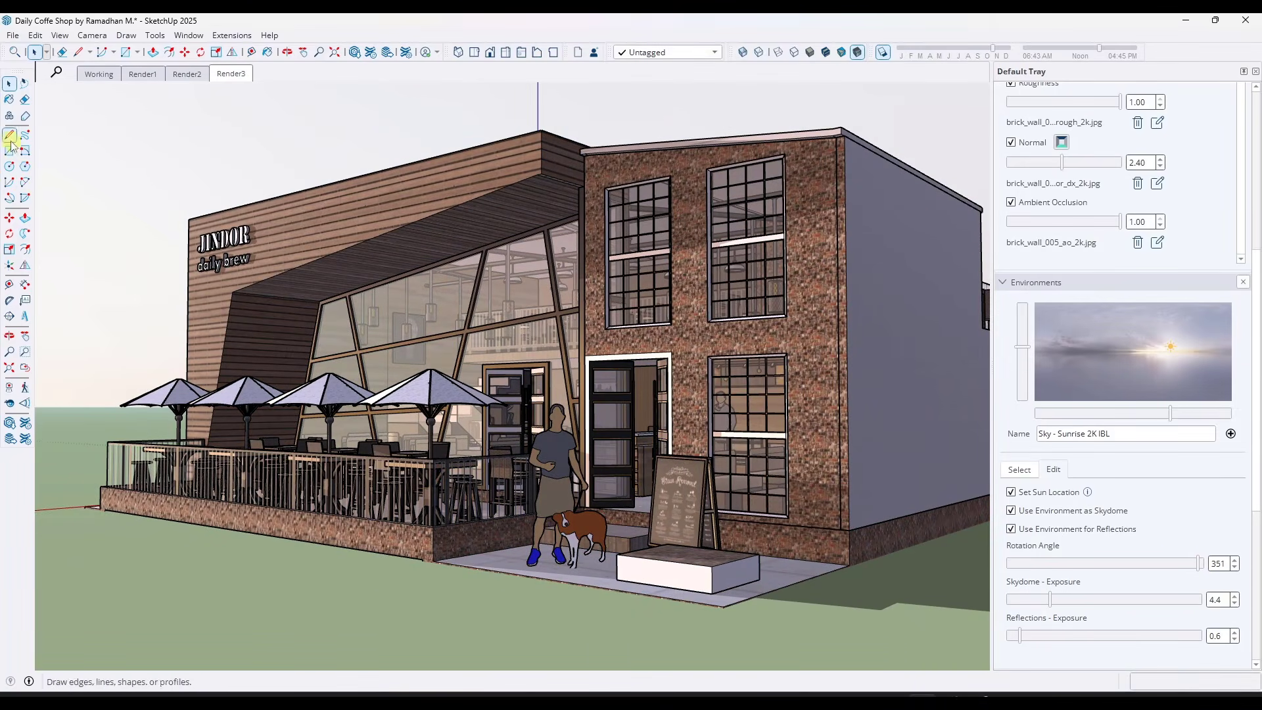
Lower the sunrise environment's skydome exposure to 2.7 and its reflections exposure to 0.5
middle_drag(672, 395, 652, 409)
scroll(715, 400, up, 1)
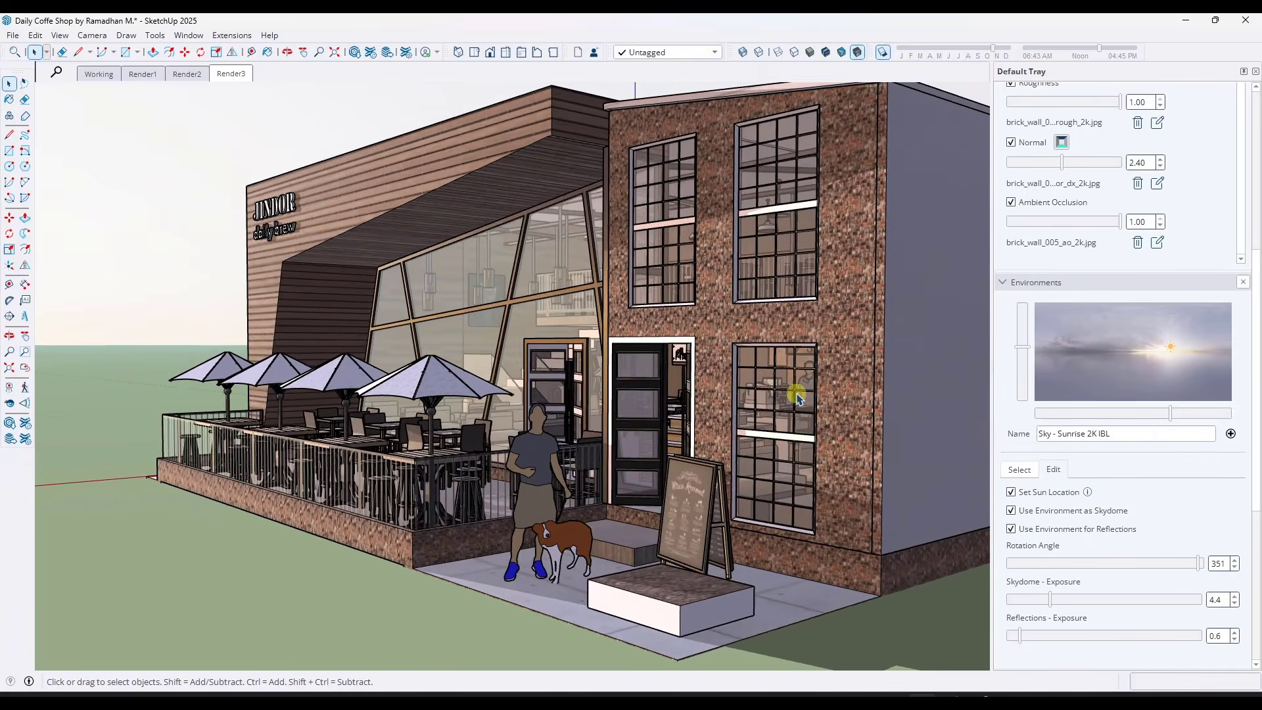
middle_drag(797, 397, 761, 400)
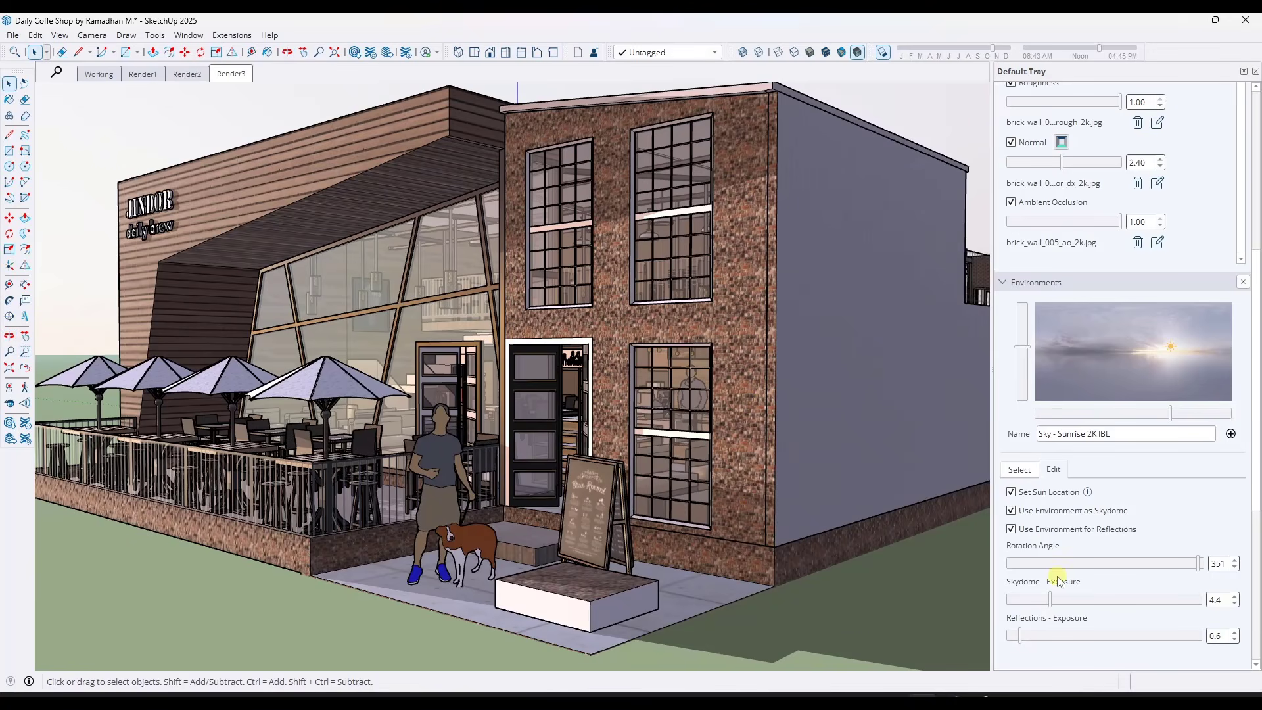
drag(1051, 602, 1035, 598)
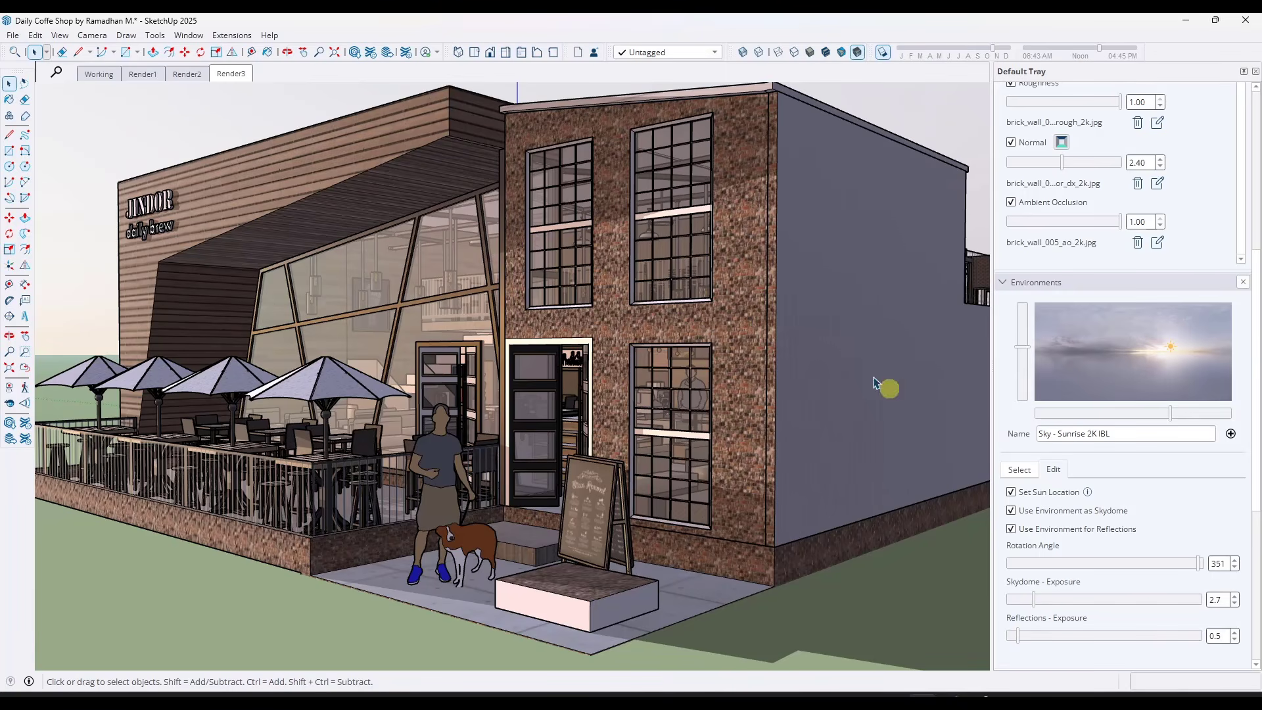
middle_drag(511, 289, 566, 288)
Update the Render3 scene with the current view and environment settings, and switch to the Render2 scene
right_click(227, 78)
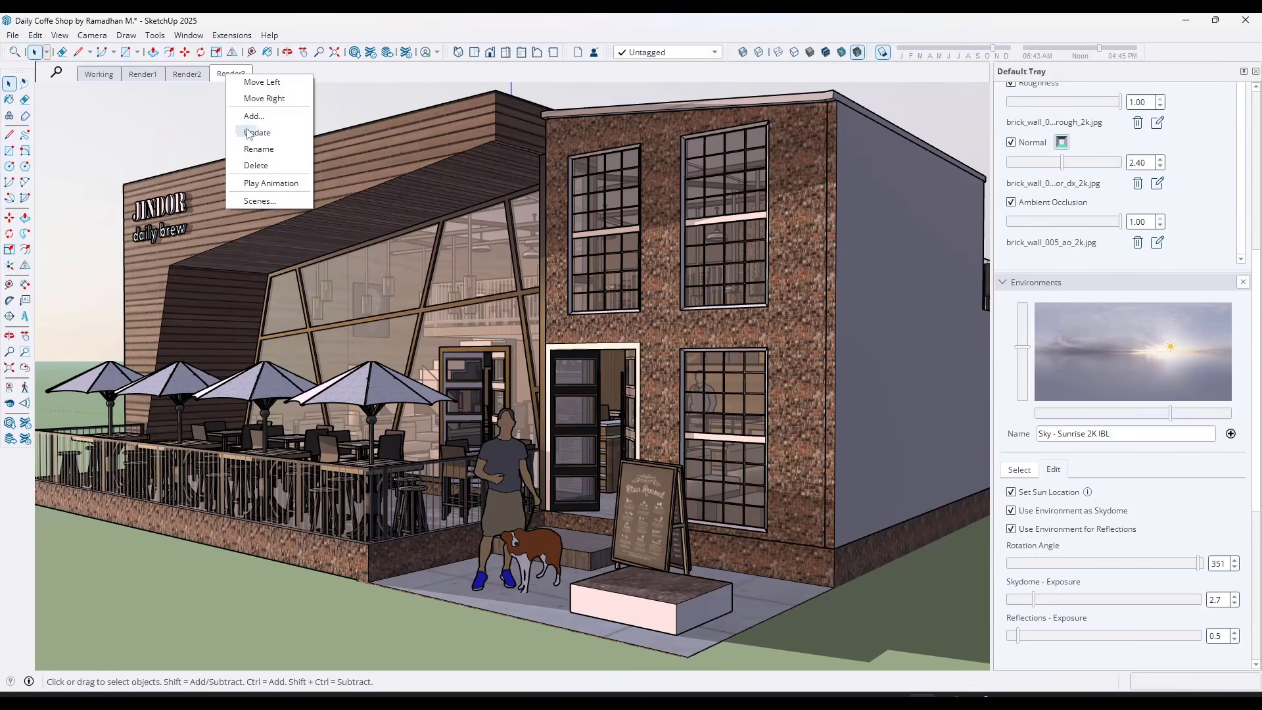
click(186, 109)
click(184, 76)
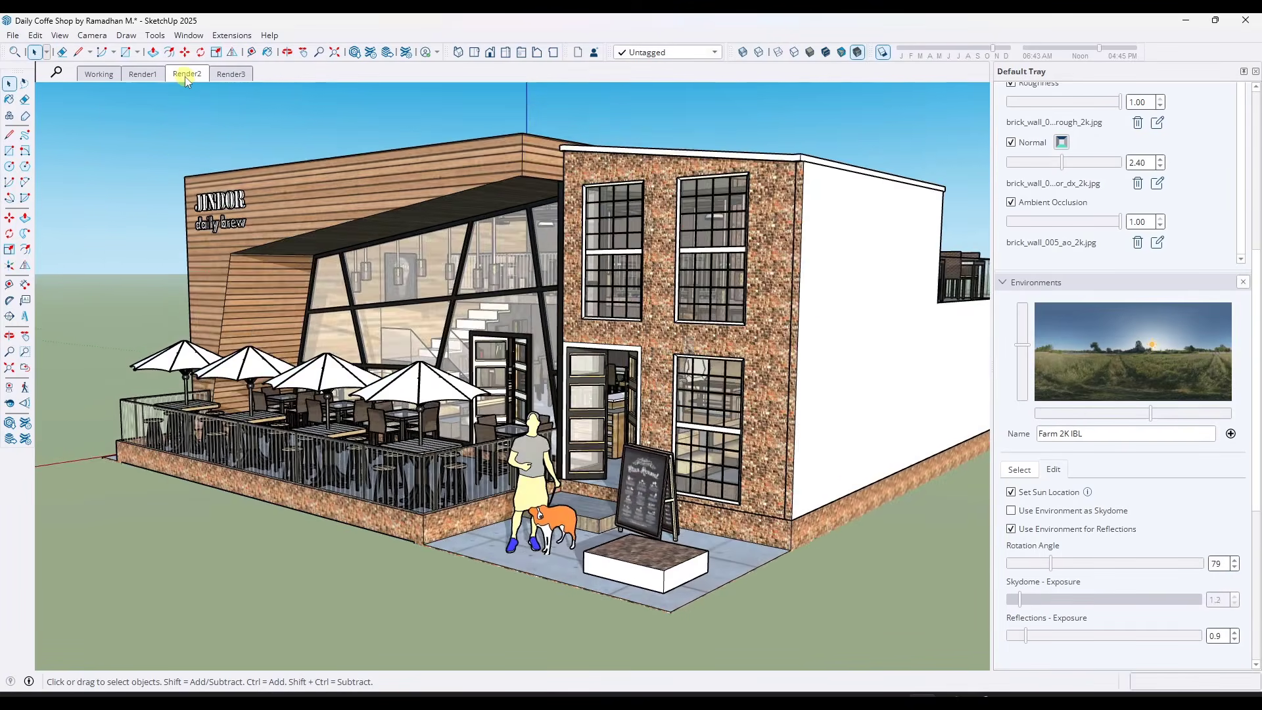
Switch to the Render1 scene and set the Sky - At Sea 2K IBL environment's rotation angle to 318 and skydome exposure to 1.2
click(143, 75)
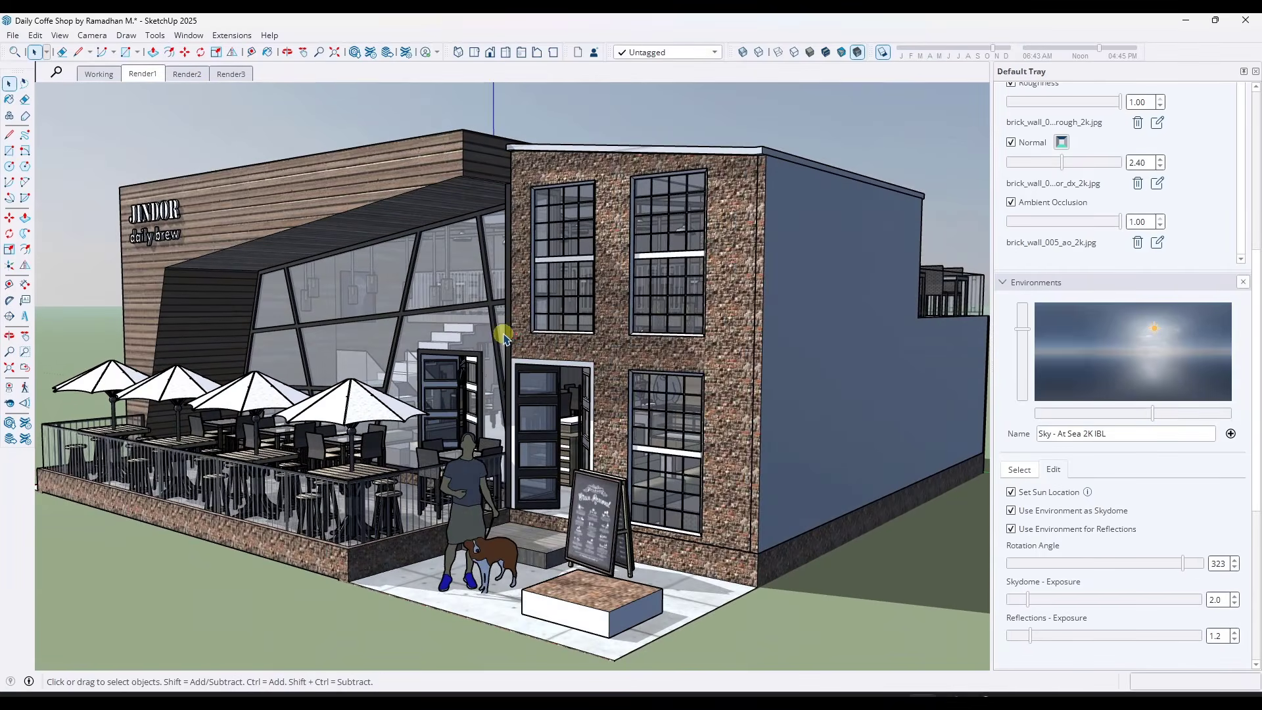
middle_drag(504, 333, 596, 331)
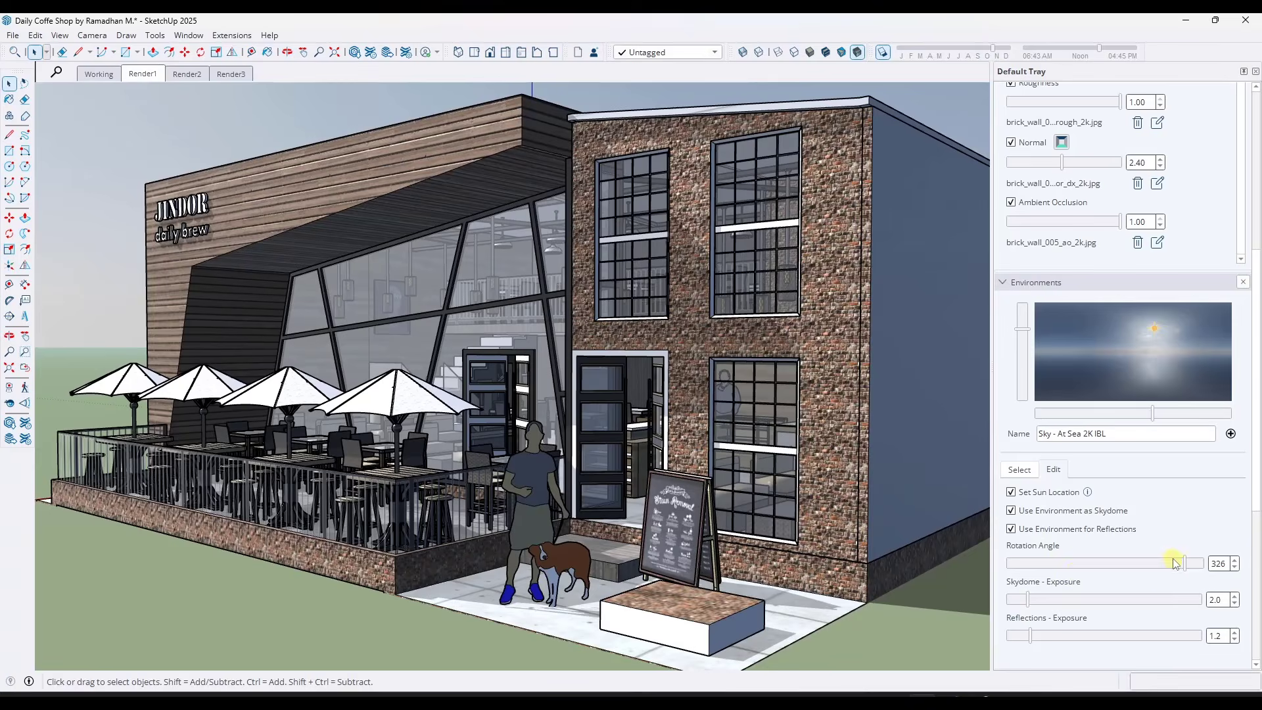
mouse_move(1176, 563)
mouse_down()
mouse_move(1000, 566)
mouse_move(1191, 567)
mouse_move(1180, 569)
mouse_up()
scroll(764, 386, up, 3)
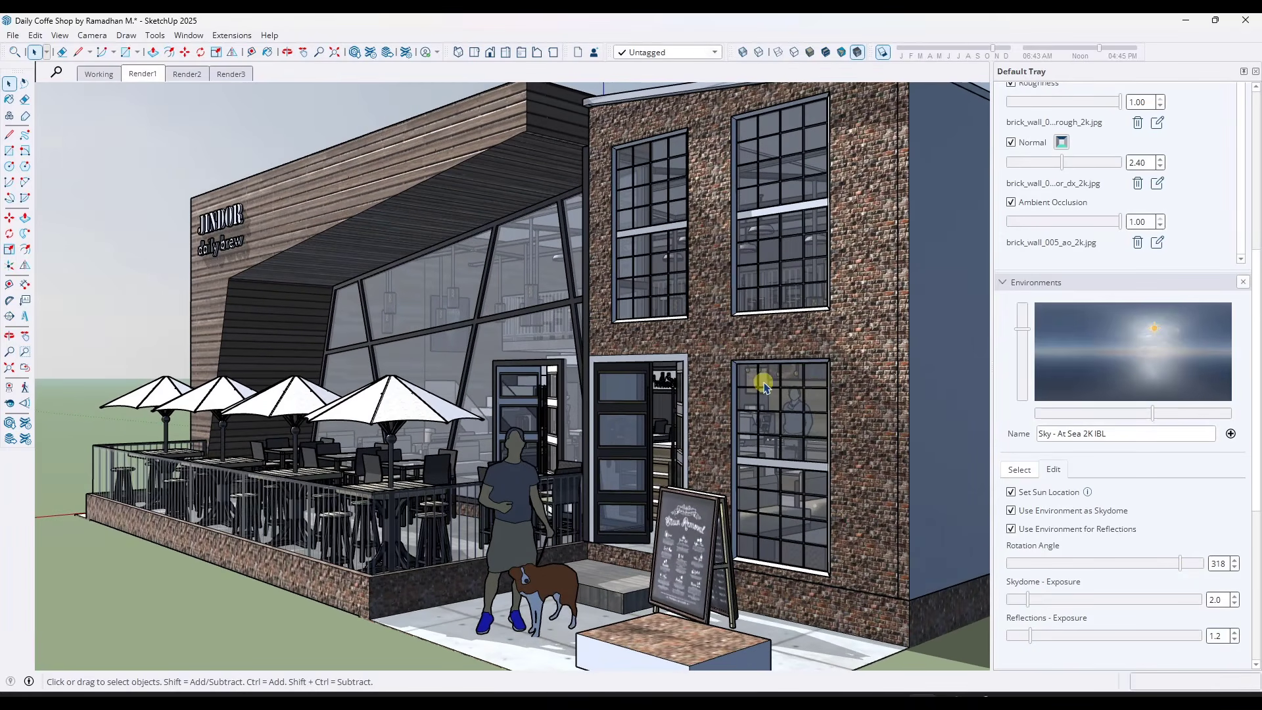
mouse_move(817, 386)
middle_down()
mouse_move(811, 403)
mouse_move(802, 392)
middle_up()
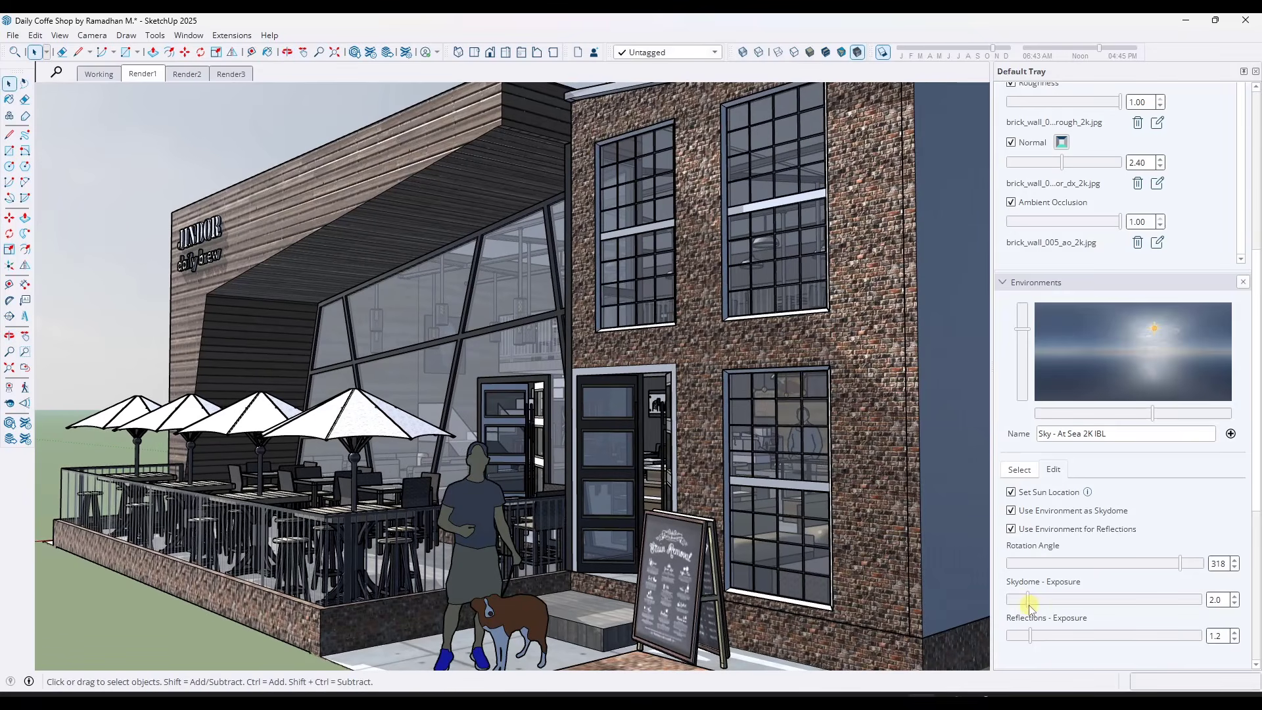
drag(1030, 606, 1019, 606)
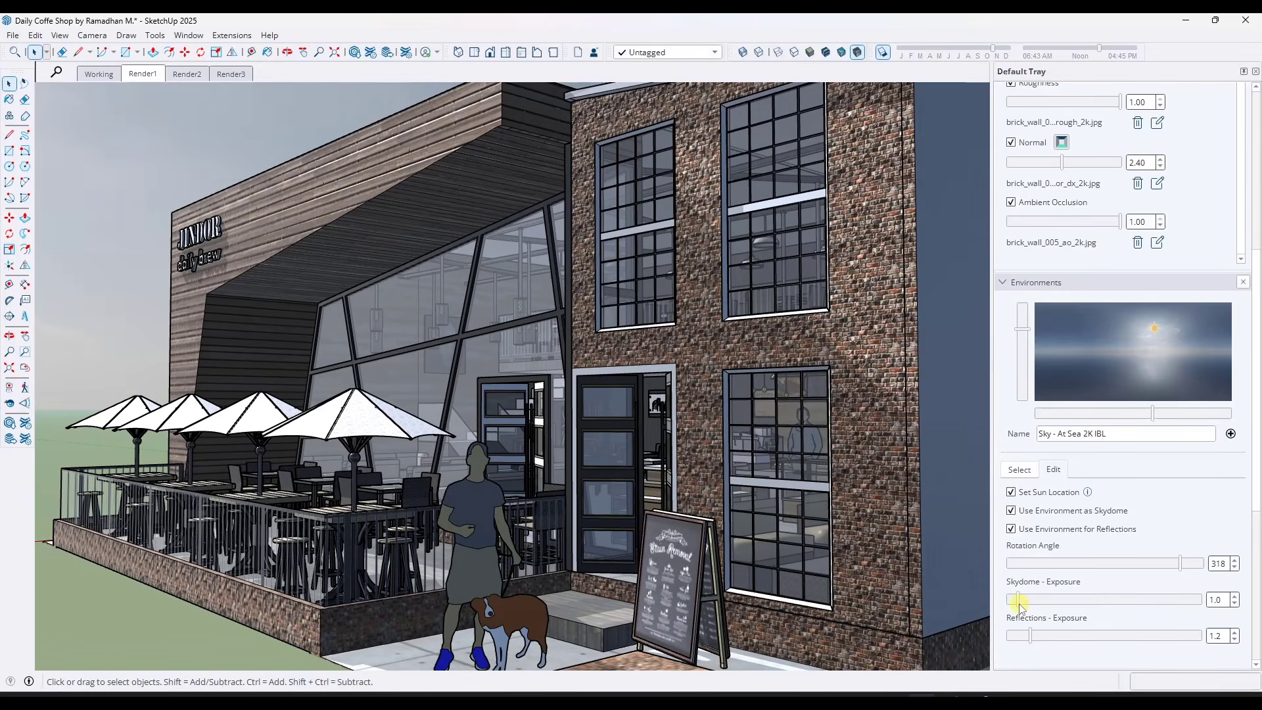
Sample the AA_Brick material from the brick facade
click(1005, 282)
scroll(1197, 276, up, 5)
scroll(1221, 255, up, 3)
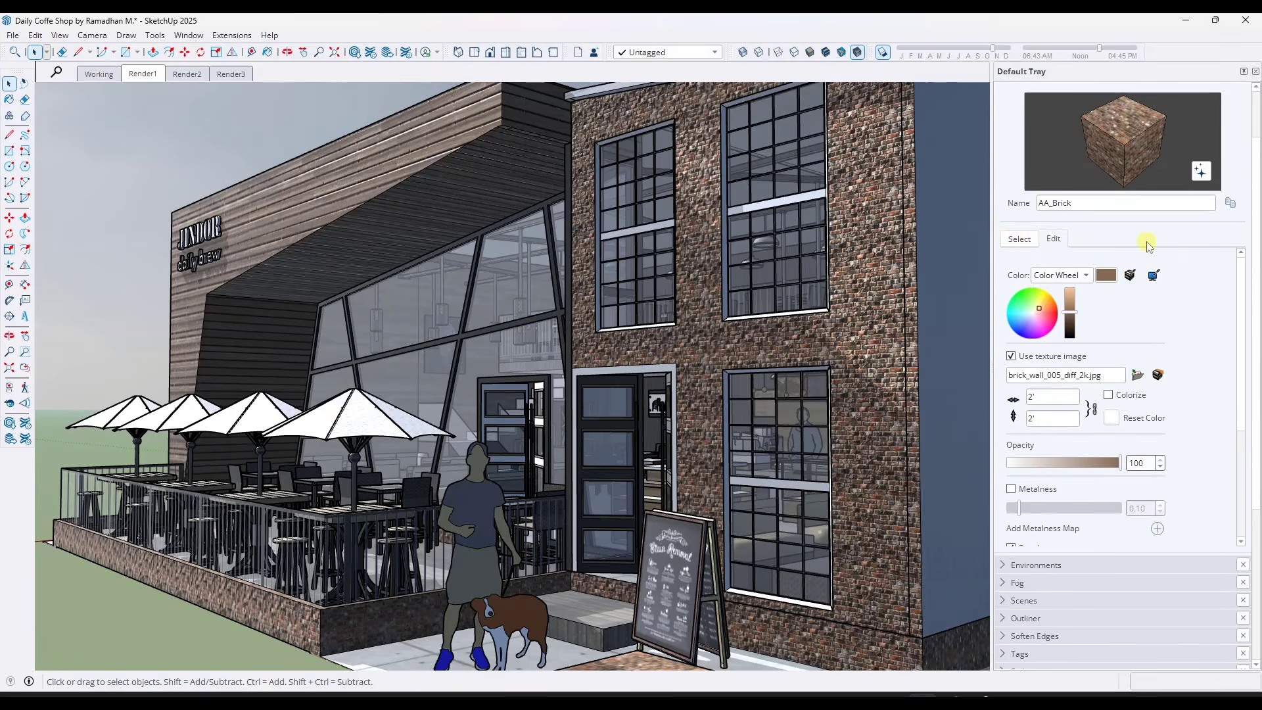
click(1014, 241)
click(1221, 238)
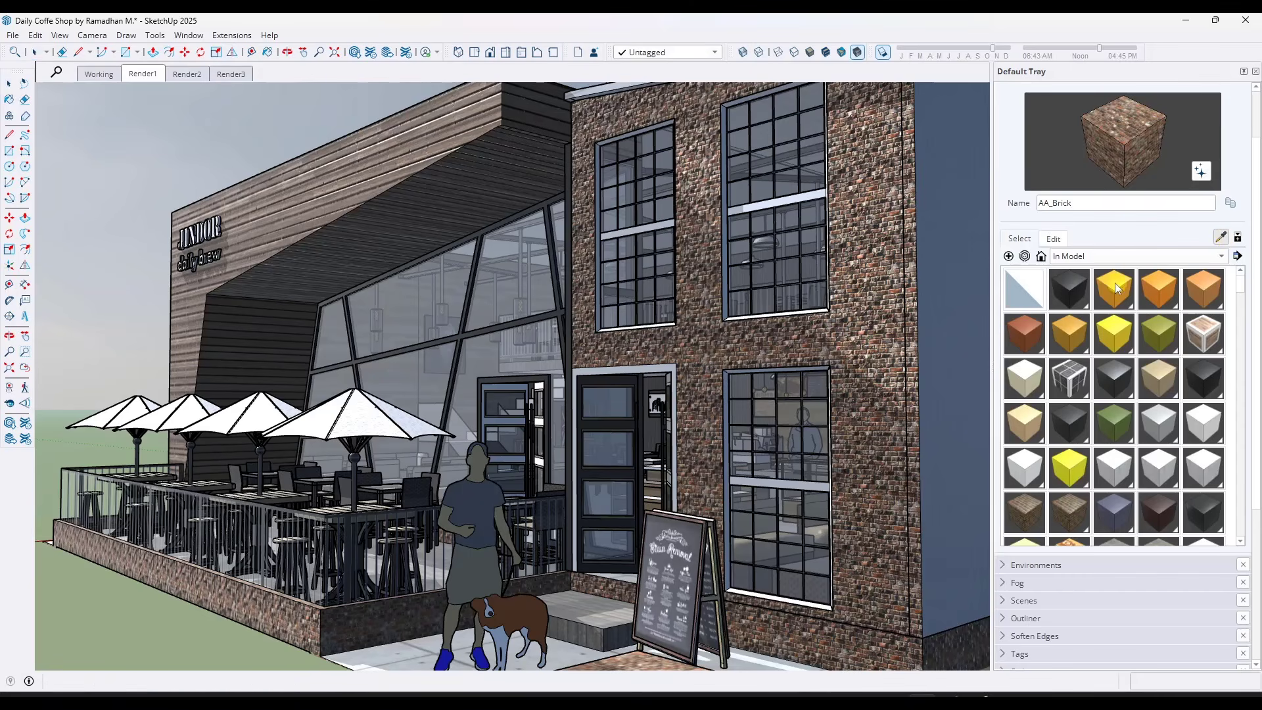
click(844, 328)
Enlarge the AA_Brick texture, trying 2'6" and settling on a size of 3'
click(1057, 294)
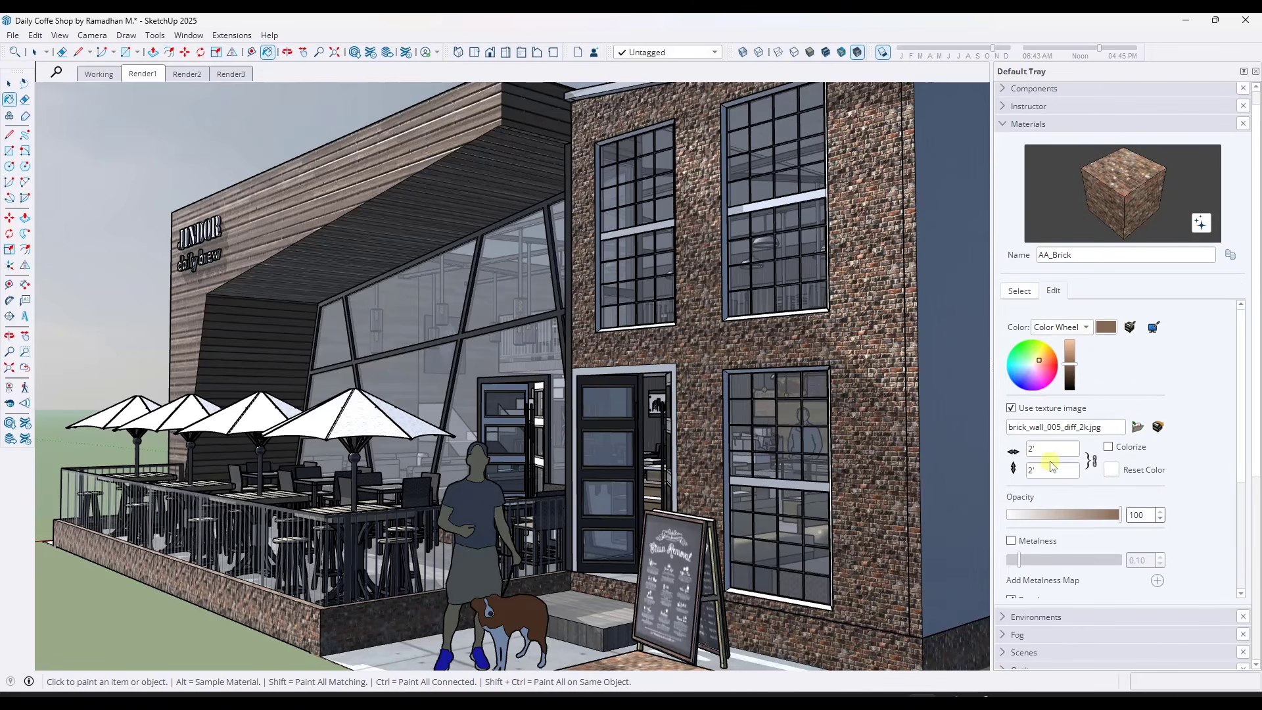
drag(1048, 450, 989, 448)
text(2'6)
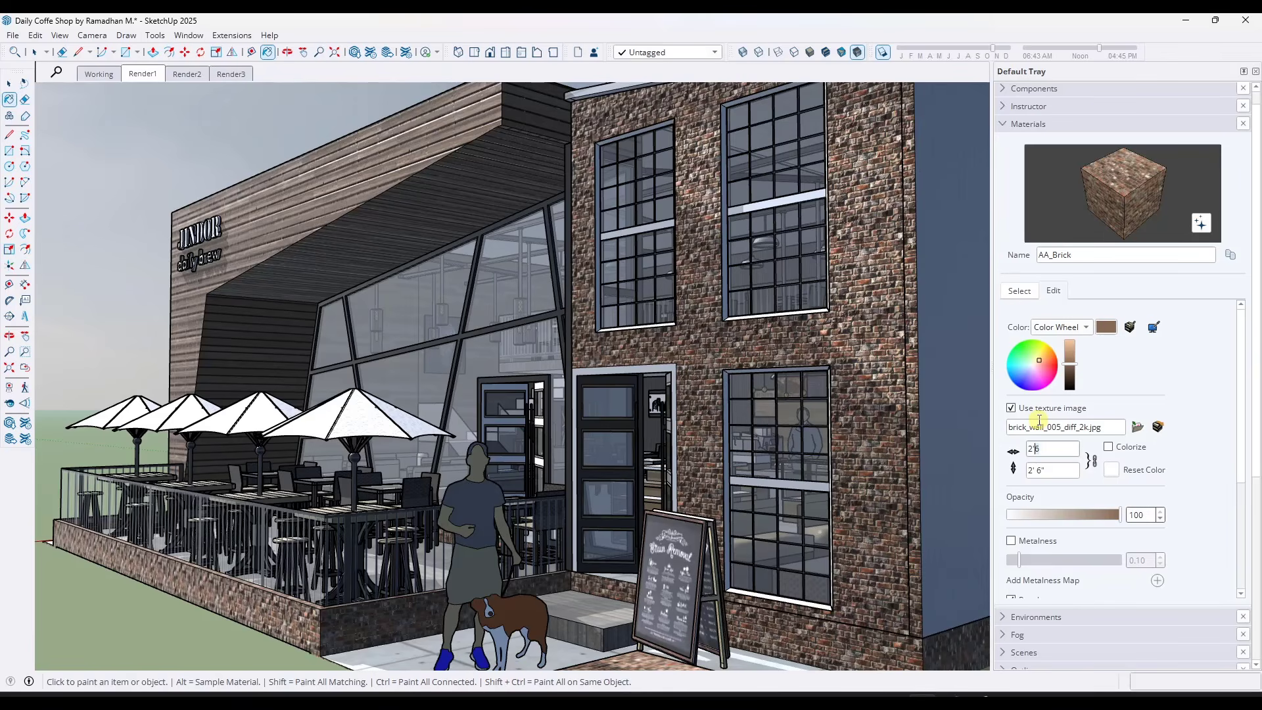
text(3')
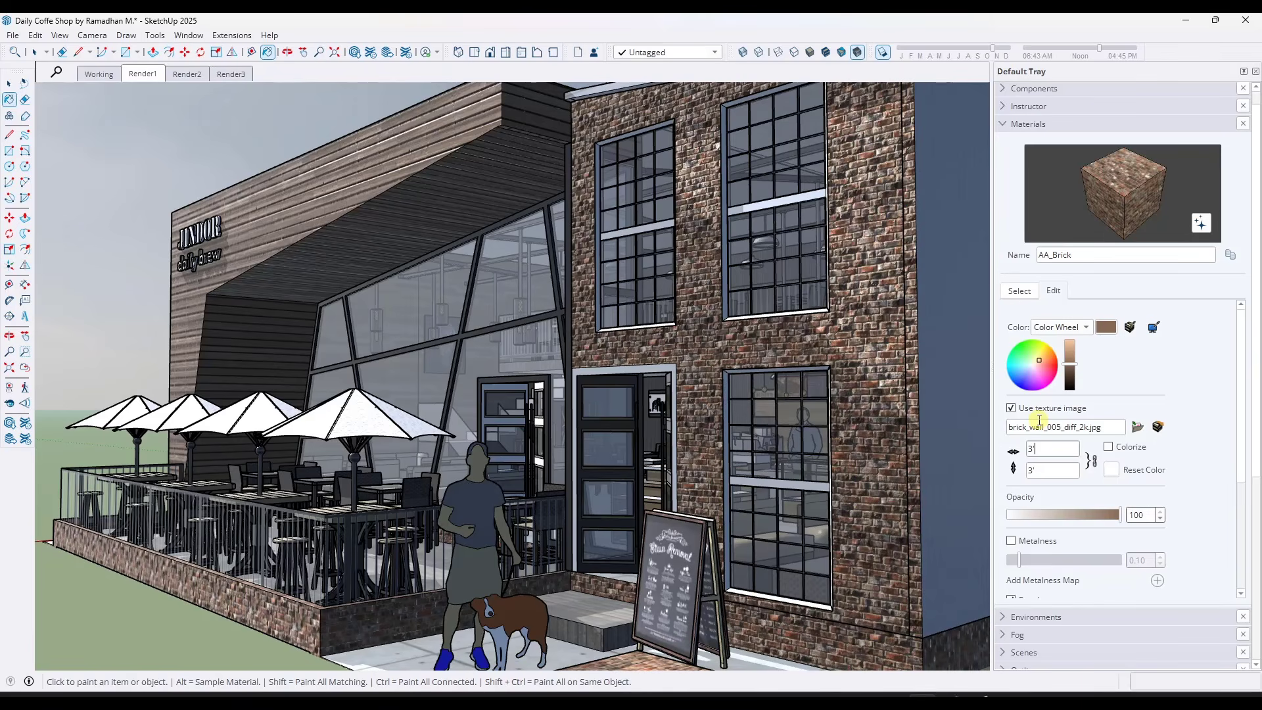
mouse_move(667, 378)
middle_down()
mouse_move(685, 397)
mouse_move(681, 383)
middle_up()
Increase the Sky - At Sea 2K IBL environment's rotation angle to relight the brick facade
click(1002, 125)
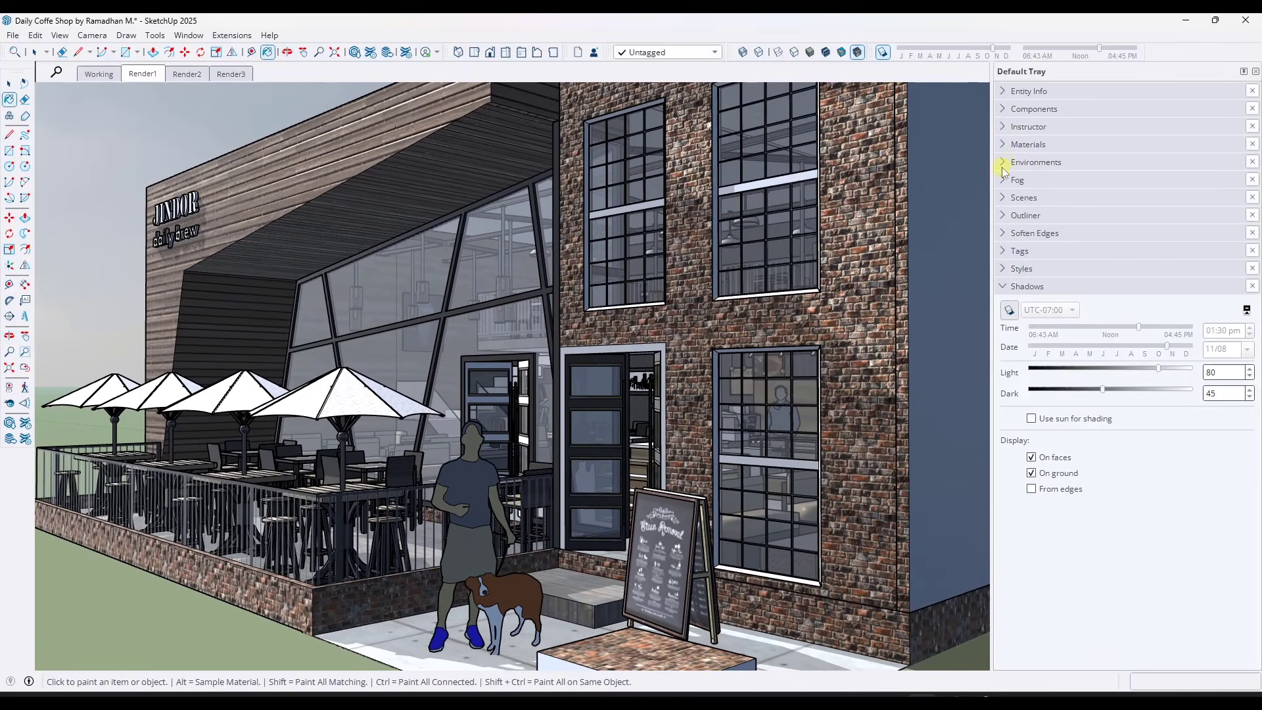
click(1000, 161)
drag(1022, 211, 1025, 211)
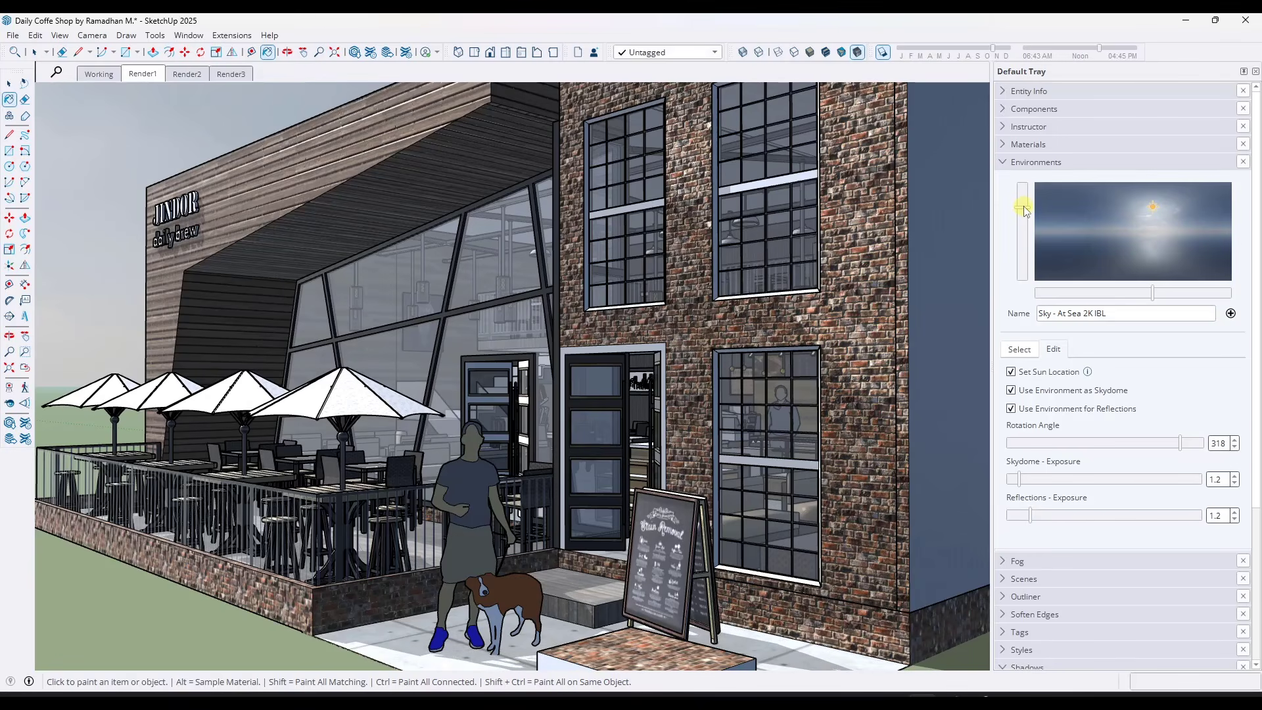
mouse_move(1180, 445)
mouse_down()
mouse_move(1209, 445)
mouse_move(1066, 445)
mouse_move(1191, 451)
mouse_up()
Frame a close corner view of the facade and patio, and update the Render1 scene with the current view and environment
scroll(685, 361, down, 2)
middle_drag(684, 361, 695, 328)
scroll(696, 334, up, 2)
alt+click(679, 341)
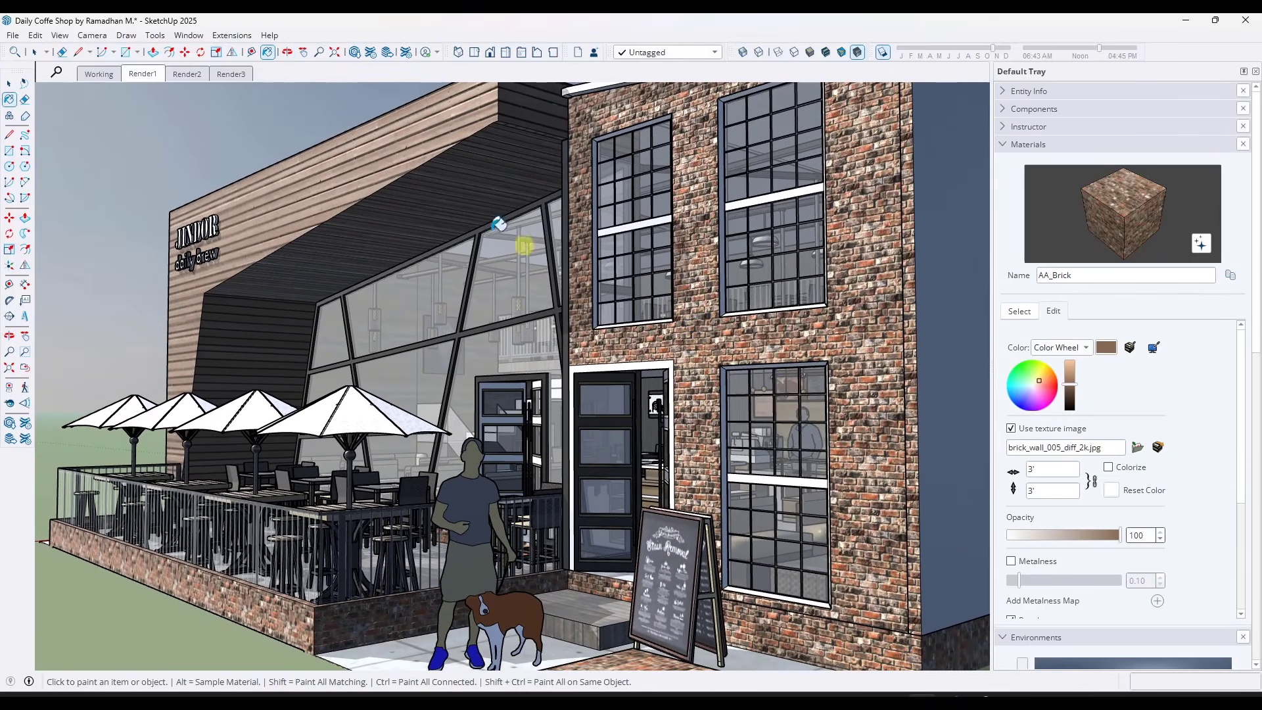
right_click(141, 77)
click(176, 129)
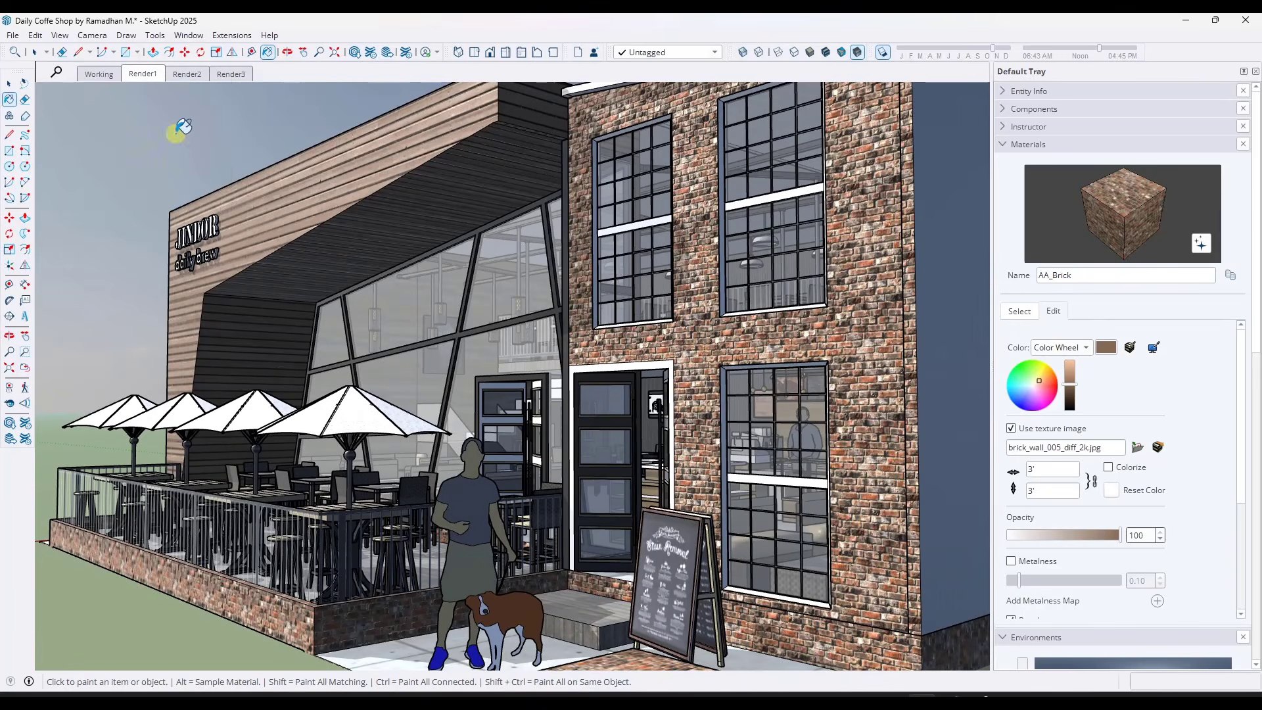
Compare the Working scene with the updated Render1 scene, switching back and forth and ending on Render1
click(98, 74)
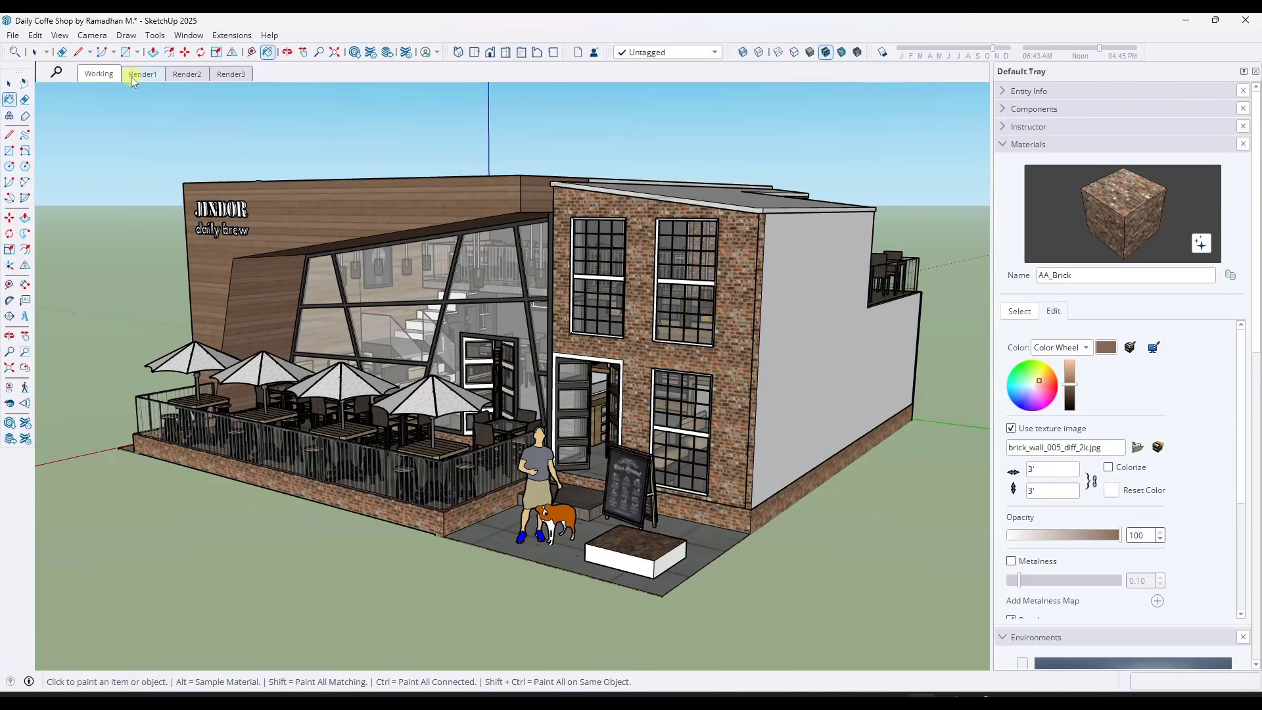
click(133, 76)
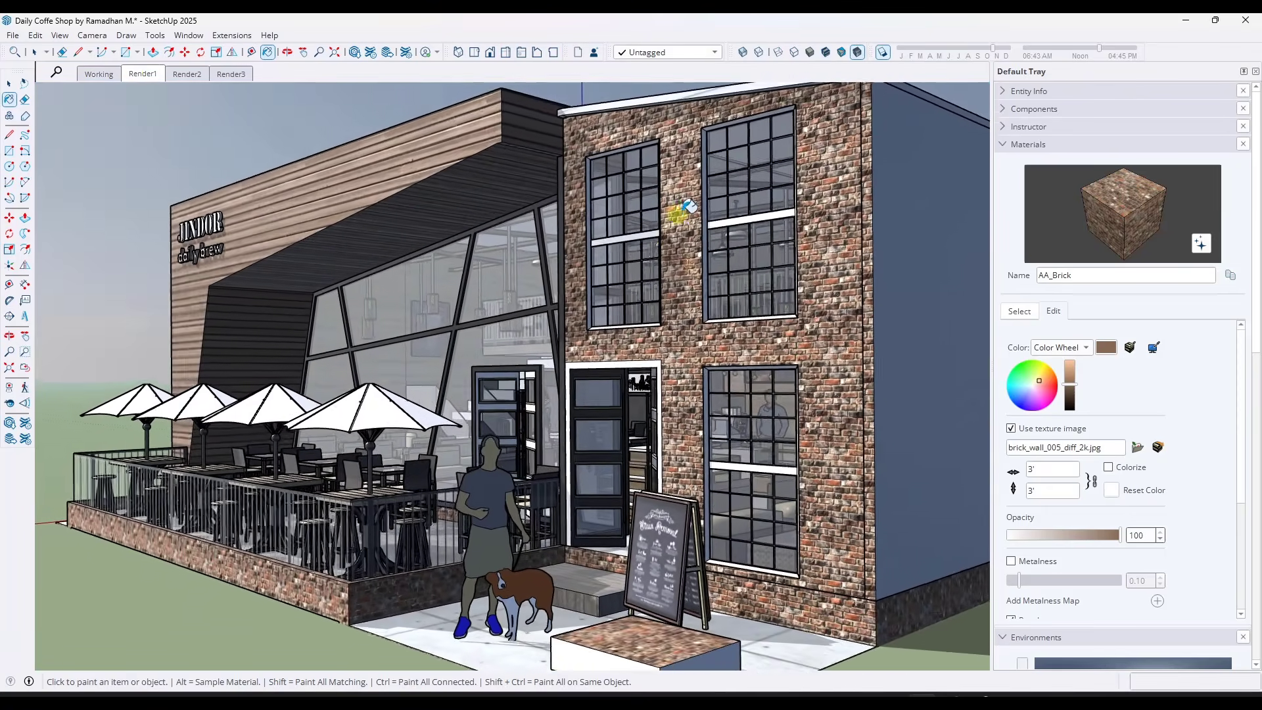
click(99, 74)
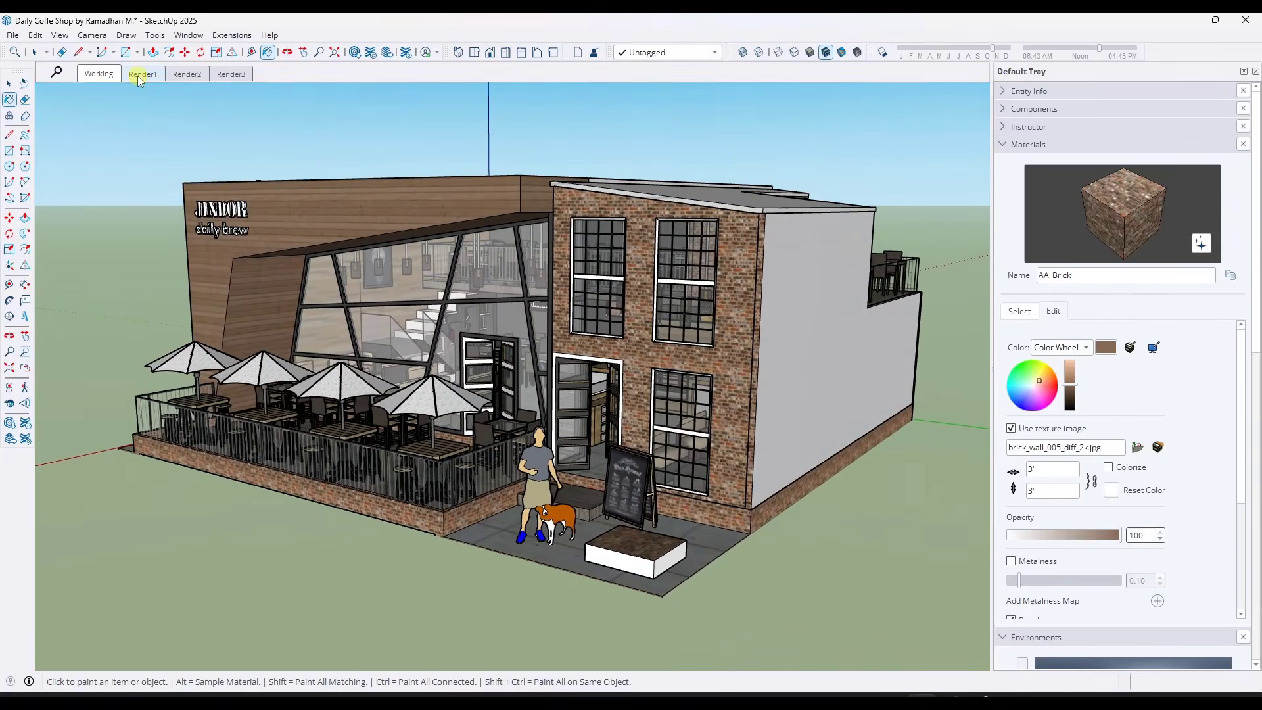
click(139, 78)
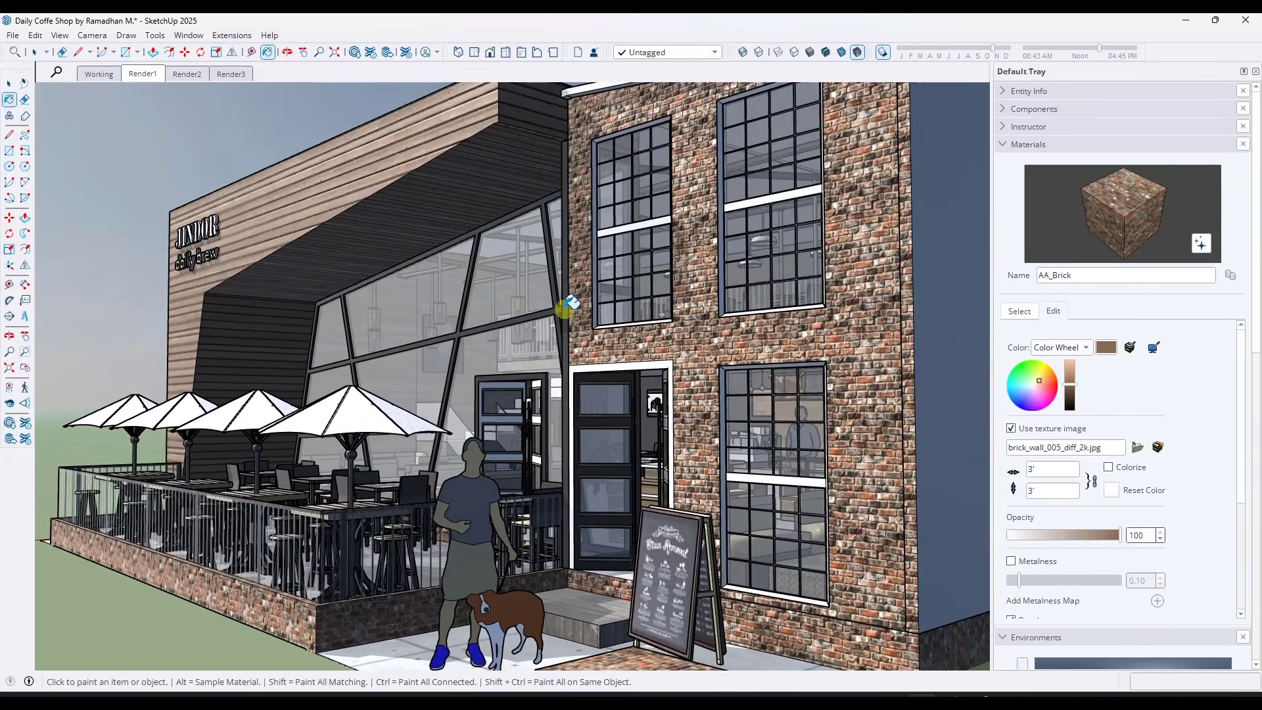
key(space)
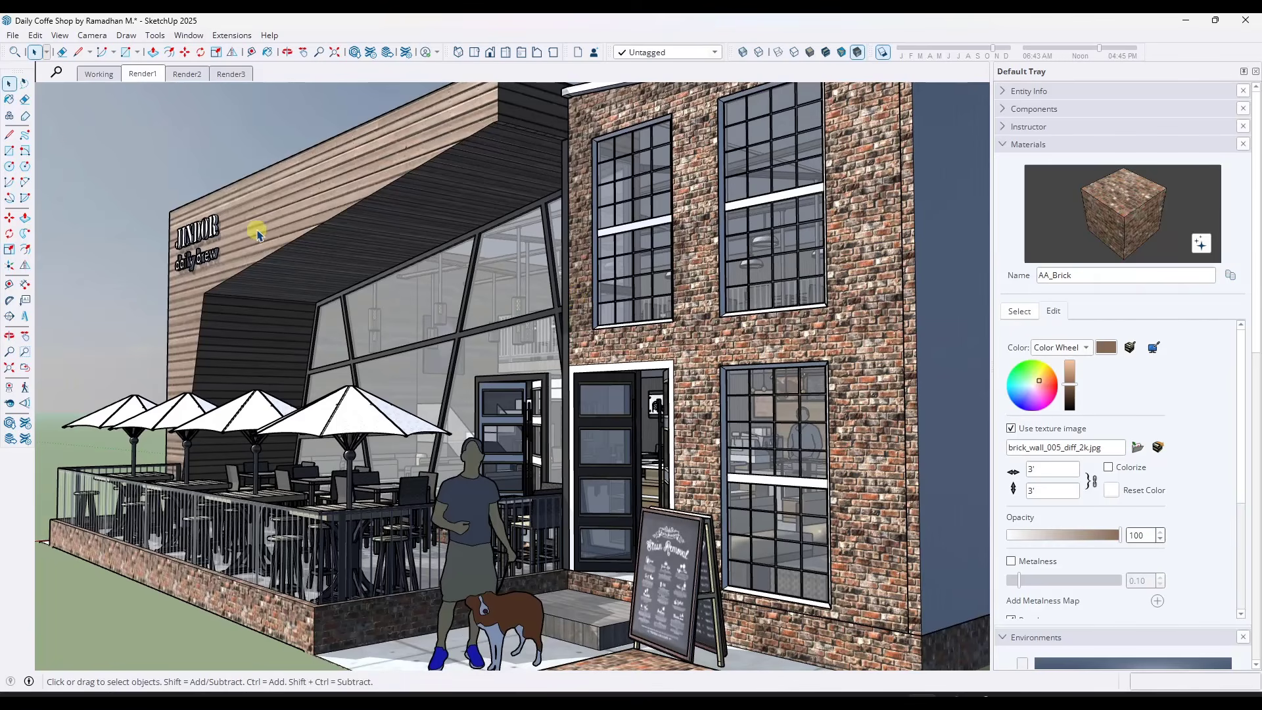
Export the Render1 view as a PNG named RenderedImage at 4000 x 2463 pixels with anti-aliasing and a transparent background
click(14, 36)
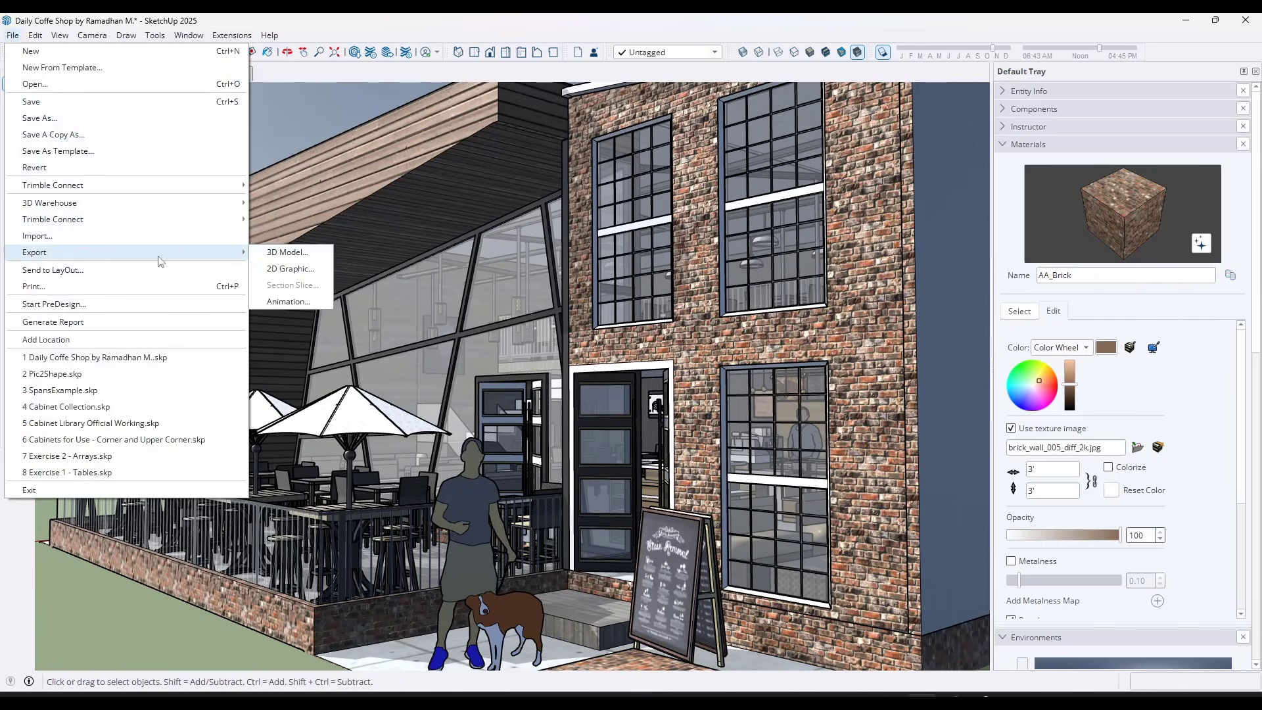
click(757, 304)
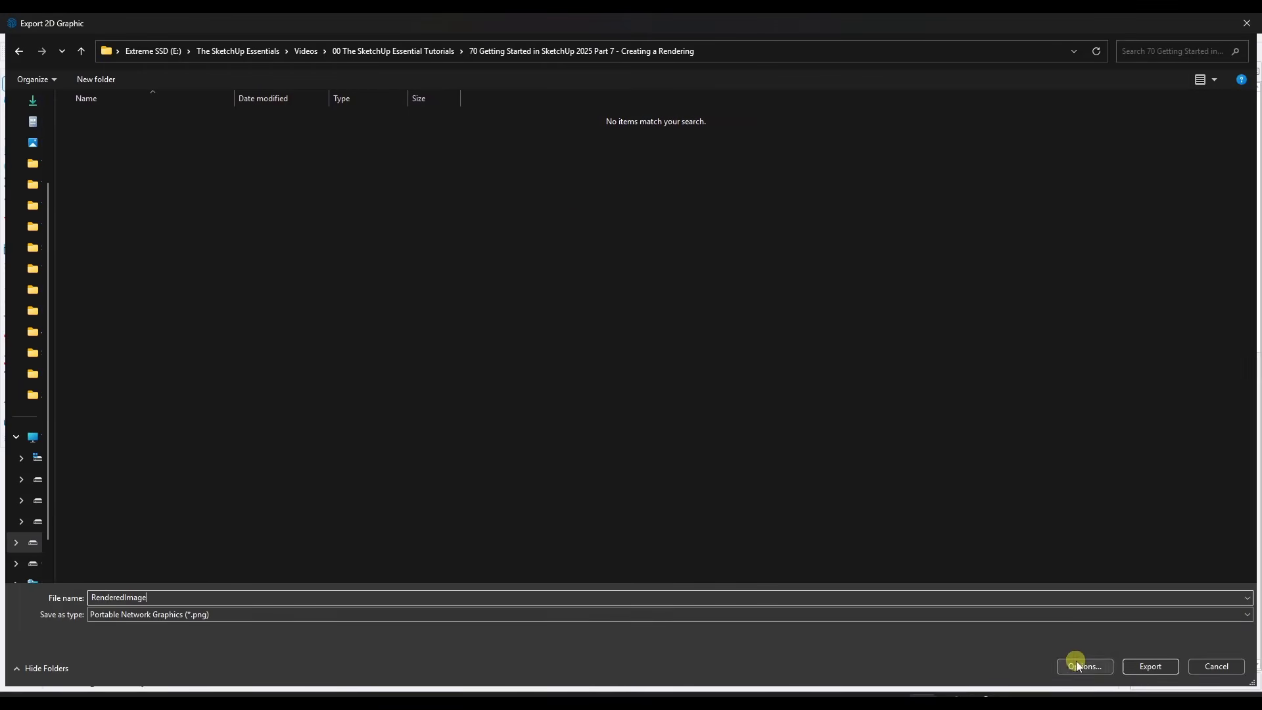
click(1083, 666)
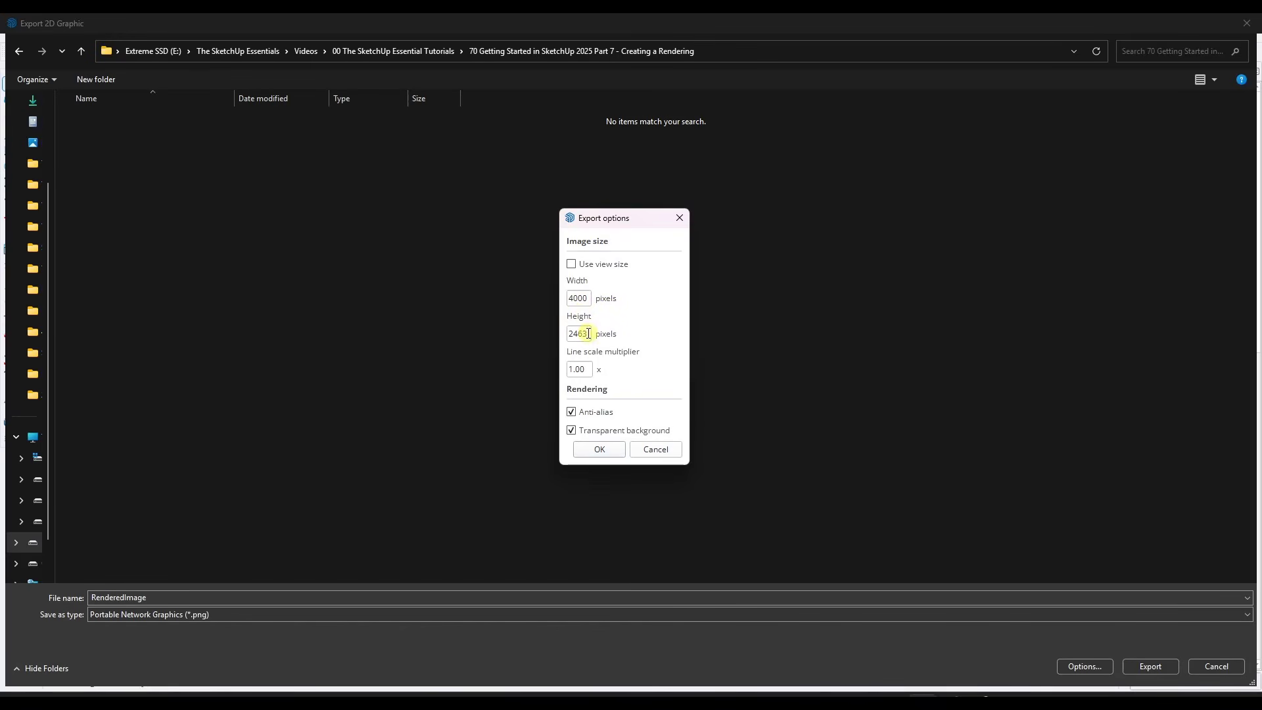
click(599, 449)
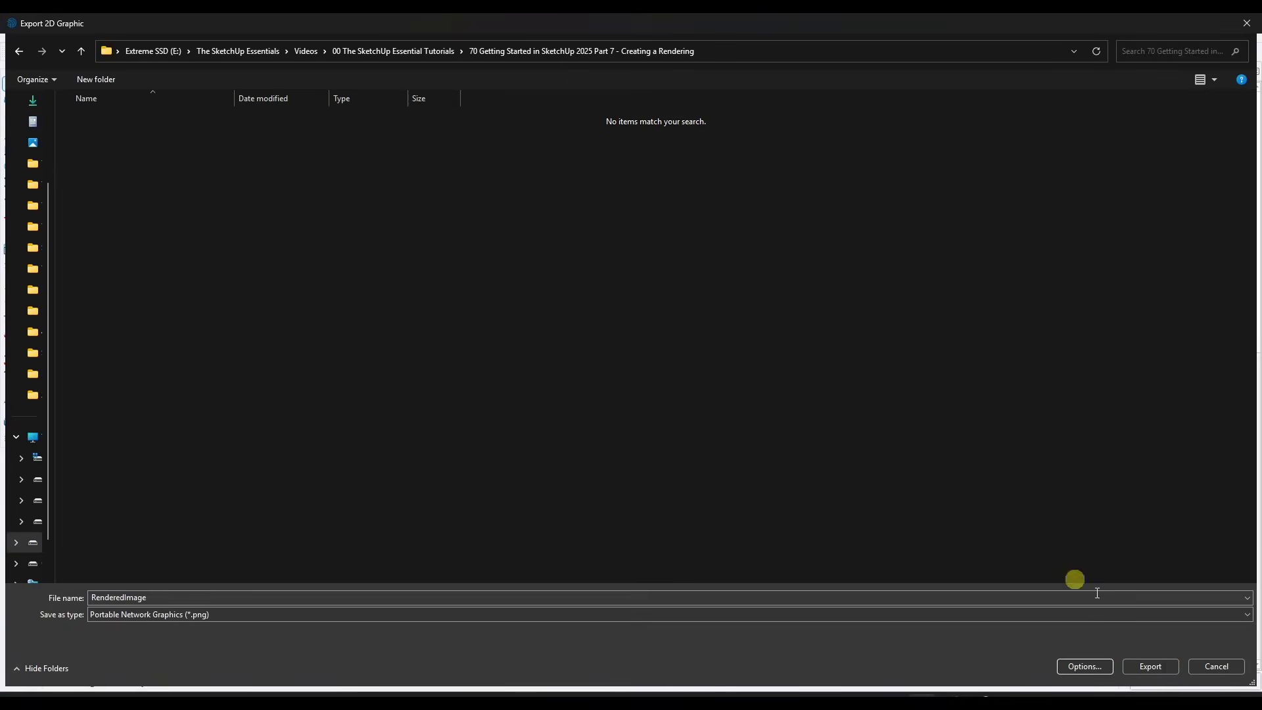
click(1151, 666)
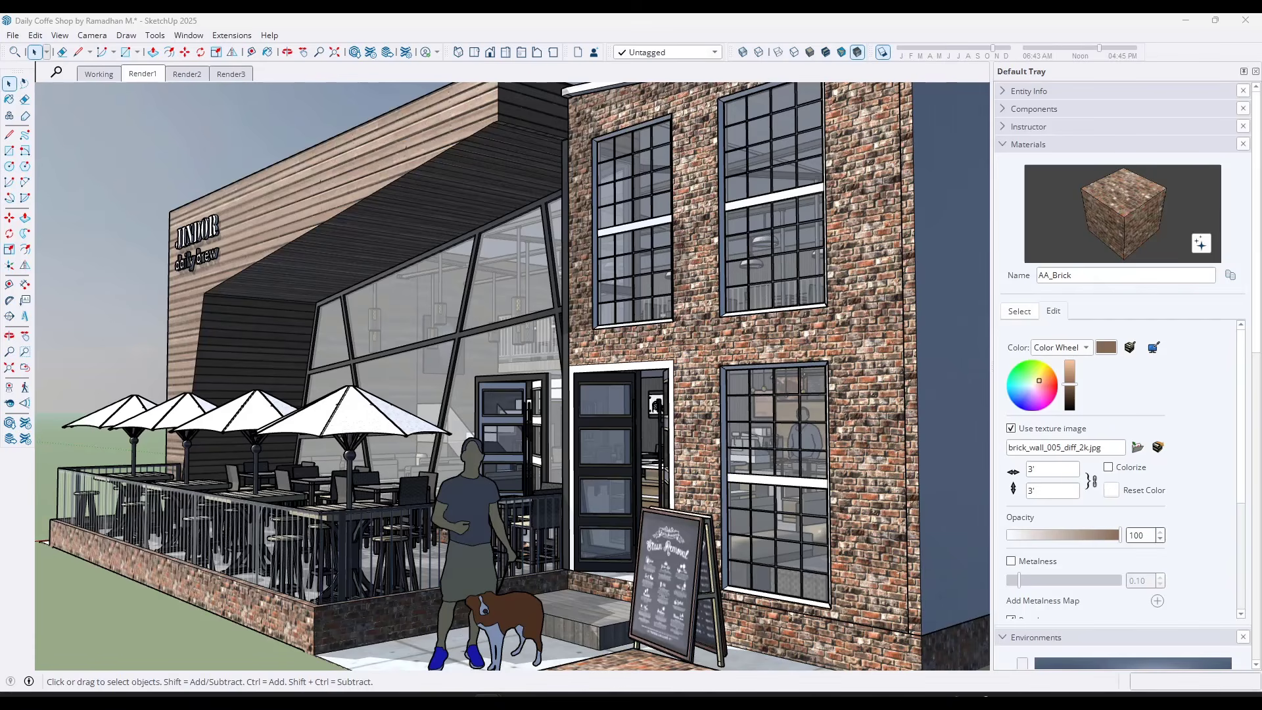
Open the exported RenderedImage file from its folder, inspect it full size, and close the viewer
drag(0, 149, 395, 150)
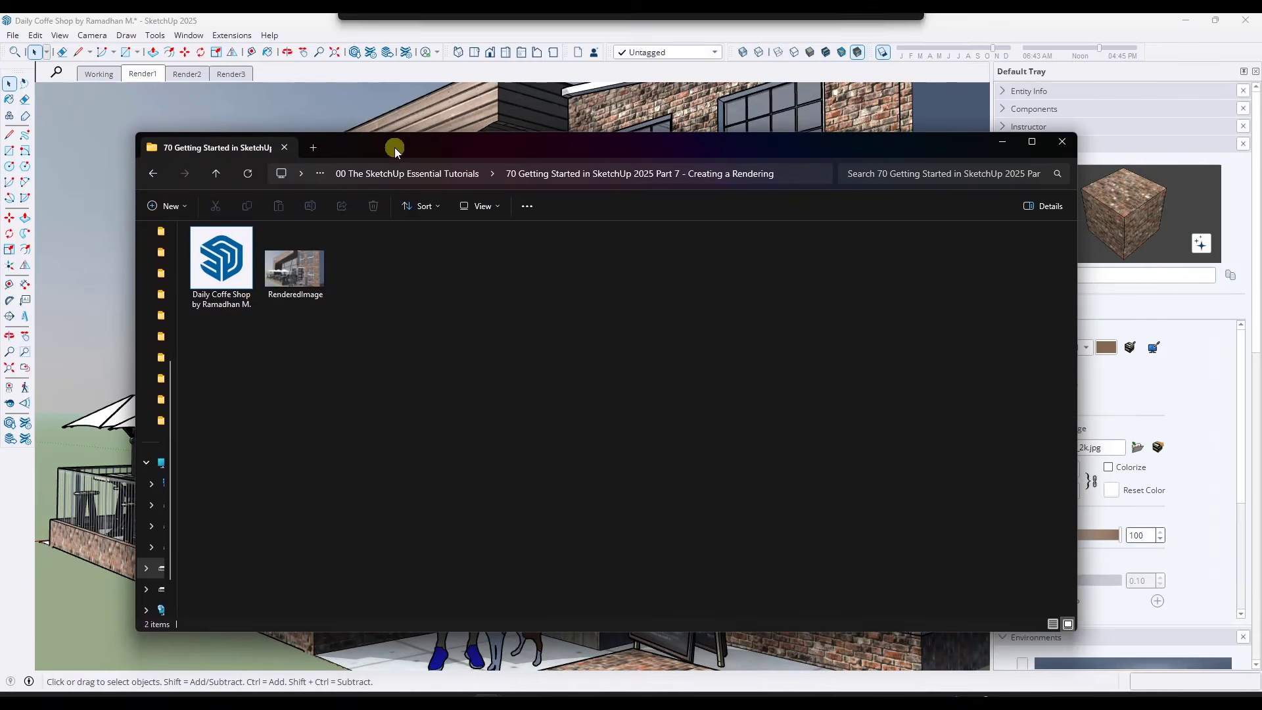
double_click(294, 269)
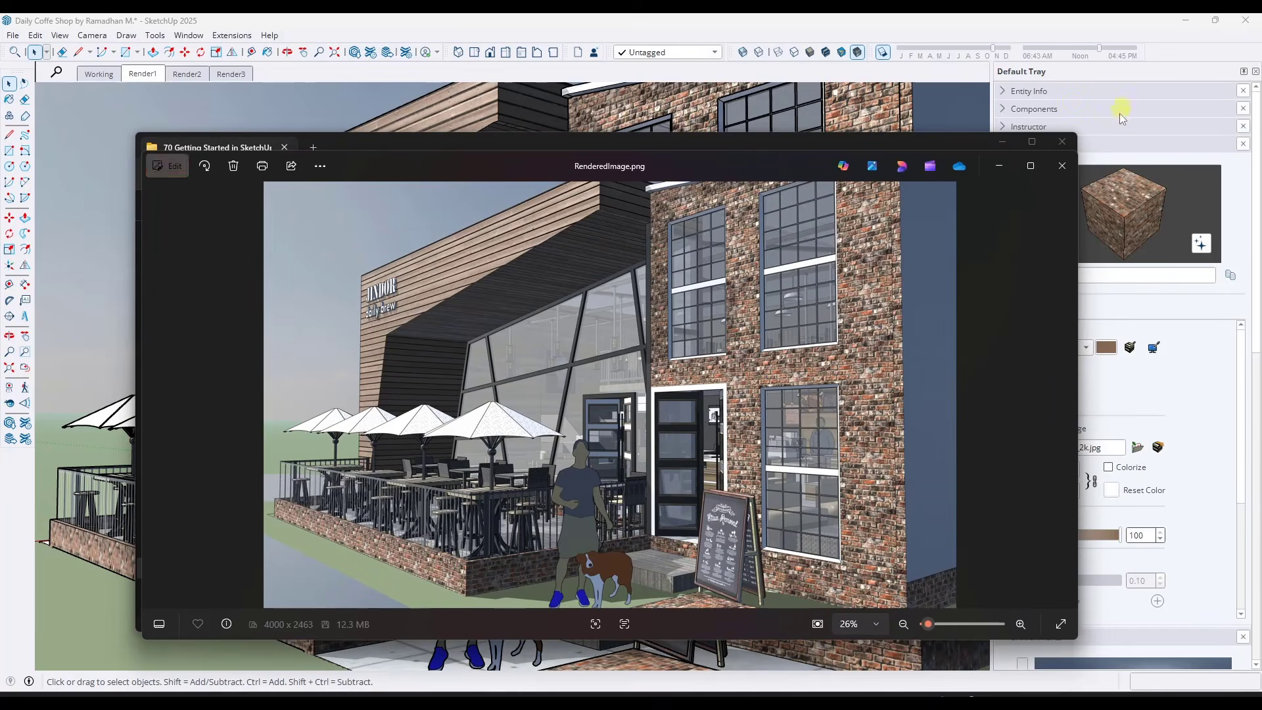
click(1033, 175)
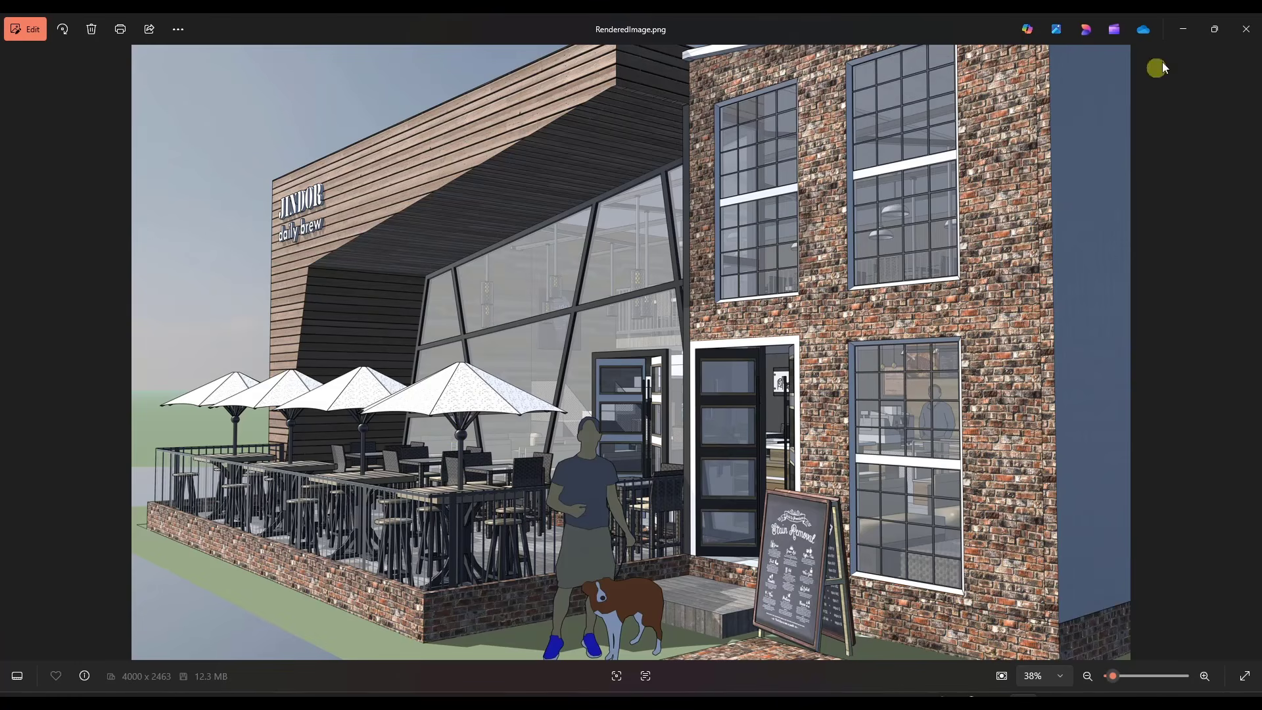
click(1246, 29)
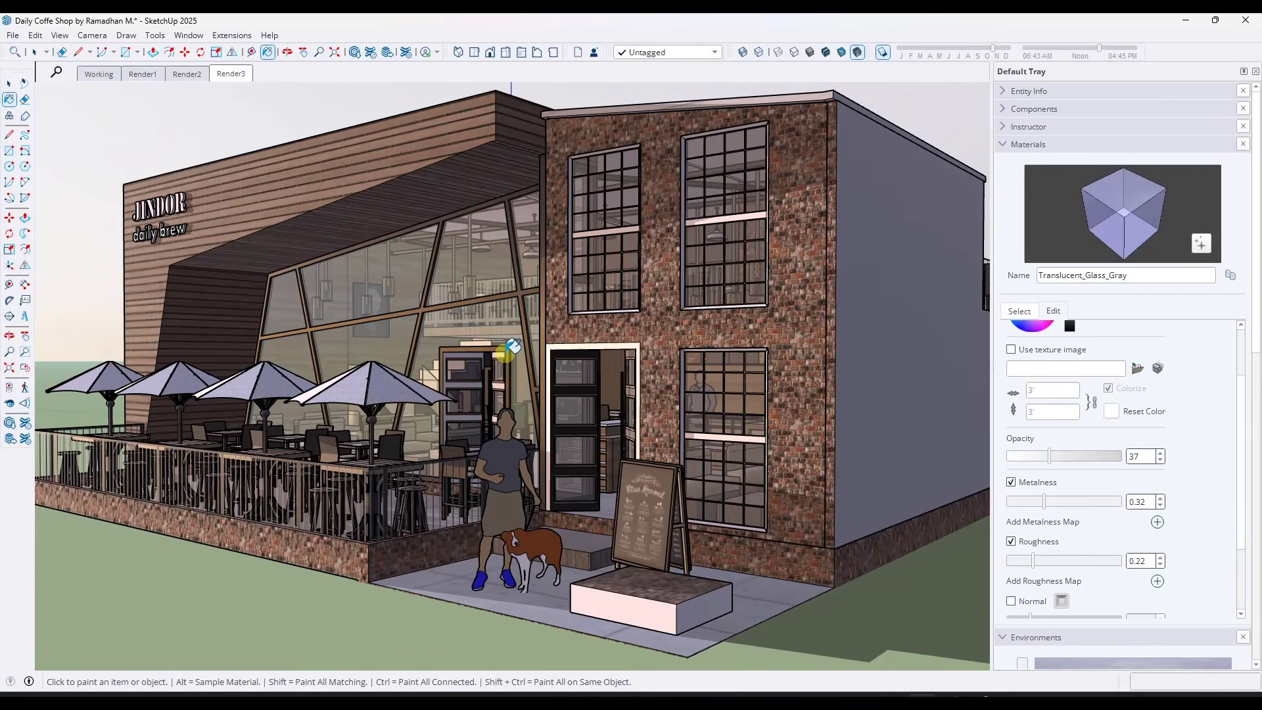
In the Render3 scene, set the Translucent_Glass_Gray material's opacity to 51, roughness to 0.00 and metalness to 0.68
click(1018, 311)
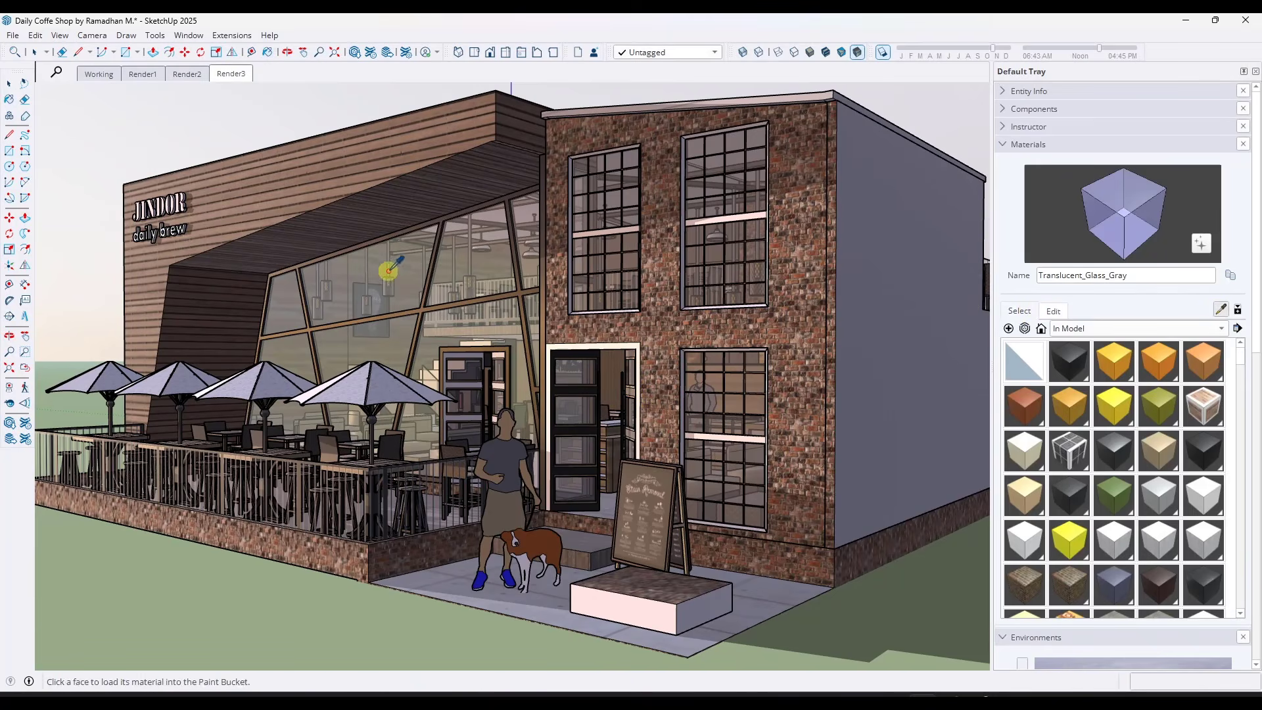
click(1054, 312)
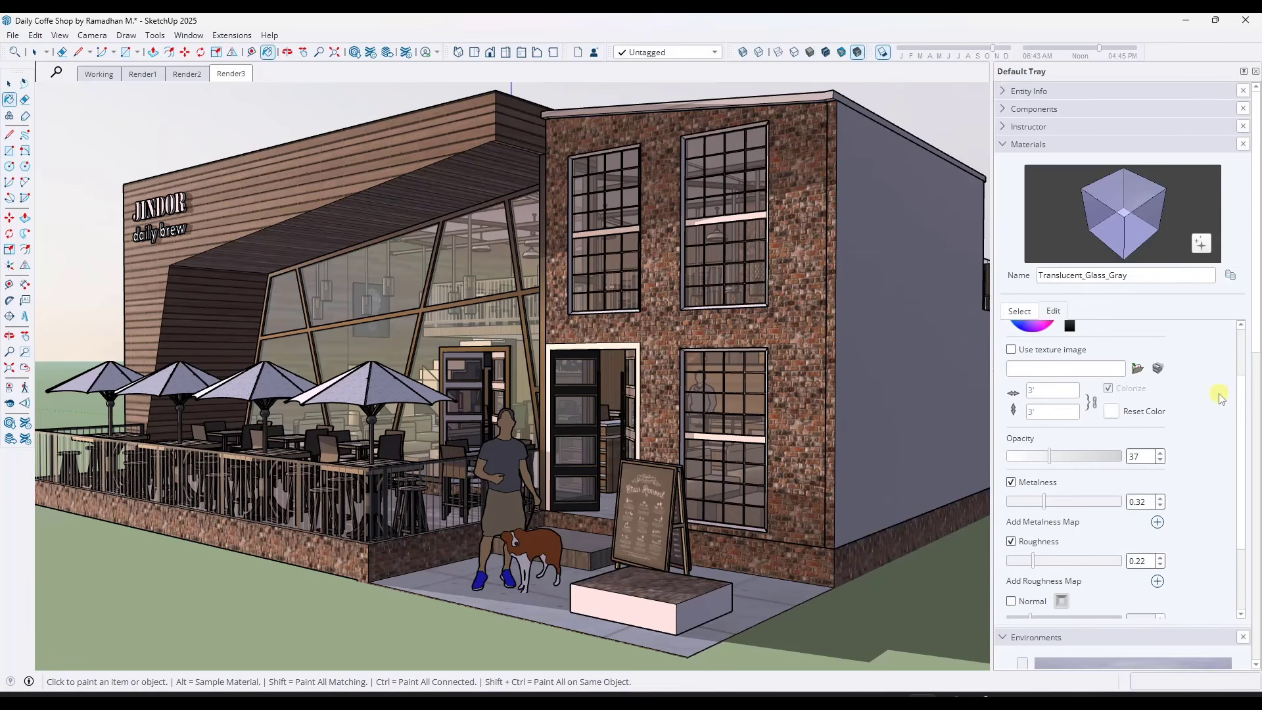
scroll(1219, 398, down, 2)
drag(1051, 419, 1064, 419)
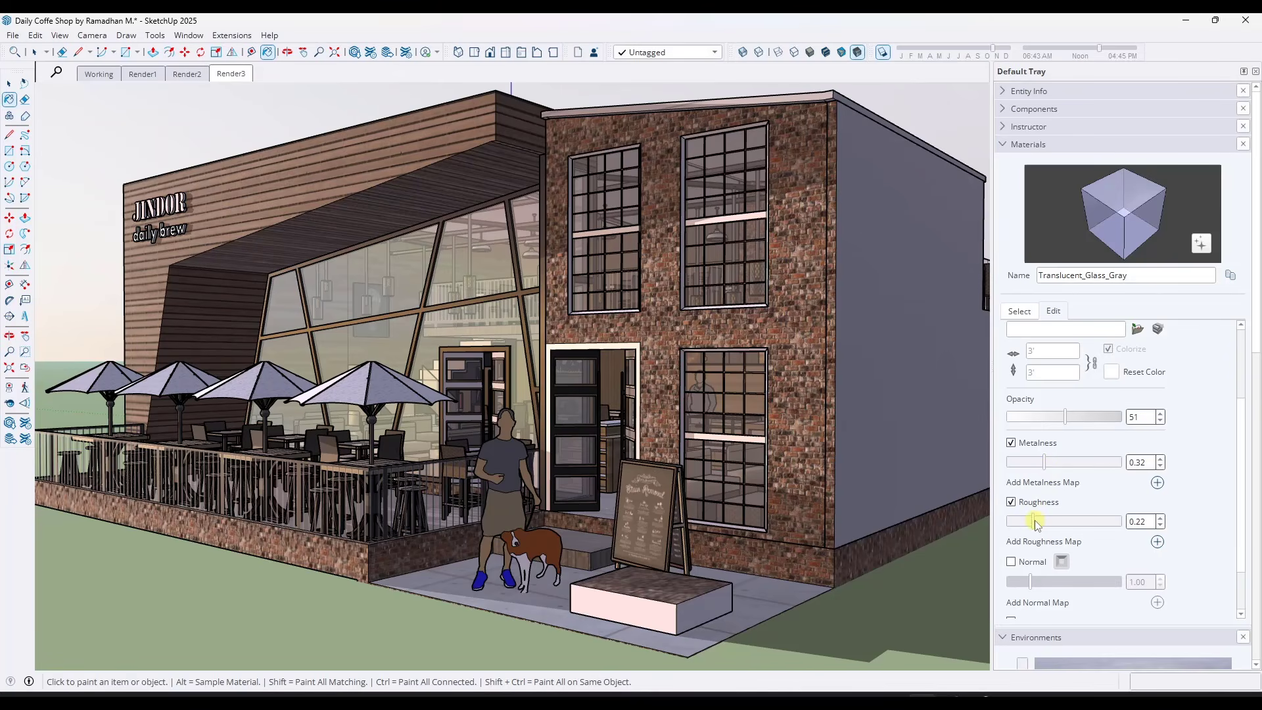
drag(1024, 522, 1007, 524)
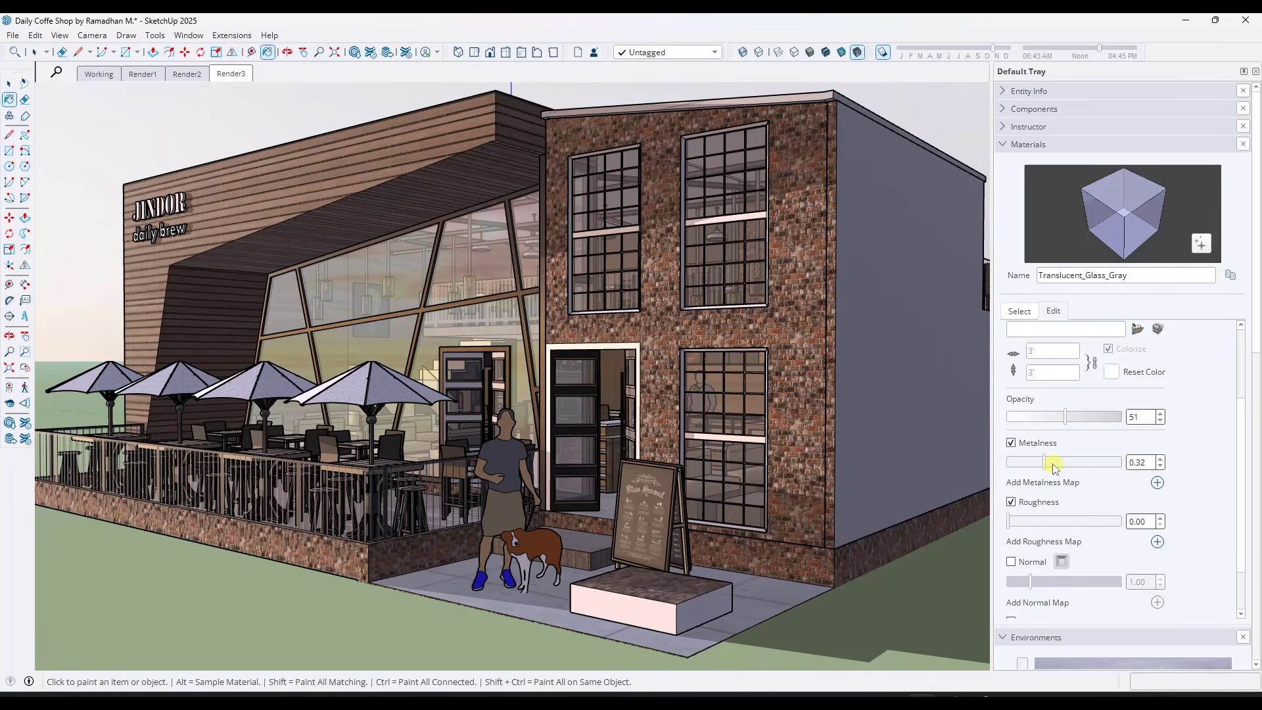
mouse_move(1049, 467)
mouse_down()
mouse_move(1097, 468)
mouse_move(1015, 472)
mouse_move(1052, 475)
mouse_up()
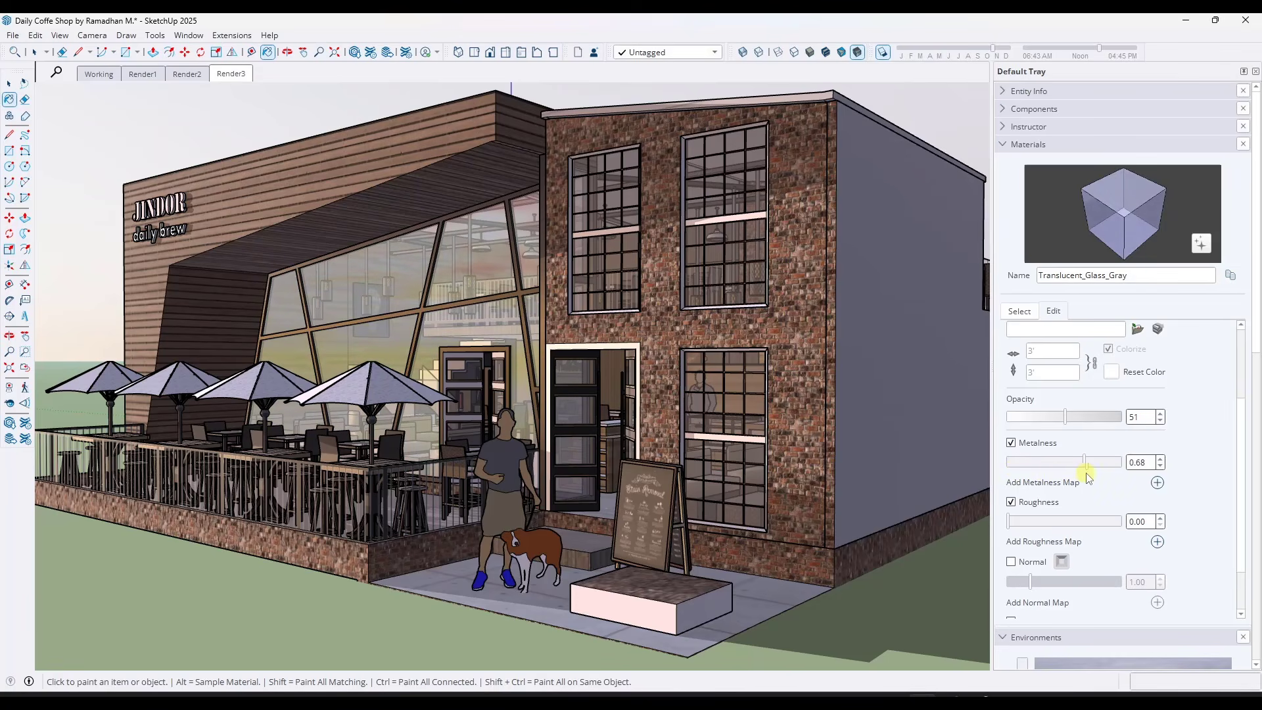
scroll(621, 322, up, 6)
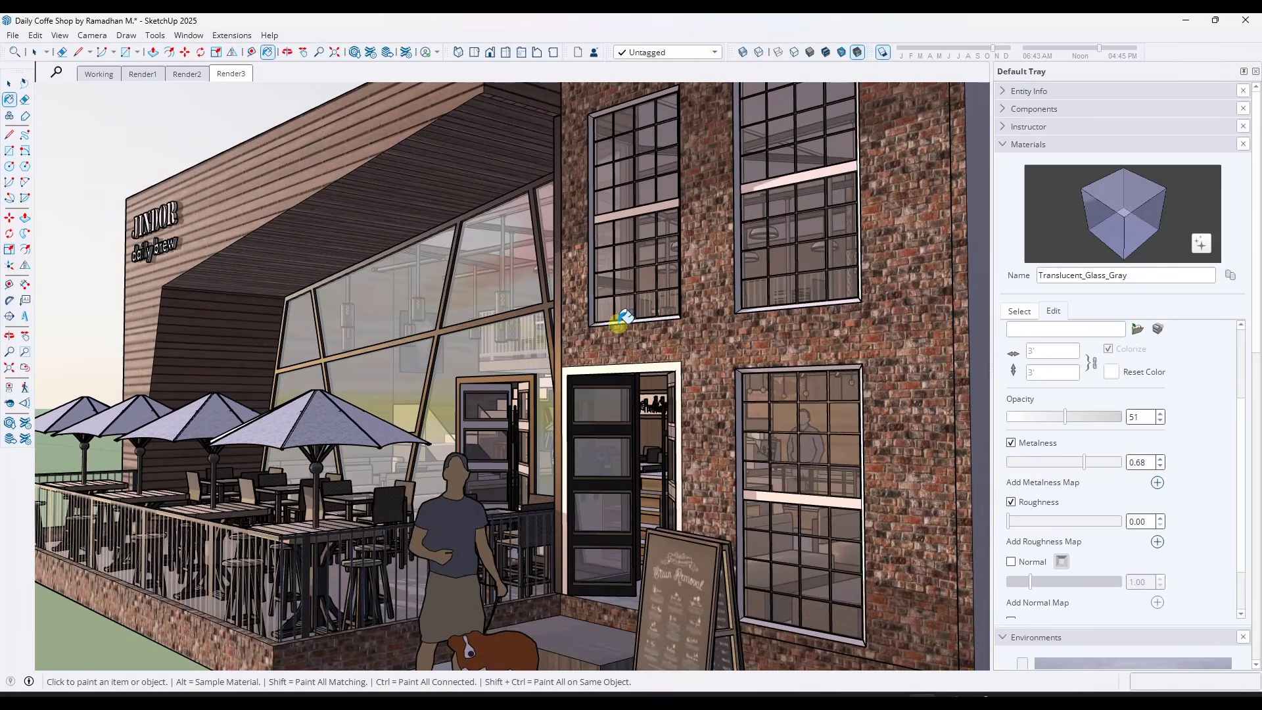
middle_drag(621, 321, 697, 348)
scroll(730, 289, down, 1)
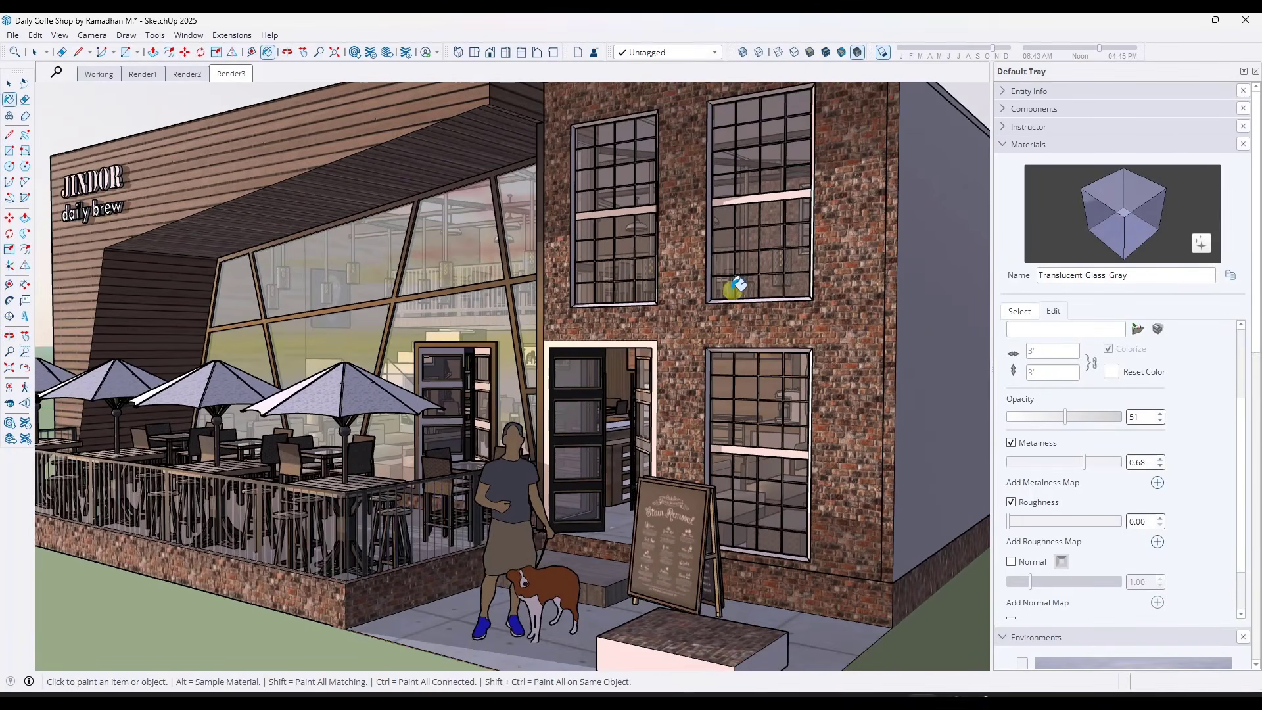
Switch the Render3 scene's environment to Empty Field 2K IBL
scroll(702, 248, up, 1)
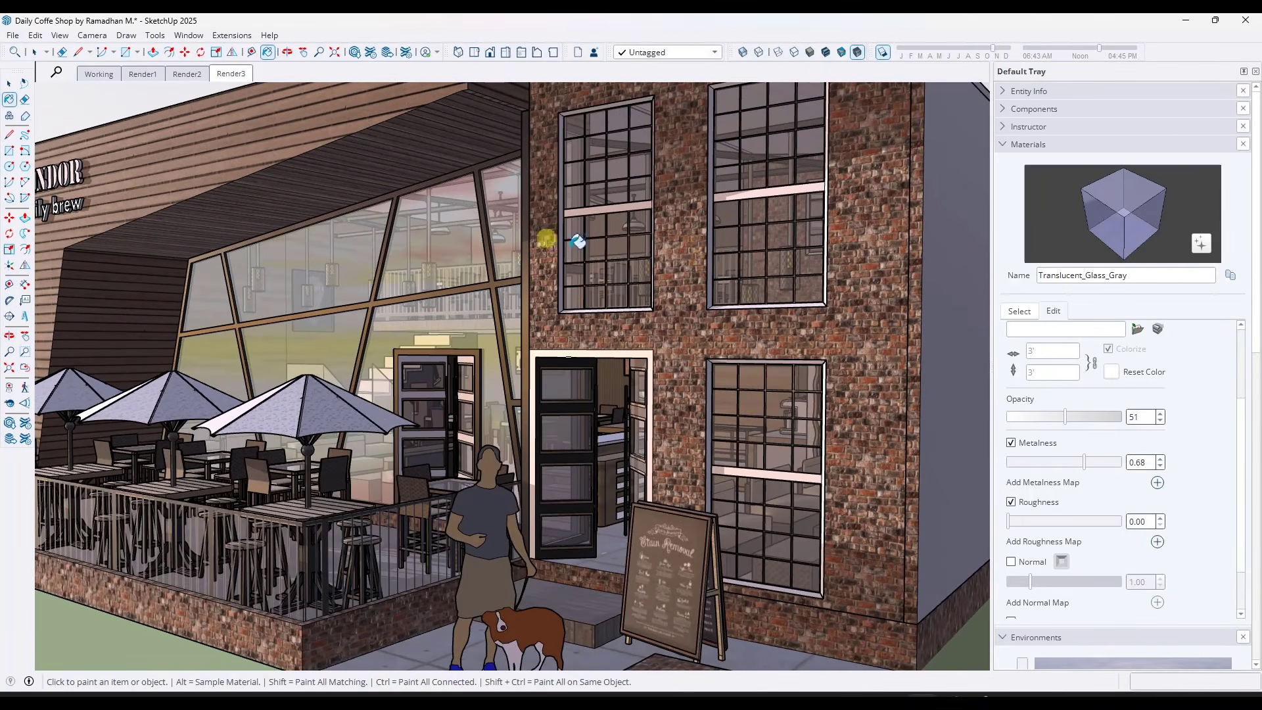
click(1019, 311)
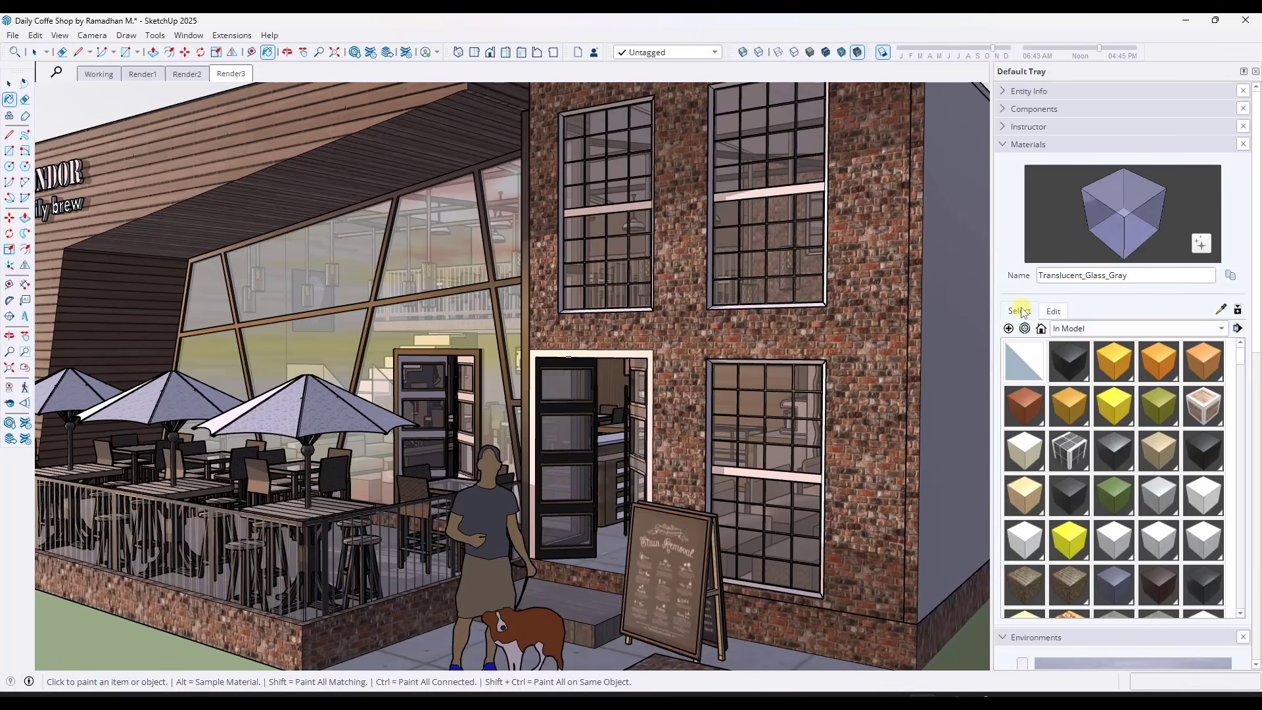
click(1006, 146)
click(1019, 349)
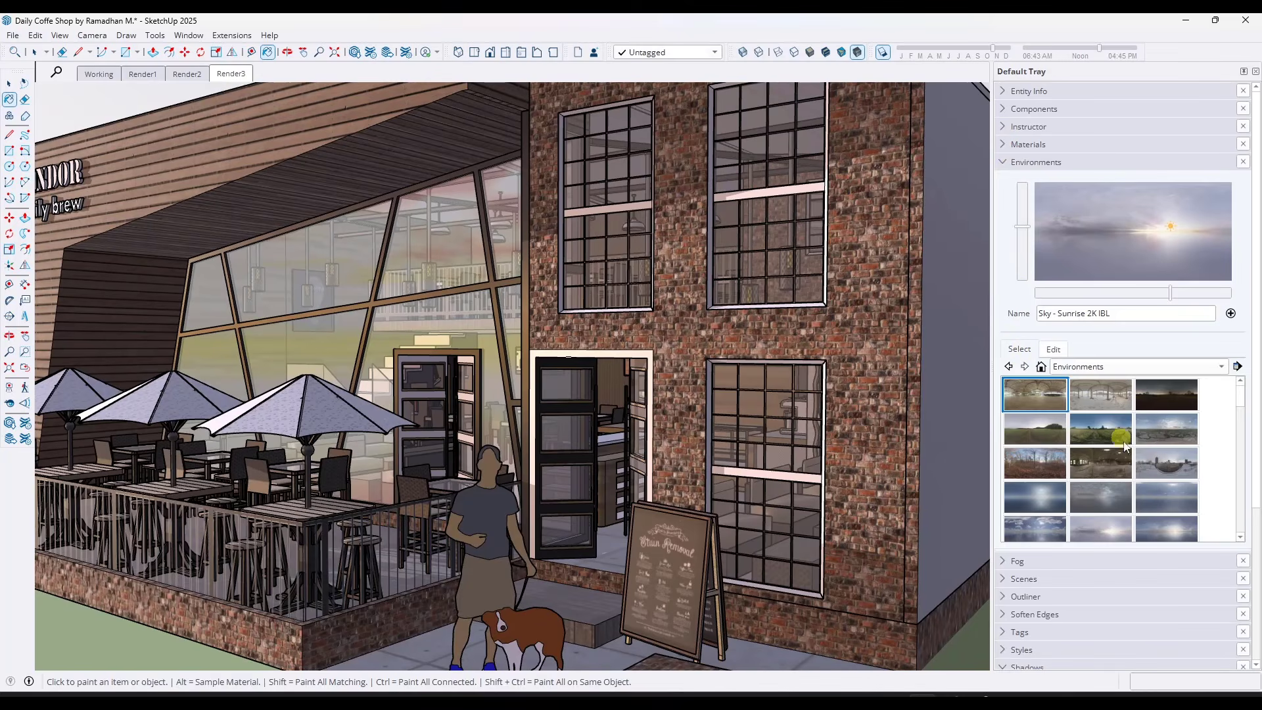
click(1045, 436)
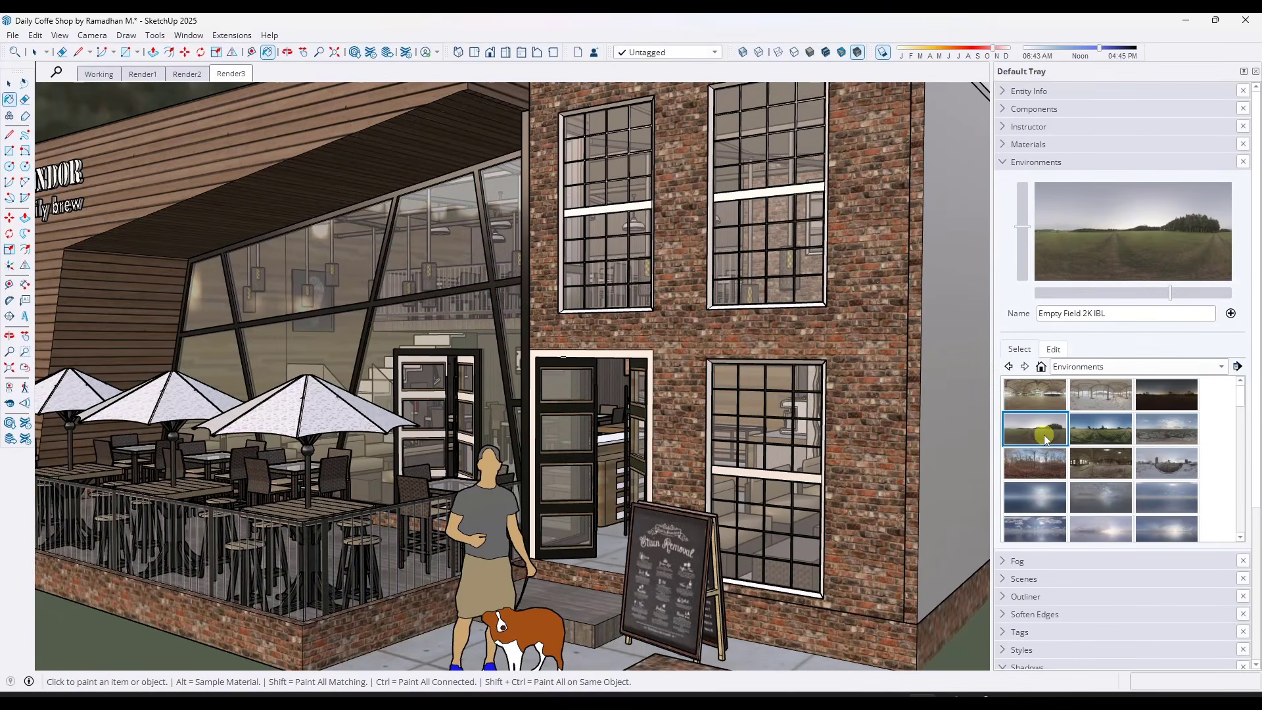
Make the Empty Field 2K IBL environment set the sun location and rotate it to an angle of 172
click(1053, 350)
click(1050, 373)
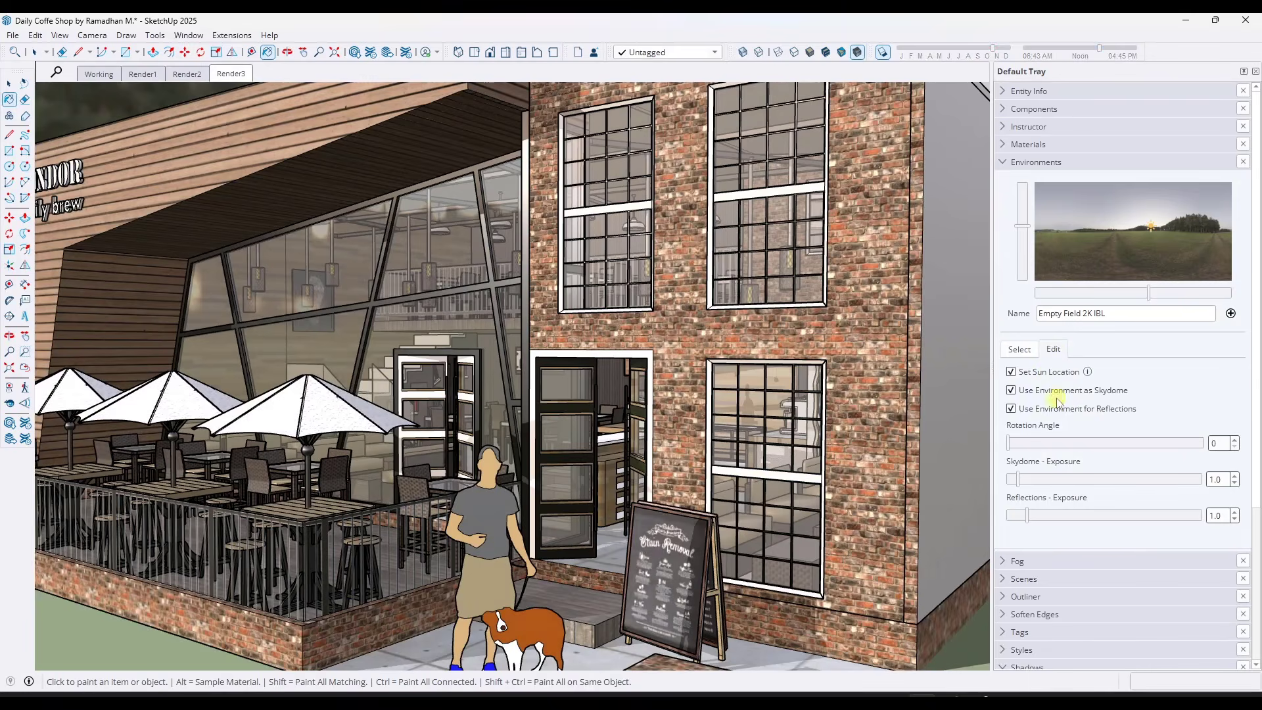
drag(1037, 443, 1100, 446)
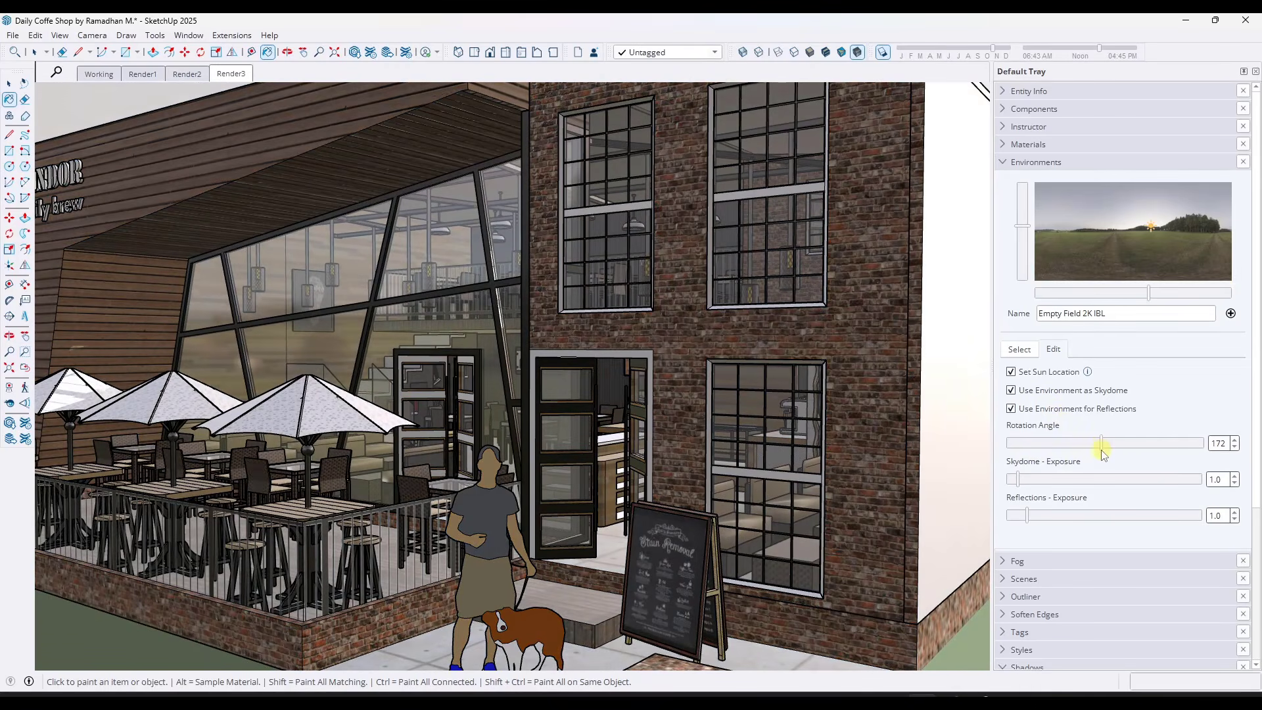
Set the Translucent_Glass_Gray material's opacity to 68 and reduce its metalness
click(1005, 146)
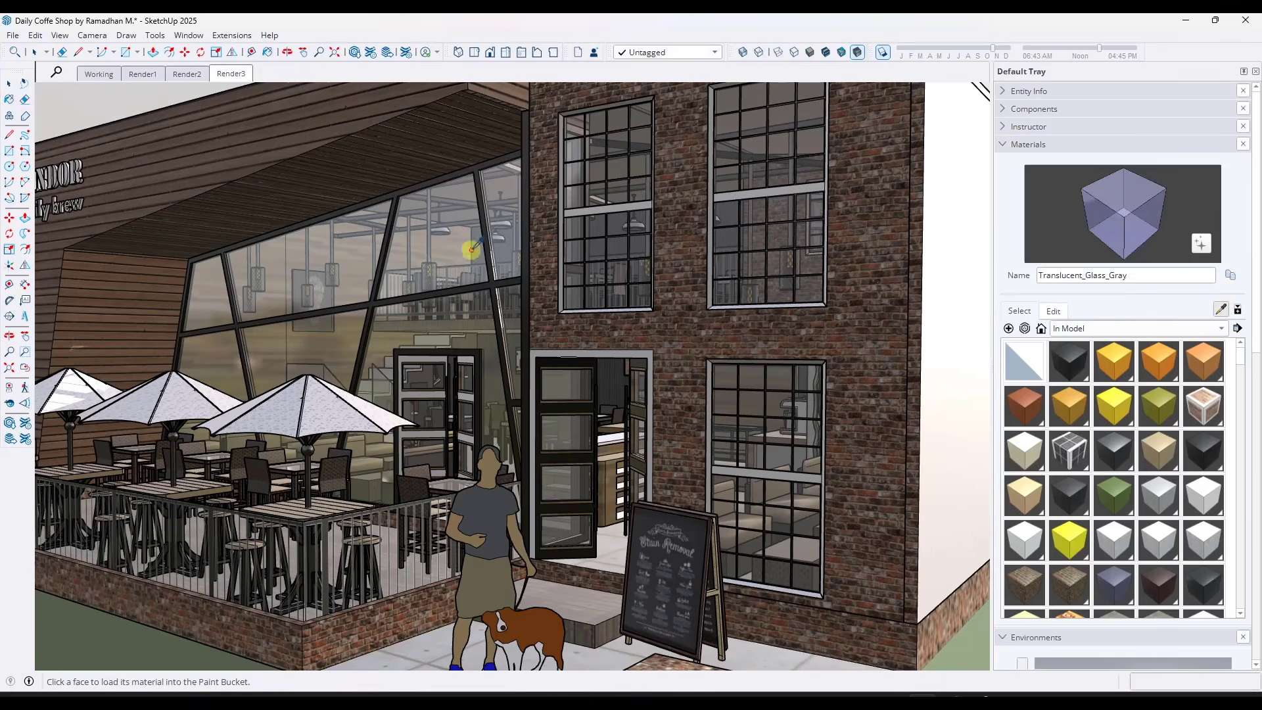
click(1054, 311)
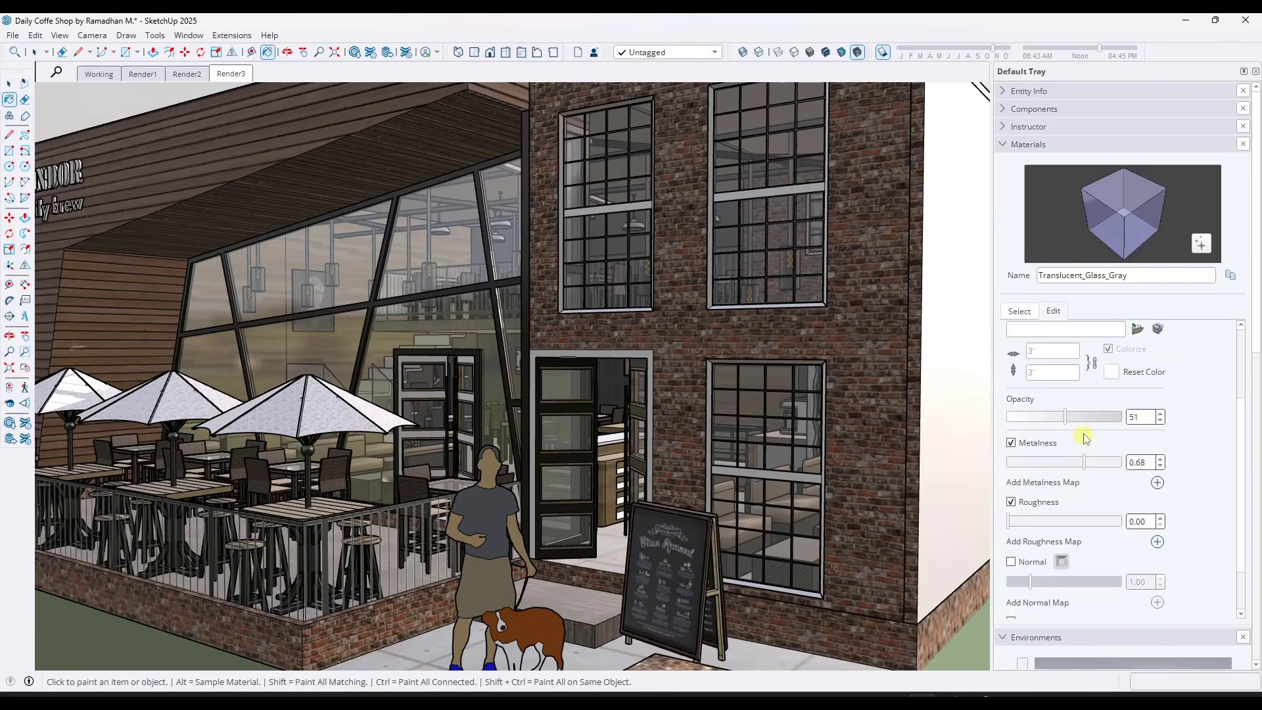
mouse_move(1066, 418)
mouse_down()
mouse_move(1106, 414)
mouse_move(1059, 424)
mouse_move(1078, 430)
mouse_up()
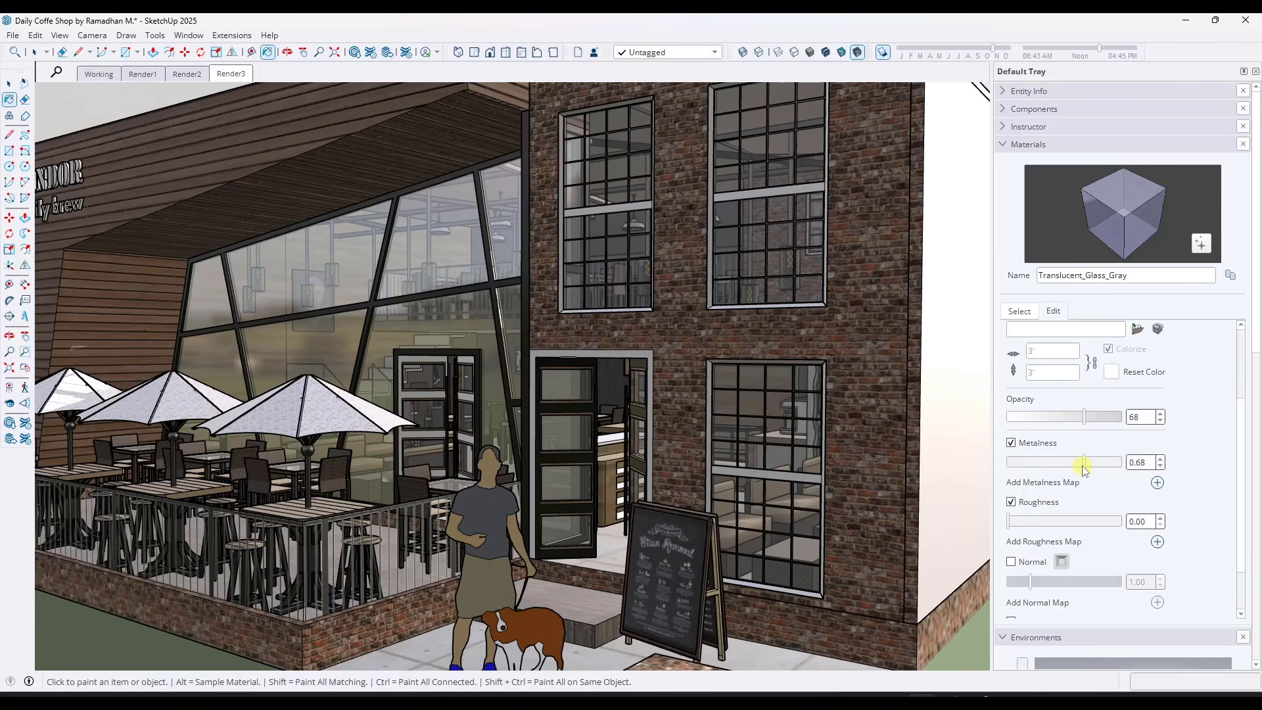
drag(1062, 465, 1036, 468)
middle_drag(571, 327, 514, 317)
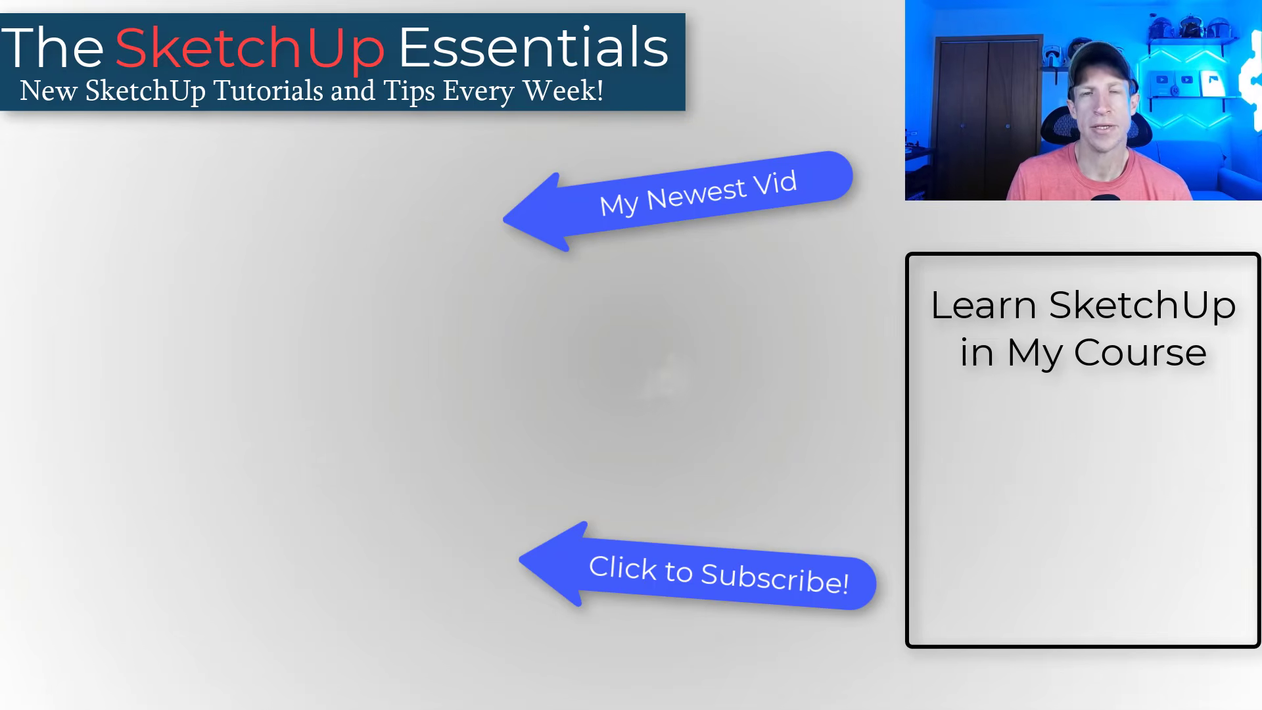